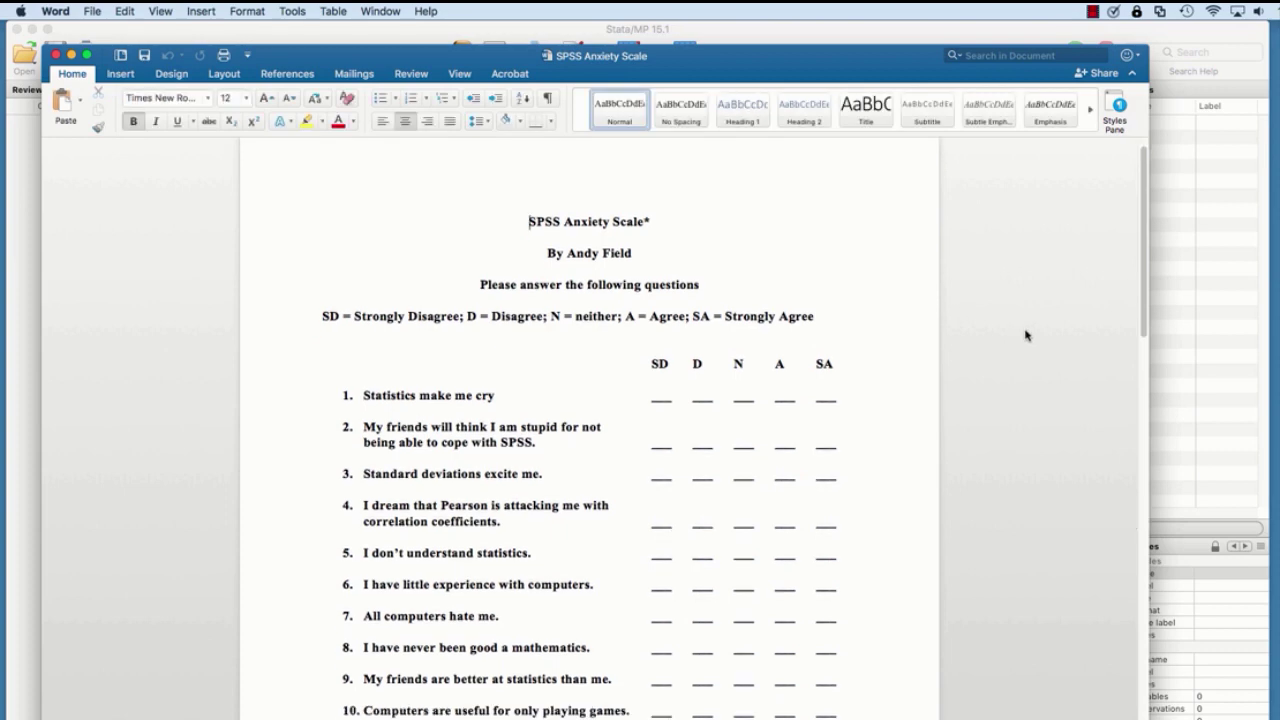
# - Scroll through the SAQ questionnaire document, then close it
pyautogui.scroll(-2, 1025, 335)
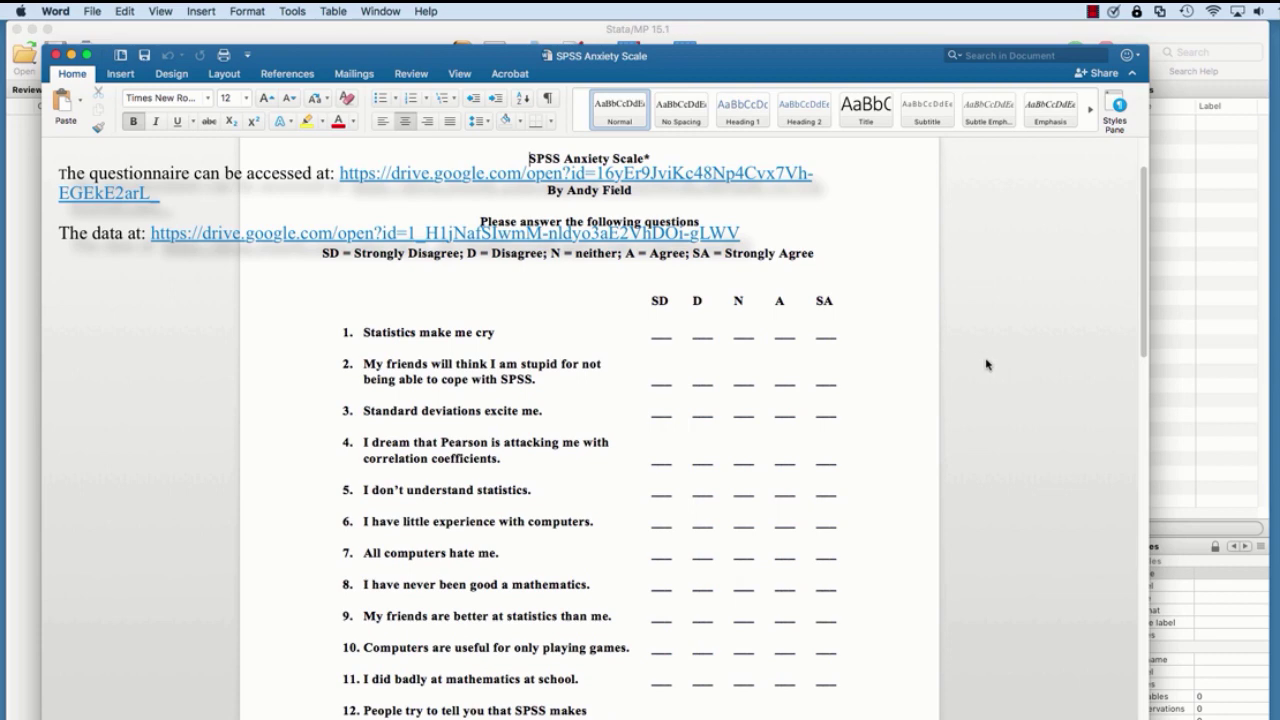
pyautogui.scroll(-2, 984, 362)
pyautogui.scroll(-3, 986, 364)
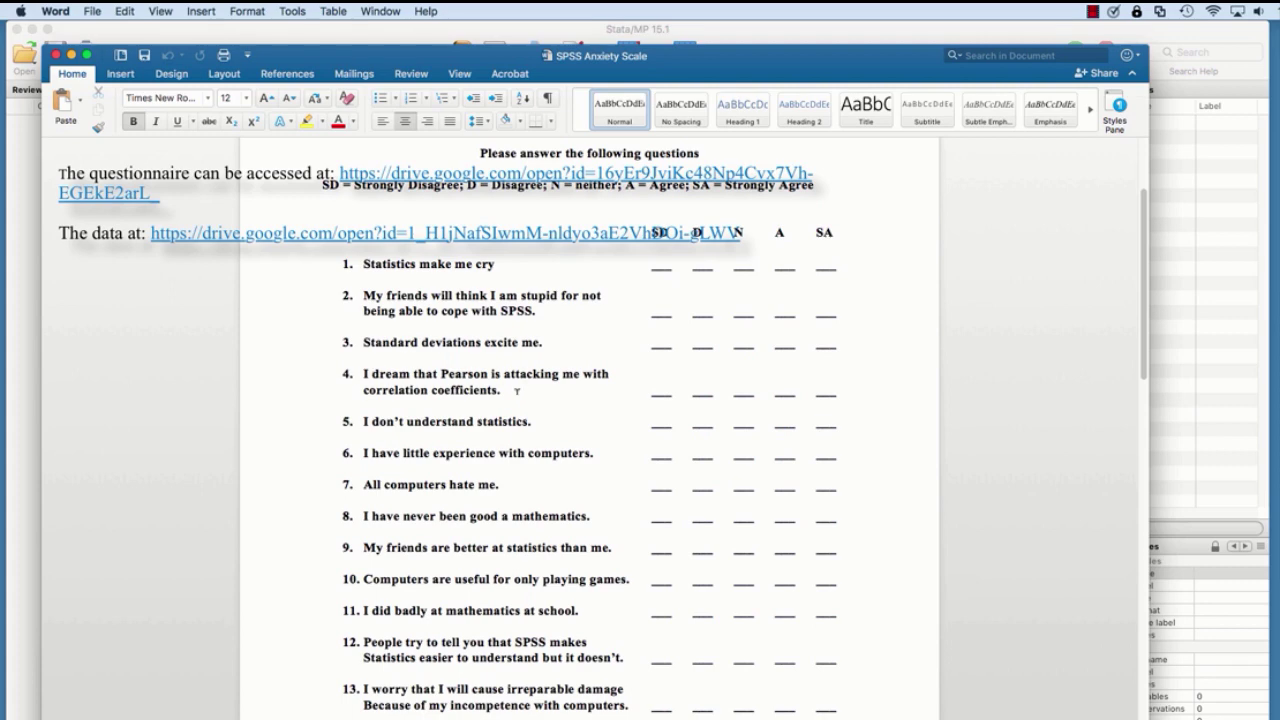
pyautogui.scroll(-5, 316, 477)
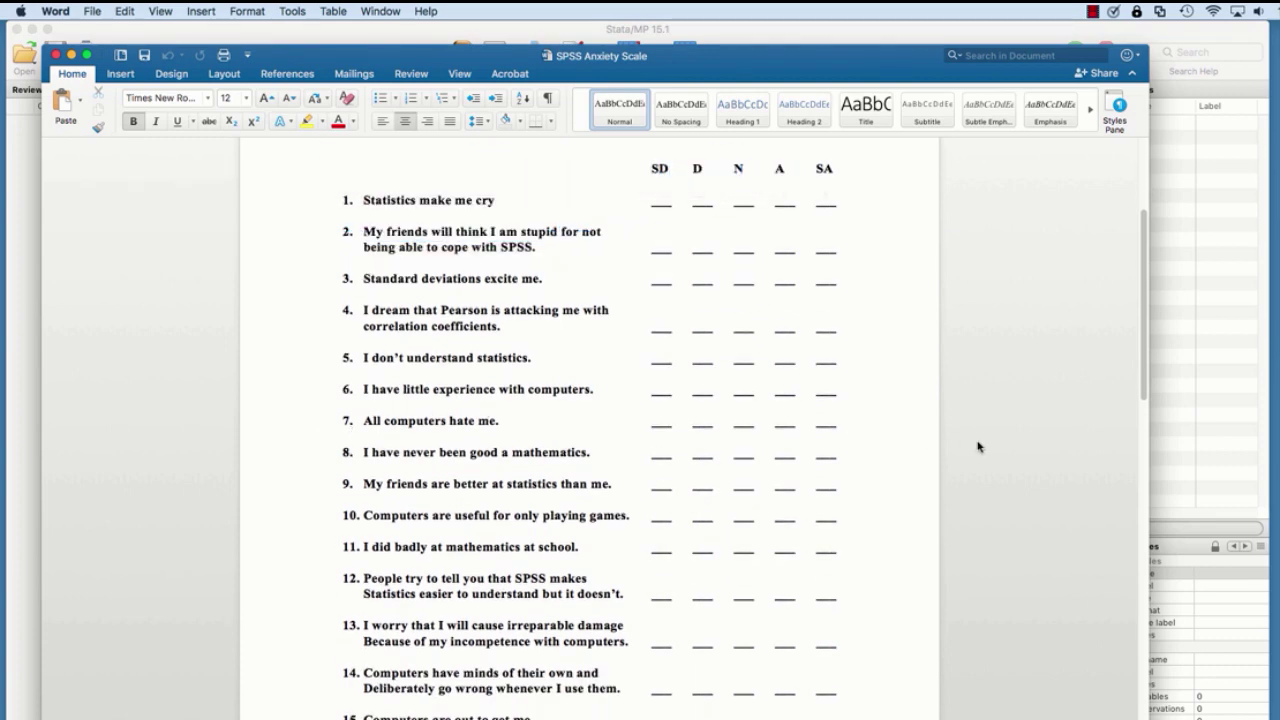
pyautogui.scroll(-1, 977, 446)
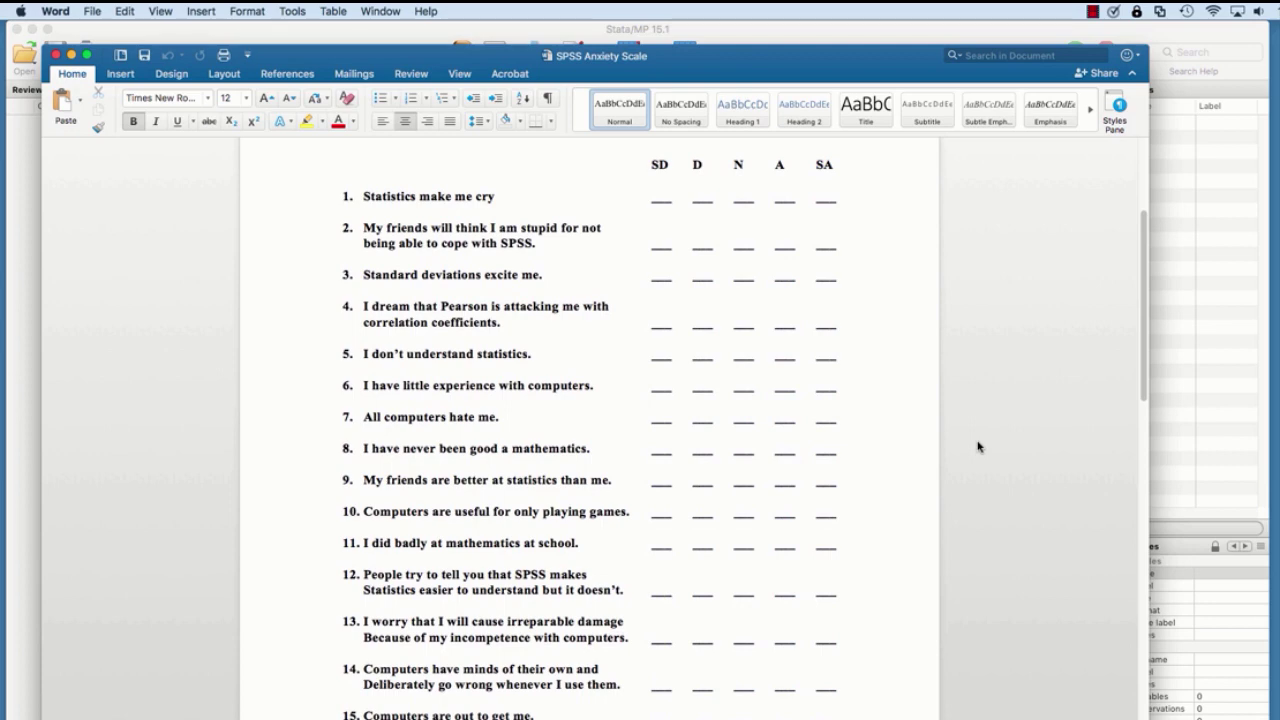
pyautogui.scroll(4, 986, 411)
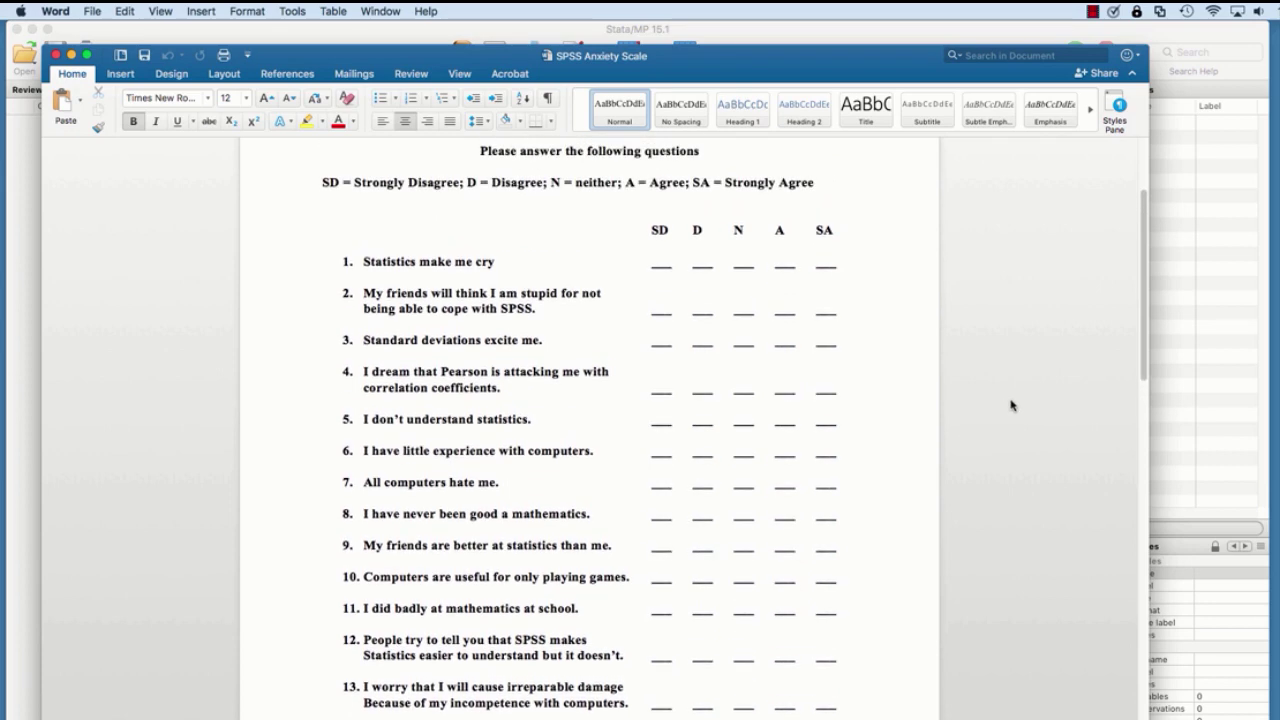
pyautogui.scroll(2, 1034, 397)
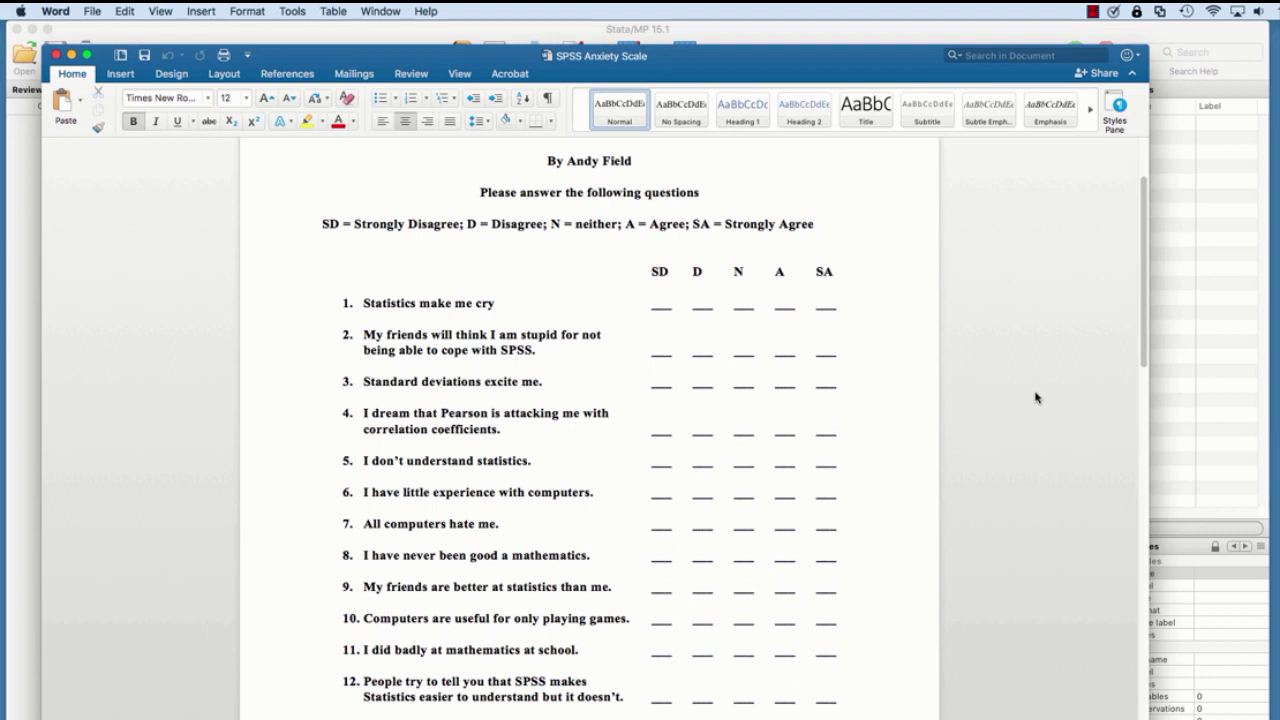
pyautogui.click(56, 56)
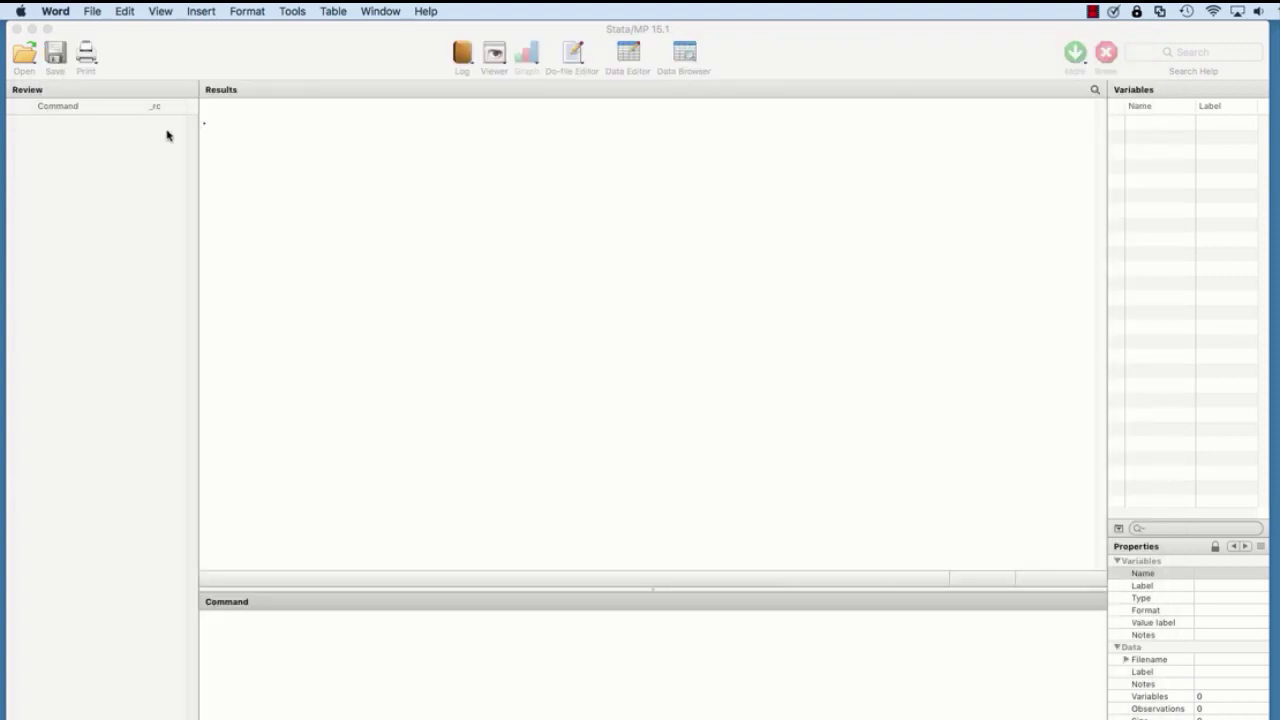
# - Open the SAQ.dta dataset from the Presentation folder in Stata
pyautogui.click(142, 36)
pyautogui.click(136, 11)
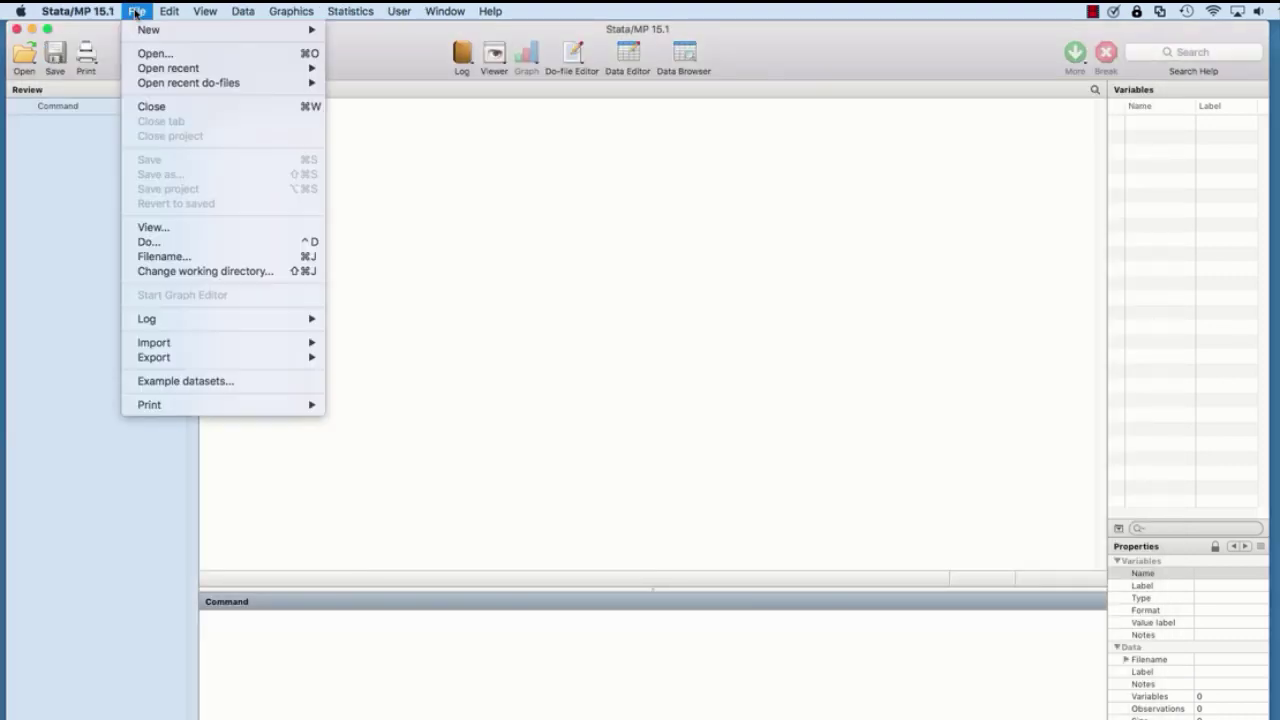
pyautogui.click(142, 55)
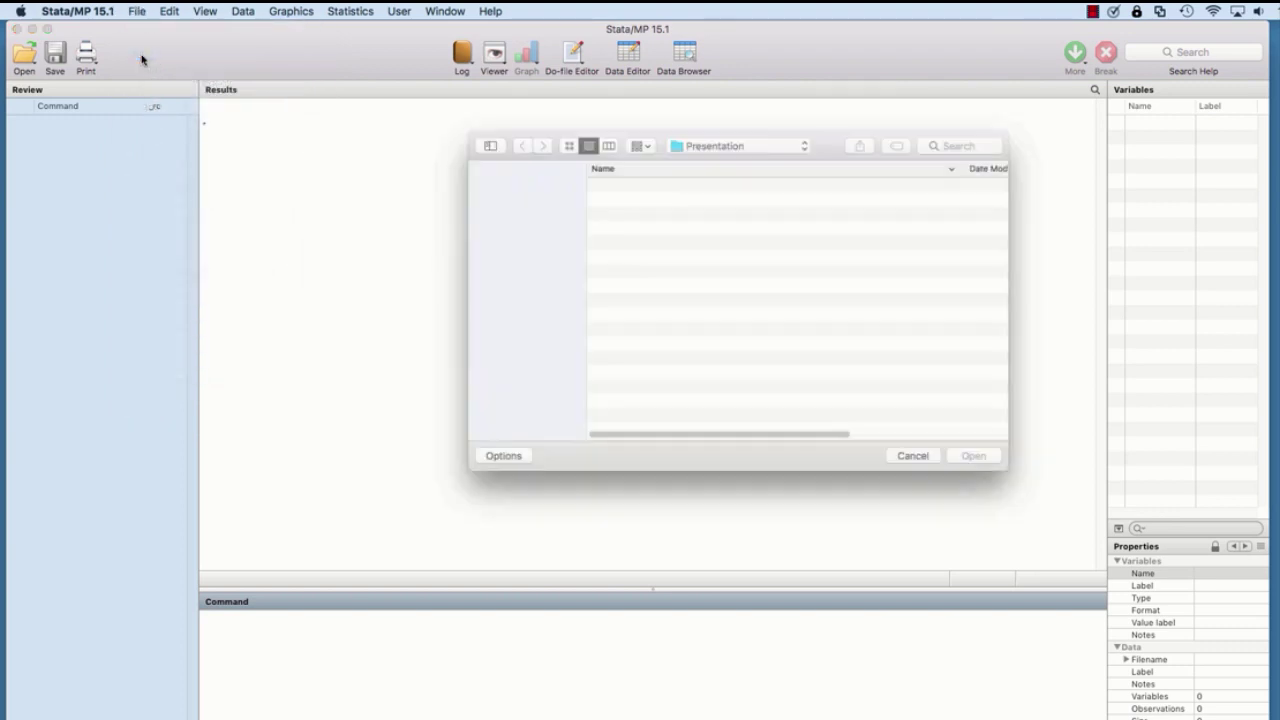
pyautogui.click(657, 200)
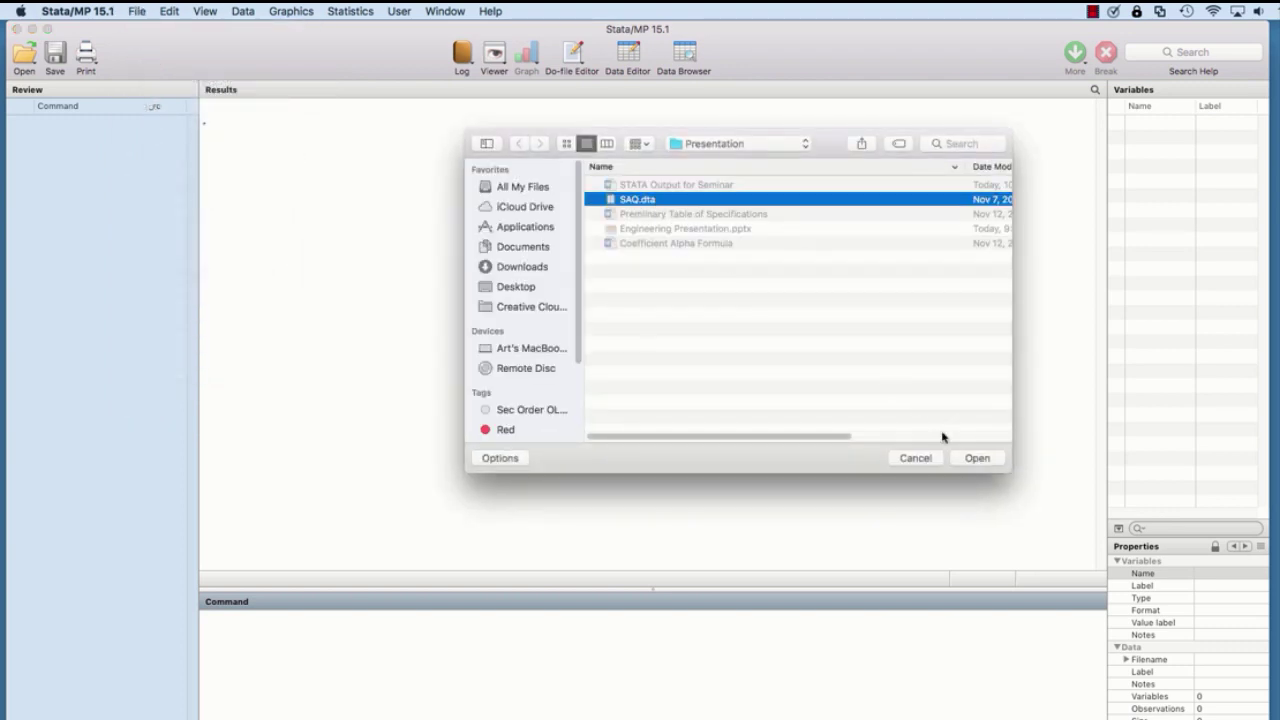
pyautogui.click(966, 458)
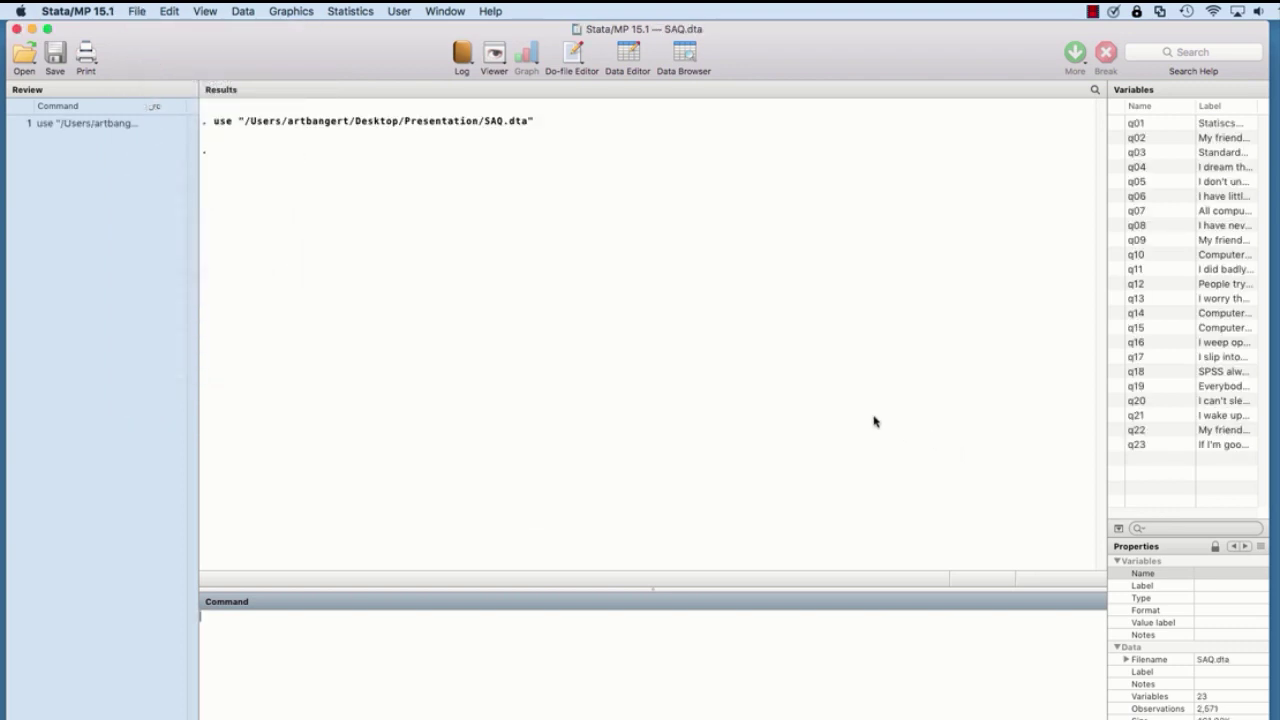
# - Widen the Stata window and Variables panel so labels are readable, and enlarge the Command pane
pyautogui.moveTo(1270, 158); pyautogui.dragTo(1278, 172)
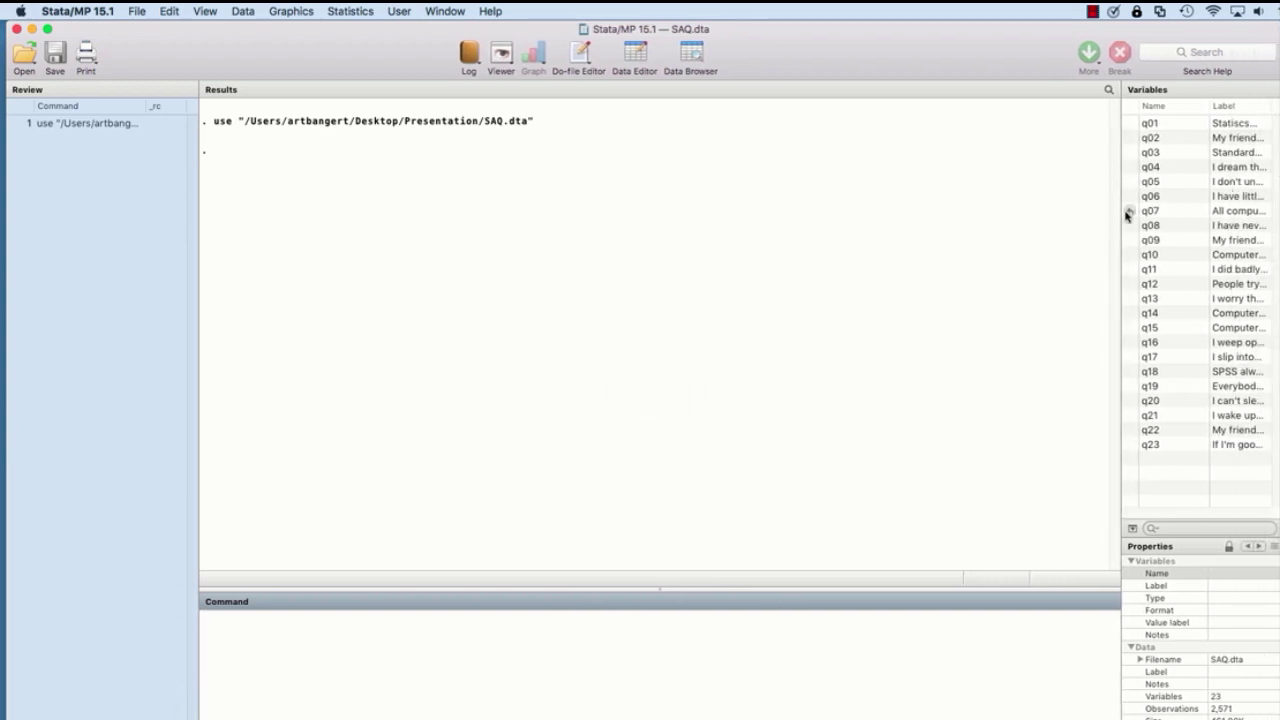
pyautogui.moveTo(1120, 212); pyautogui.dragTo(966, 166)
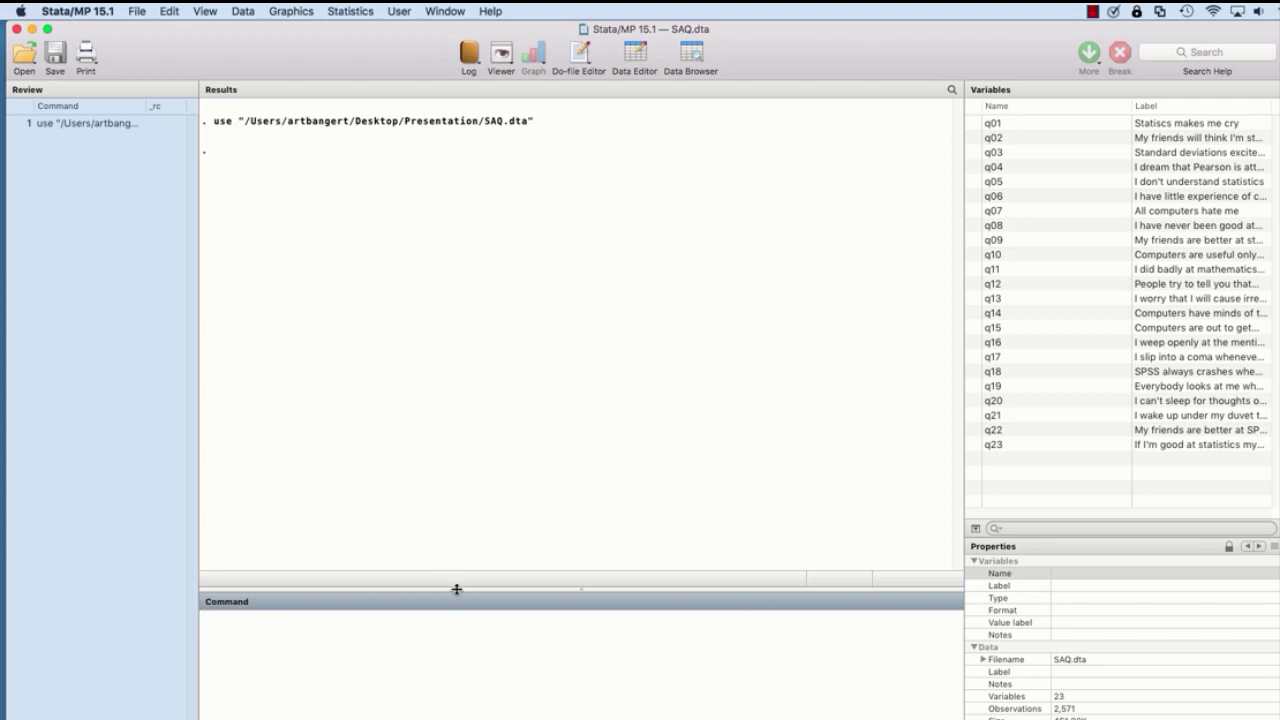
pyautogui.moveTo(457, 591); pyautogui.dragTo(457, 568)
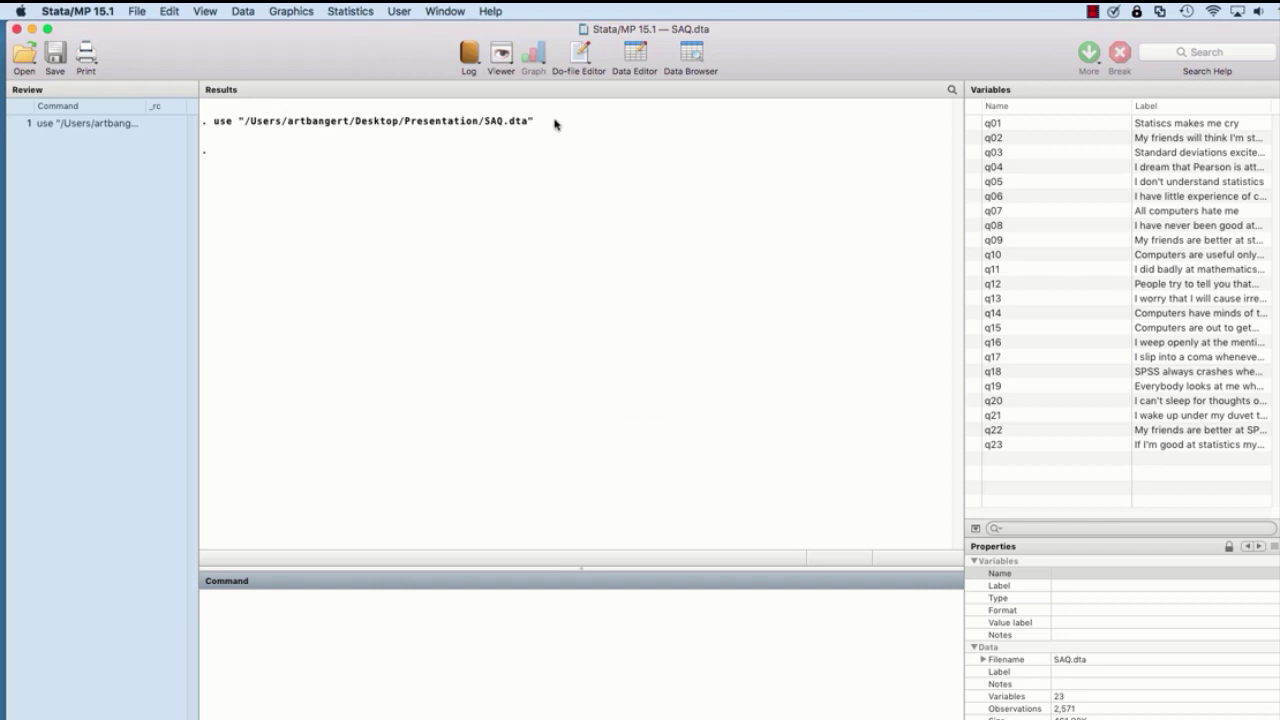
pyautogui.click(694, 50)
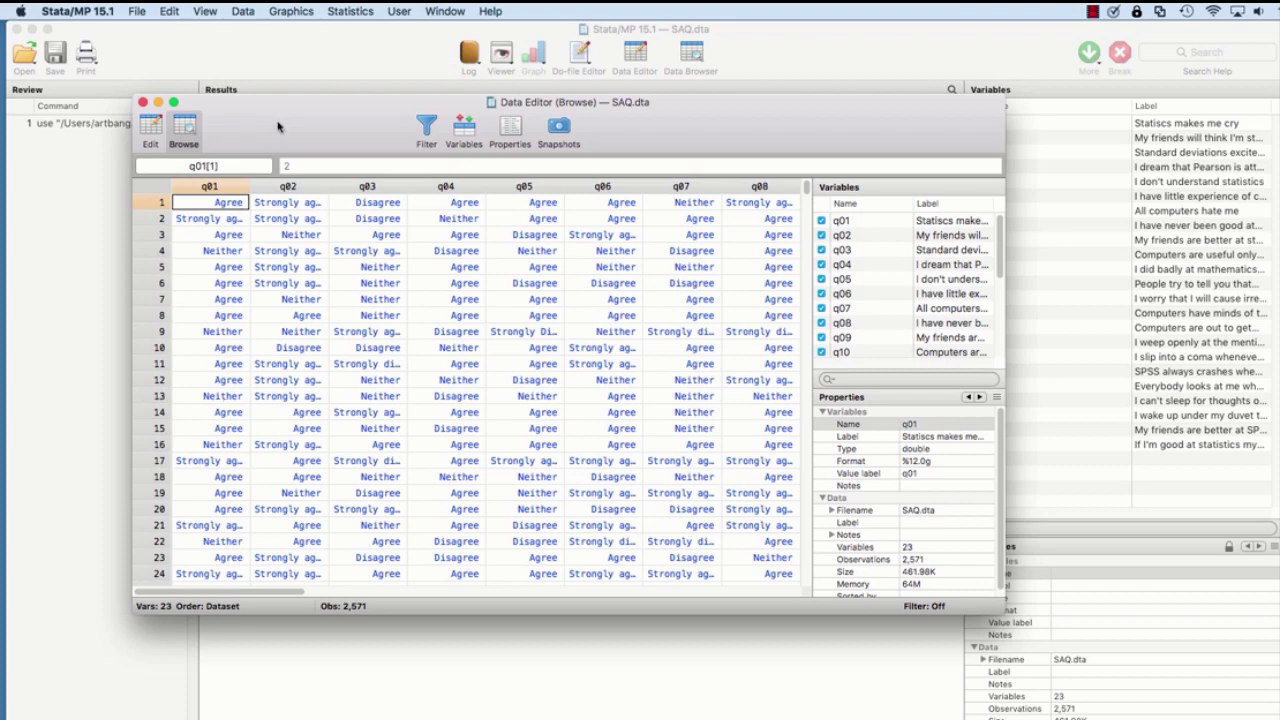
pyautogui.click(777, 190)
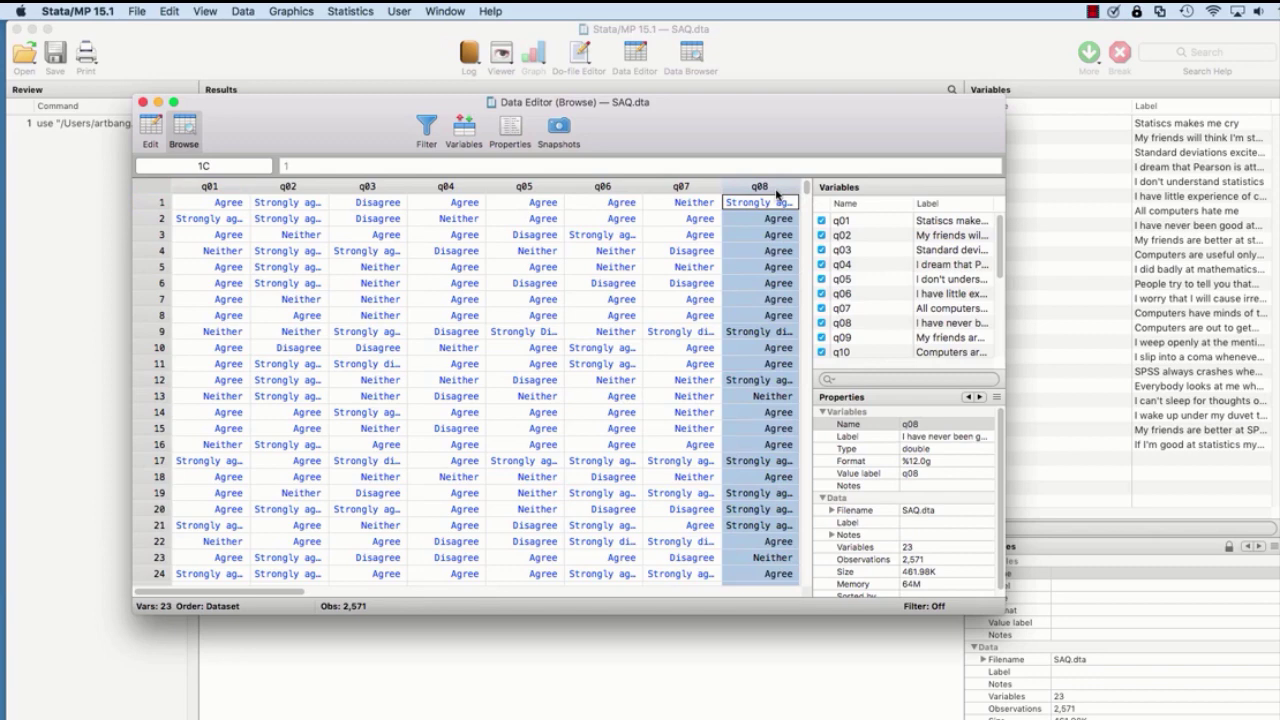
pyautogui.press('Right')
pyautogui.press('Right')
pyautogui.press('Right')
pyautogui.press('Right')
pyautogui.press('Right')
pyautogui.press('Right')
pyautogui.press('Right')
pyautogui.press('Right')
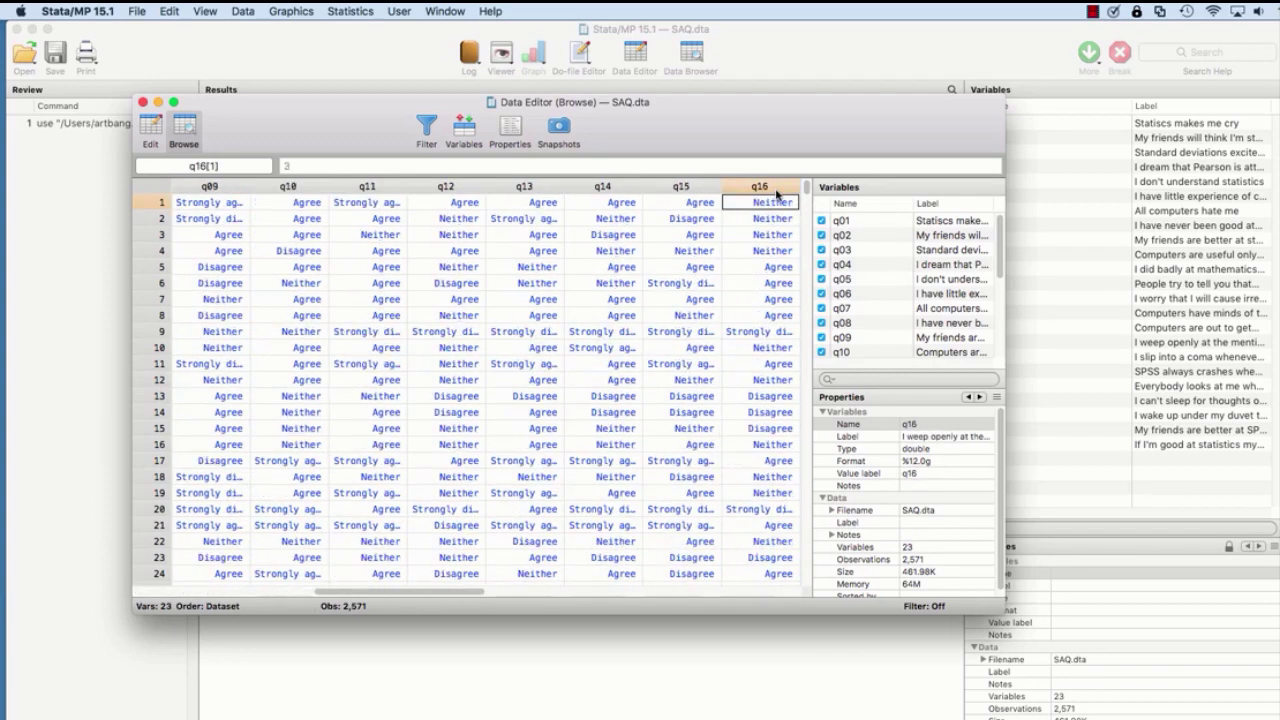
pyautogui.press('Right')
pyautogui.press('Right')
pyautogui.press('Right')
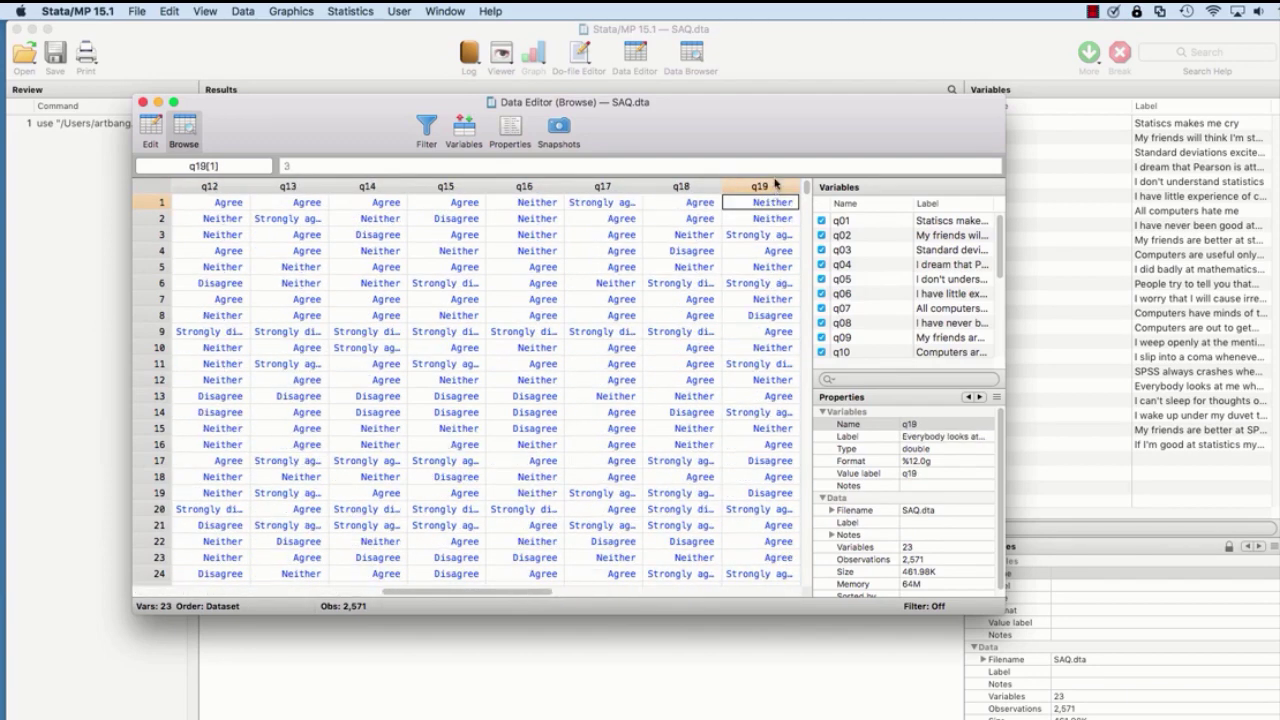
pyautogui.press('Right')
pyautogui.press('Right')
pyautogui.press('Right')
pyautogui.press('Right')
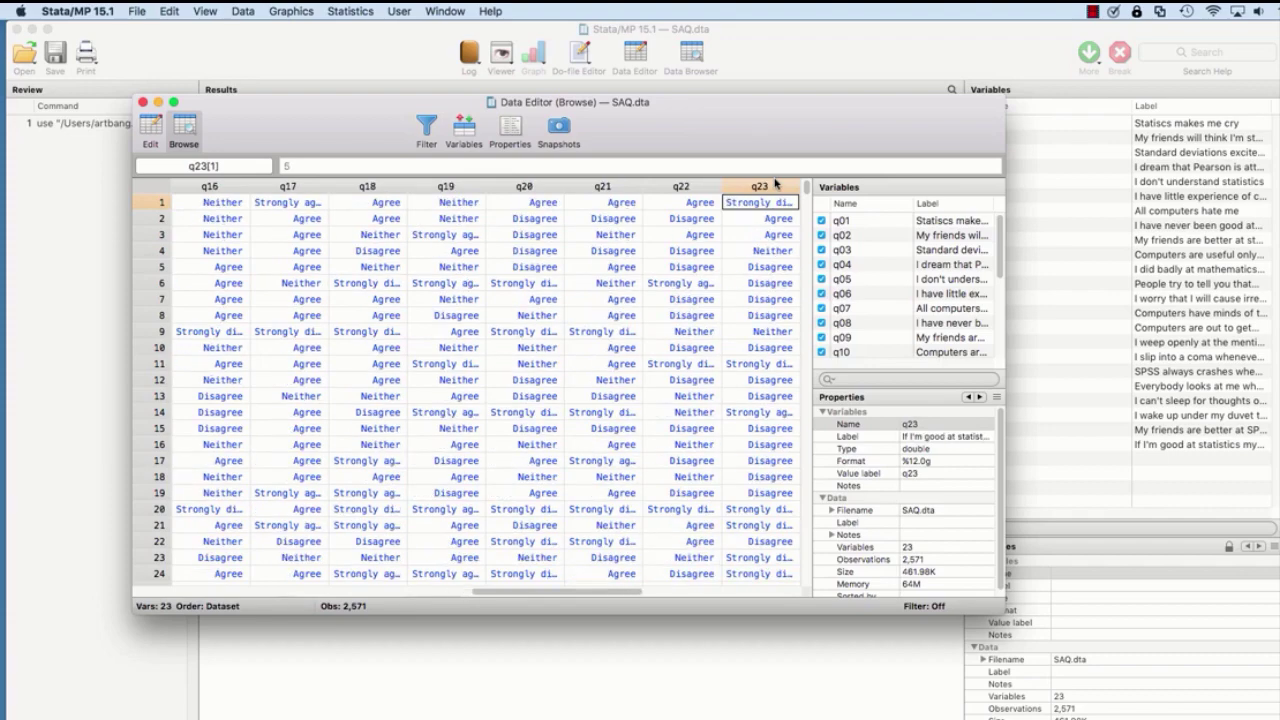
pyautogui.press('Right')
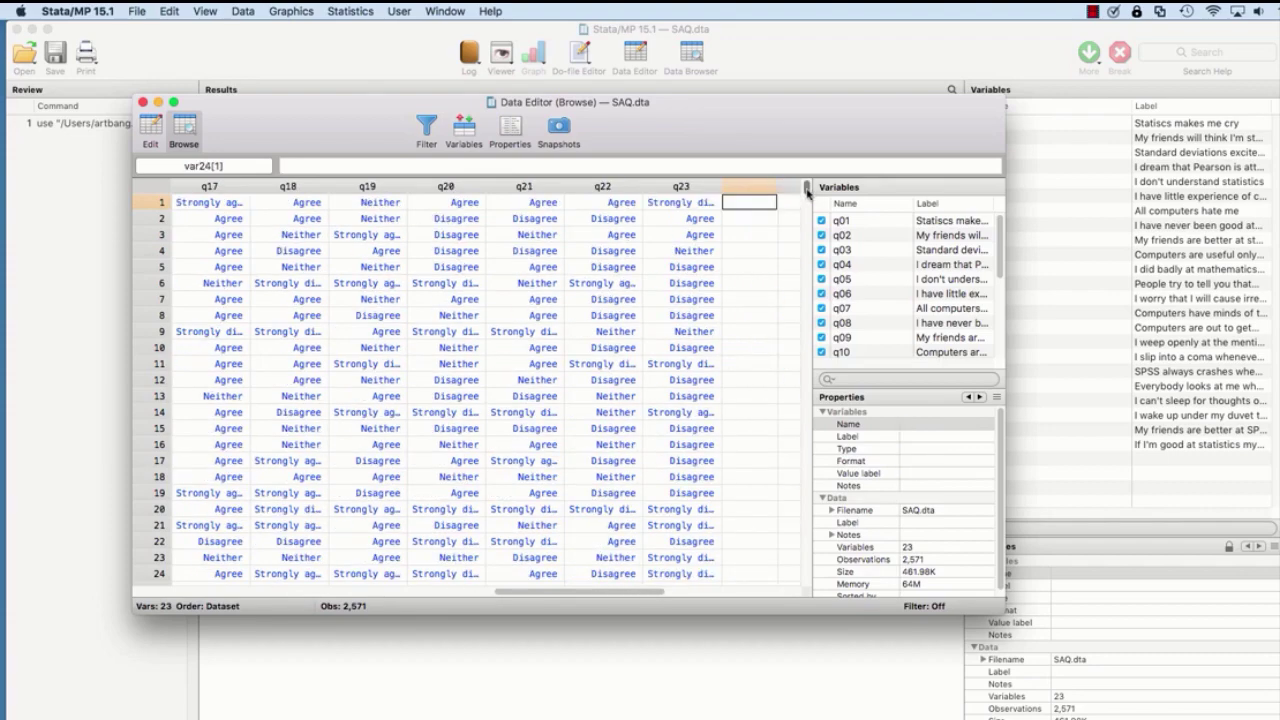
pyautogui.moveTo(807, 192)
pyautogui.mouseDown()
pyautogui.moveTo(800, 428)
pyautogui.moveTo(798, 178)
pyautogui.mouseUp()
pyautogui.moveTo(243, 110); pyautogui.dragTo(318, 114)
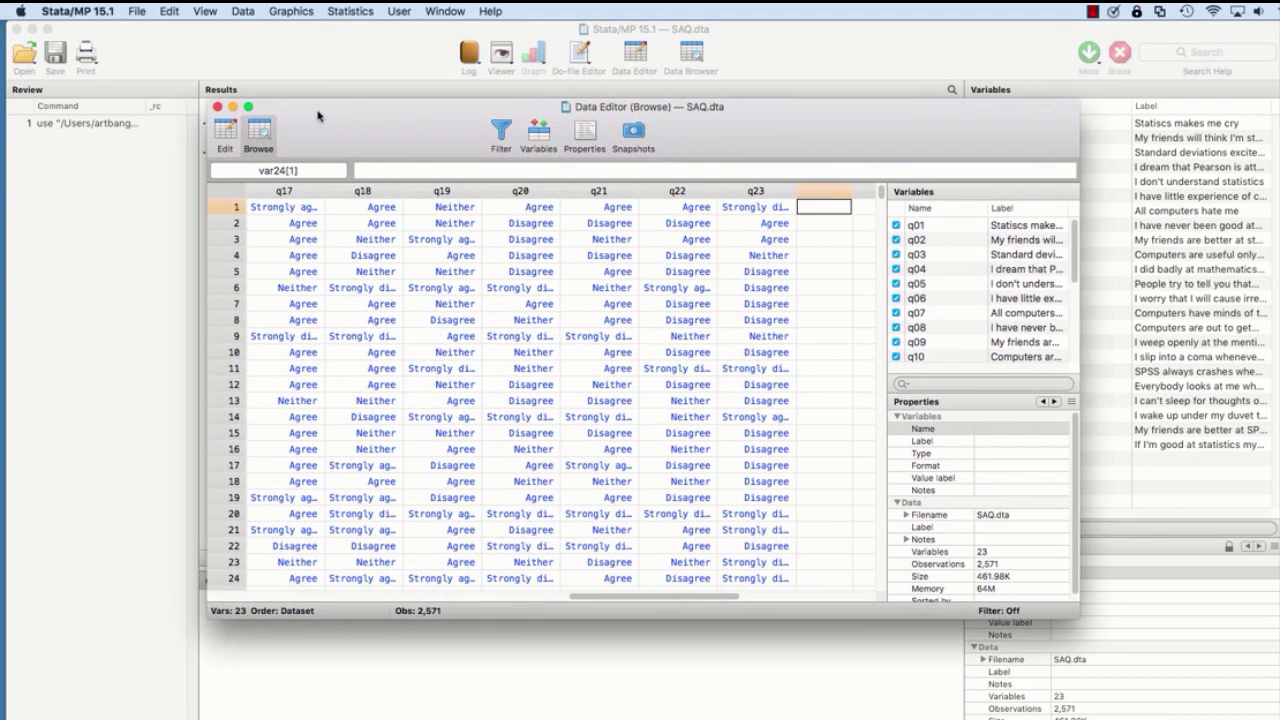
pyautogui.click(218, 107)
# - Close the data browser and look through the Statistics menu without running anything
pyautogui.click(218, 107)
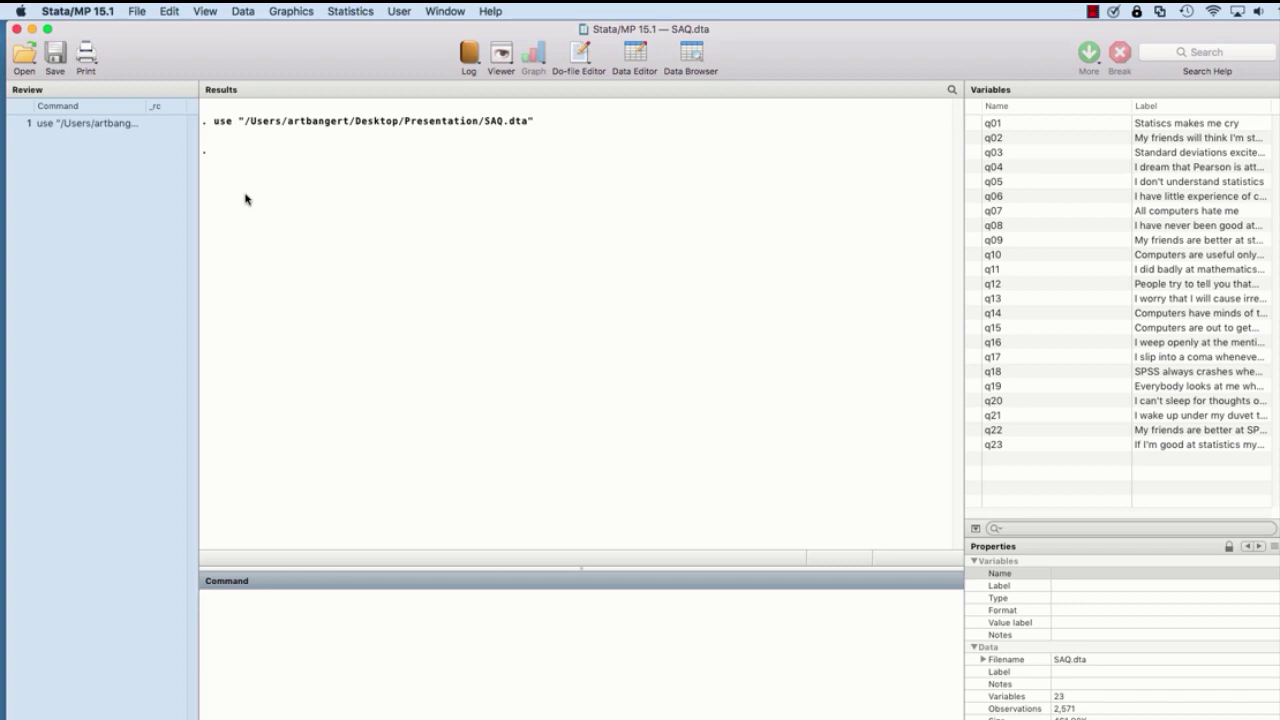
pyautogui.click(341, 12)
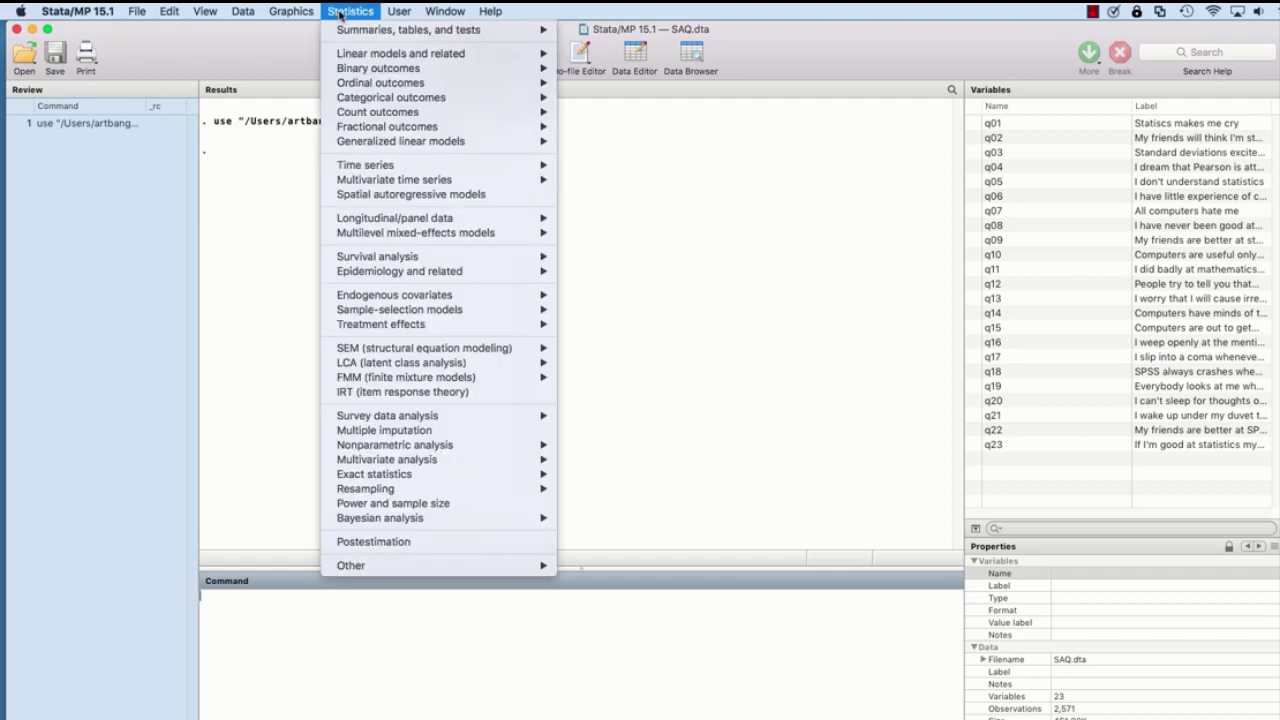
pyautogui.moveTo(341, 35)
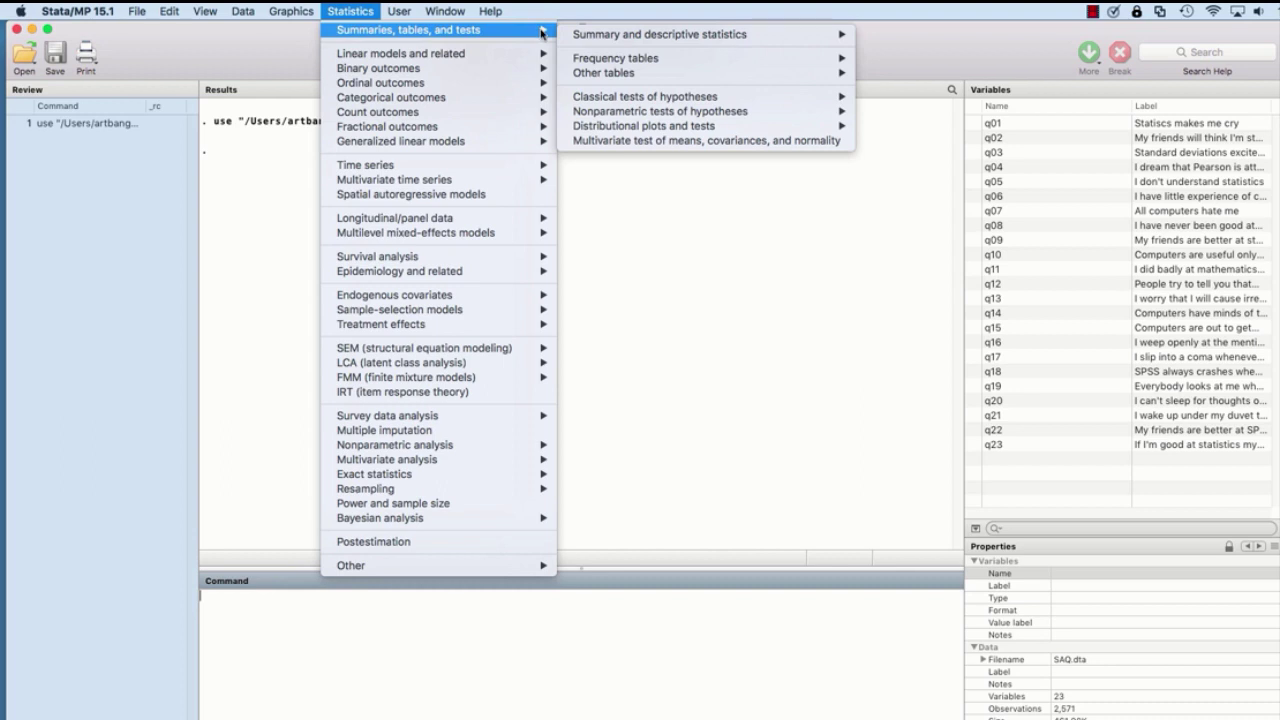
pyautogui.moveTo(592, 37)
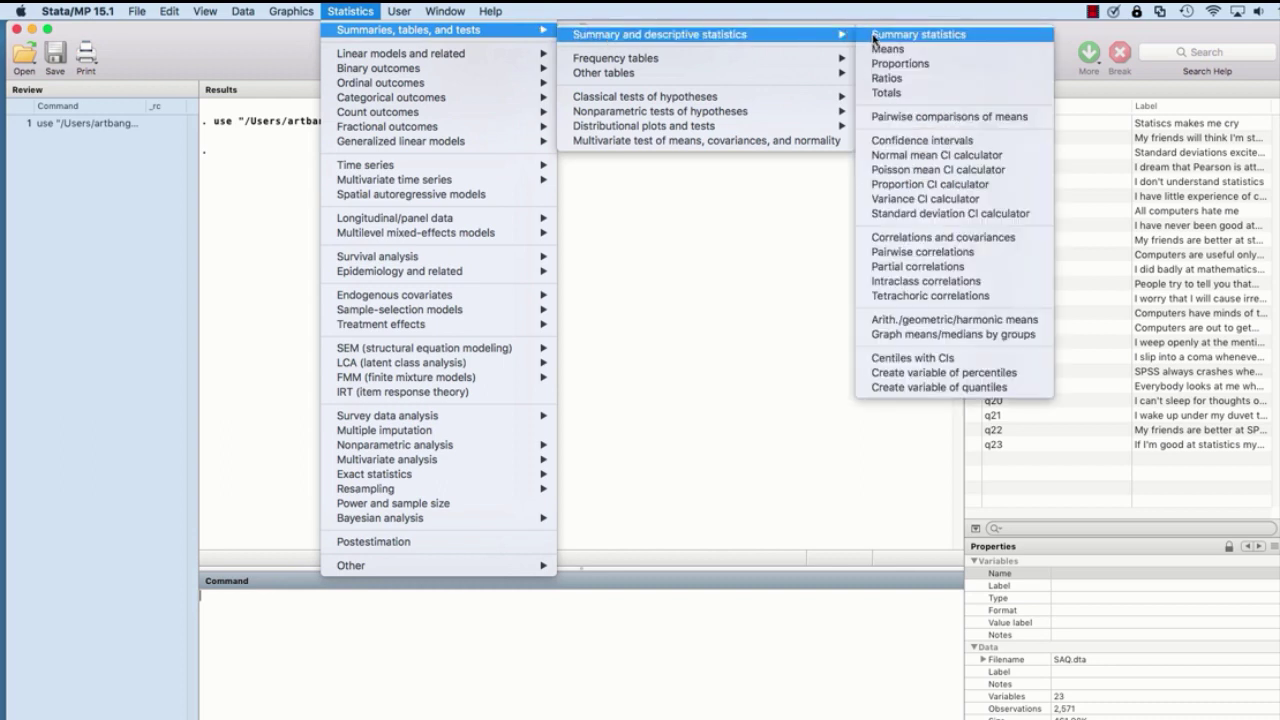
pyautogui.press('Escape')
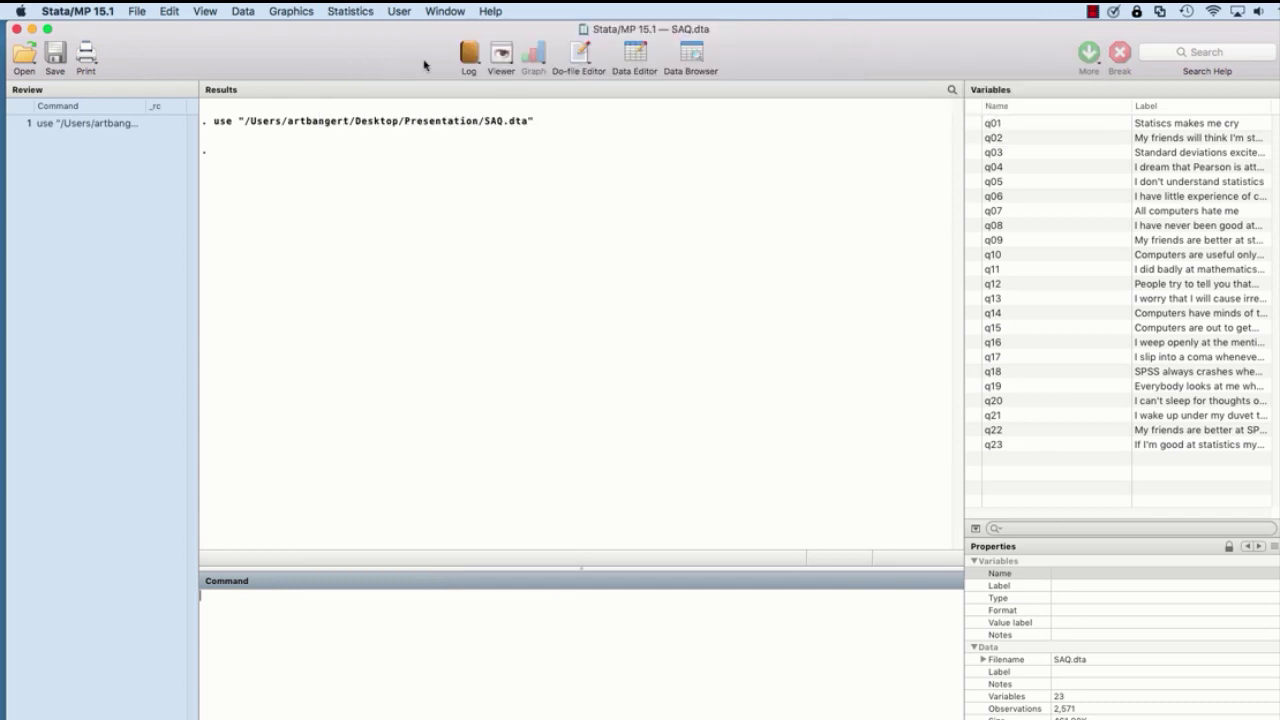
# - Run correlations for all variables from the Correlations and covariances dialog, with Variables left empty
pyautogui.click(352, 12)
pyautogui.moveTo(408, 31)
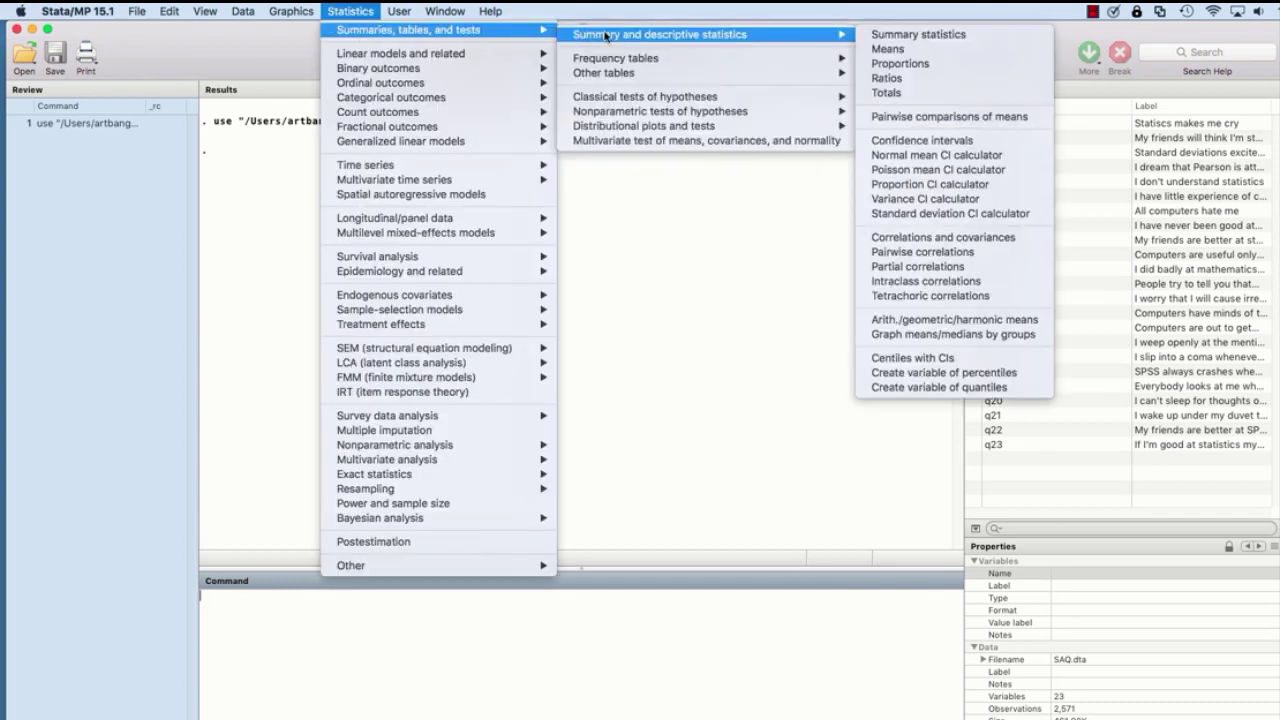
pyautogui.click(973, 243)
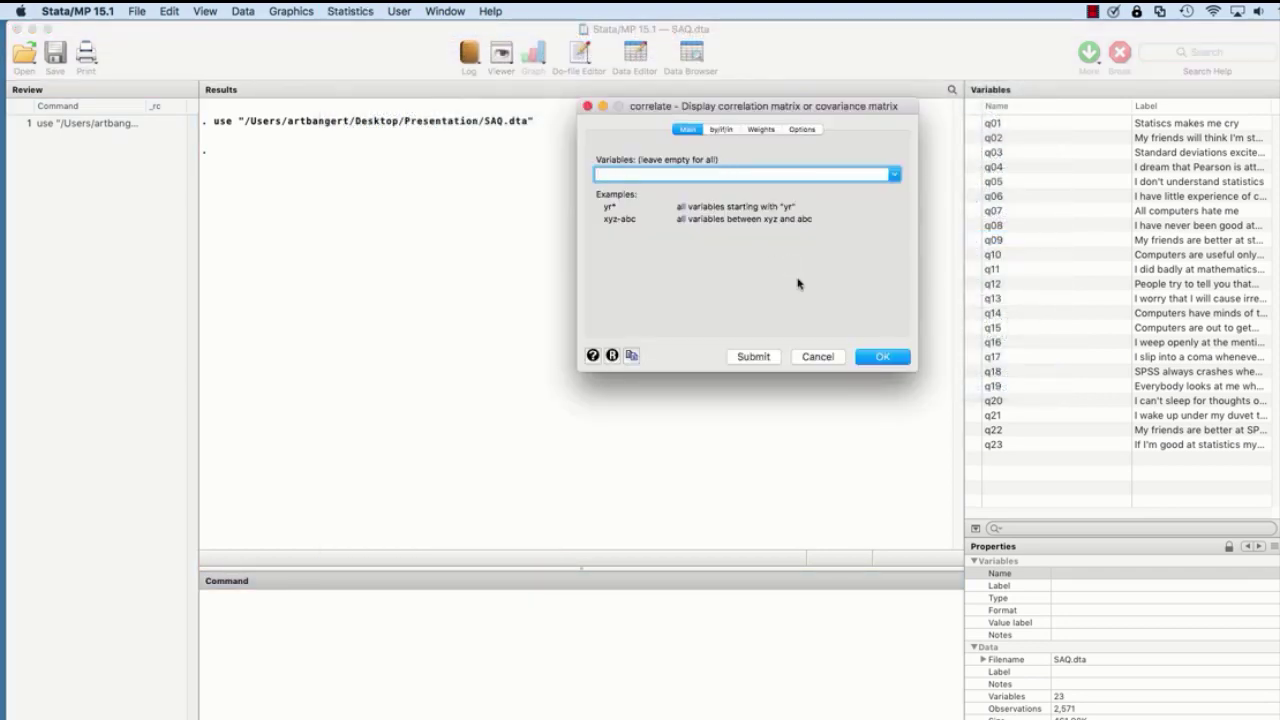
pyautogui.click(866, 358)
pyautogui.click(754, 360)
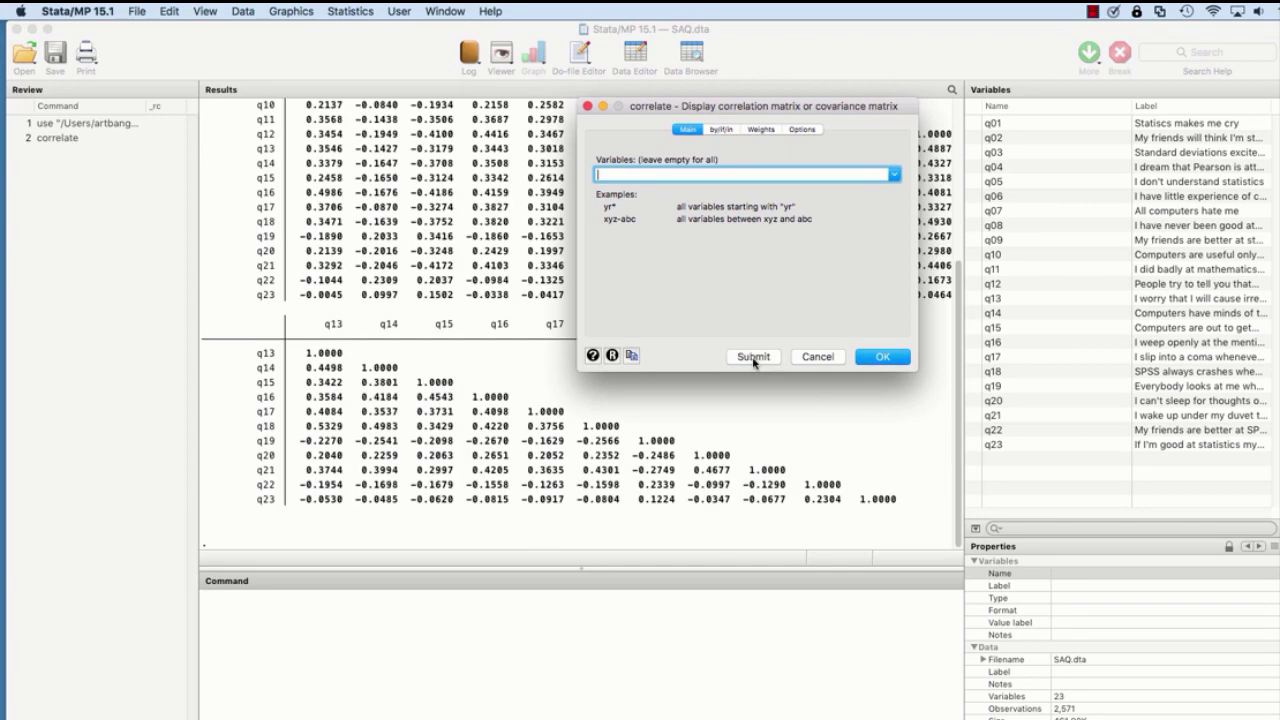
pyautogui.click(818, 357)
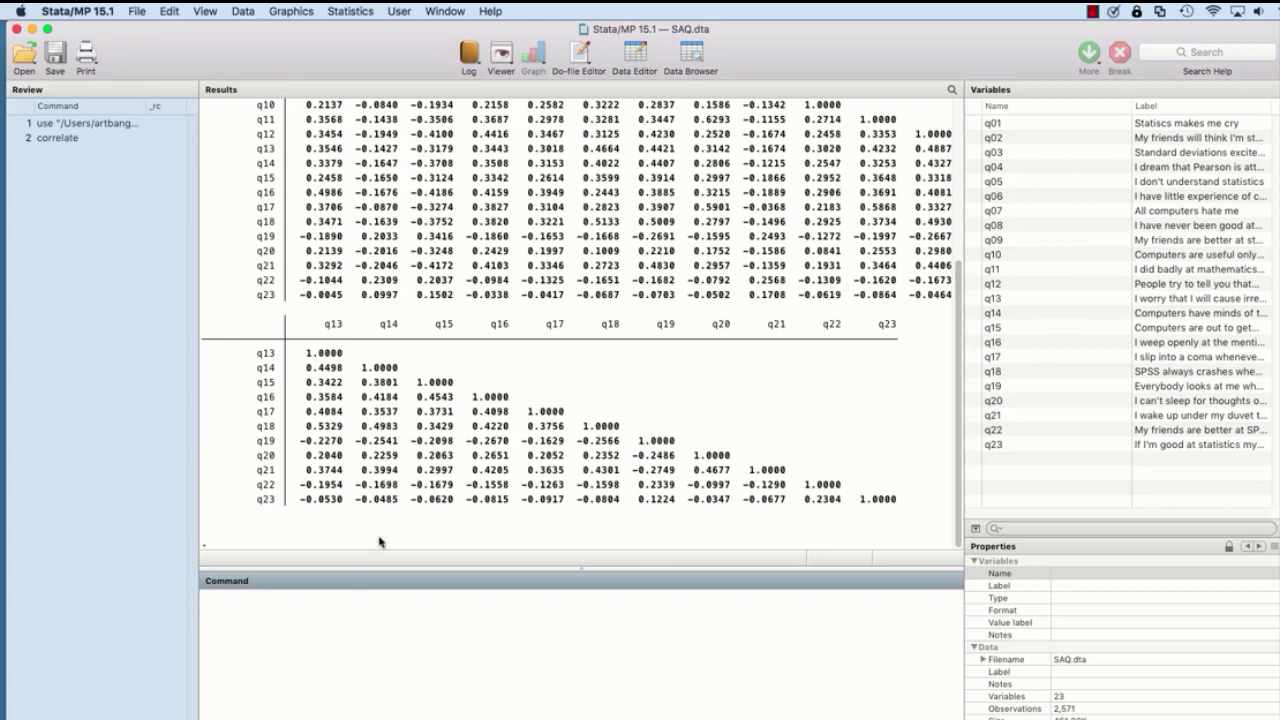
# - Widen the Results pane and scroll down to the q13–q23 block of the correlation matrix
pyautogui.scroll(5, 459, 384)
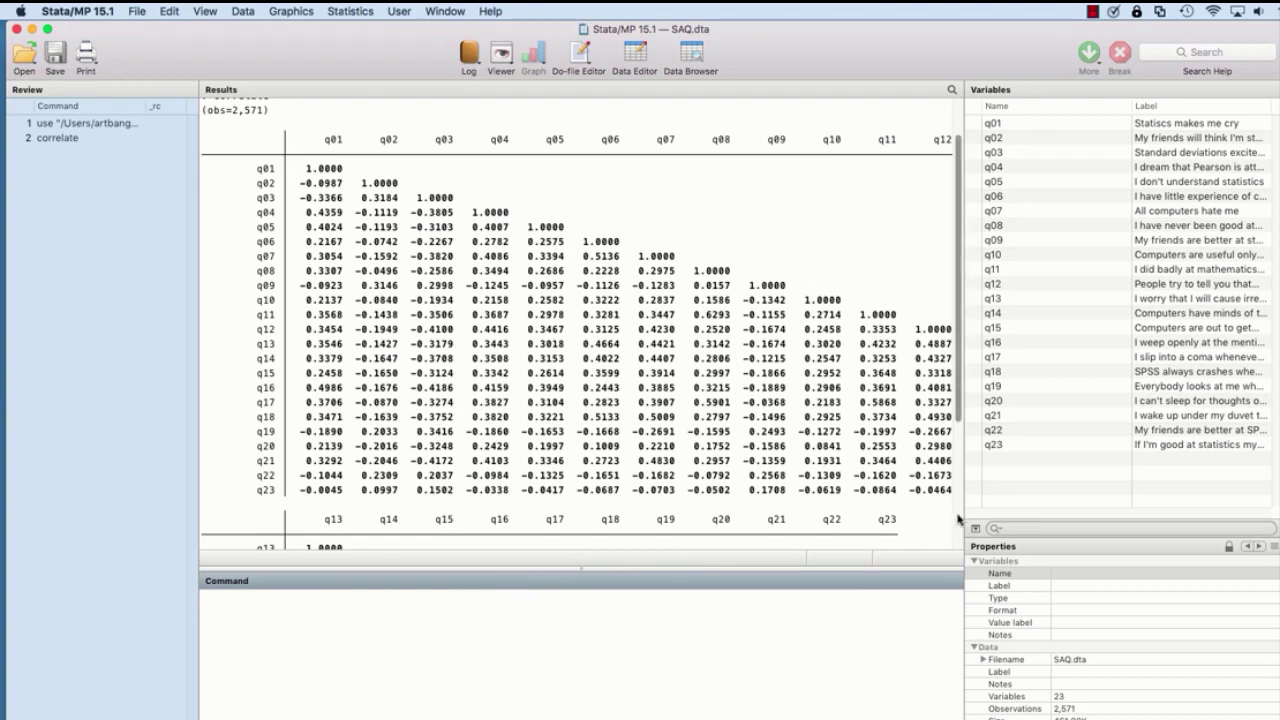
pyautogui.moveTo(966, 506); pyautogui.dragTo(958, 472)
pyautogui.scroll(-1, 992, 456)
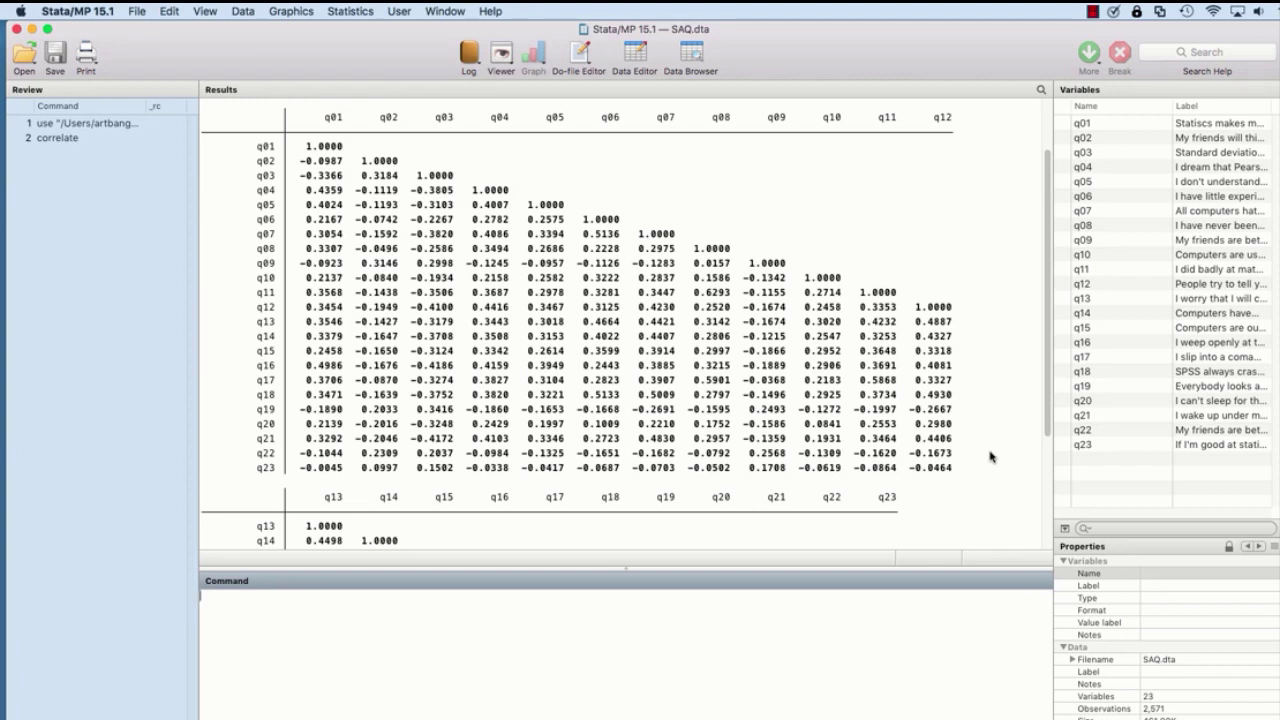
pyautogui.scroll(-3, 990, 457)
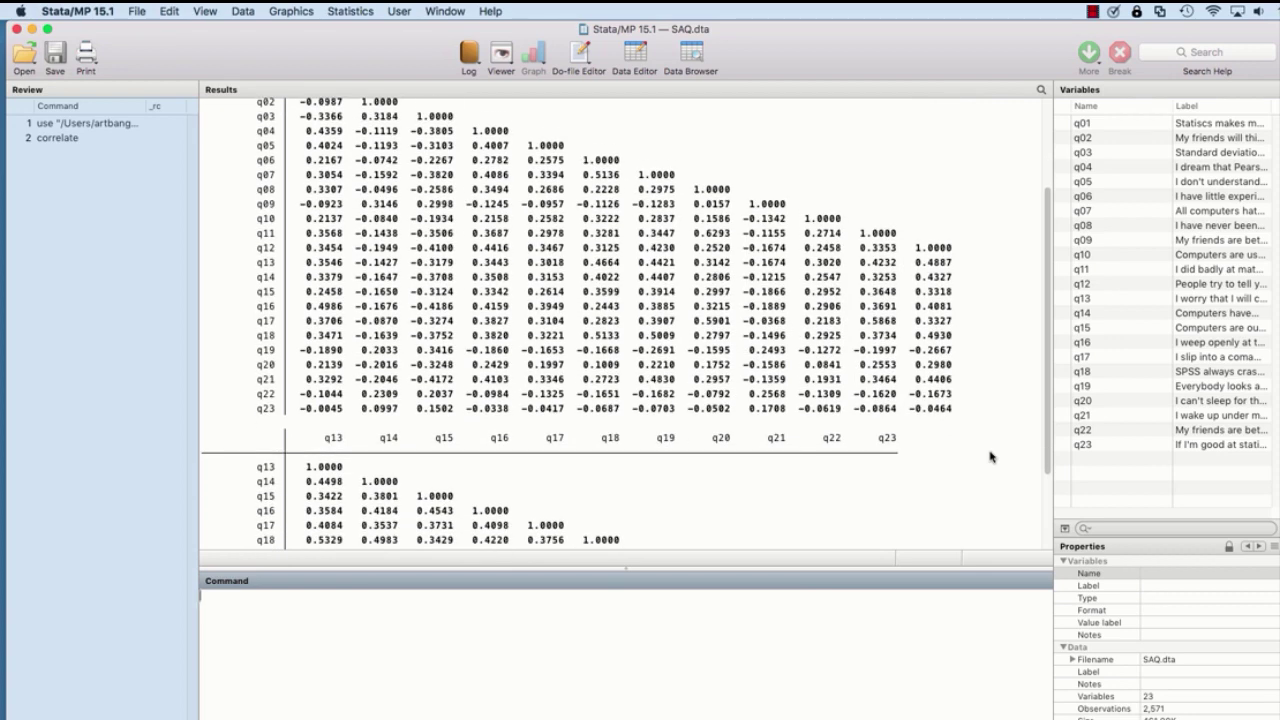
pyautogui.scroll(-5, 990, 457)
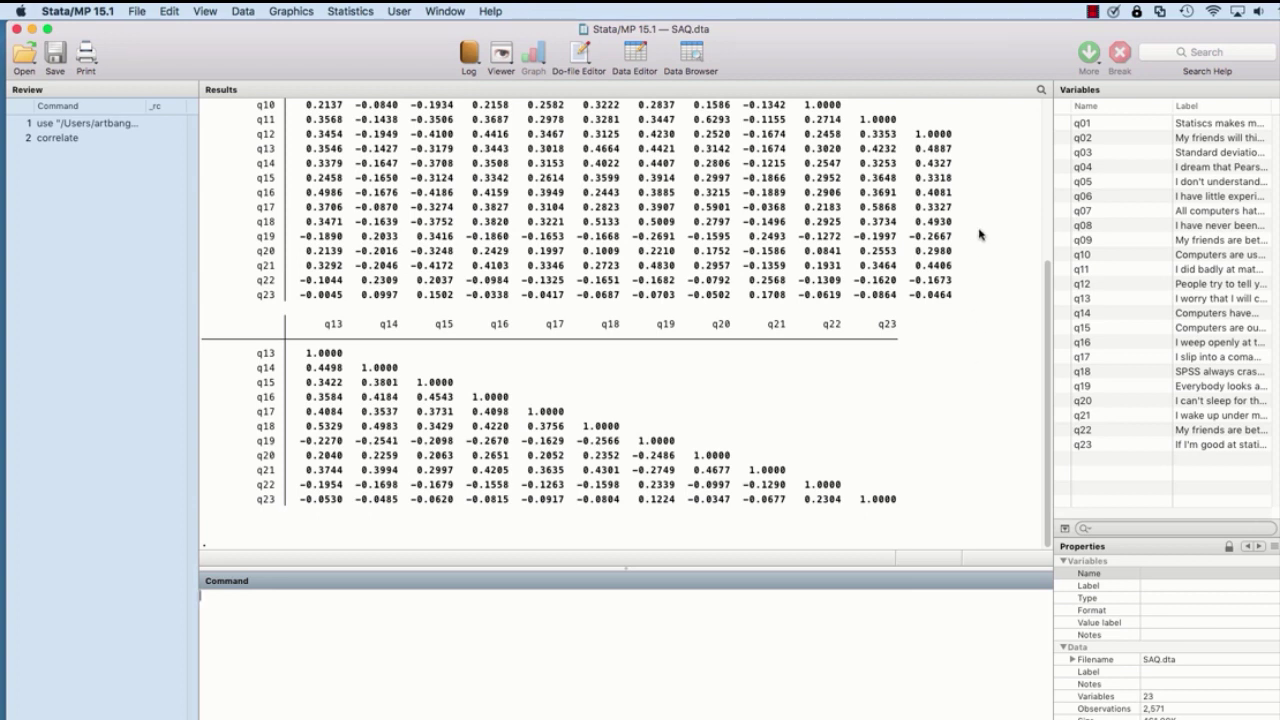
# - Run a help keyword search for 'factortest'
pyautogui.click(1157, 52)
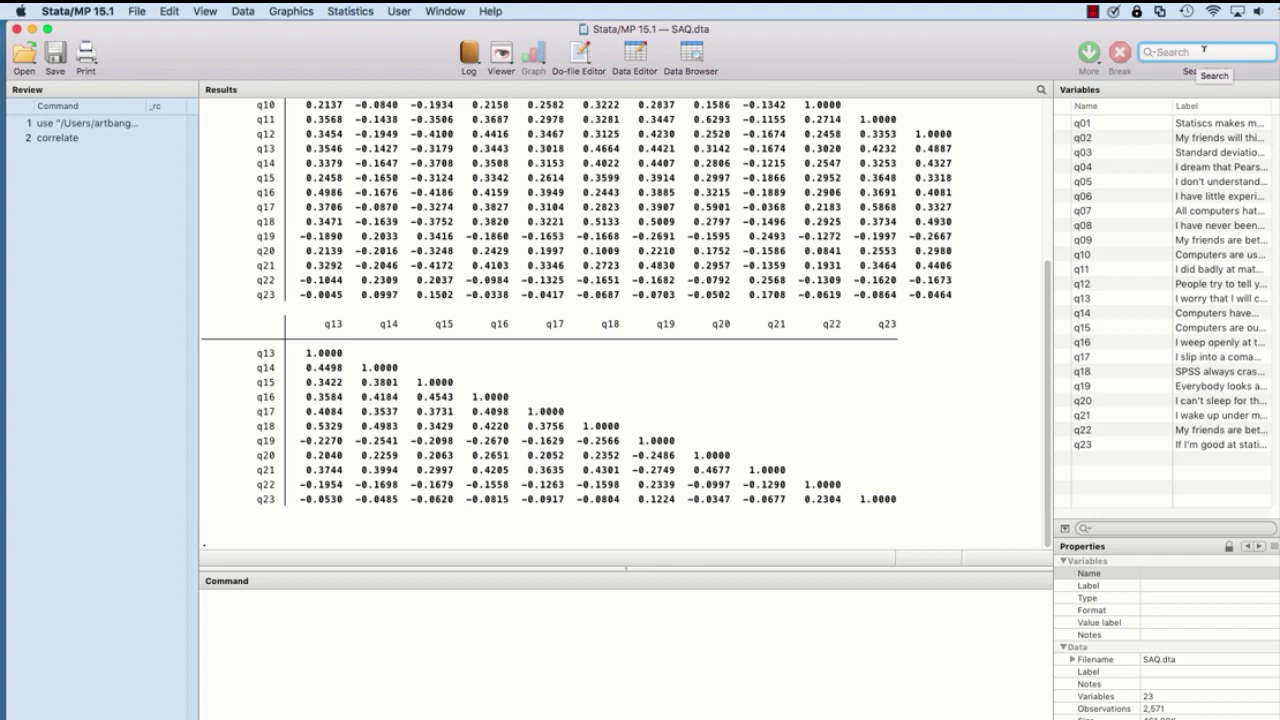
pyautogui.click(494, 12)
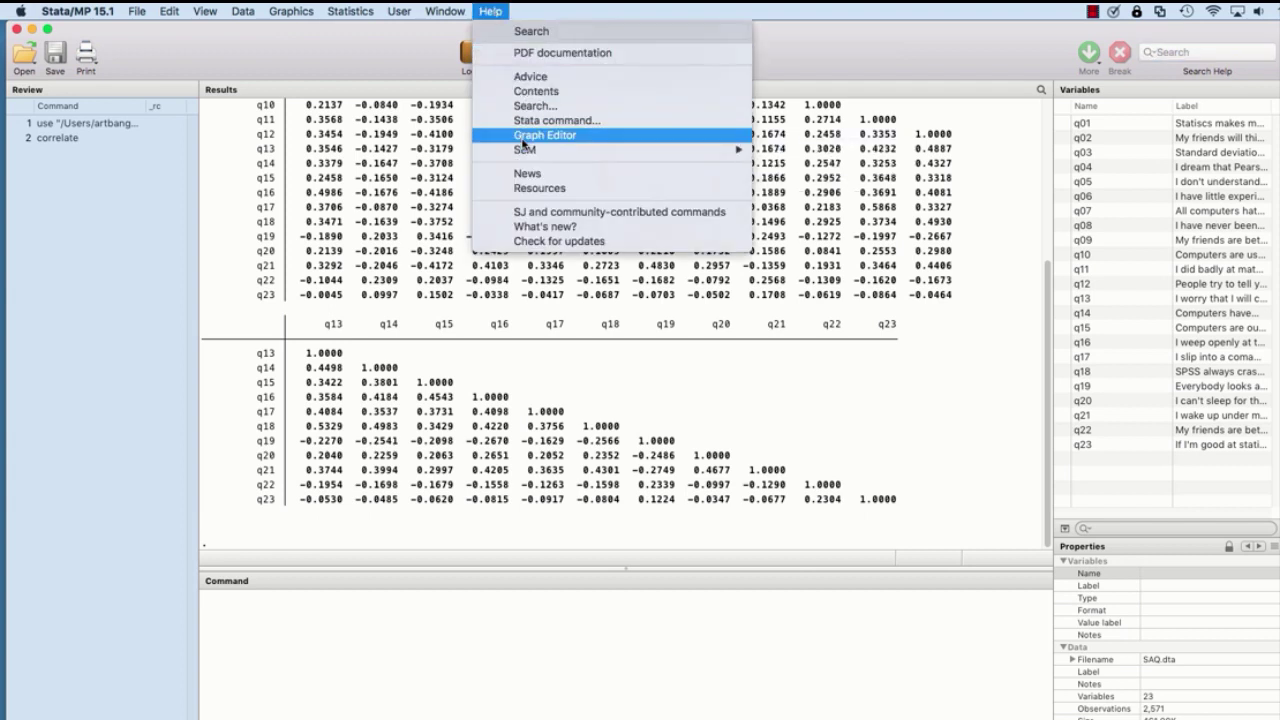
pyautogui.click(533, 107)
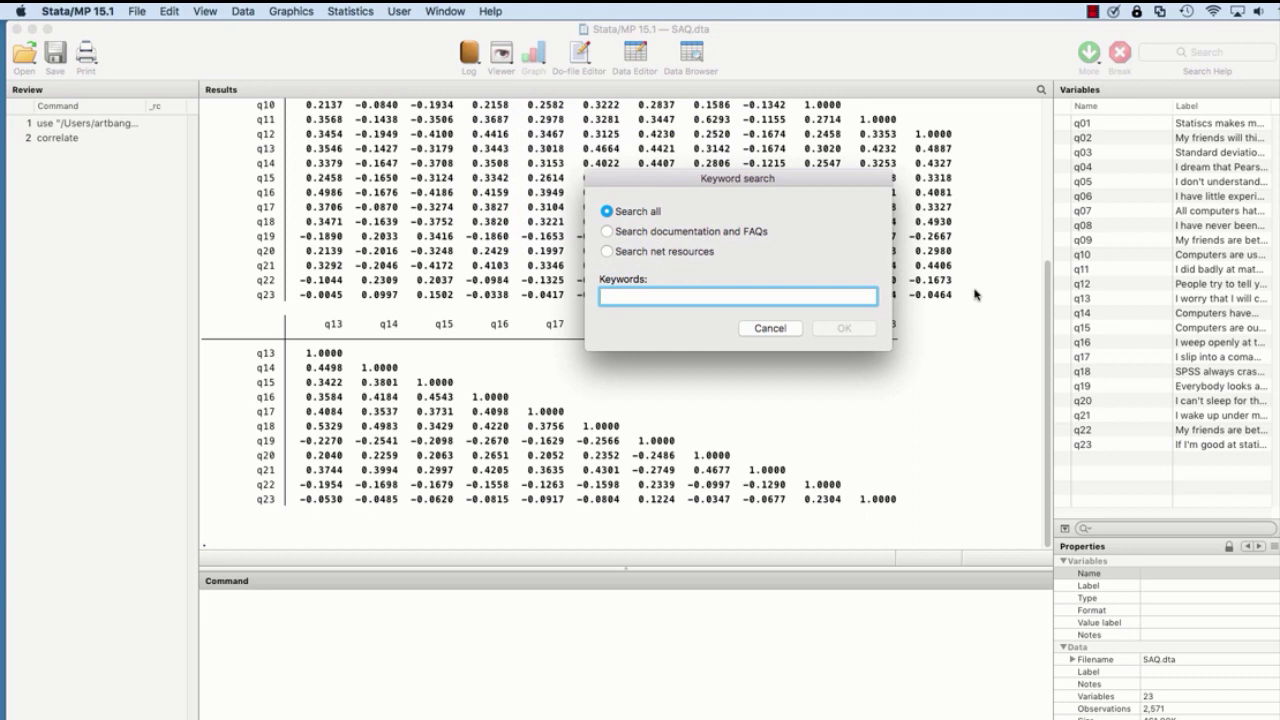
pyautogui.write('fact')
pyautogui.write('pr')
pyautogui.press('BackSpace')
pyautogui.press('BackSpace')
pyautogui.write('or')
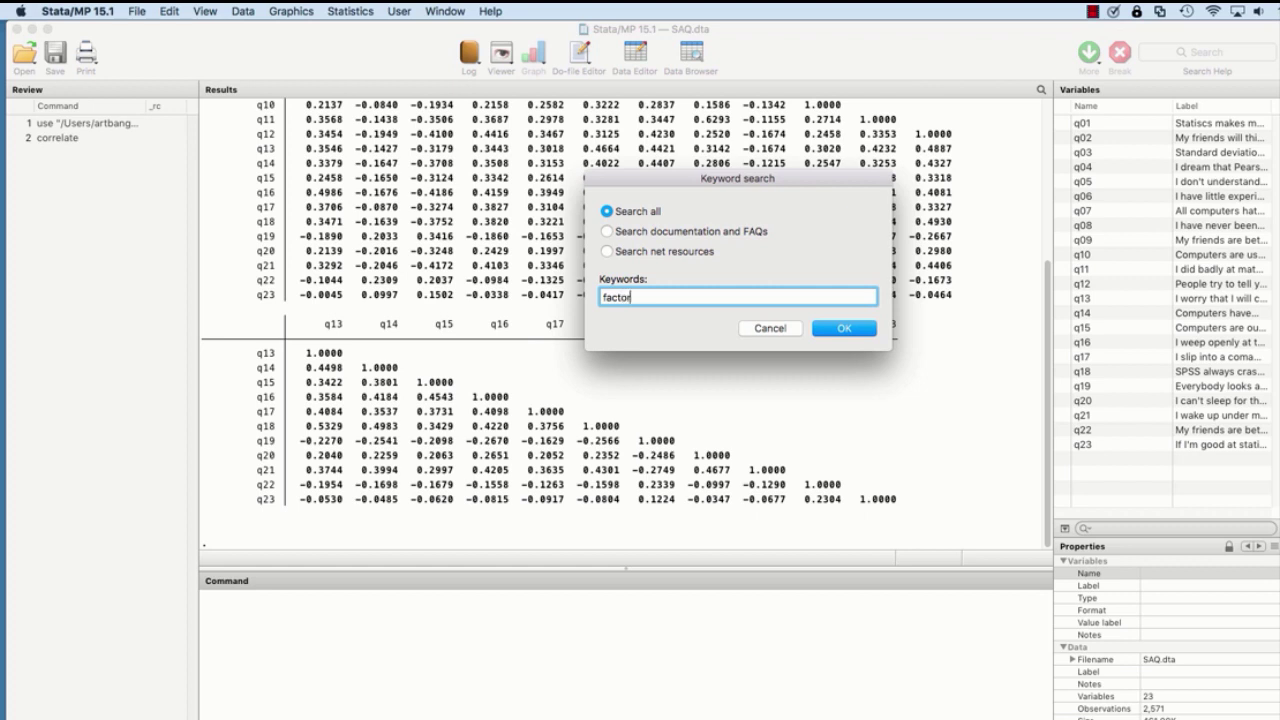
pyautogui.write('ts')
pyautogui.press('BackSpace')
pyautogui.write('est')
pyautogui.click(845, 328)
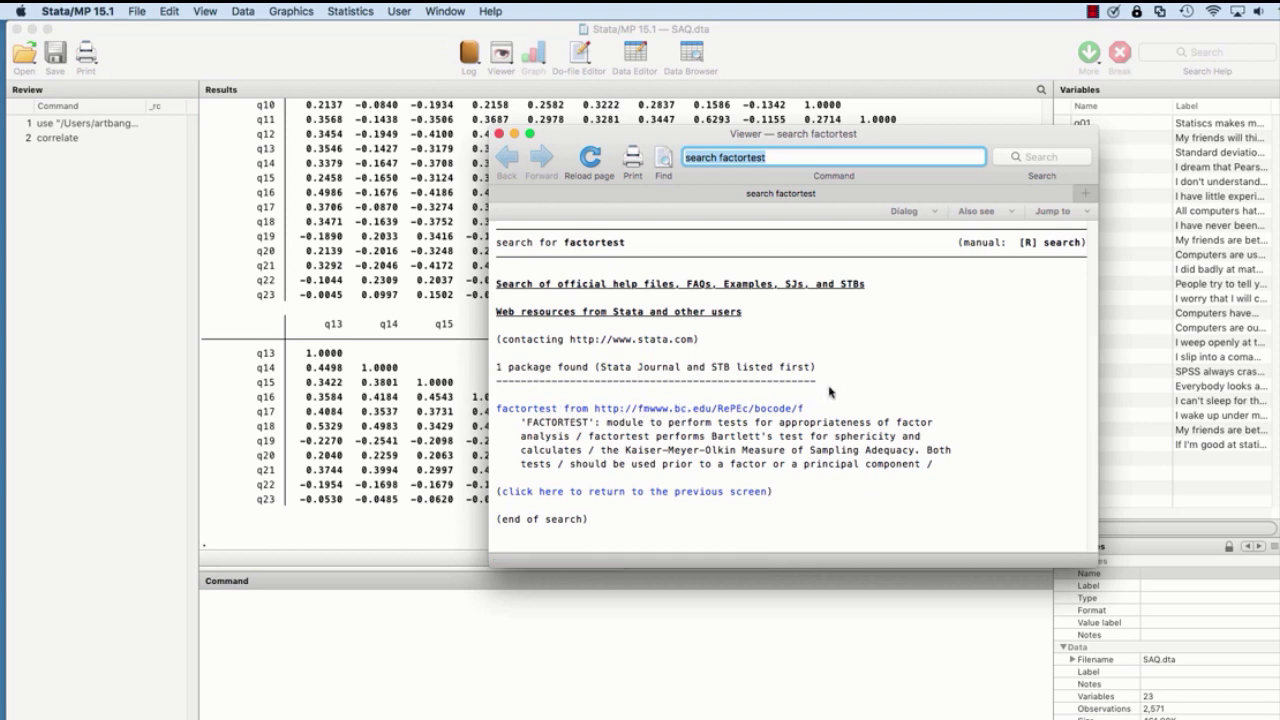
# - Install the factortest package from its description page, then close the Viewer
pyautogui.click(656, 409)
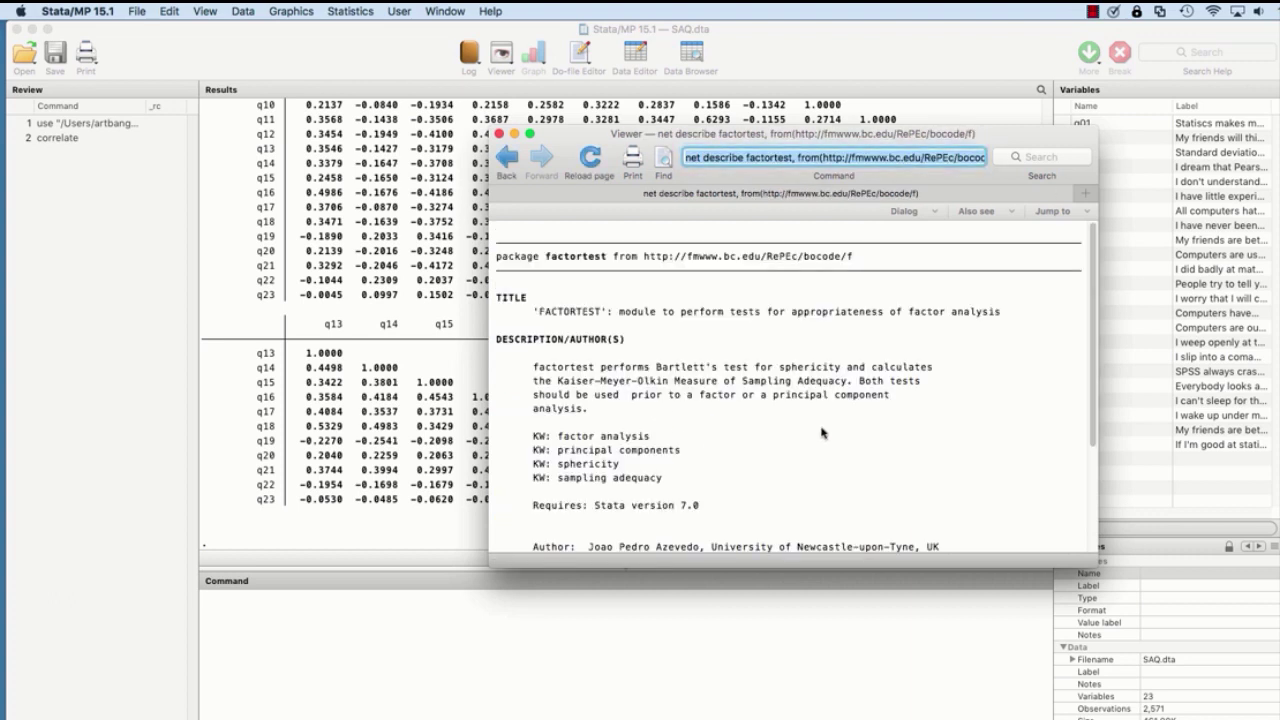
pyautogui.scroll(-5, 855, 431)
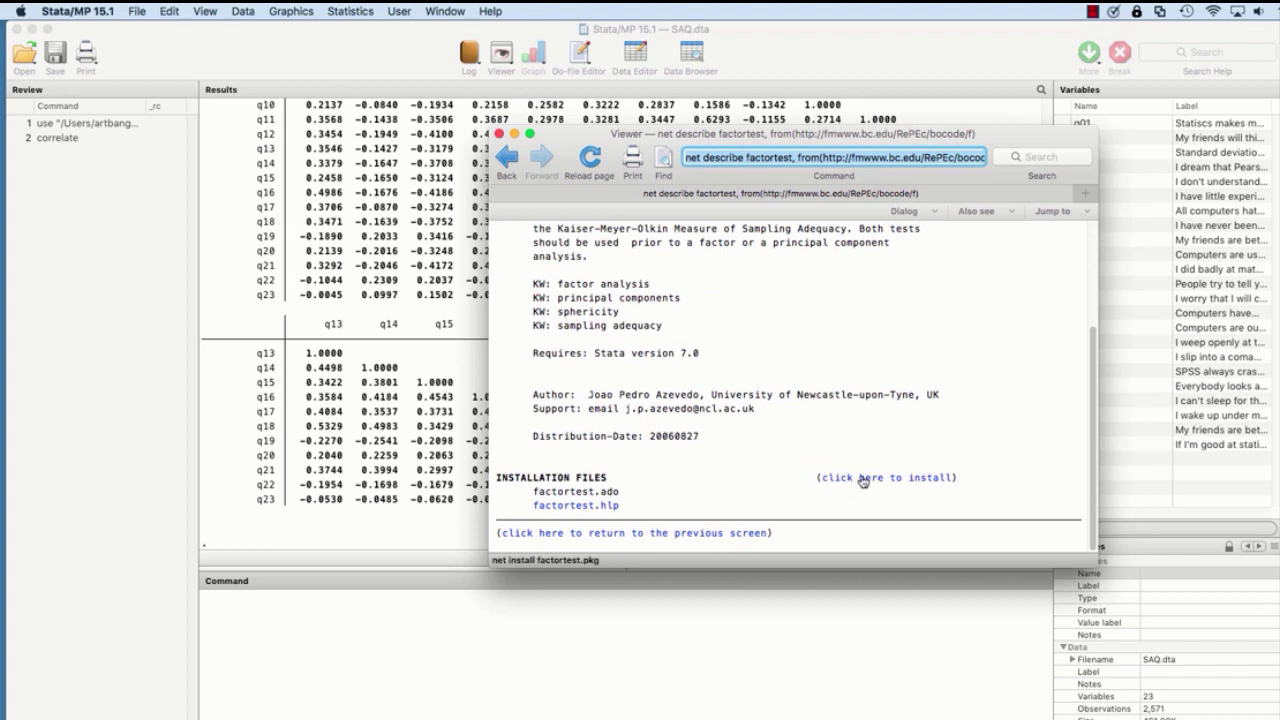
pyautogui.click(862, 479)
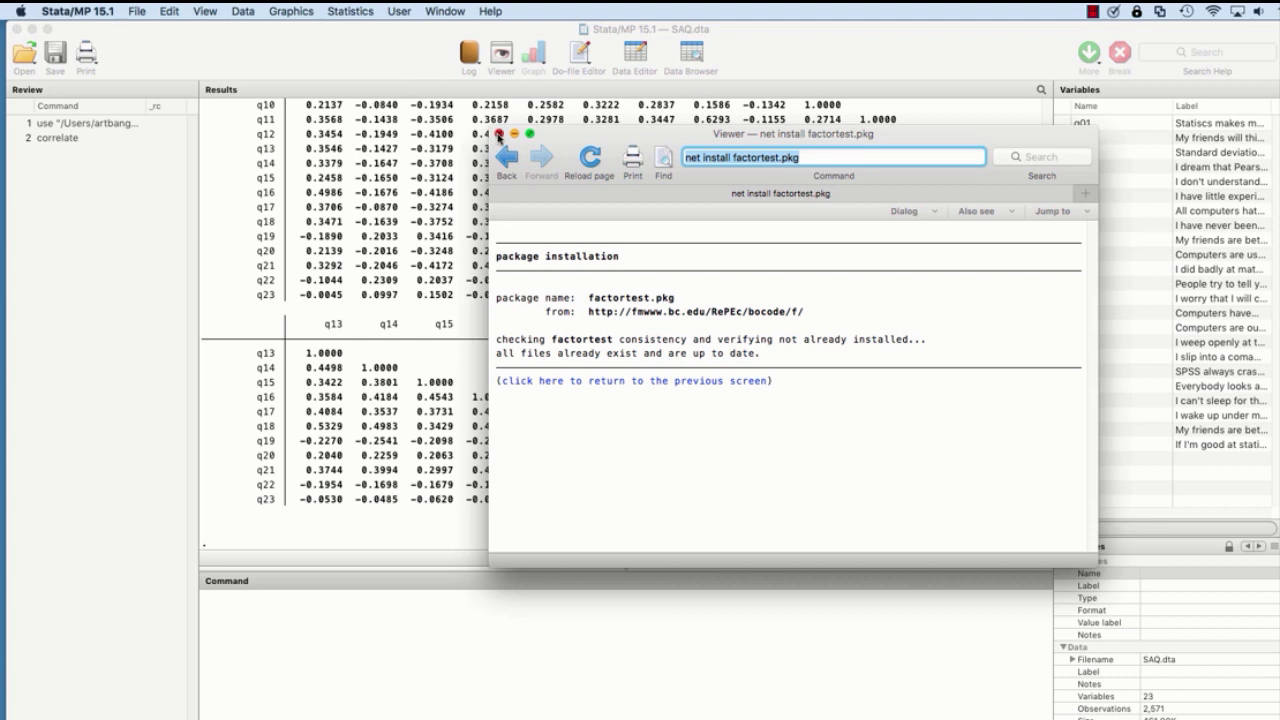
pyautogui.click(499, 135)
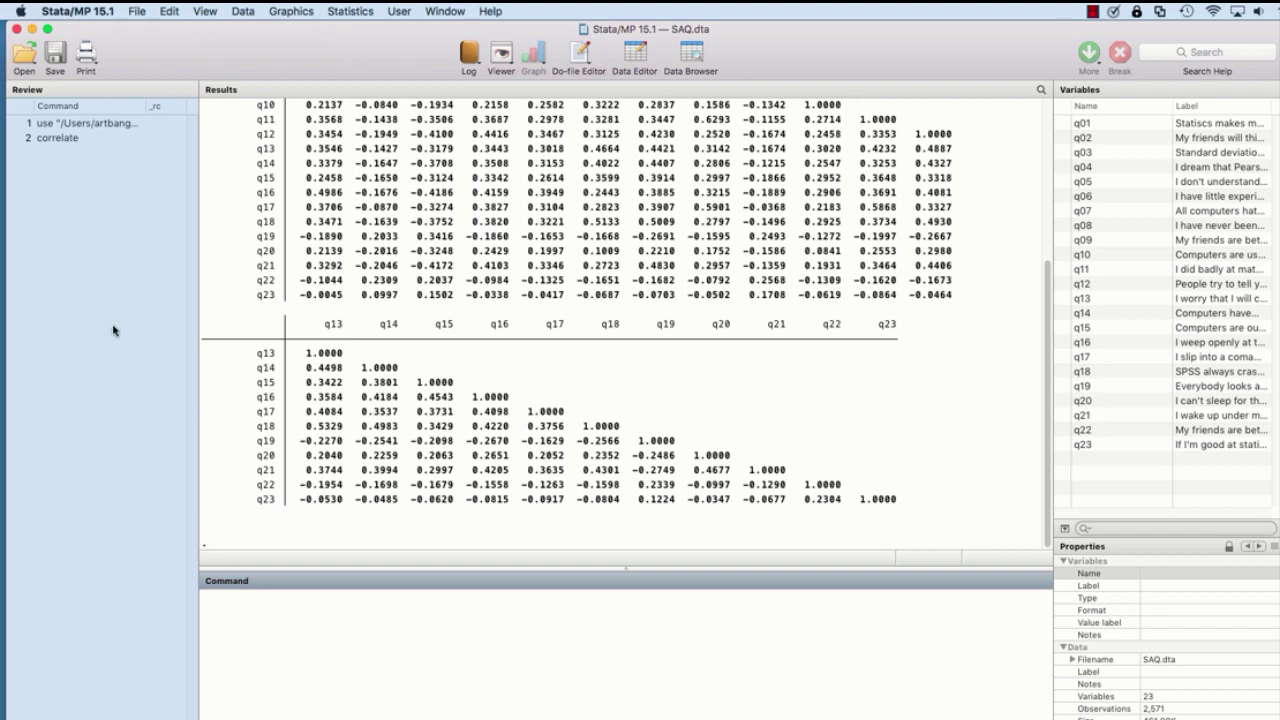
# - Run 'factortest q01-q23' to get the determinant, Bartlett's test and KMO
pyautogui.write('factortest q01-q23')
pyautogui.press('Return')
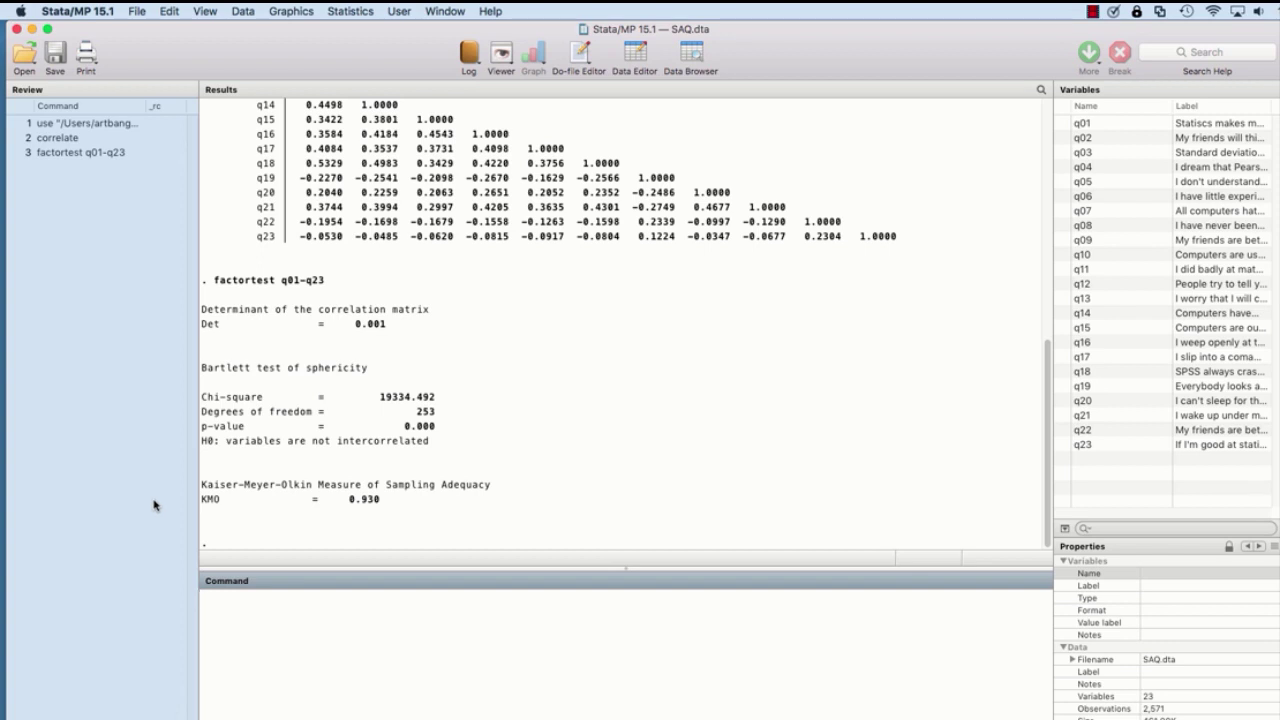
# - Open the Factor analysis dialog from the Statistics menu
pyautogui.click(355, 13)
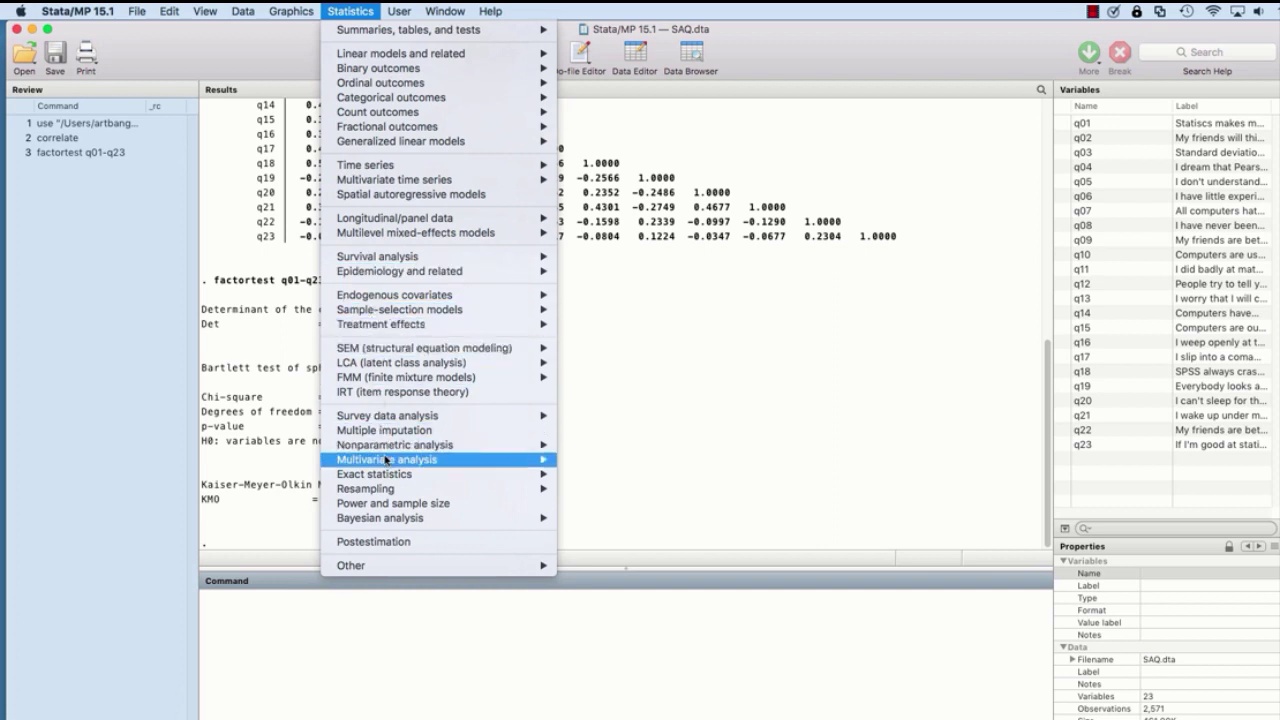
pyautogui.moveTo(387, 463)
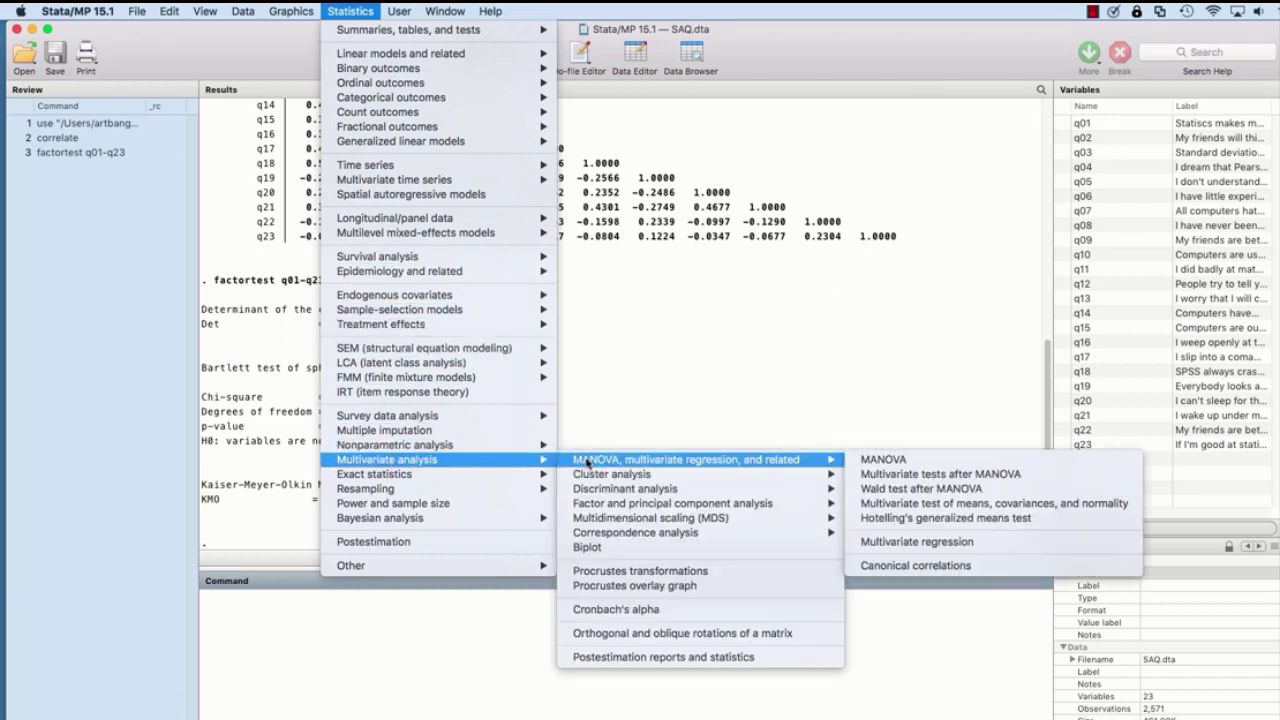
pyautogui.moveTo(593, 519)
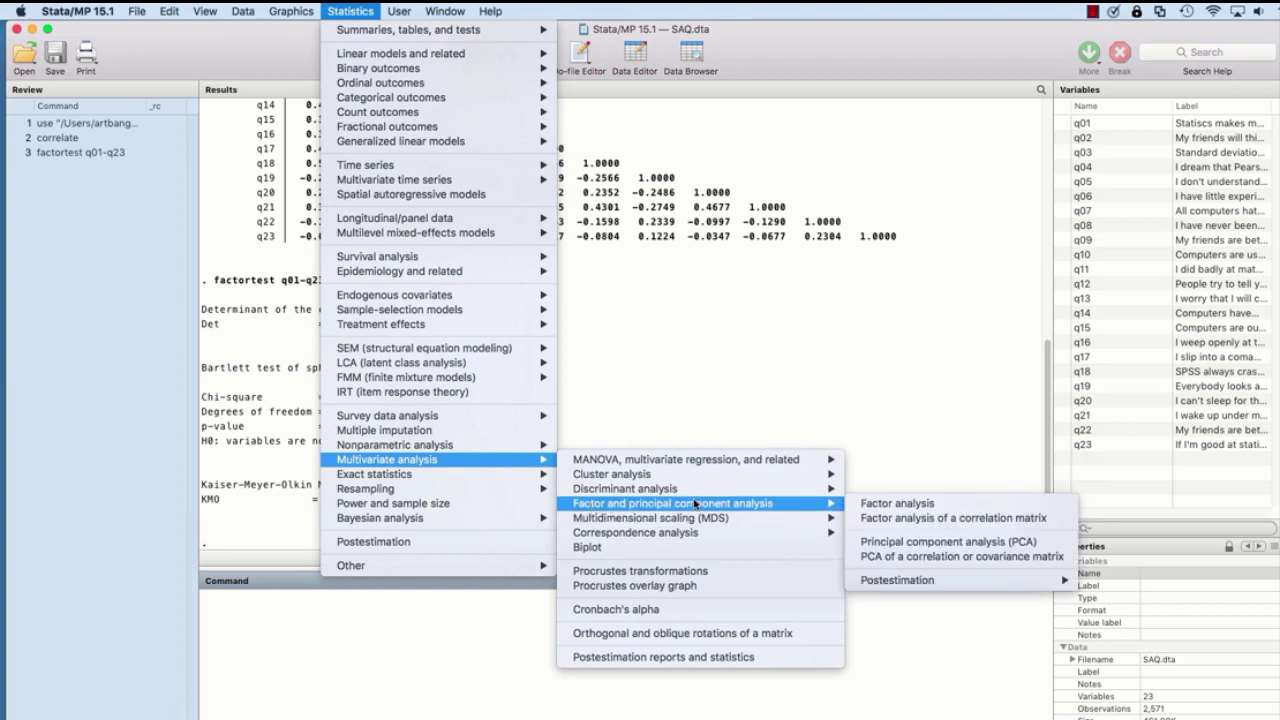
pyautogui.click(876, 503)
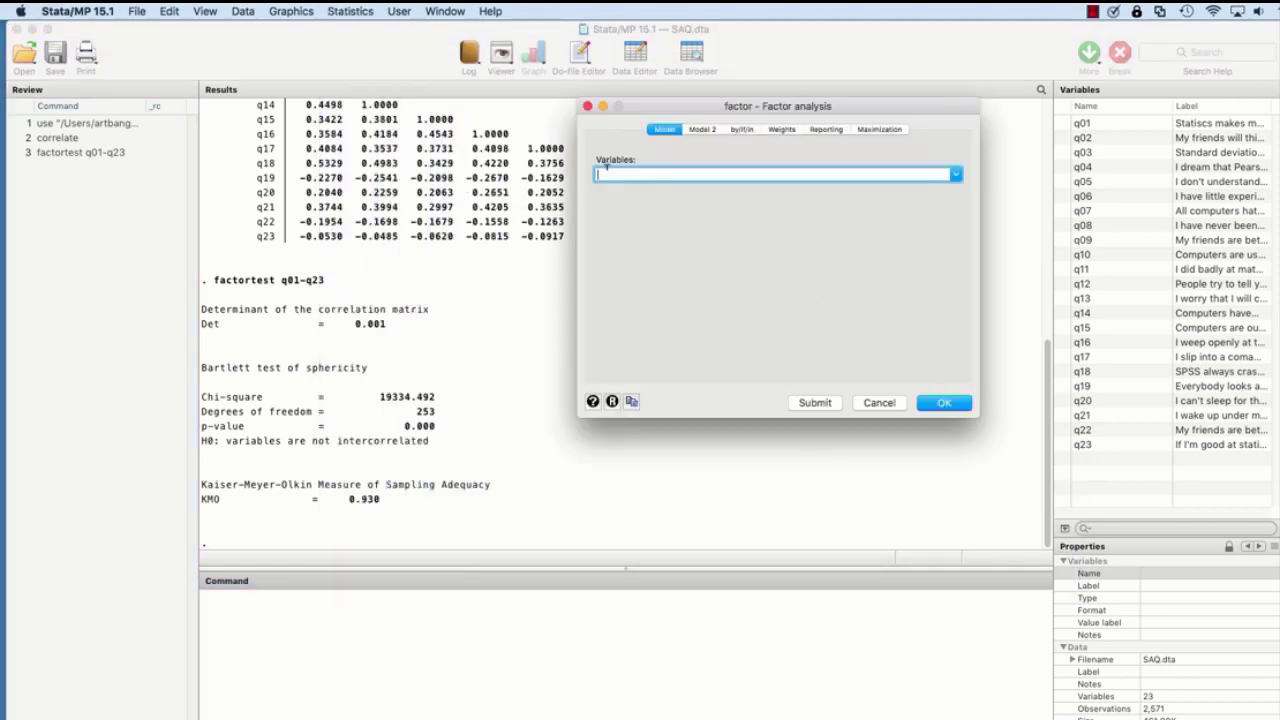
# - Add items q01 through q10 to the Variables field, with q10 added twice
pyautogui.click(956, 174)
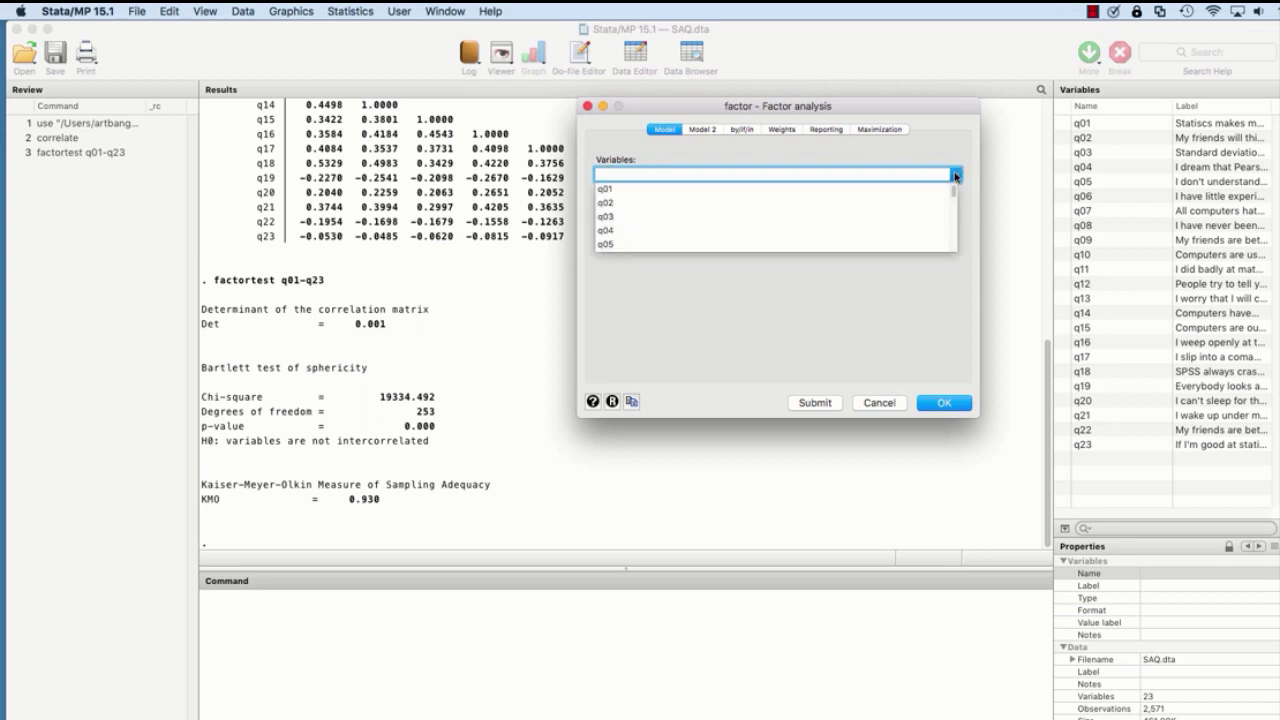
pyautogui.click(703, 190)
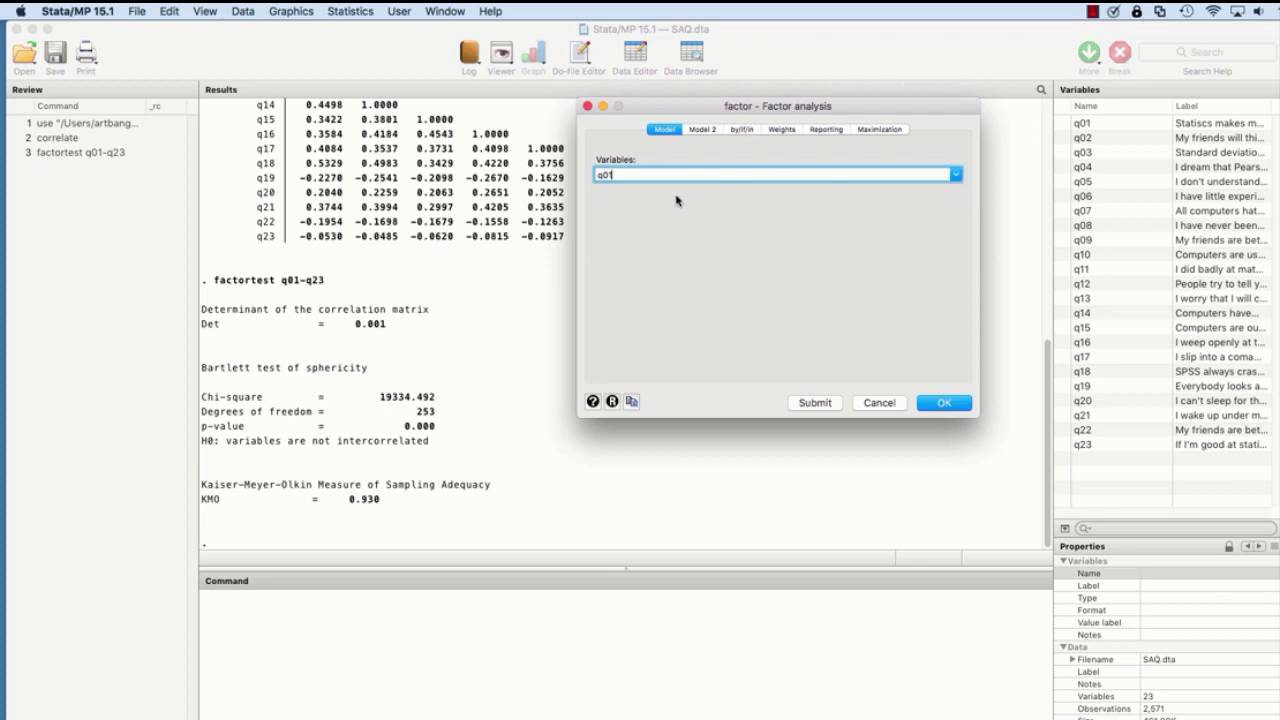
pyautogui.click(956, 174)
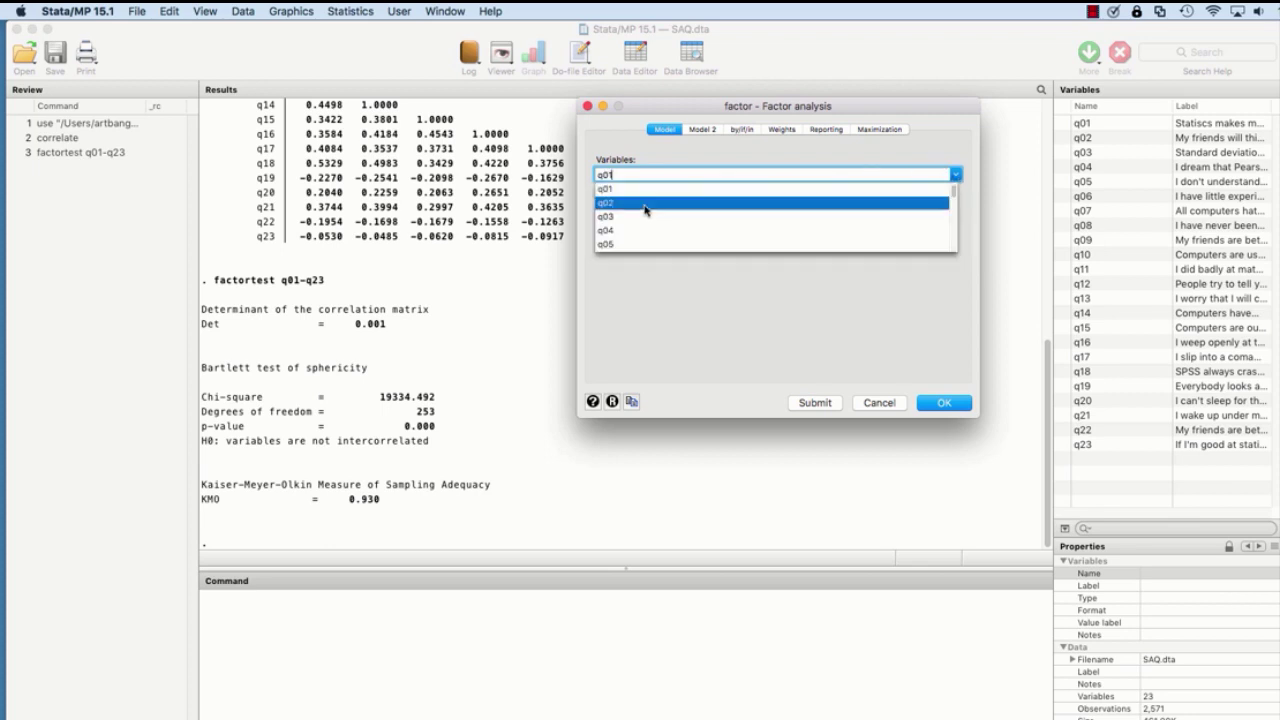
pyautogui.click(652, 206)
pyautogui.click(956, 175)
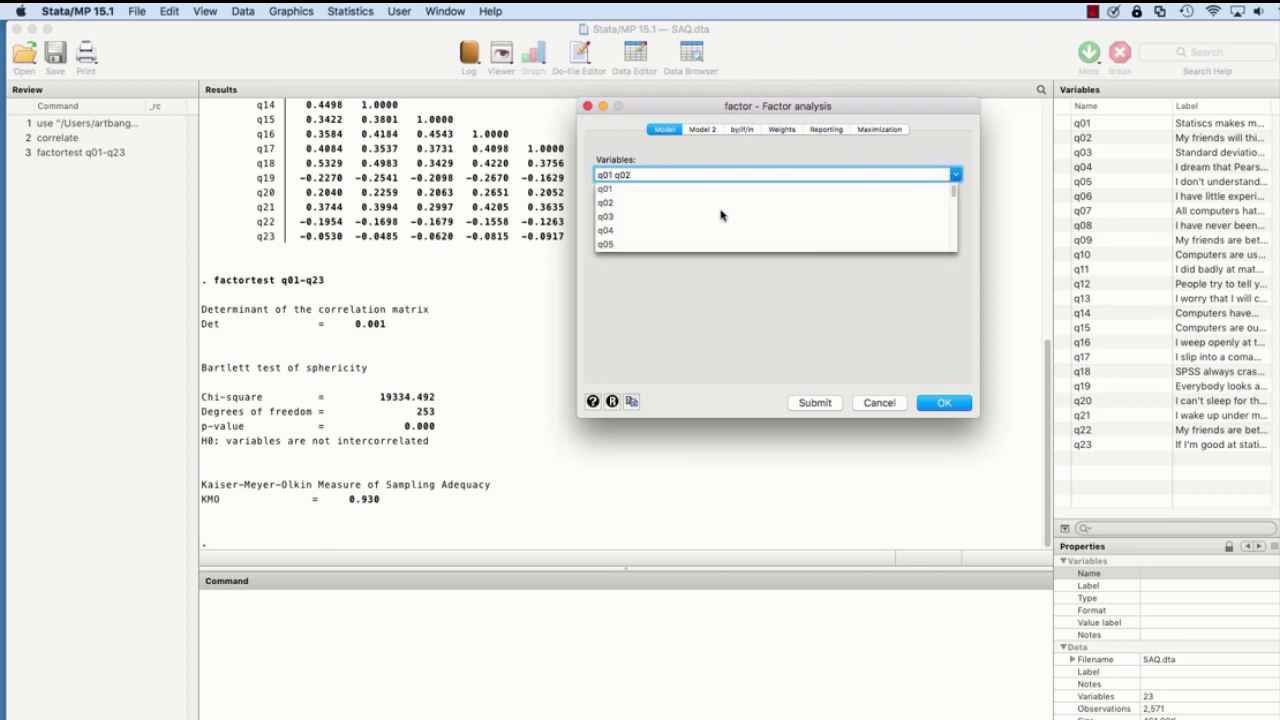
pyautogui.click(660, 220)
pyautogui.click(956, 174)
pyautogui.click(650, 234)
pyautogui.click(956, 175)
pyautogui.click(636, 247)
pyautogui.click(956, 175)
pyautogui.click(628, 242)
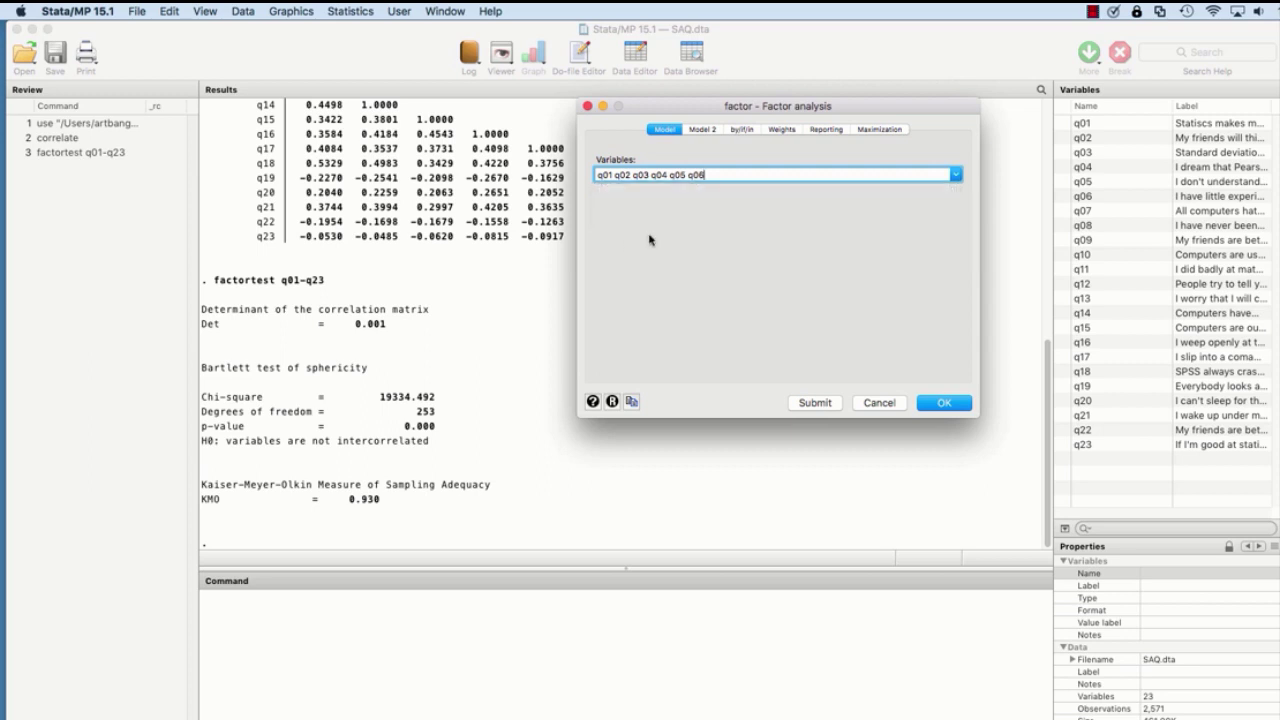
pyautogui.click(956, 175)
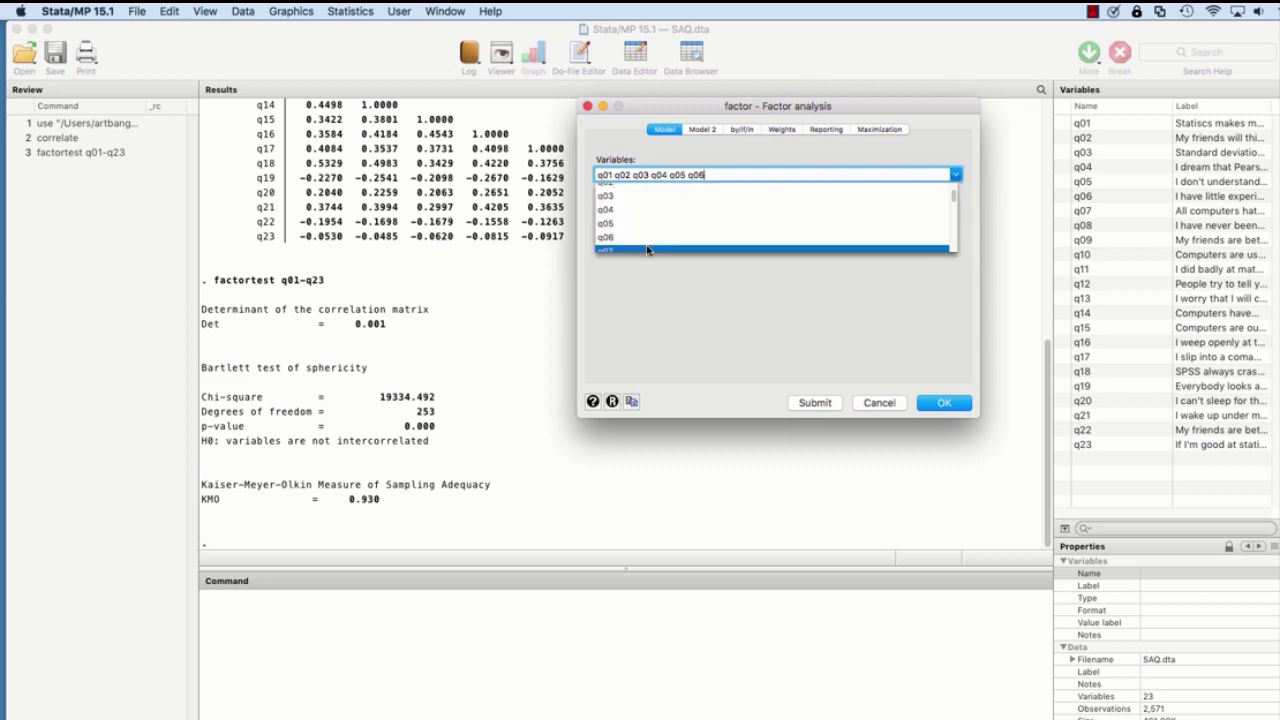
pyautogui.click(652, 250)
pyautogui.click(956, 175)
pyautogui.scroll(-3, 831, 209)
pyautogui.click(632, 221)
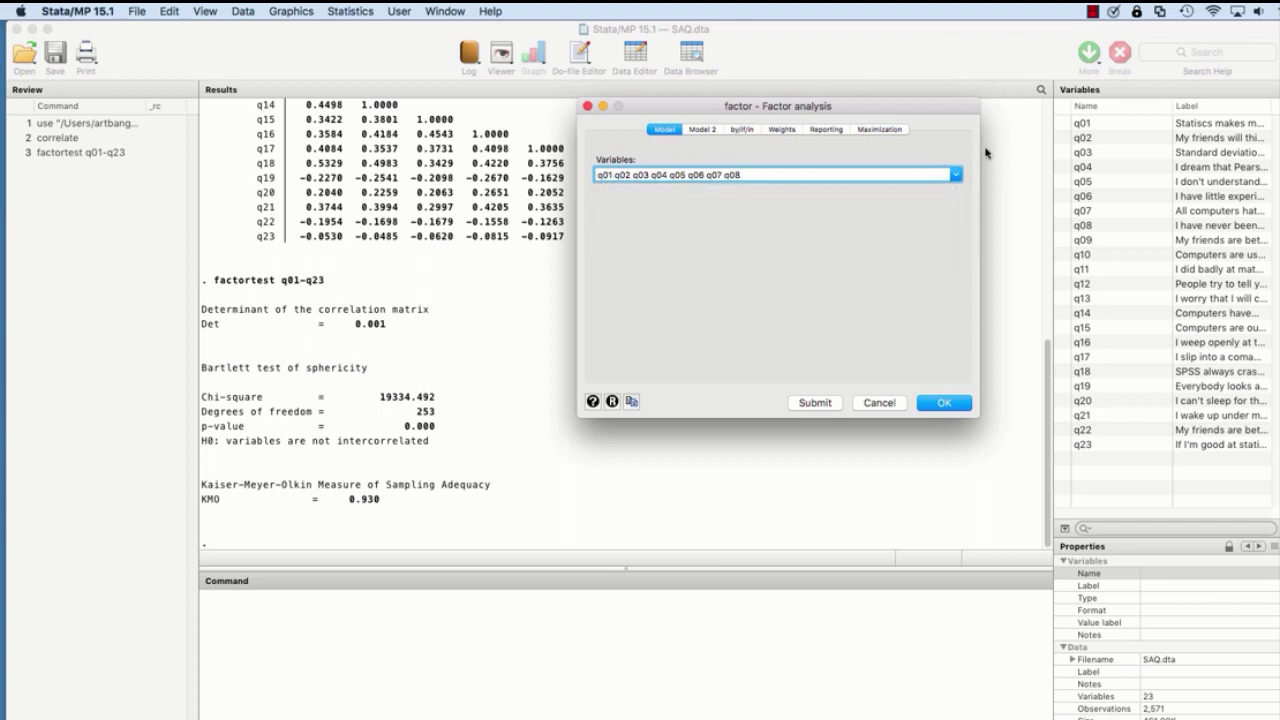
pyautogui.click(956, 175)
pyautogui.click(625, 242)
pyautogui.click(958, 175)
pyautogui.click(655, 249)
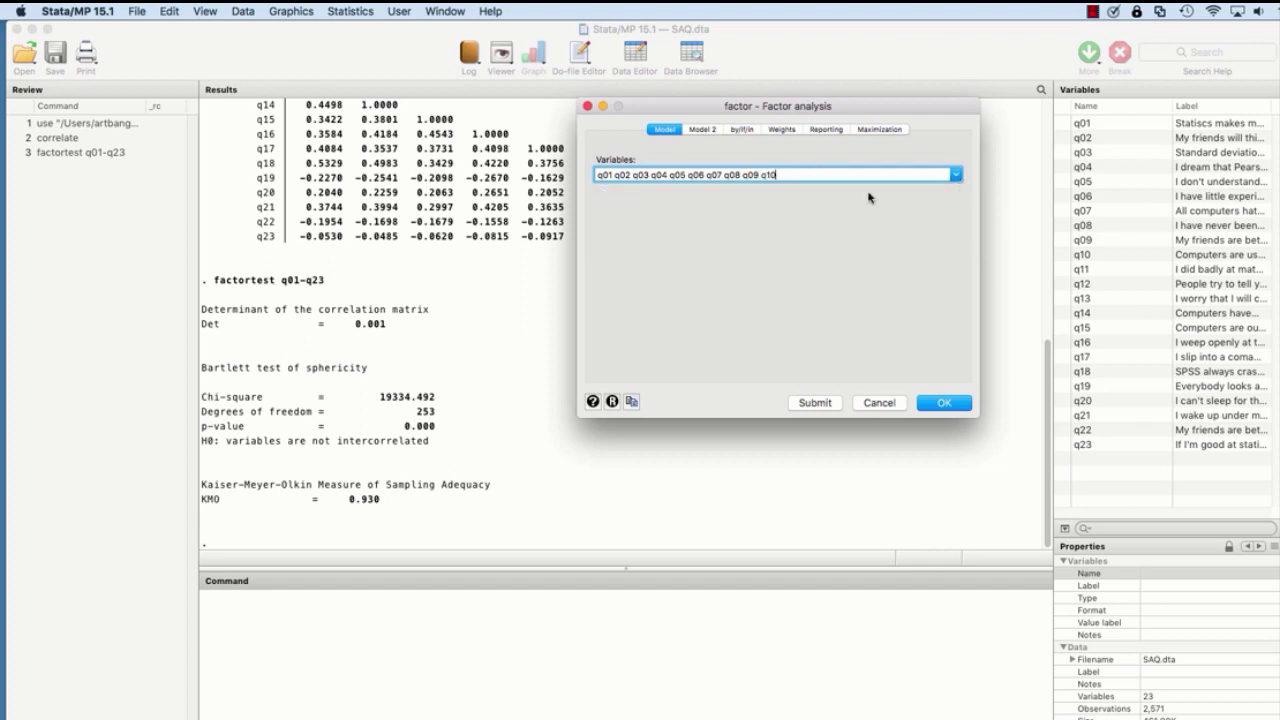
pyautogui.click(956, 175)
pyautogui.scroll(-3, 777, 224)
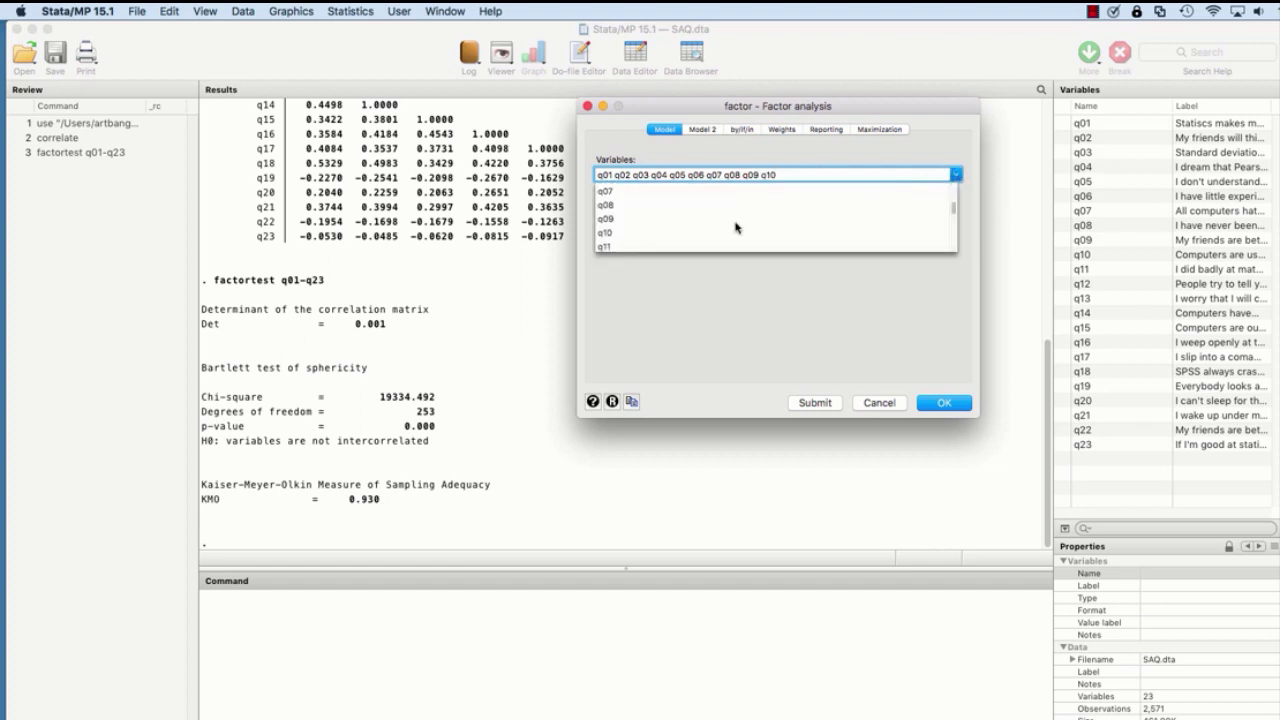
pyautogui.click(629, 233)
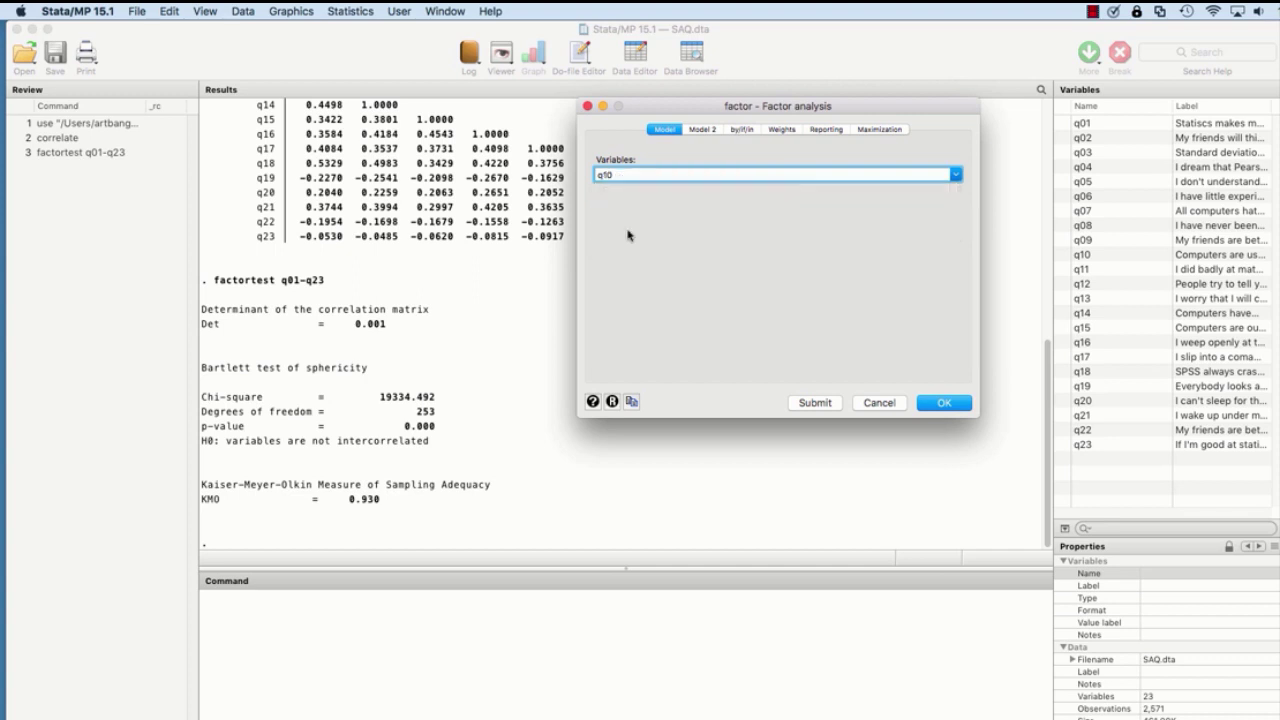
# - Add items q11 through q18 to the Variables field
pyautogui.click(956, 175)
pyautogui.click(686, 247)
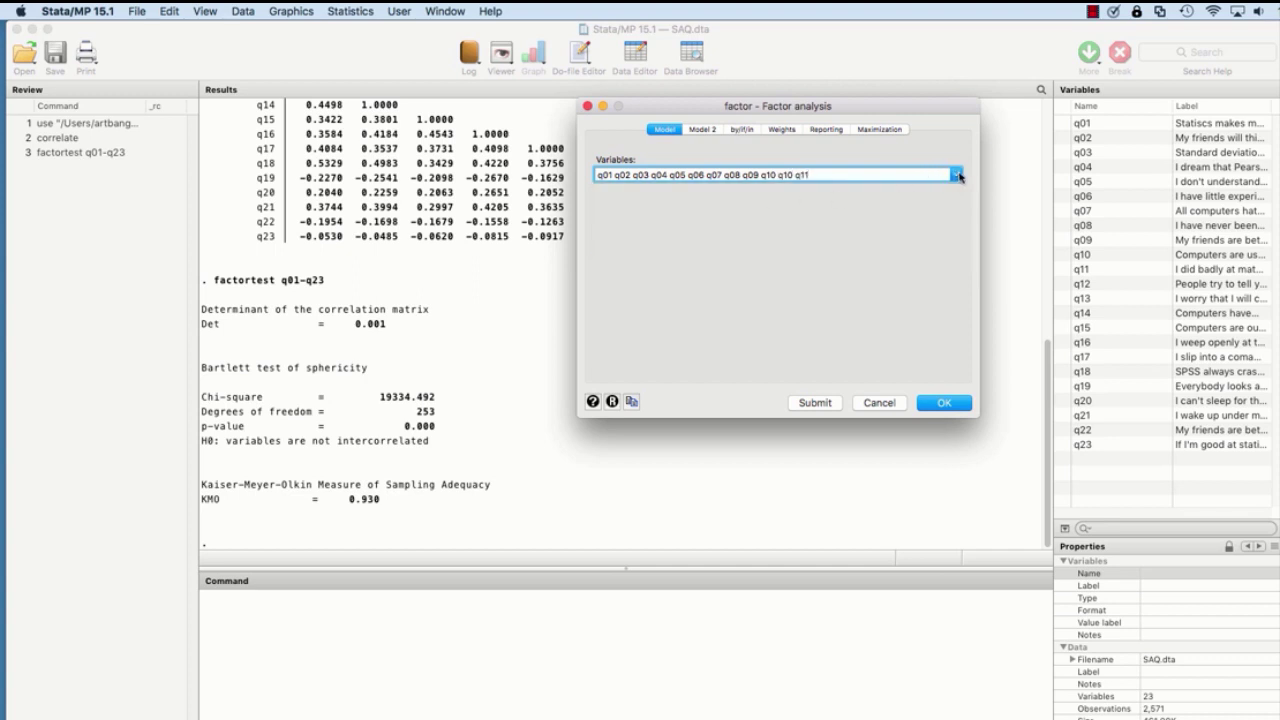
pyautogui.click(956, 175)
pyautogui.scroll(-3, 700, 220)
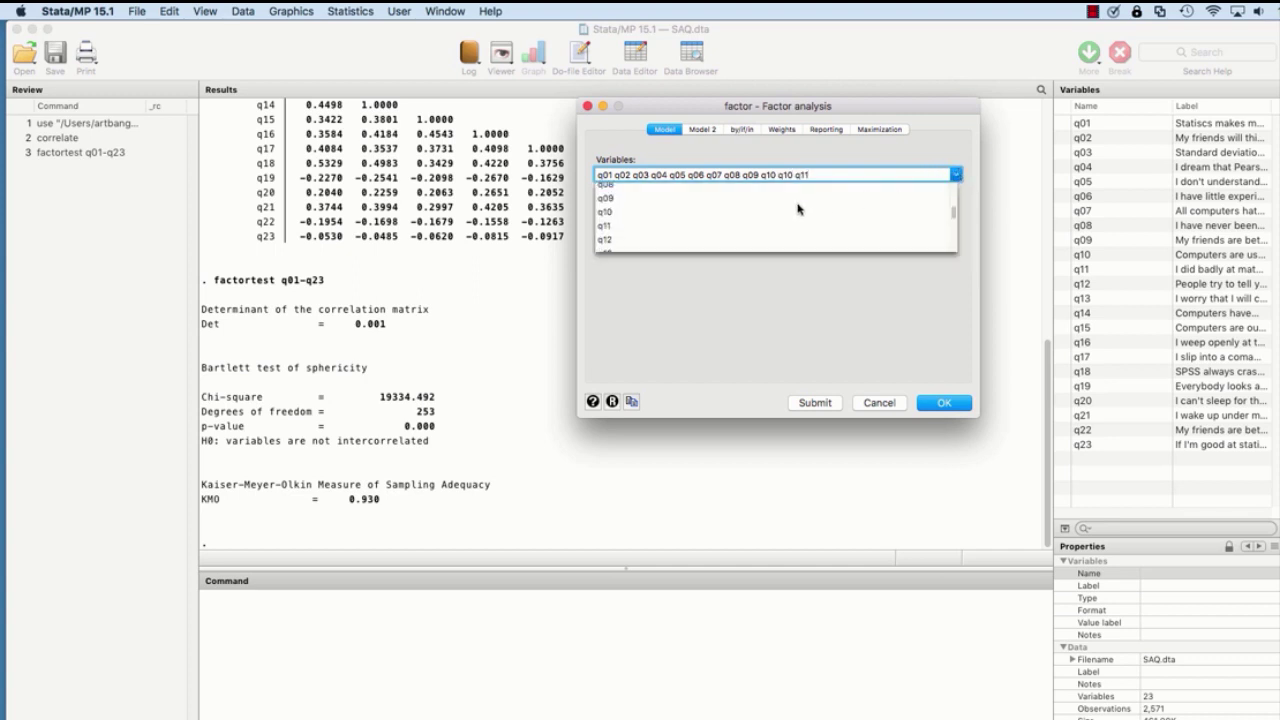
pyautogui.click(620, 240)
pyautogui.click(956, 175)
pyautogui.click(614, 250)
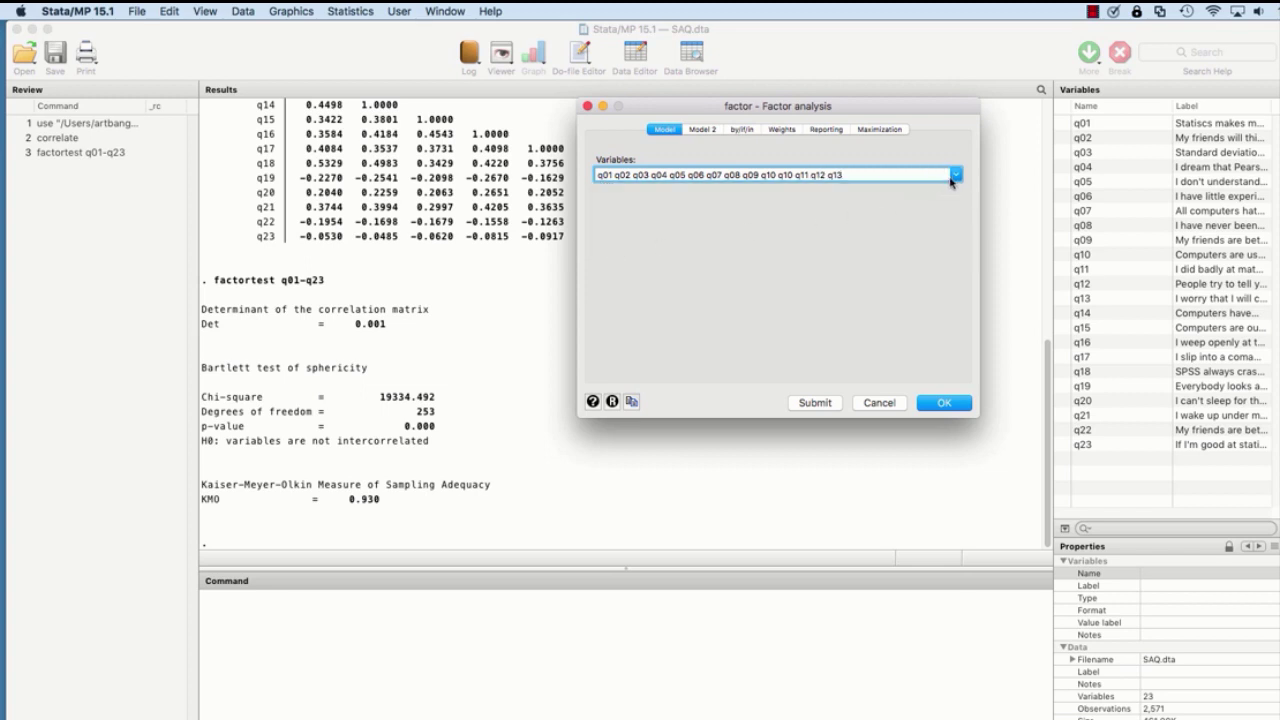
pyautogui.click(956, 175)
pyautogui.scroll(-4, 749, 230)
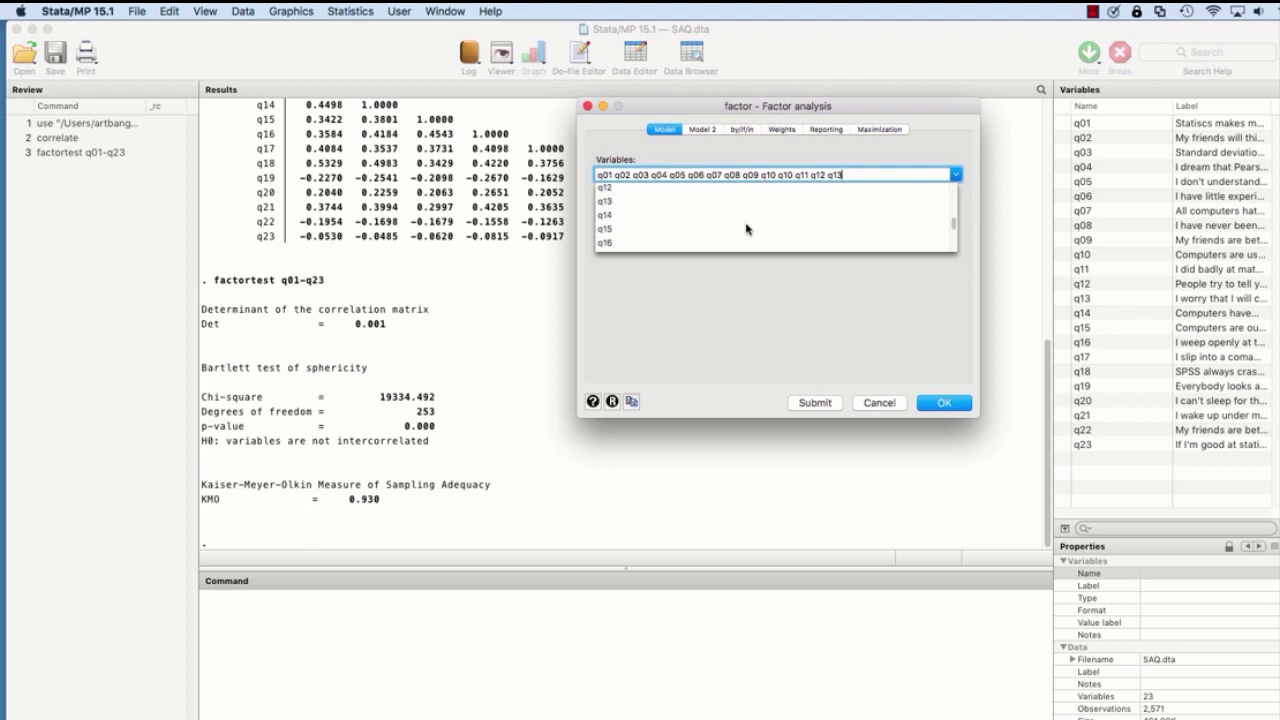
pyautogui.click(612, 217)
pyautogui.click(956, 175)
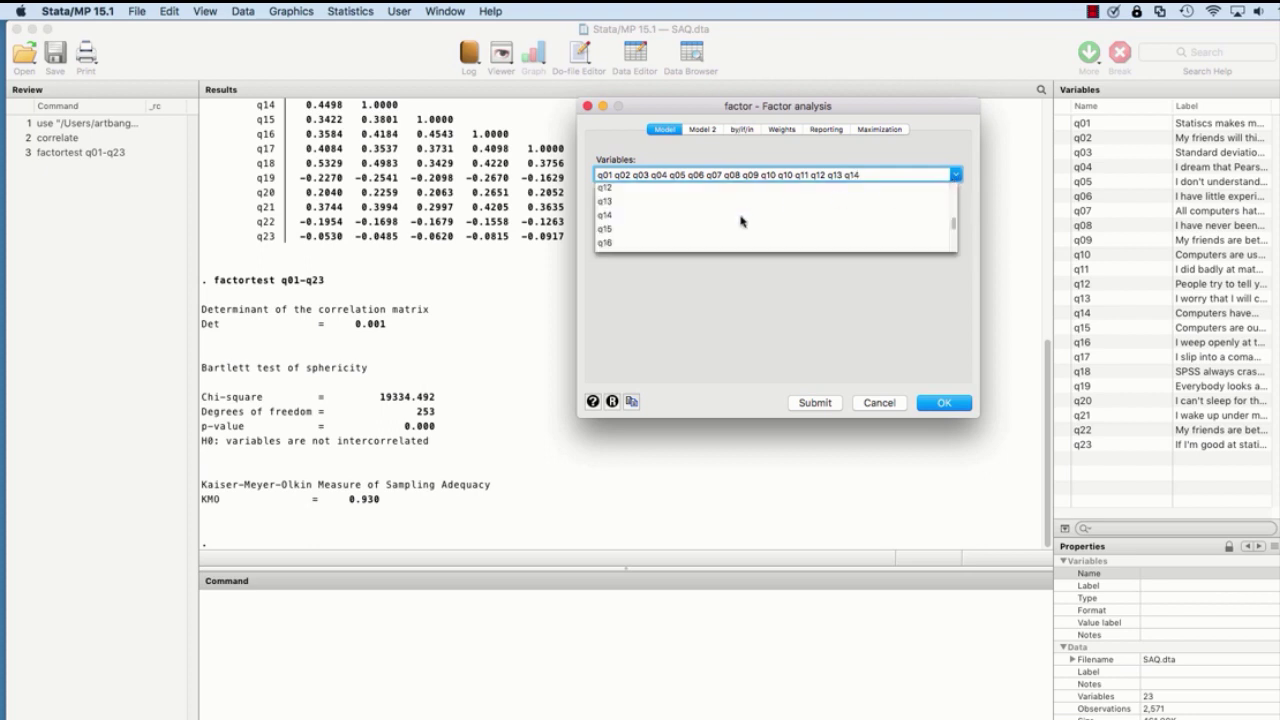
pyautogui.click(623, 232)
pyautogui.click(956, 175)
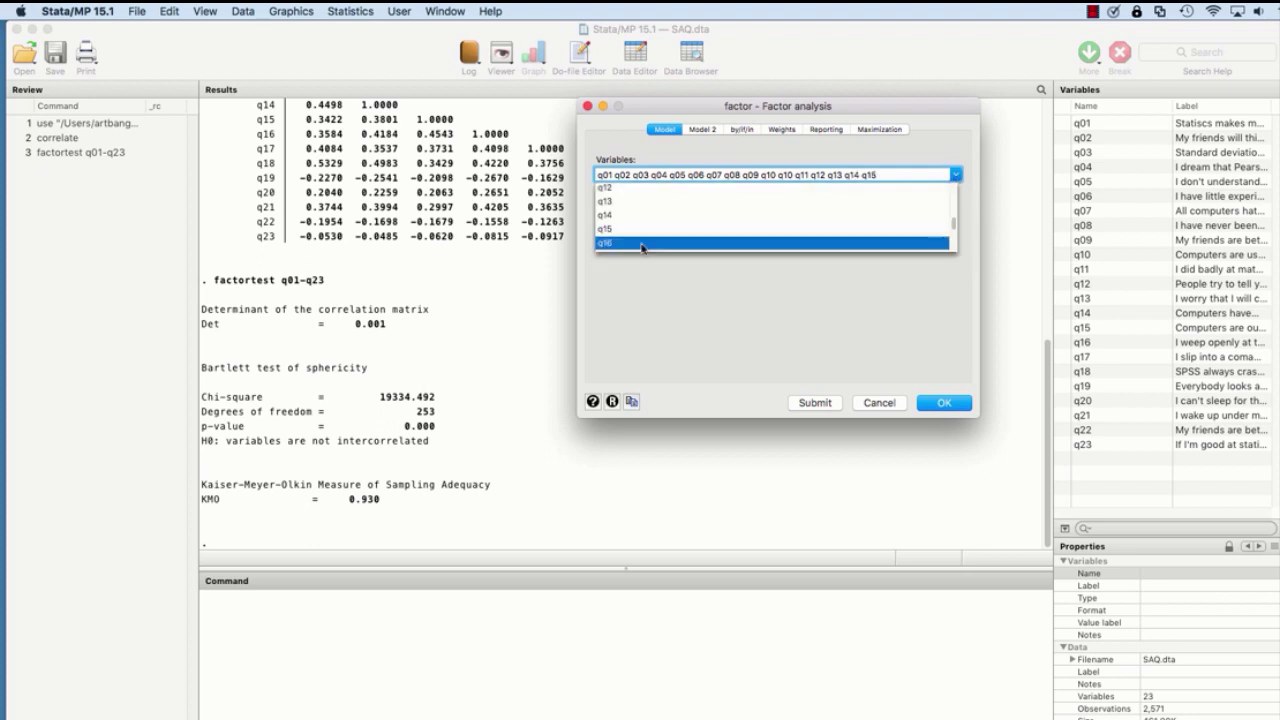
pyautogui.click(651, 243)
pyautogui.click(956, 175)
pyautogui.scroll(-1, 801, 224)
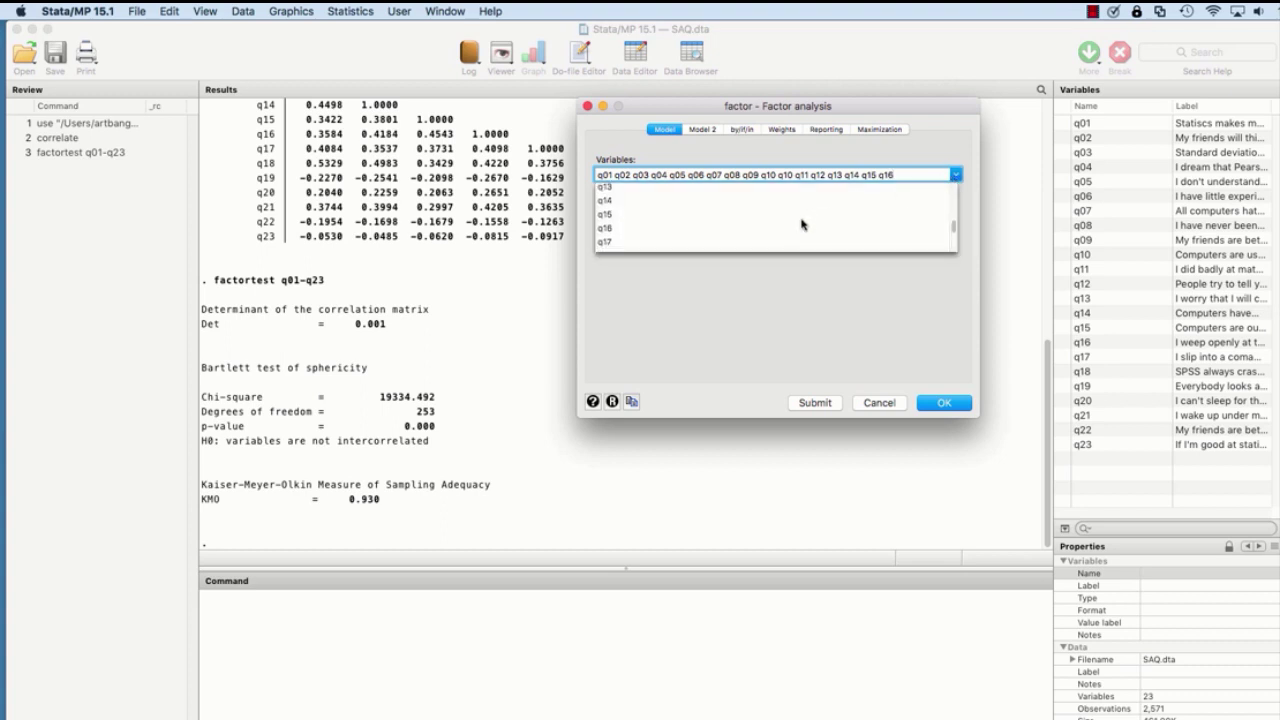
pyautogui.click(609, 243)
pyautogui.click(956, 175)
pyautogui.scroll(-1, 609, 246)
pyautogui.click(609, 243)
pyautogui.click(956, 175)
pyautogui.scroll(-1, 697, 228)
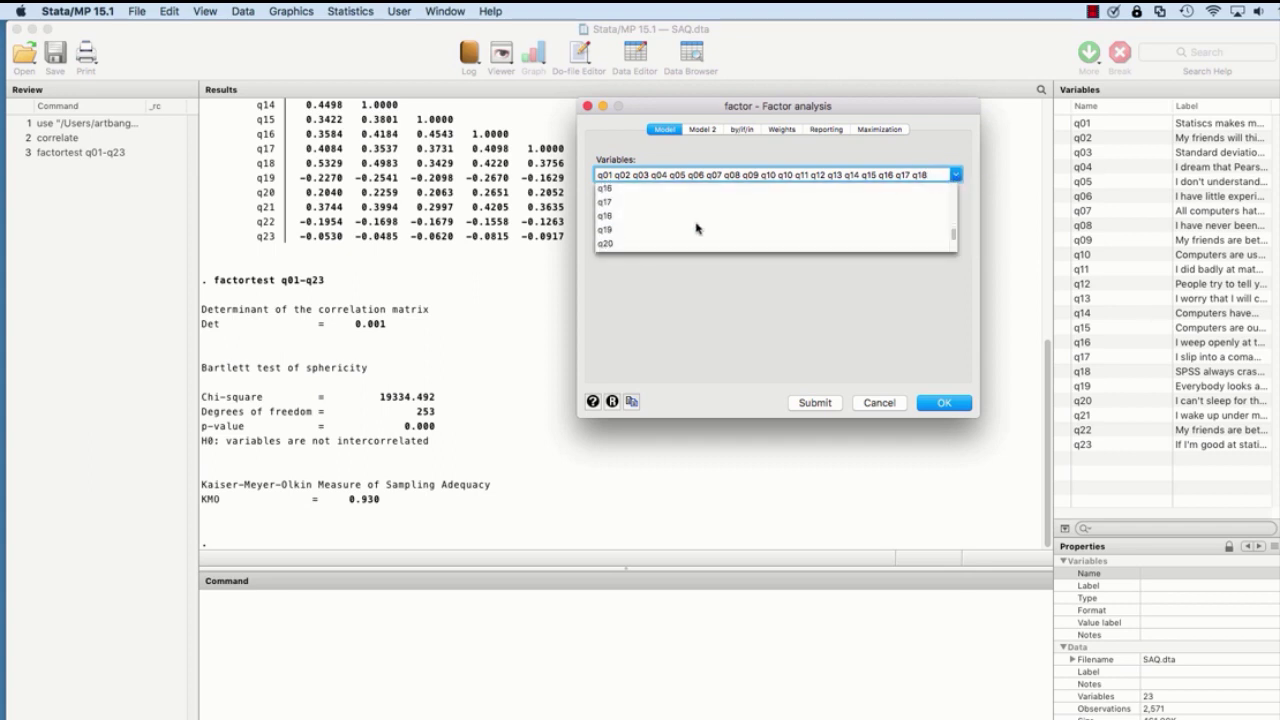
# - Add the last items, q19, q20, q21, q22 and q23, to the Variables field
pyautogui.click(612, 233)
pyautogui.click(956, 175)
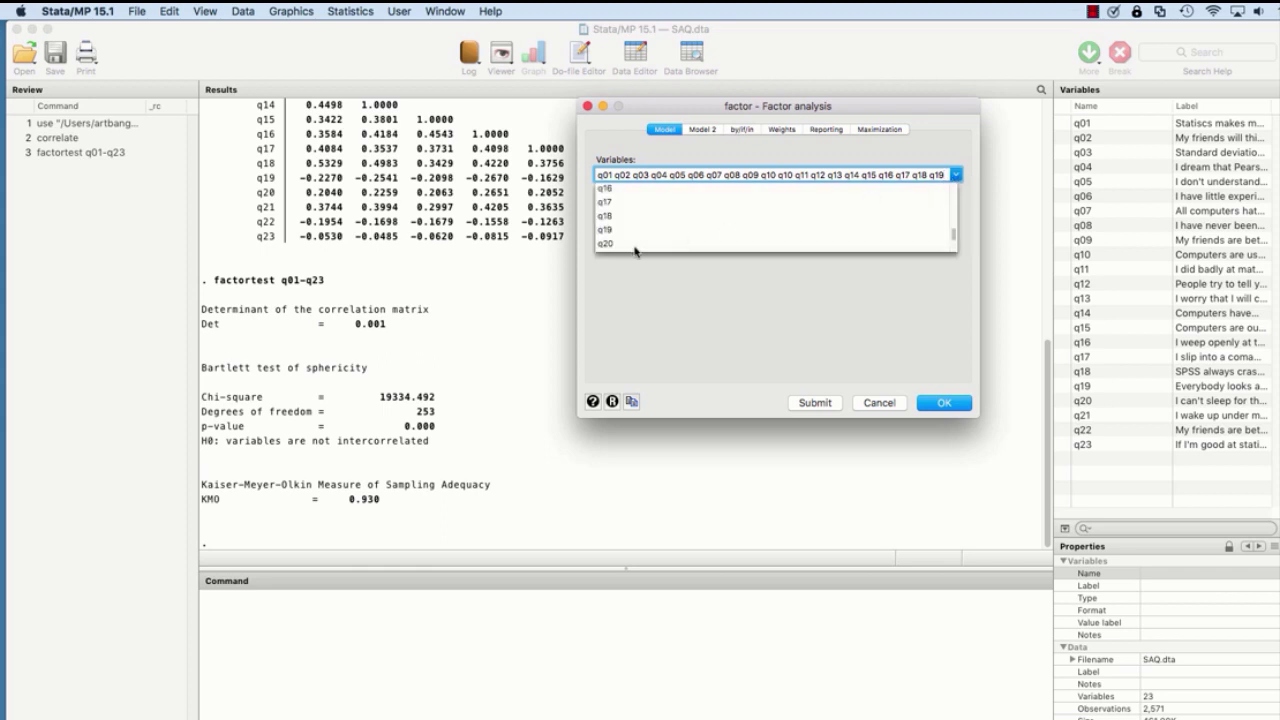
pyautogui.click(606, 243)
pyautogui.click(956, 175)
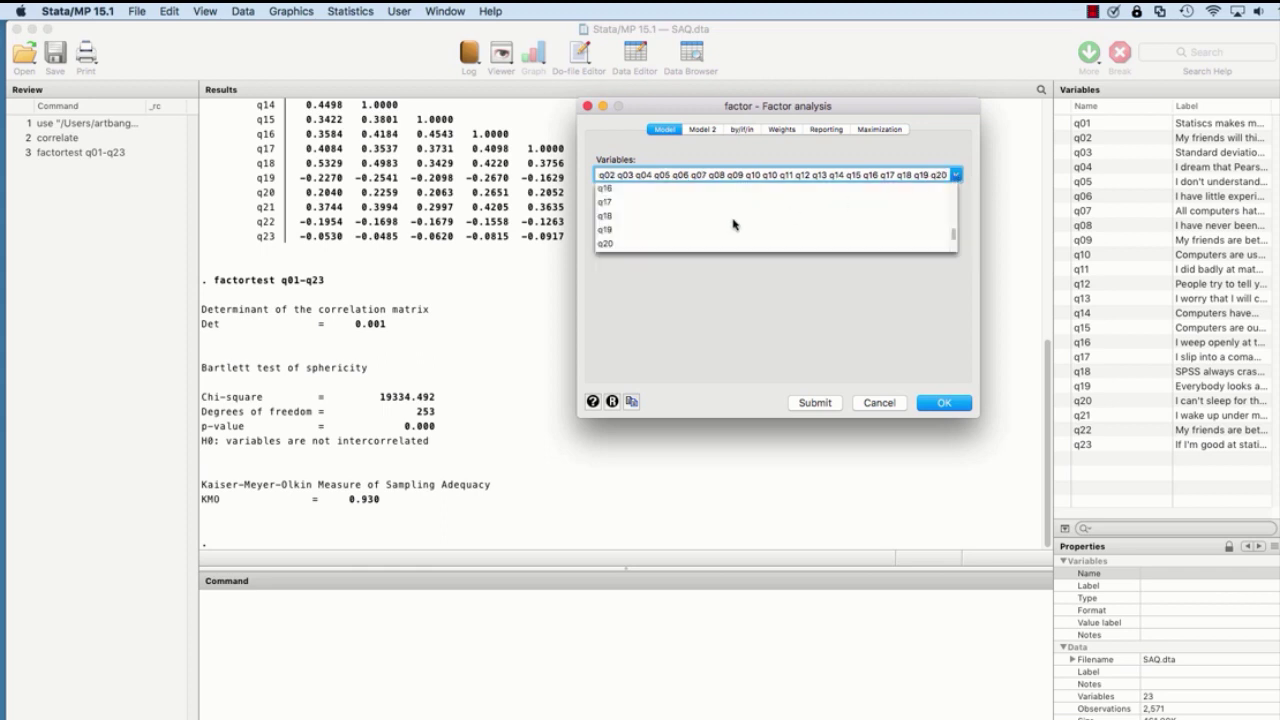
pyautogui.scroll(-1, 732, 224)
pyautogui.click(643, 243)
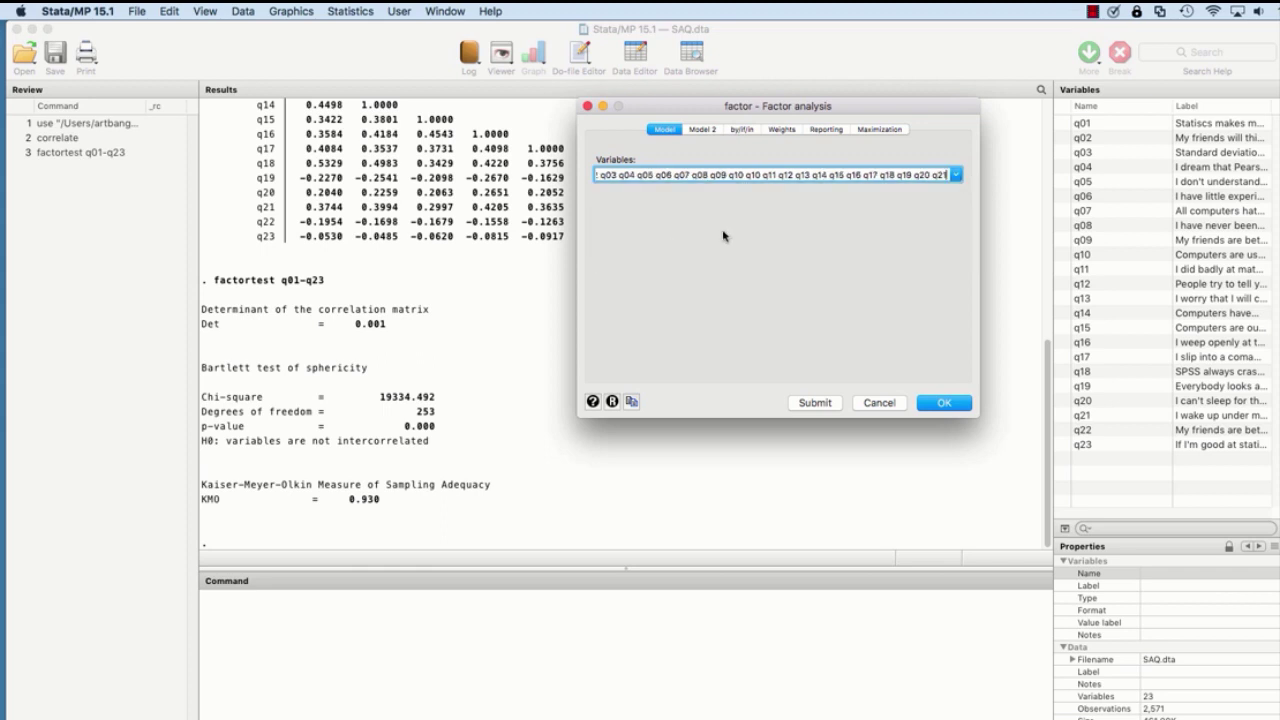
pyautogui.click(955, 175)
pyautogui.scroll(-3, 709, 226)
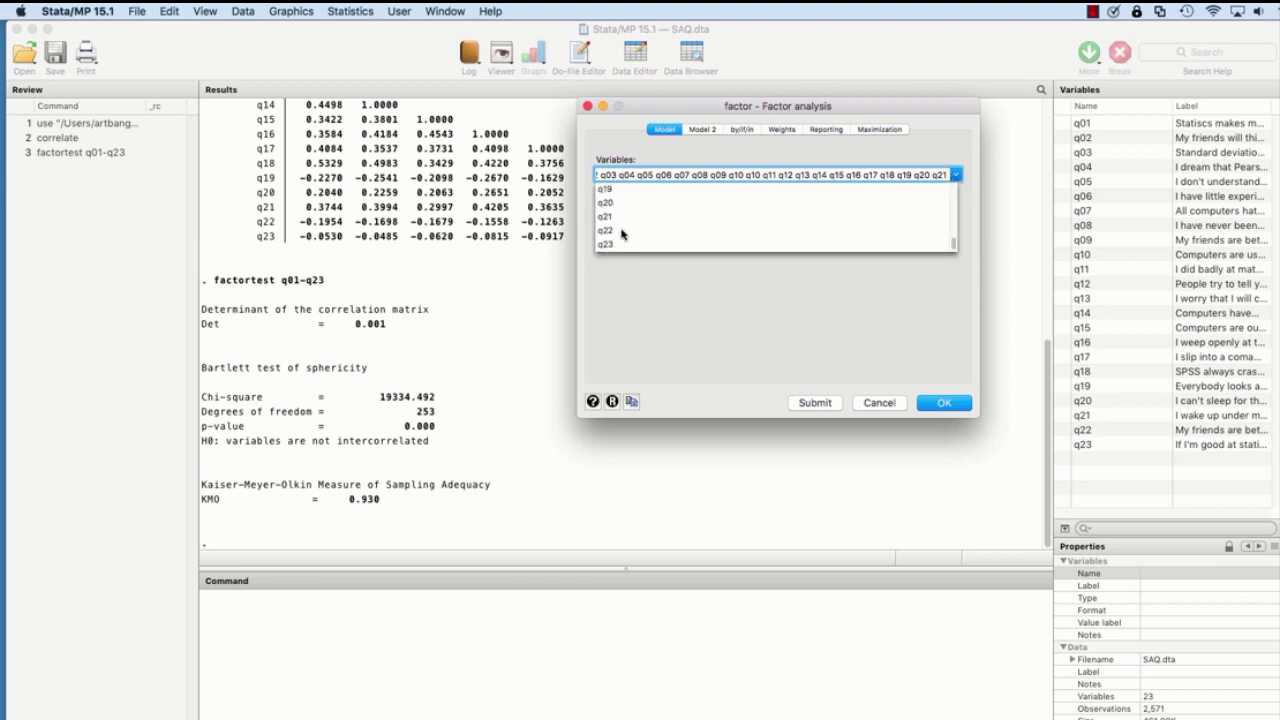
pyautogui.click(621, 231)
pyautogui.click(956, 175)
pyautogui.click(674, 243)
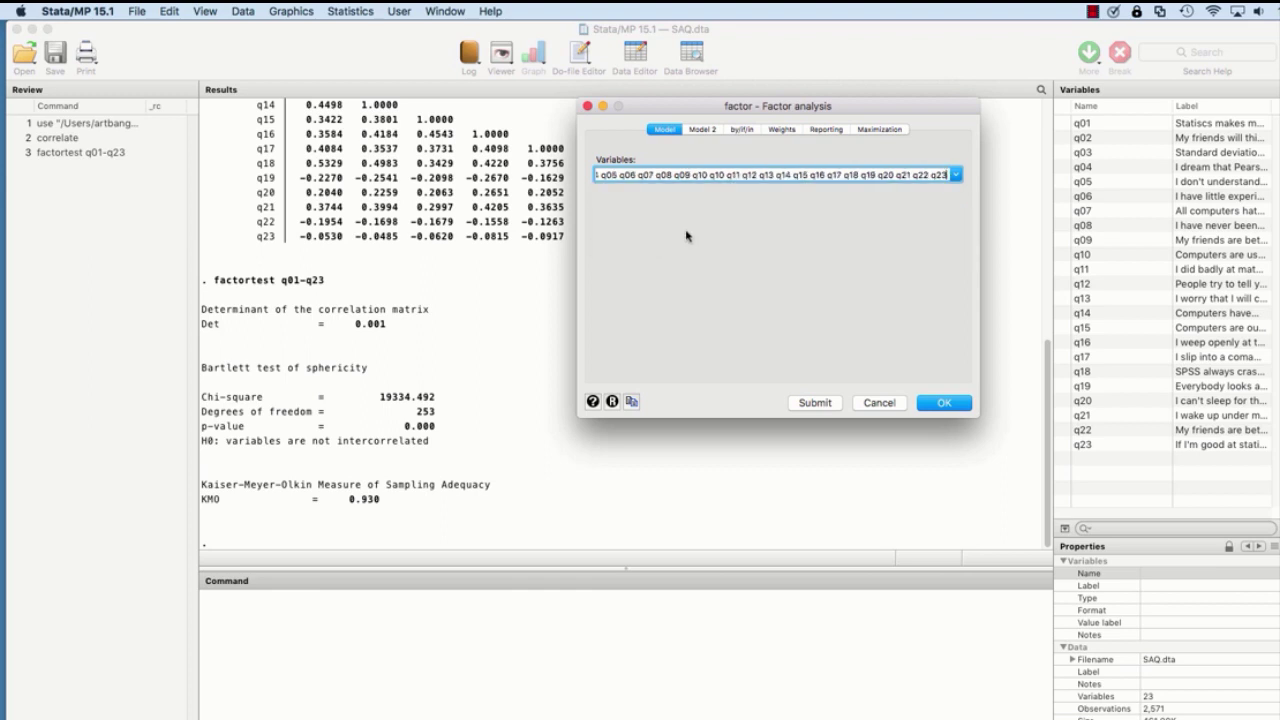
# - Delete the duplicated q10 from the Variables field so each of q01–q23 appears once
pyautogui.moveTo(657, 174); pyautogui.dragTo(575, 180)
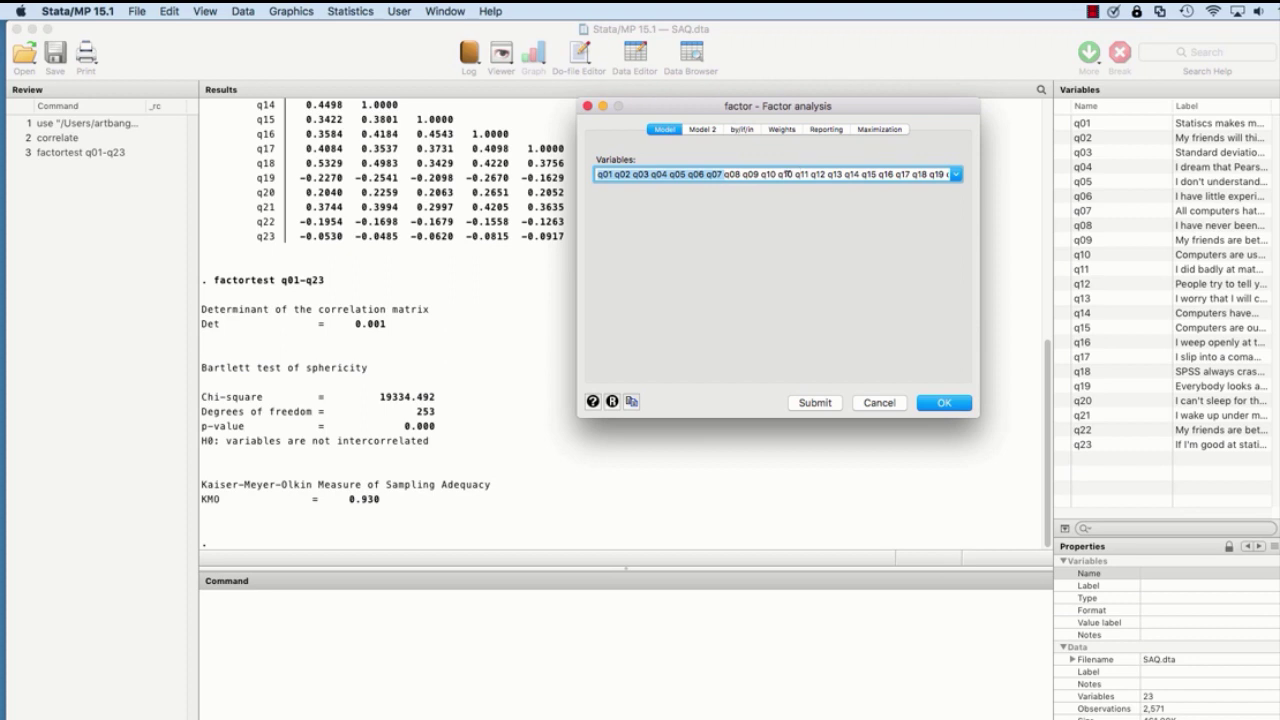
pyautogui.click(789, 174)
pyautogui.press('BackSpace')
pyautogui.press('BackSpace')
pyautogui.press('BackSpace')
pyautogui.press('BackSpace')
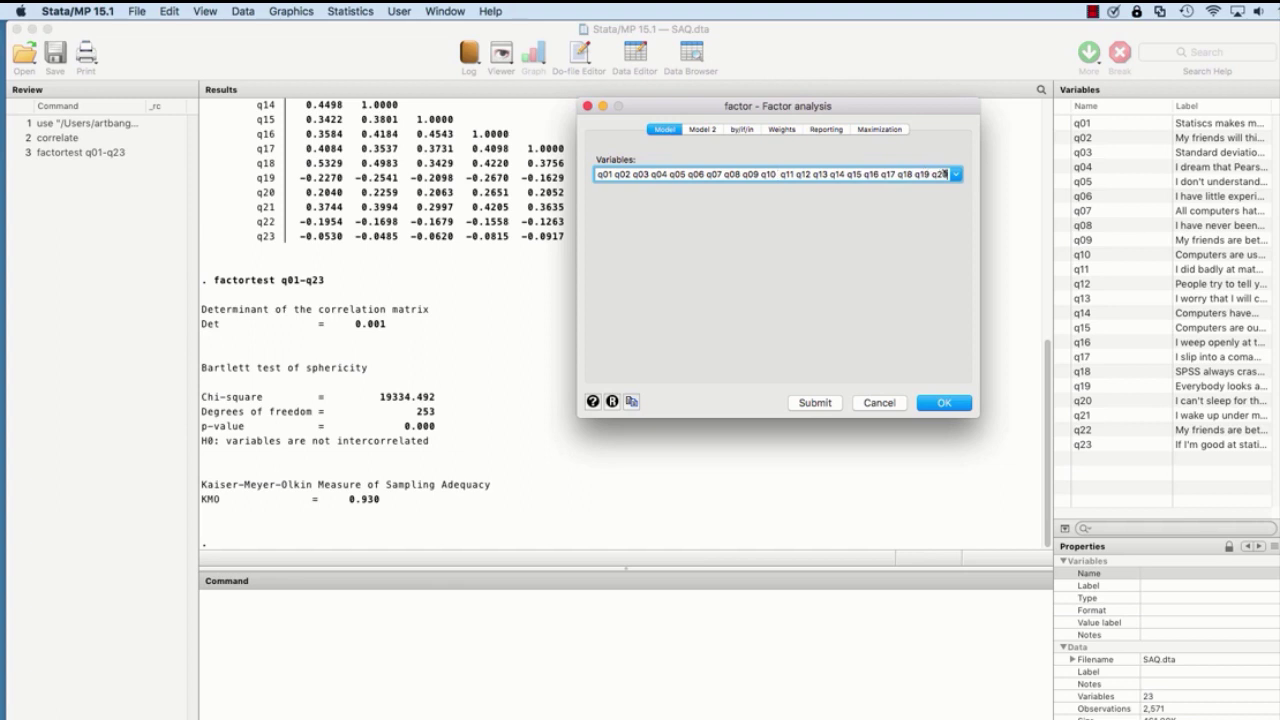
pyautogui.click(943, 174)
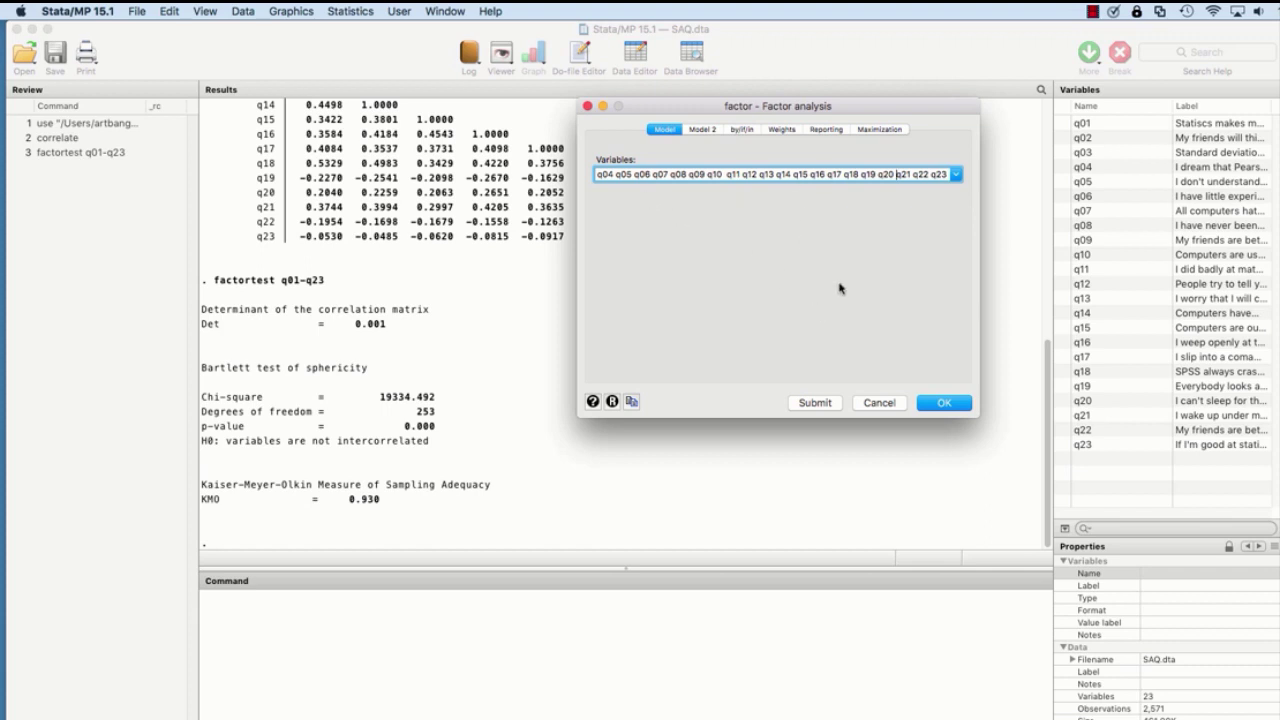
# - Select Principal-component factor as the extraction method on the Model 2 tab
pyautogui.click(705, 131)
pyautogui.click(705, 131)
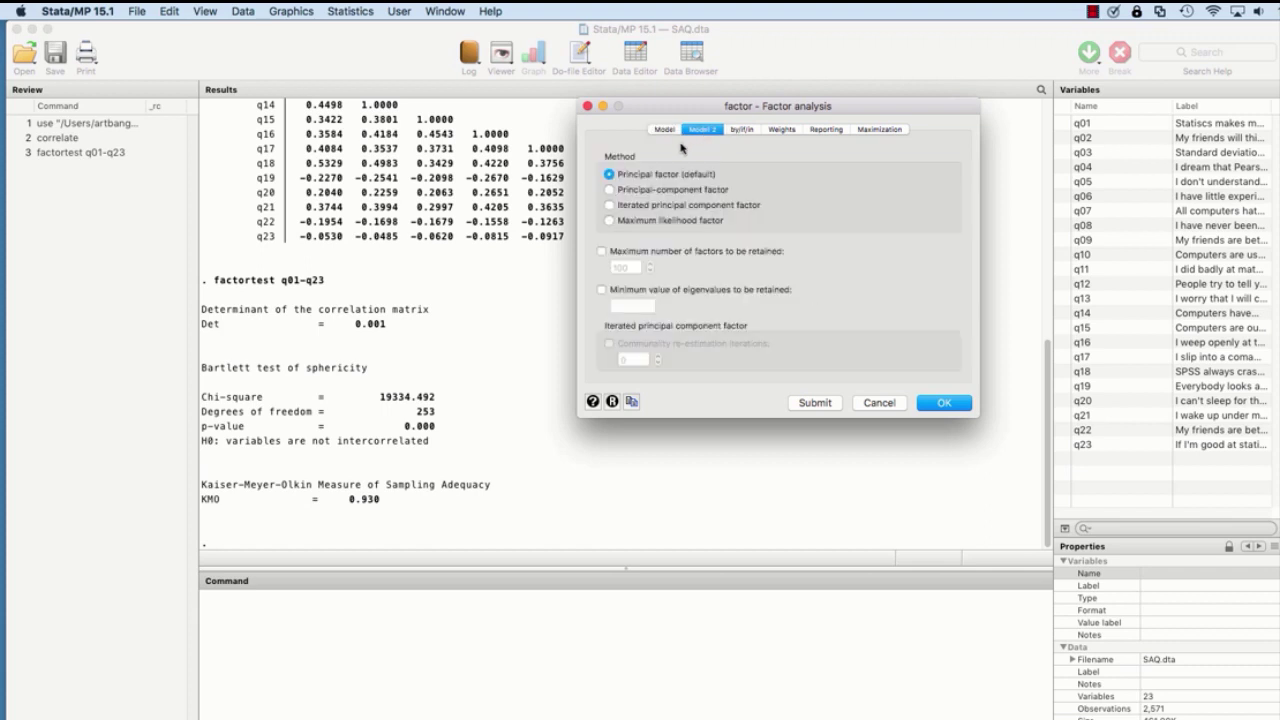
pyautogui.click(610, 190)
pyautogui.click(945, 403)
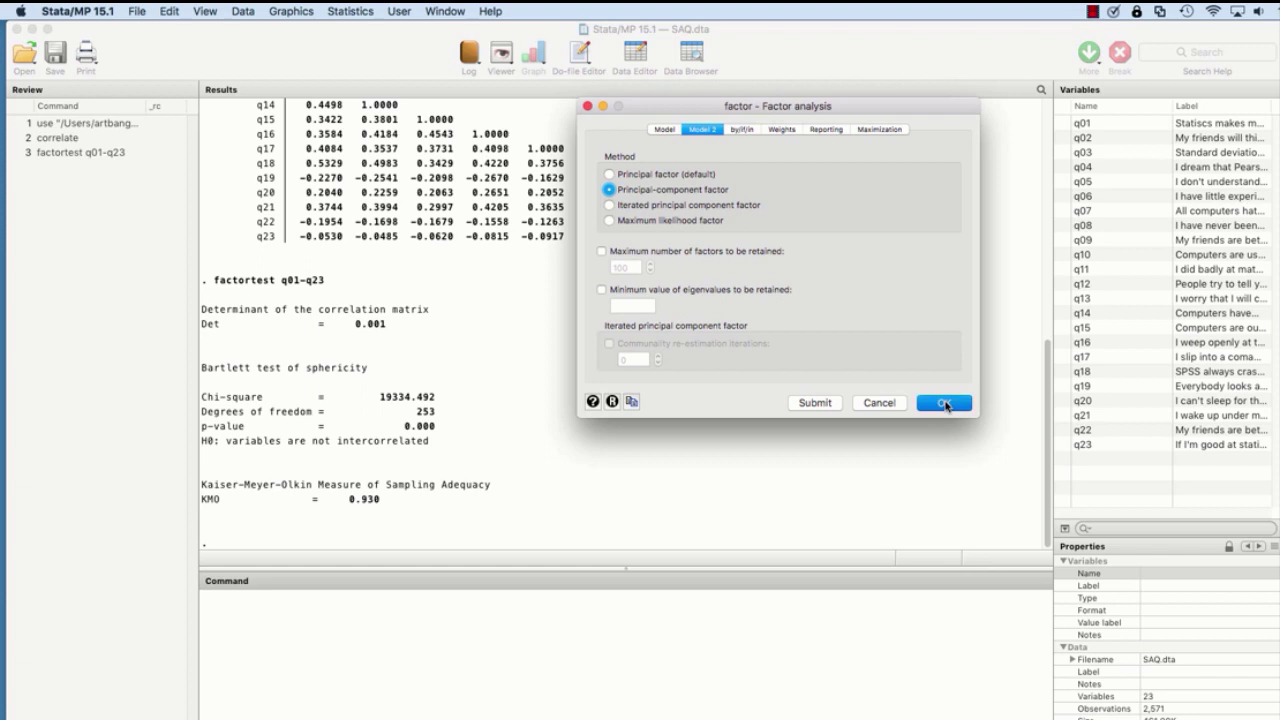
# - Run the factor analysis and review the eigenvalues: 4 factors retained, Factor1 at 7.29005
pyautogui.click(945, 403)
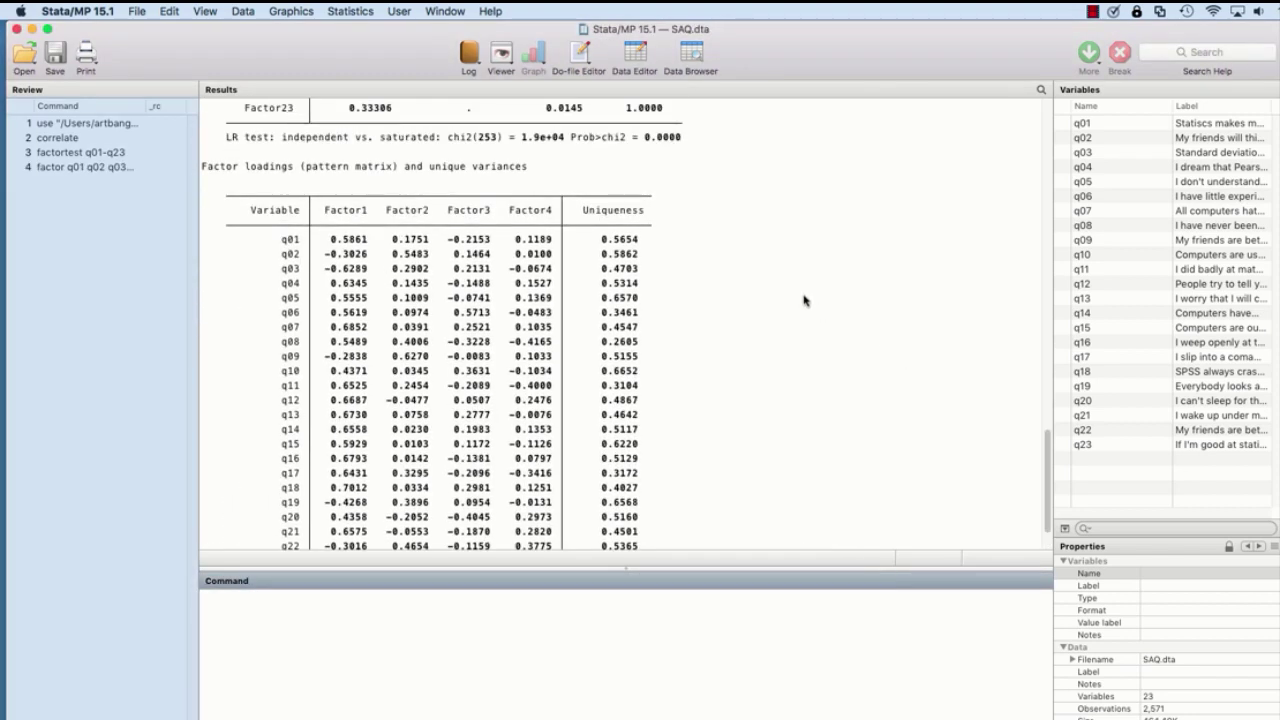
pyautogui.scroll(12, 803, 300)
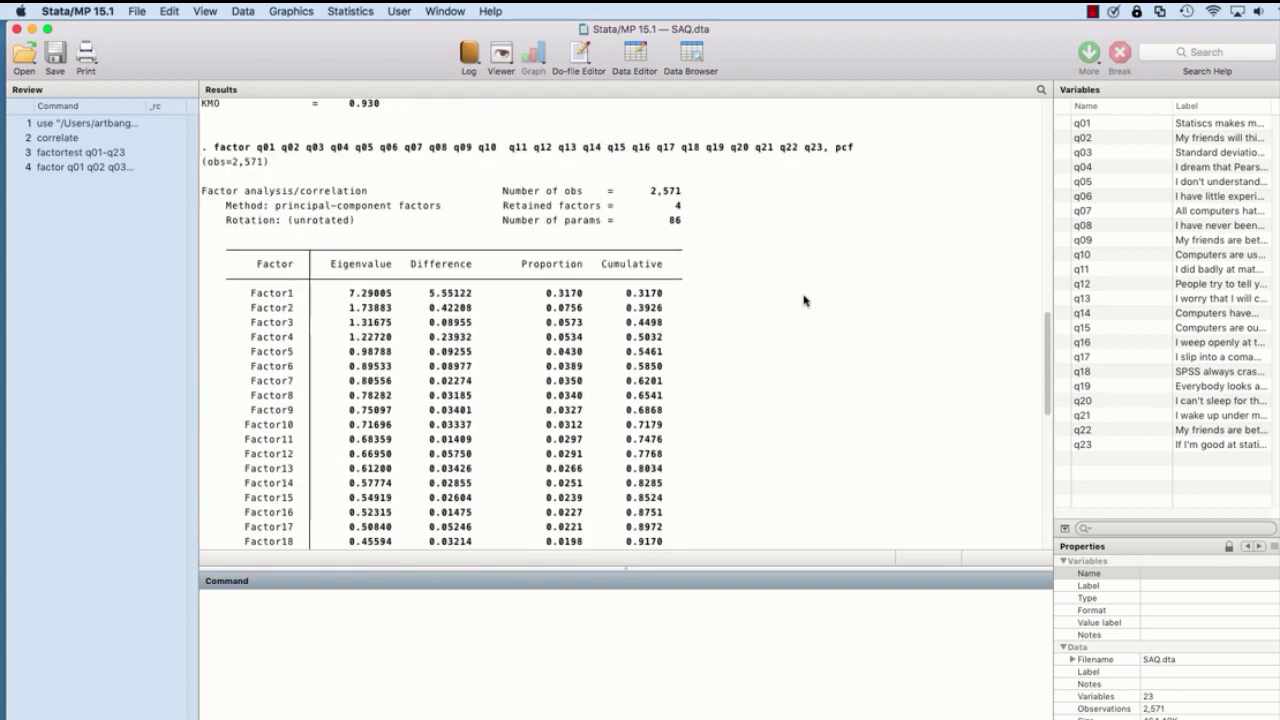
pyautogui.scroll(1, 803, 300)
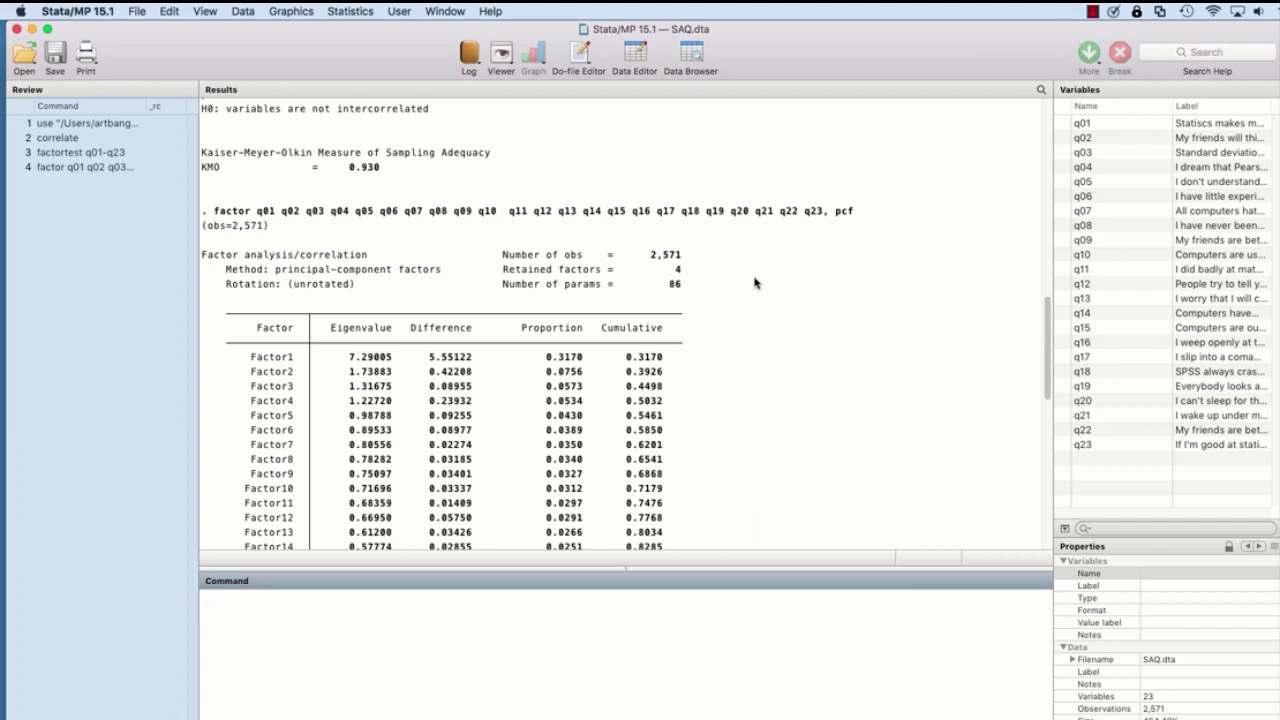
pyautogui.scroll(-4, 754, 288)
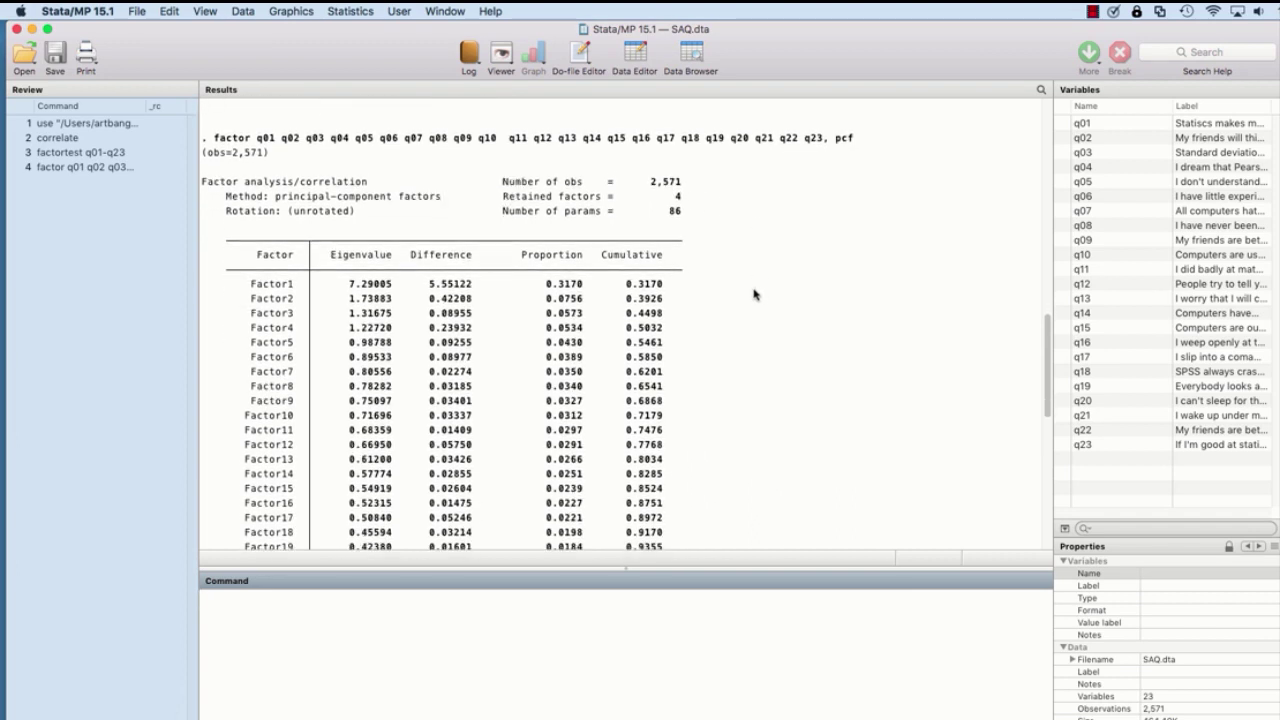
pyautogui.scroll(-1, 754, 293)
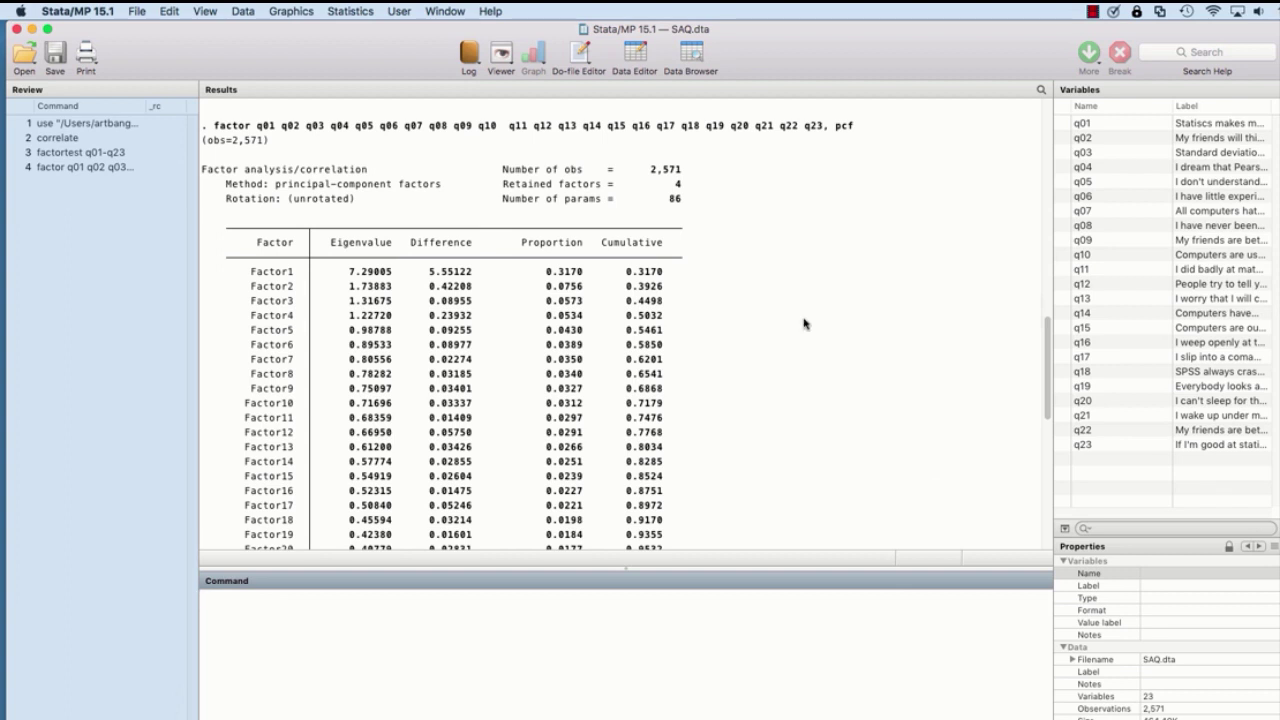
# - Scroll to the unrotated four-factor loadings and uniquenesses table for q01–q23
pyautogui.scroll(-10, 770, 338)
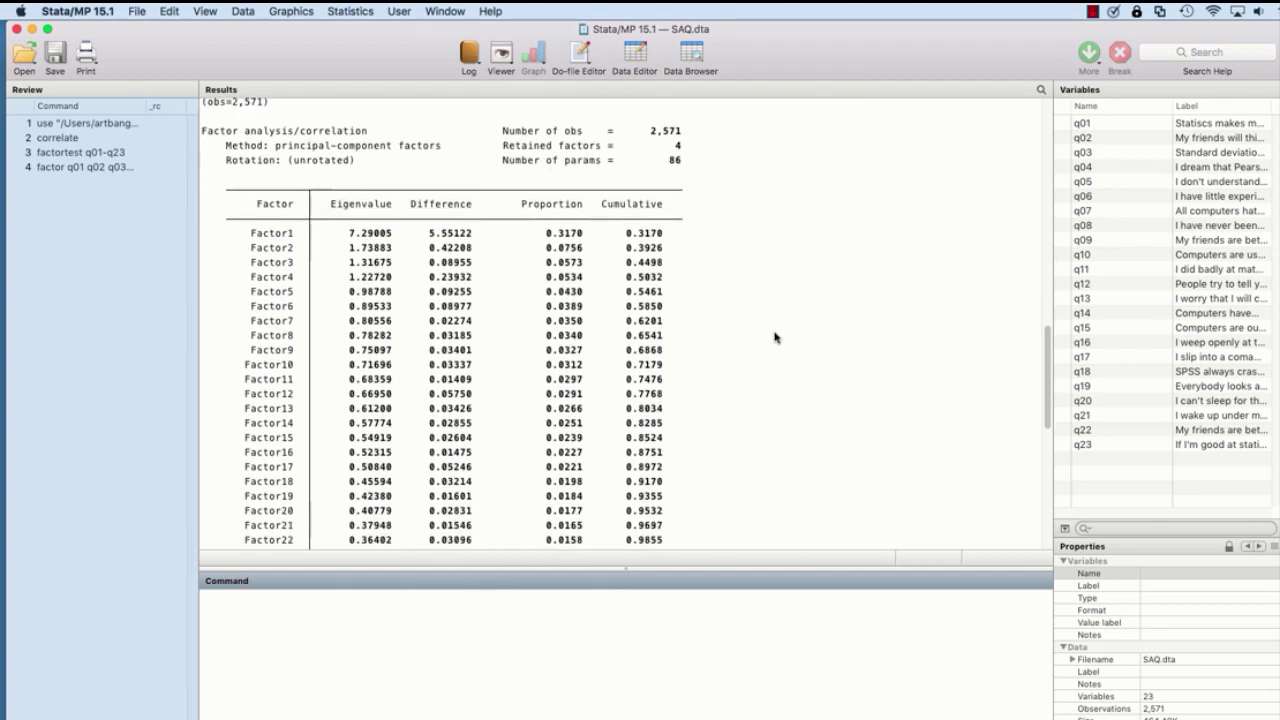
pyautogui.scroll(-5, 775, 338)
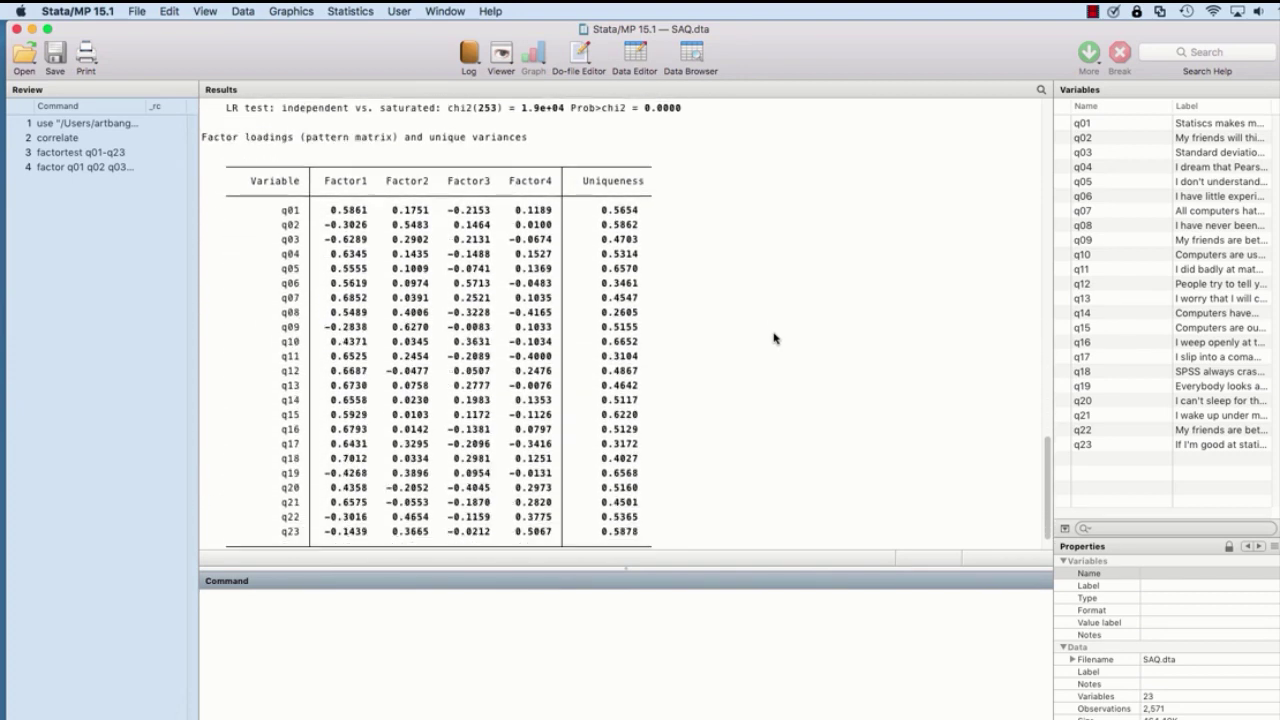
pyautogui.scroll(-1, 774, 338)
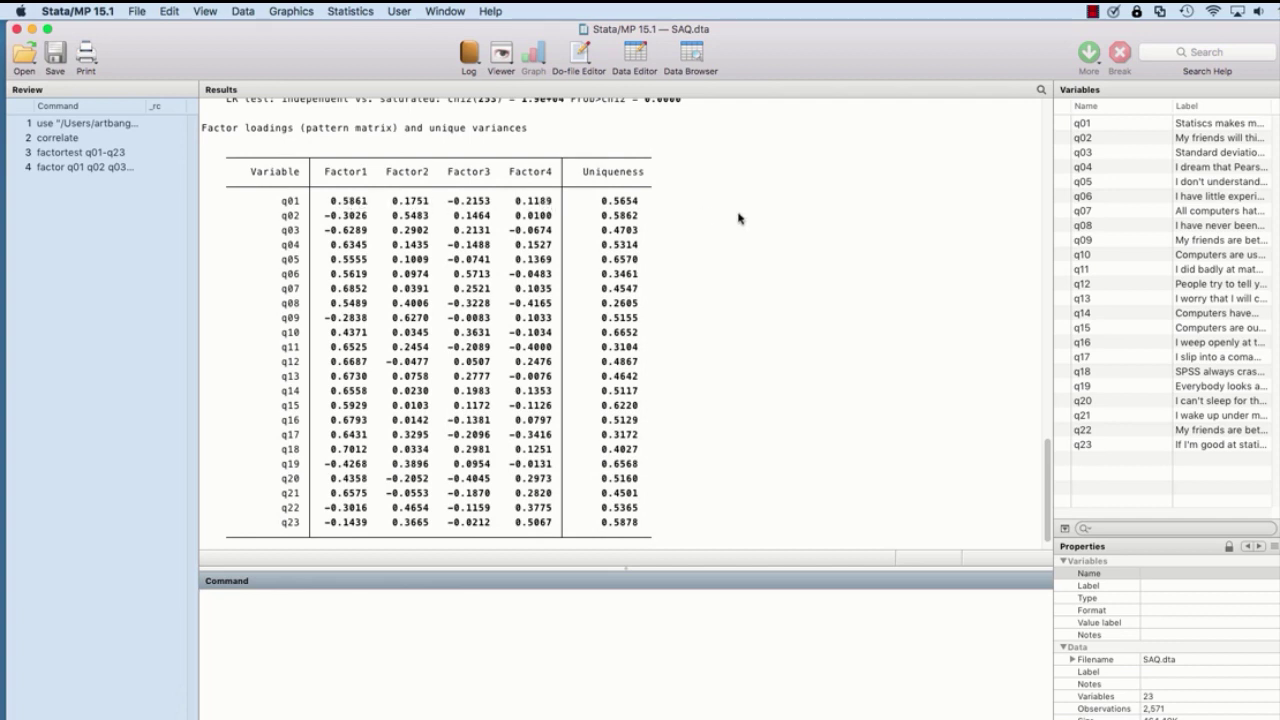
pyautogui.scroll(-1, 740, 217)
pyautogui.scroll(-1, 741, 217)
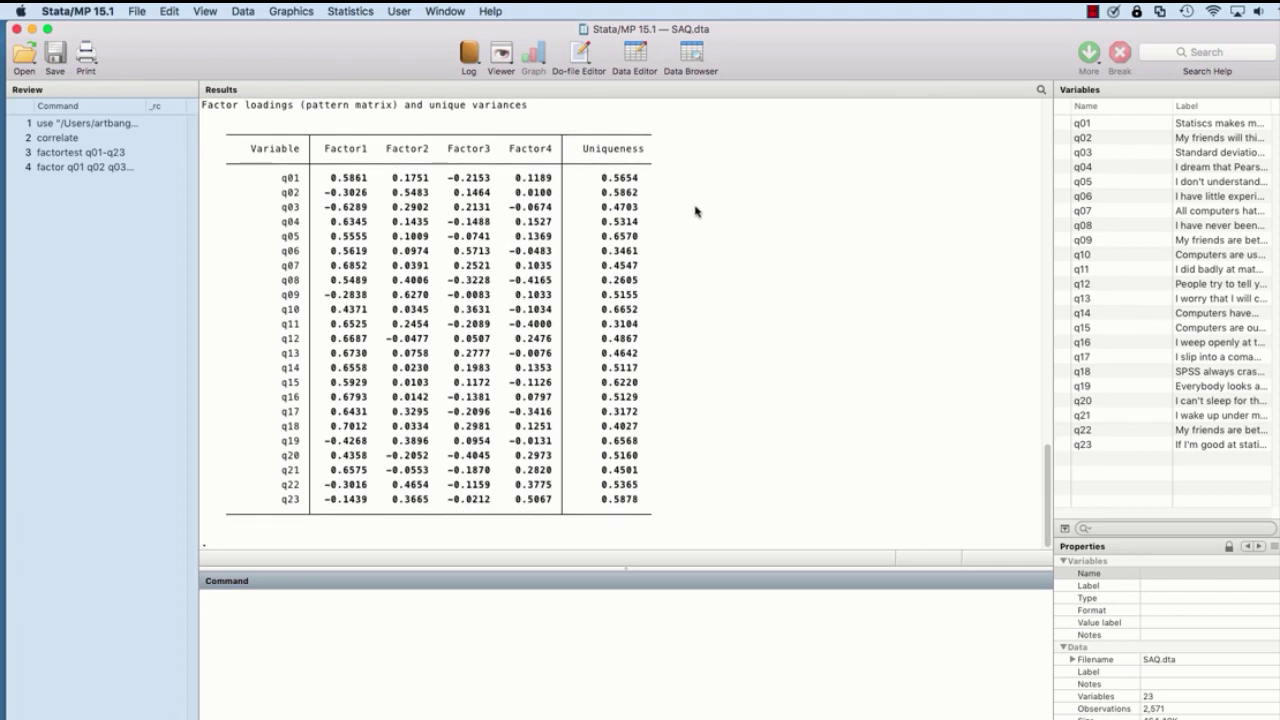
pyautogui.scroll(1, 698, 210)
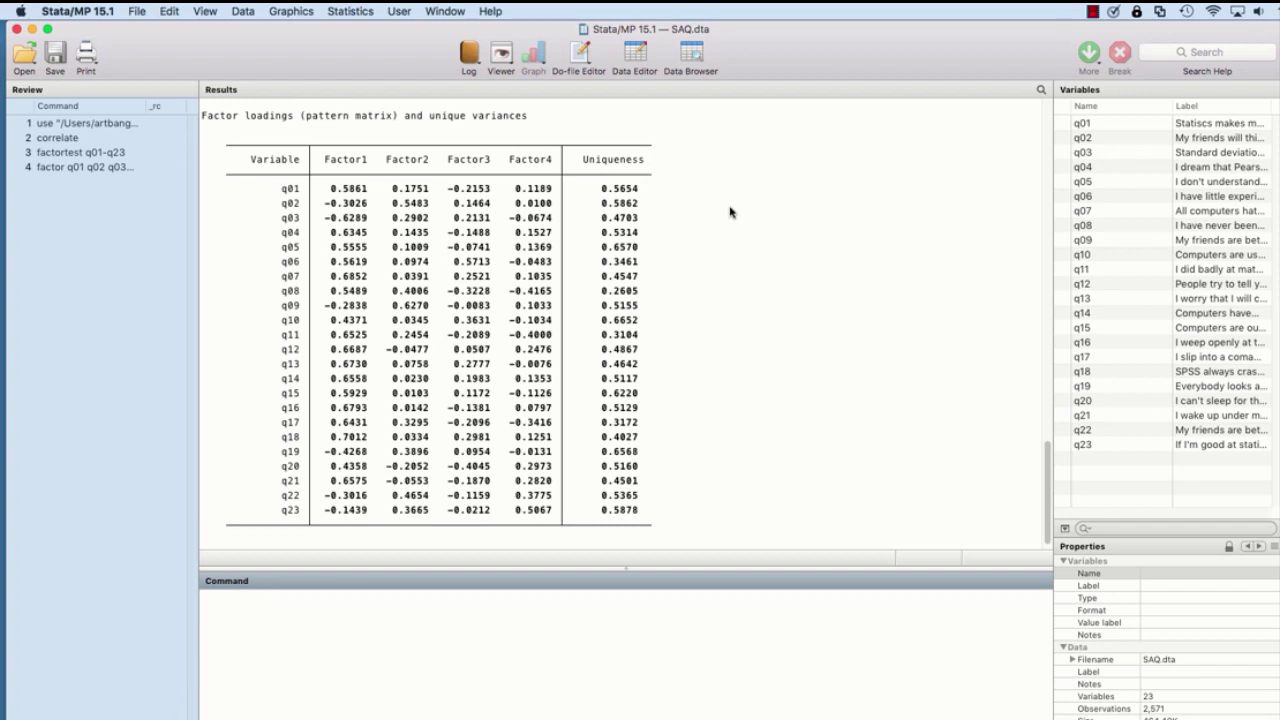
# - Rotate the factor loadings with orthogonal varimax rotation via the Rotate loadings dialog
pyautogui.click(340, 13)
pyautogui.moveTo(440, 460)
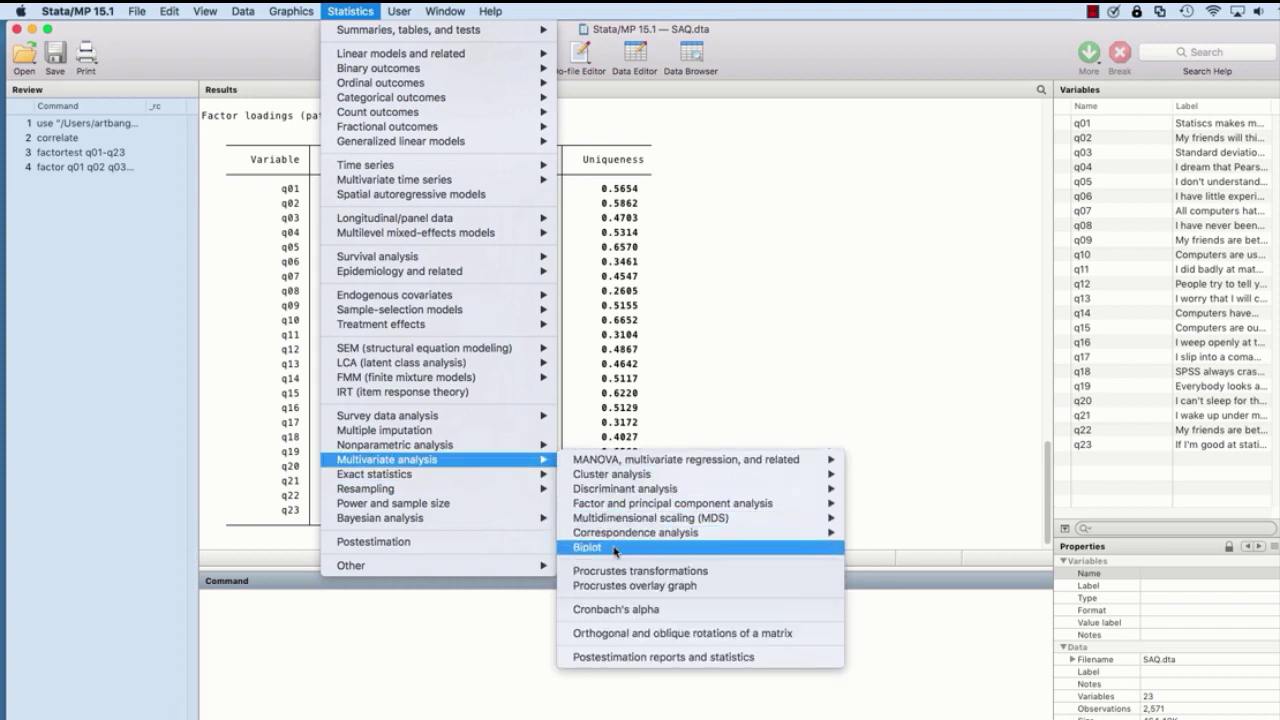
pyautogui.moveTo(630, 505)
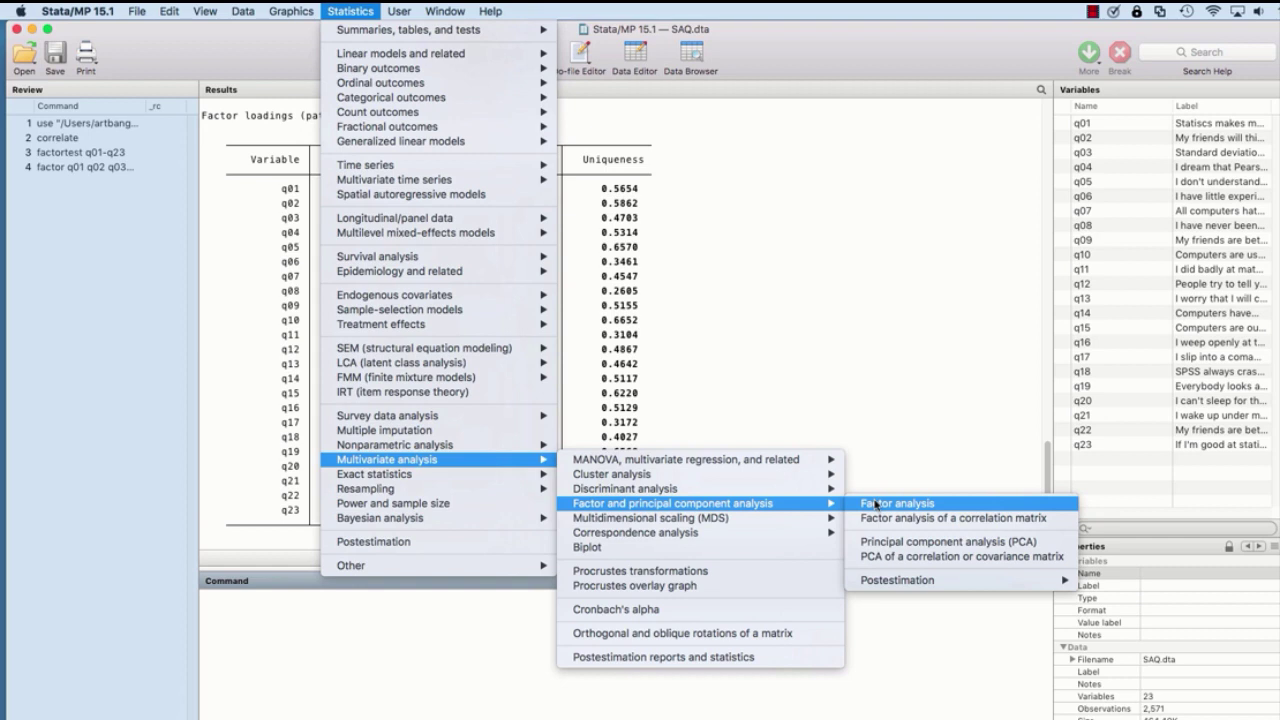
pyautogui.moveTo(877, 582)
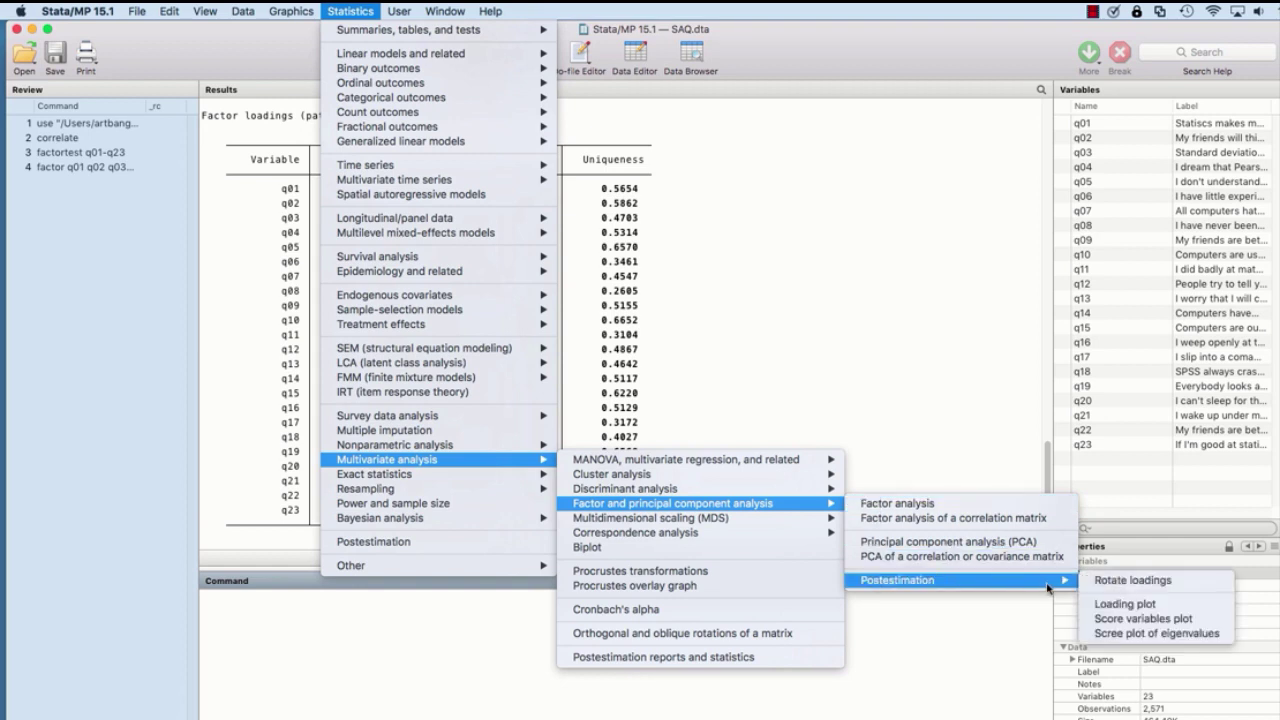
pyautogui.click(1096, 582)
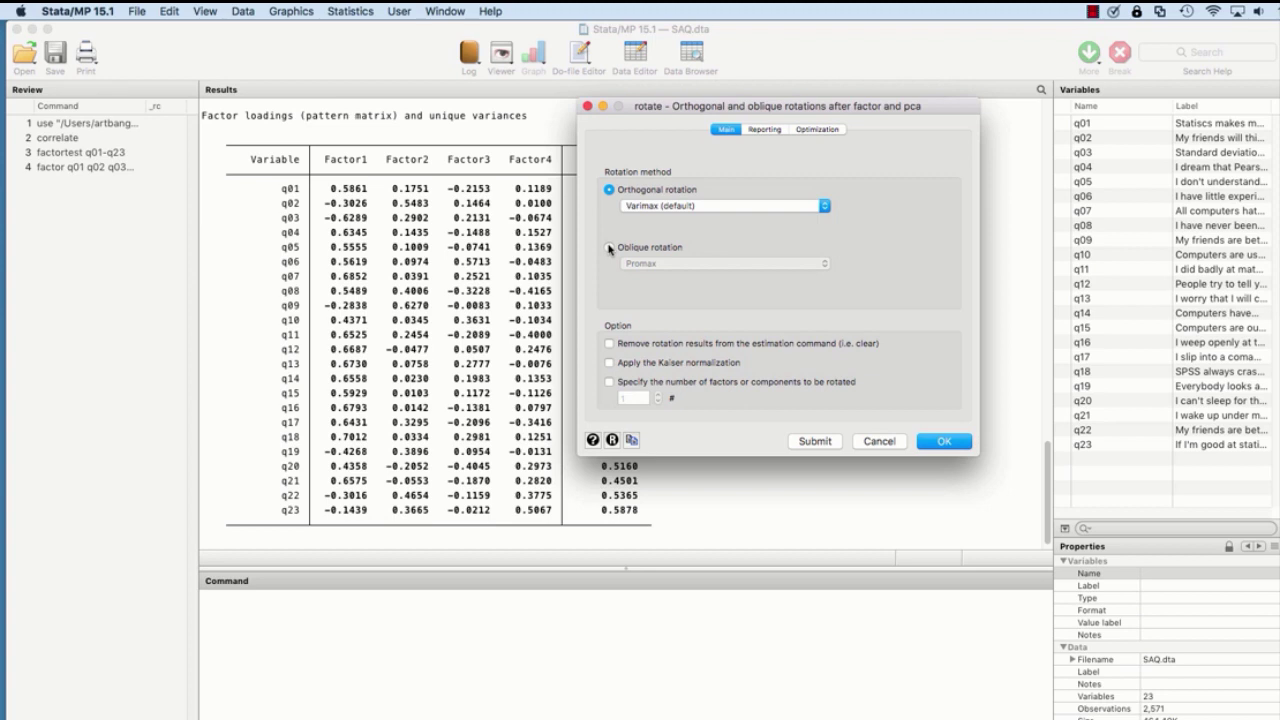
pyautogui.click(609, 249)
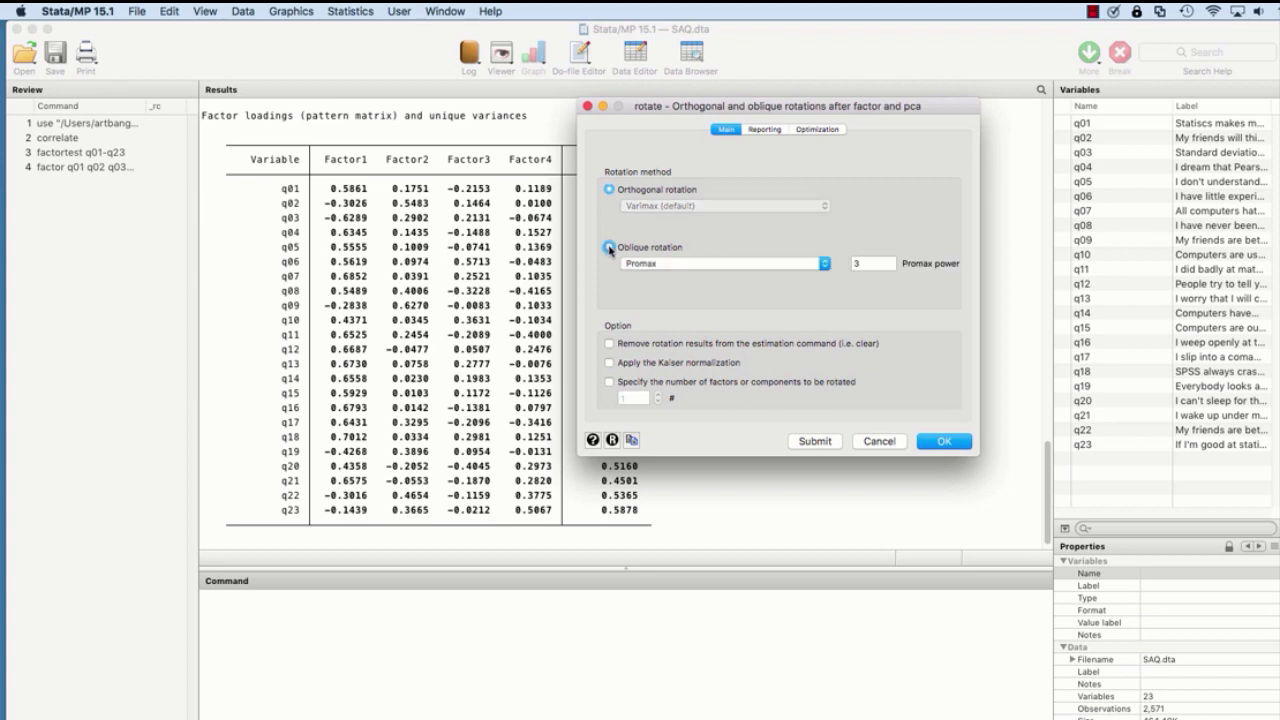
pyautogui.click(676, 264)
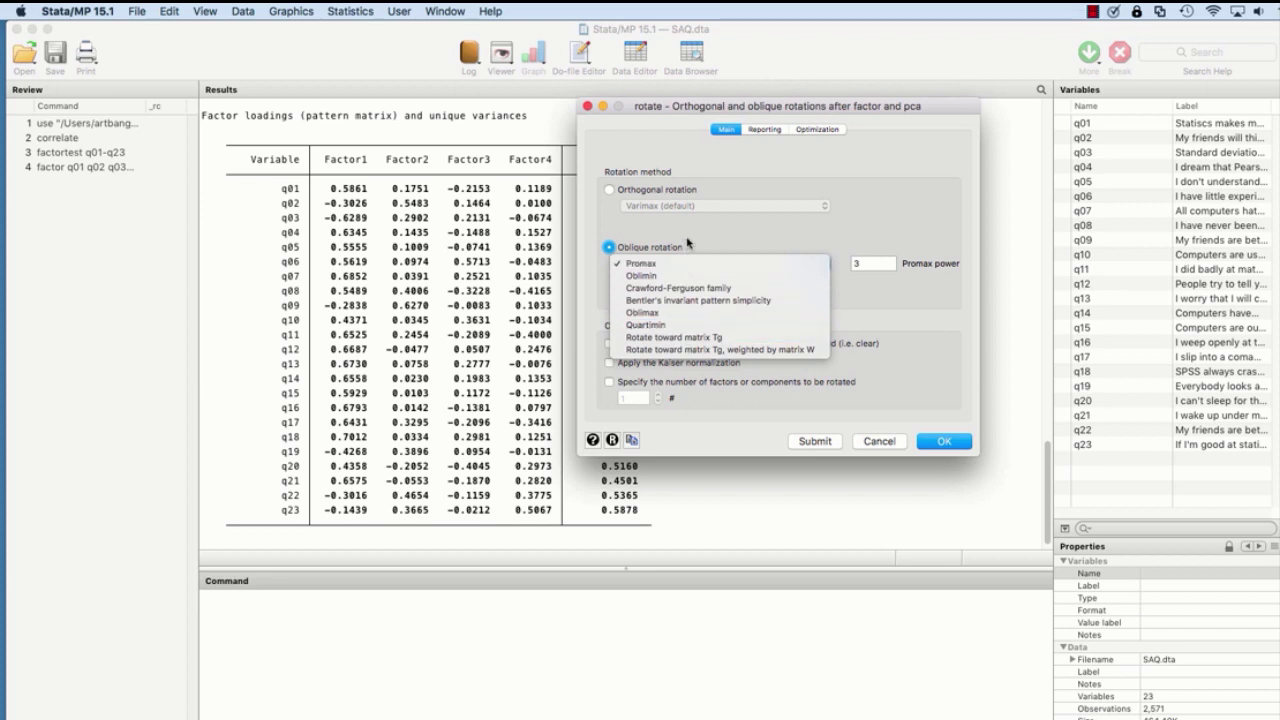
pyautogui.click(687, 243)
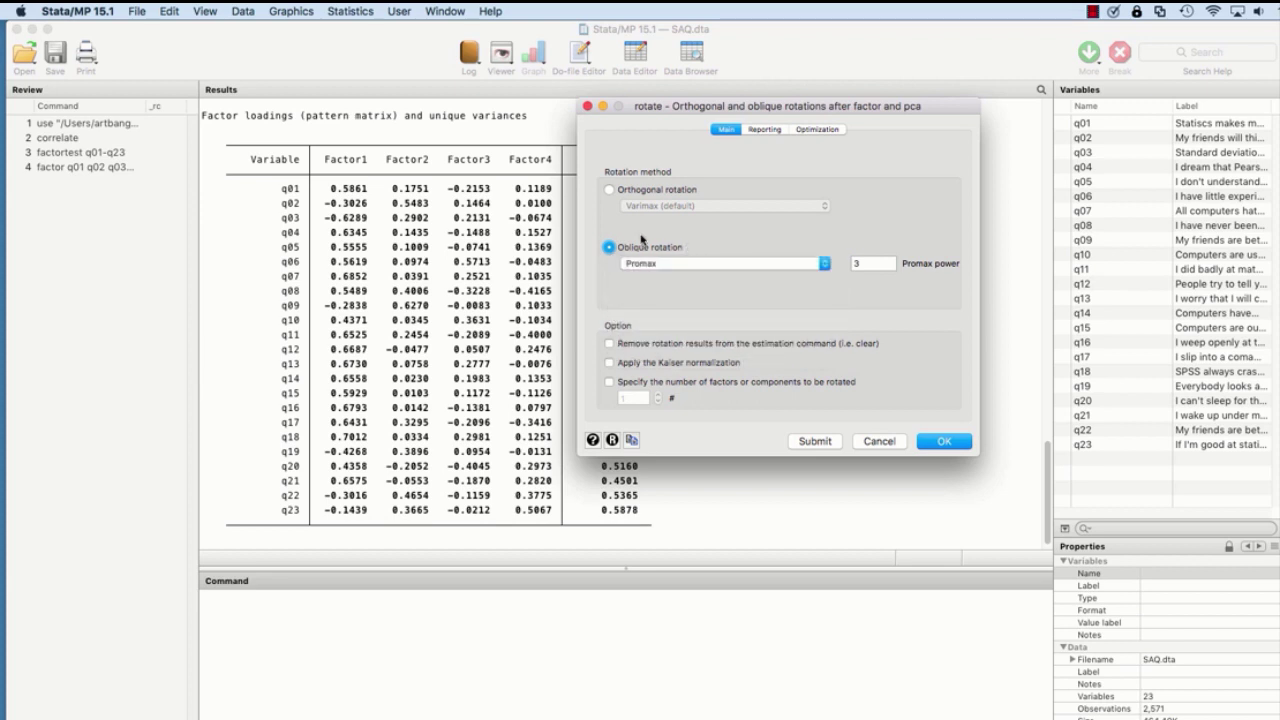
pyautogui.click(610, 190)
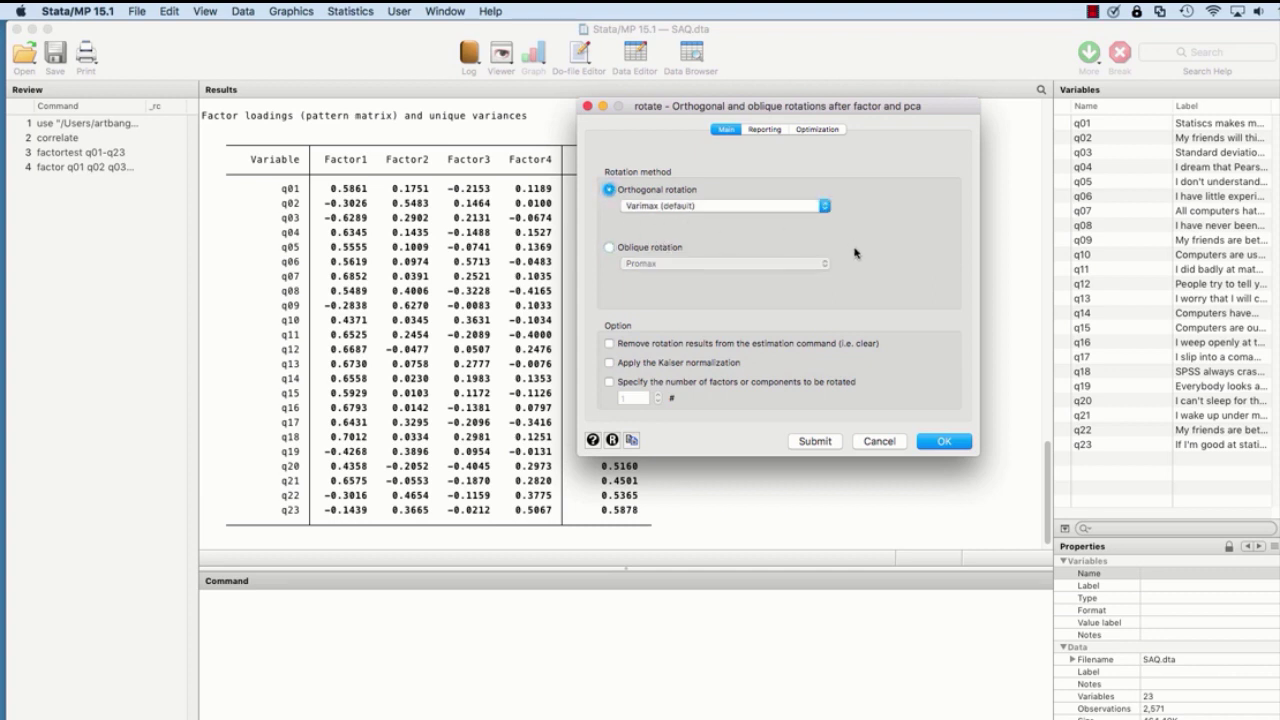
pyautogui.click(929, 447)
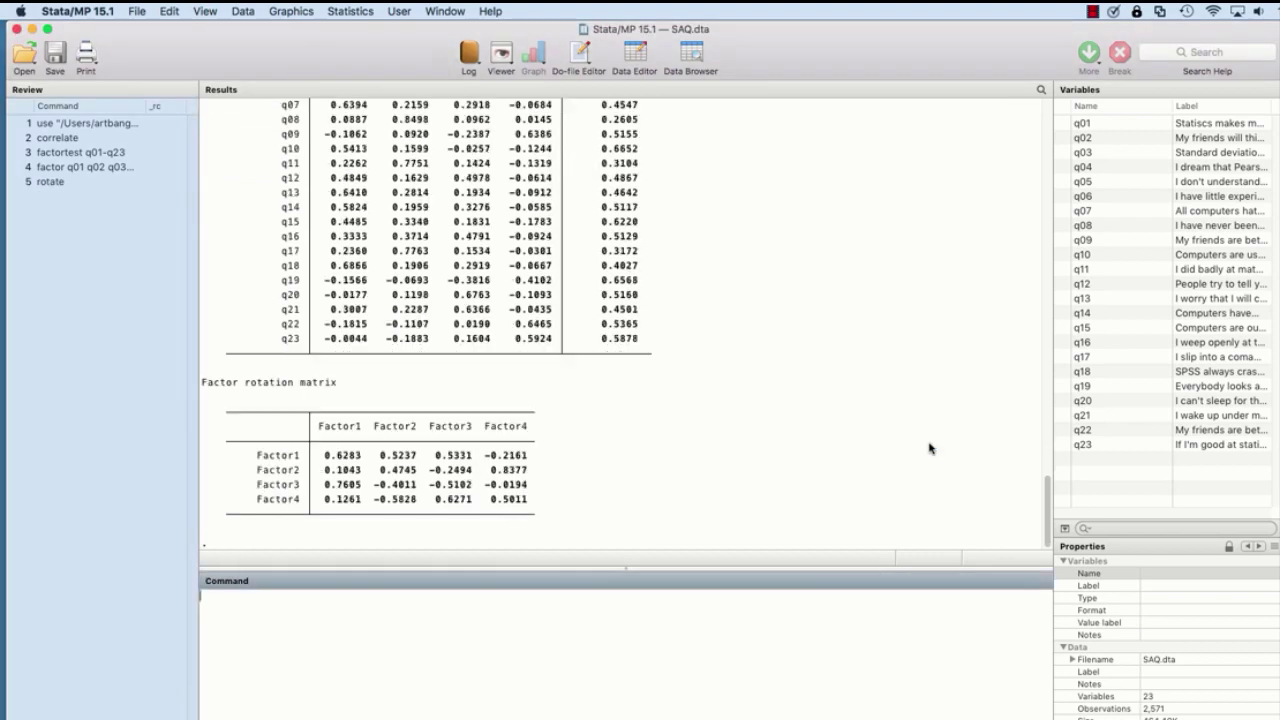
pyautogui.scroll(10, 766, 387)
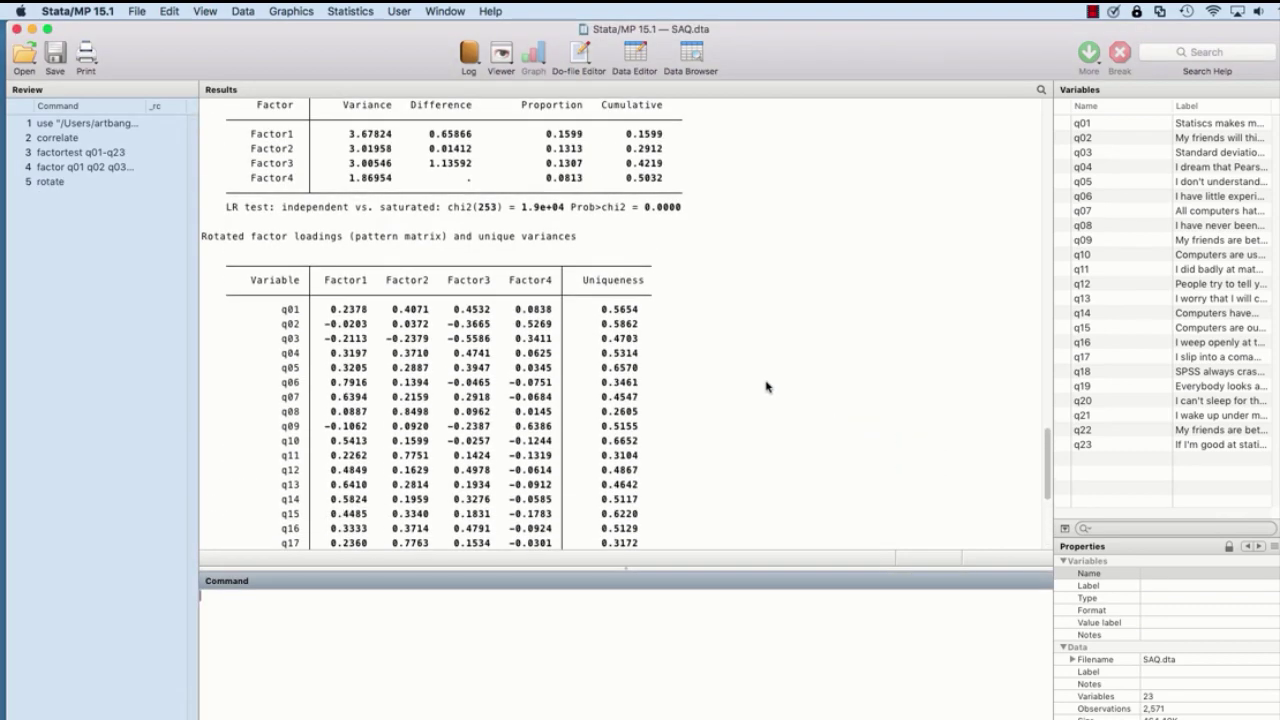
pyautogui.scroll(-3, 766, 387)
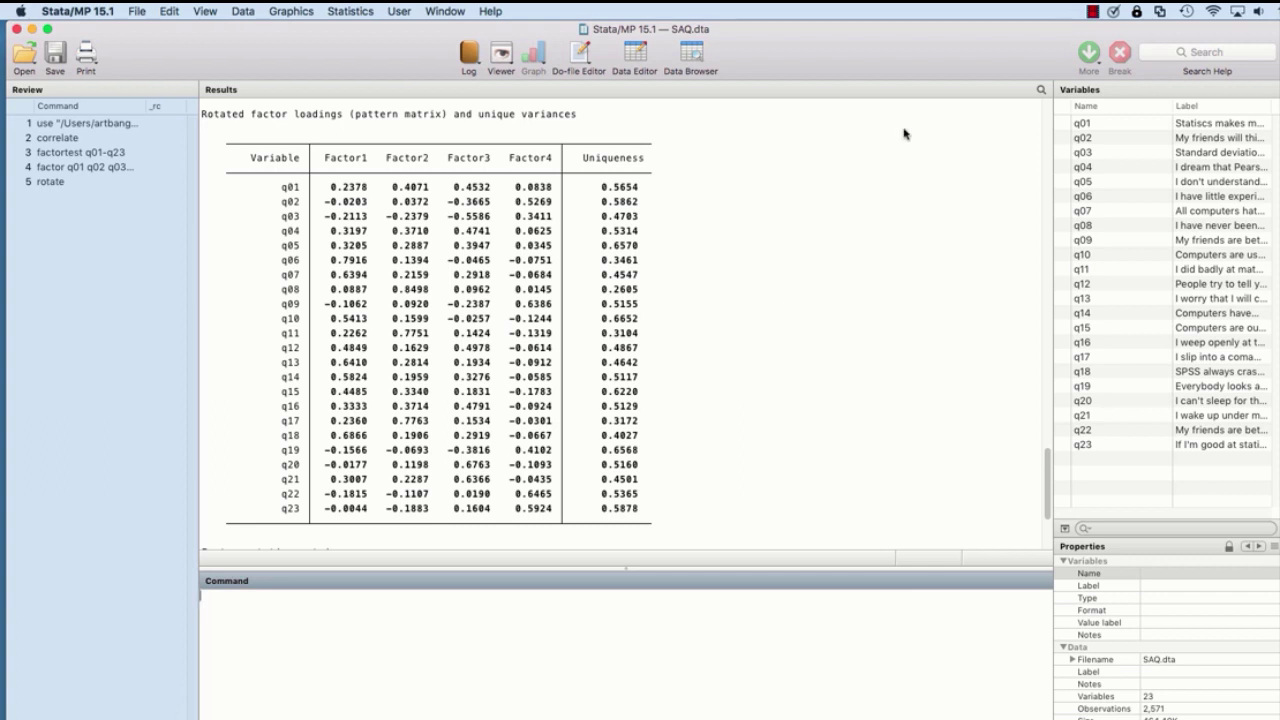
# - Run a keyword search of the documentation for sortl
pyautogui.click(491, 11)
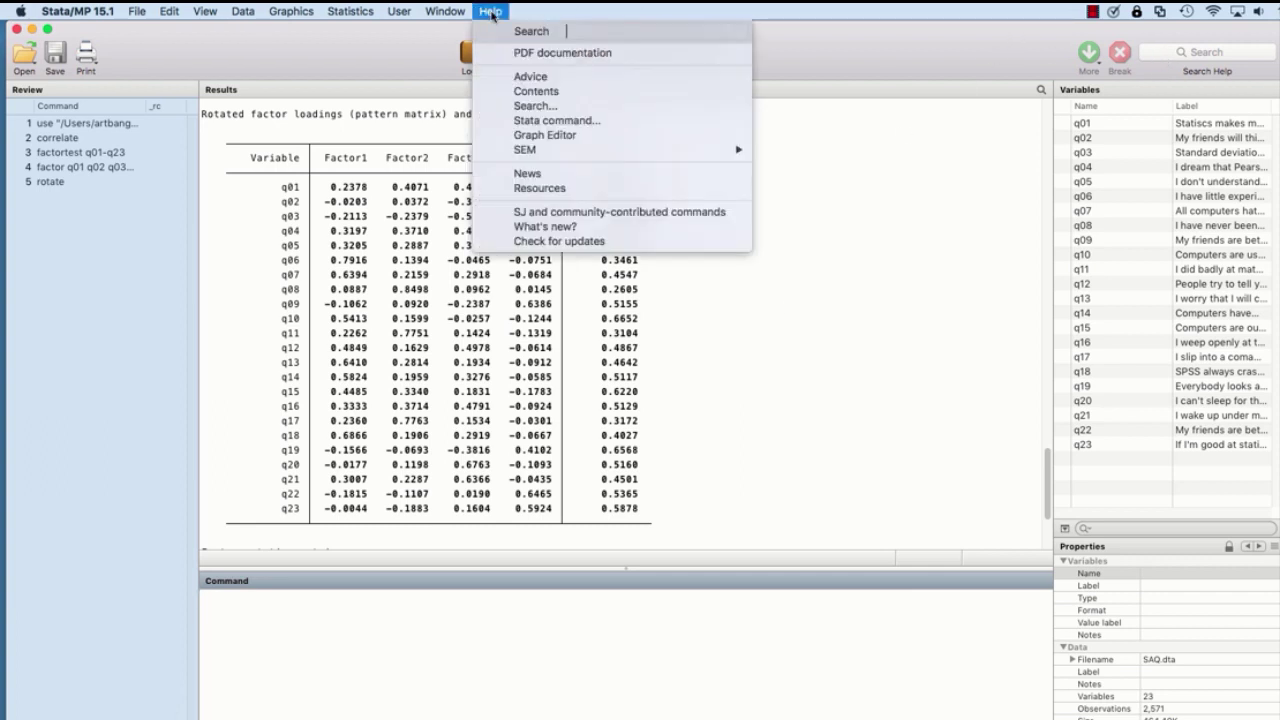
pyautogui.click(533, 106)
pyautogui.press('BackSpace')
pyautogui.press('BackSpace')
pyautogui.press('BackSpace')
pyautogui.press('BackSpace')
pyautogui.press('BackSpace')
pyautogui.press('BackSpace')
pyautogui.press('BackSpace')
pyautogui.press('BackSpace')
pyautogui.press('BackSpace')
pyautogui.press('BackSpace')
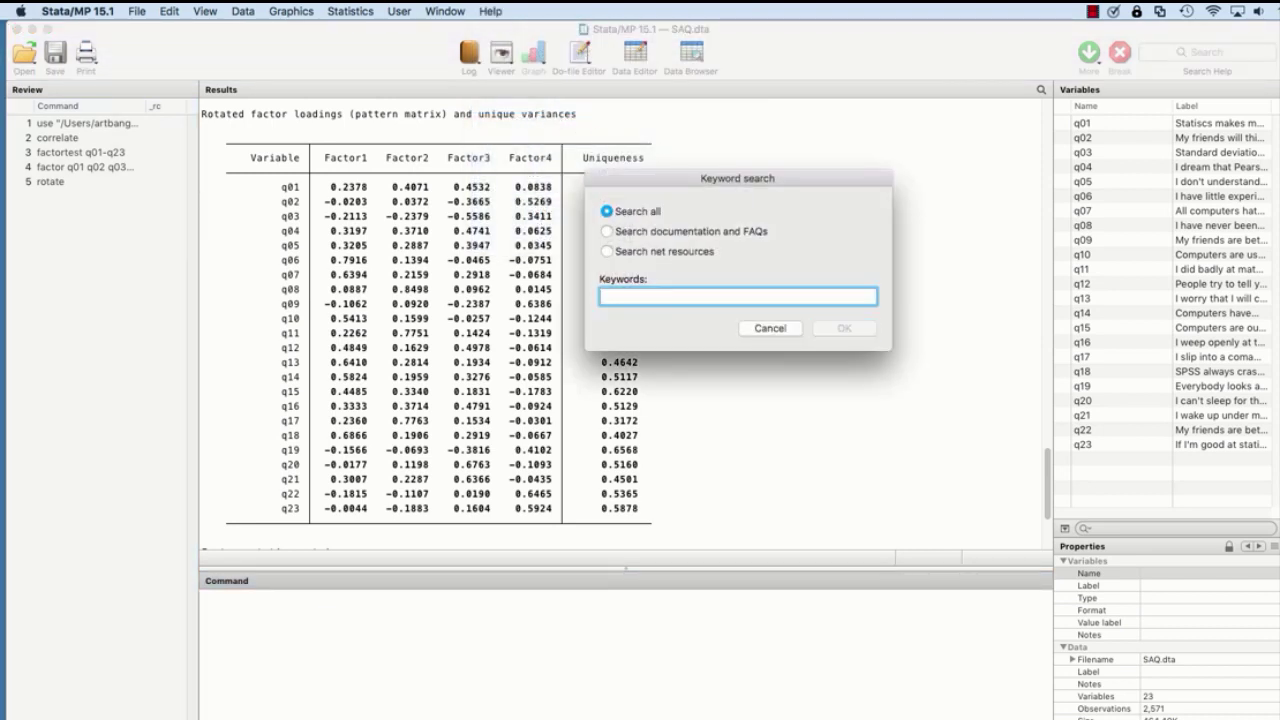
pyautogui.write('sort')
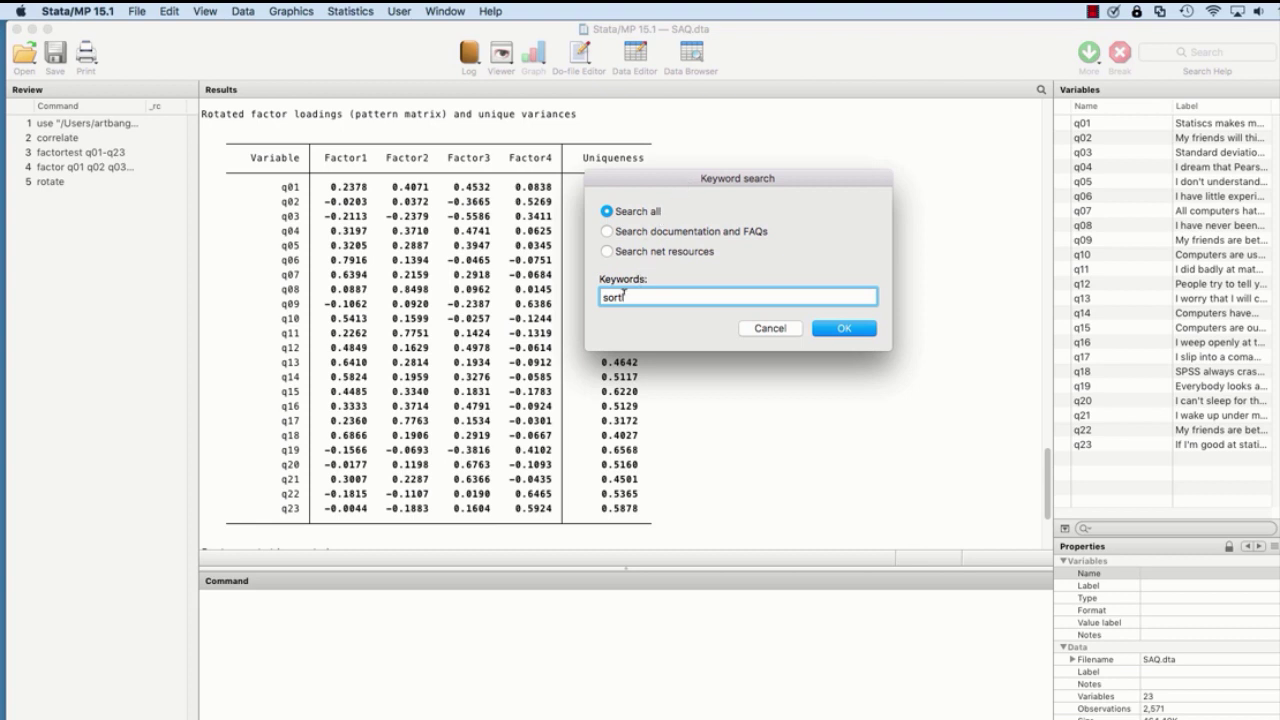
pyautogui.write('l')
pyautogui.click(843, 329)
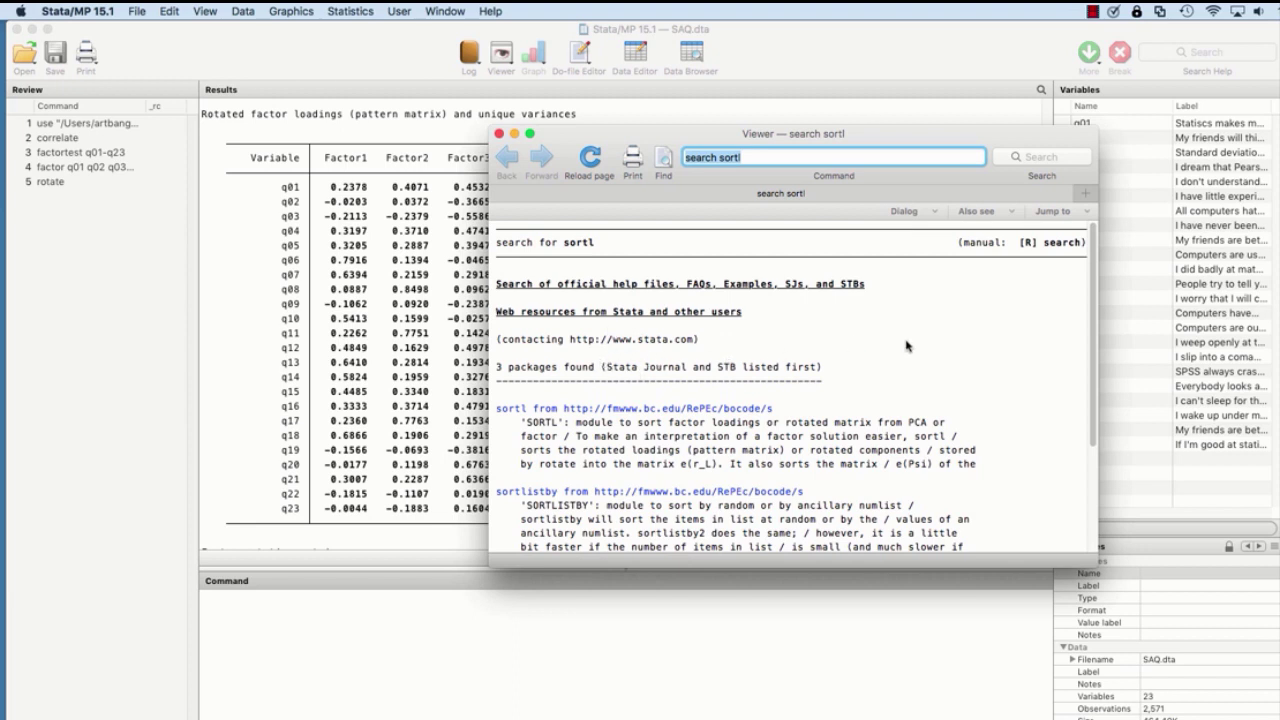
# - Open the sortl package description, install it, and close the Viewer
pyautogui.scroll(-2, 907, 346)
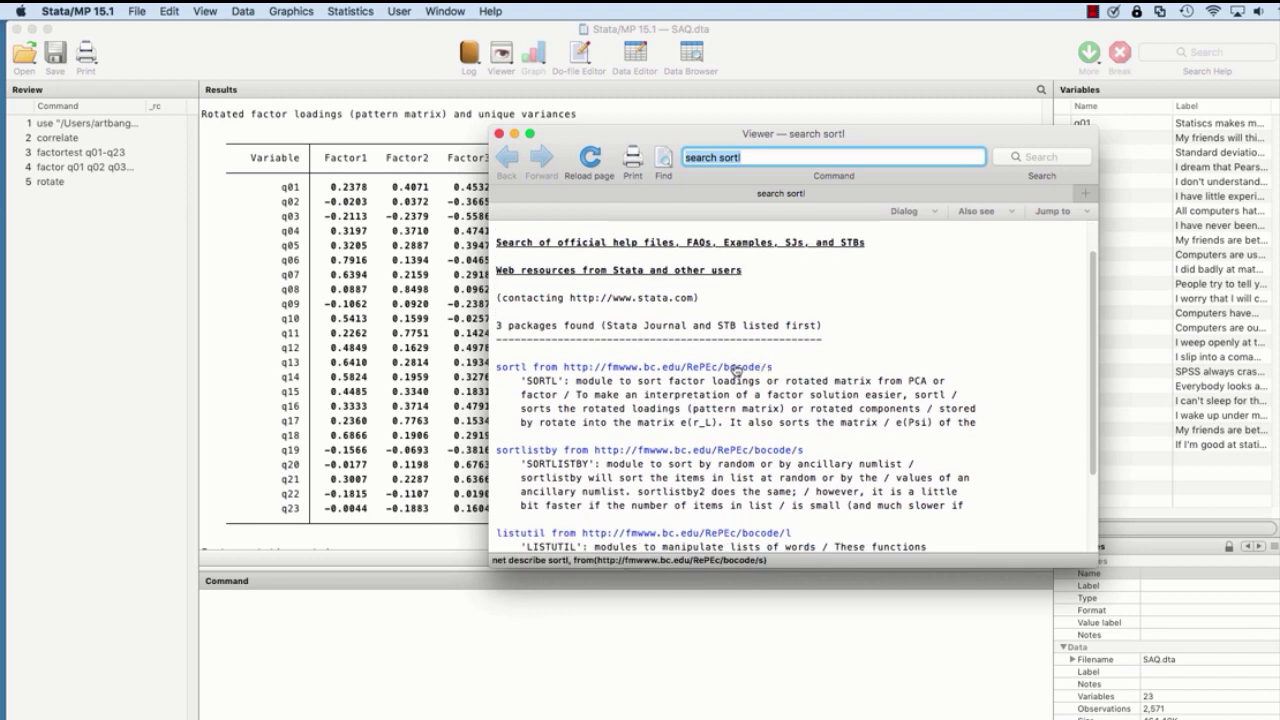
pyautogui.click(723, 371)
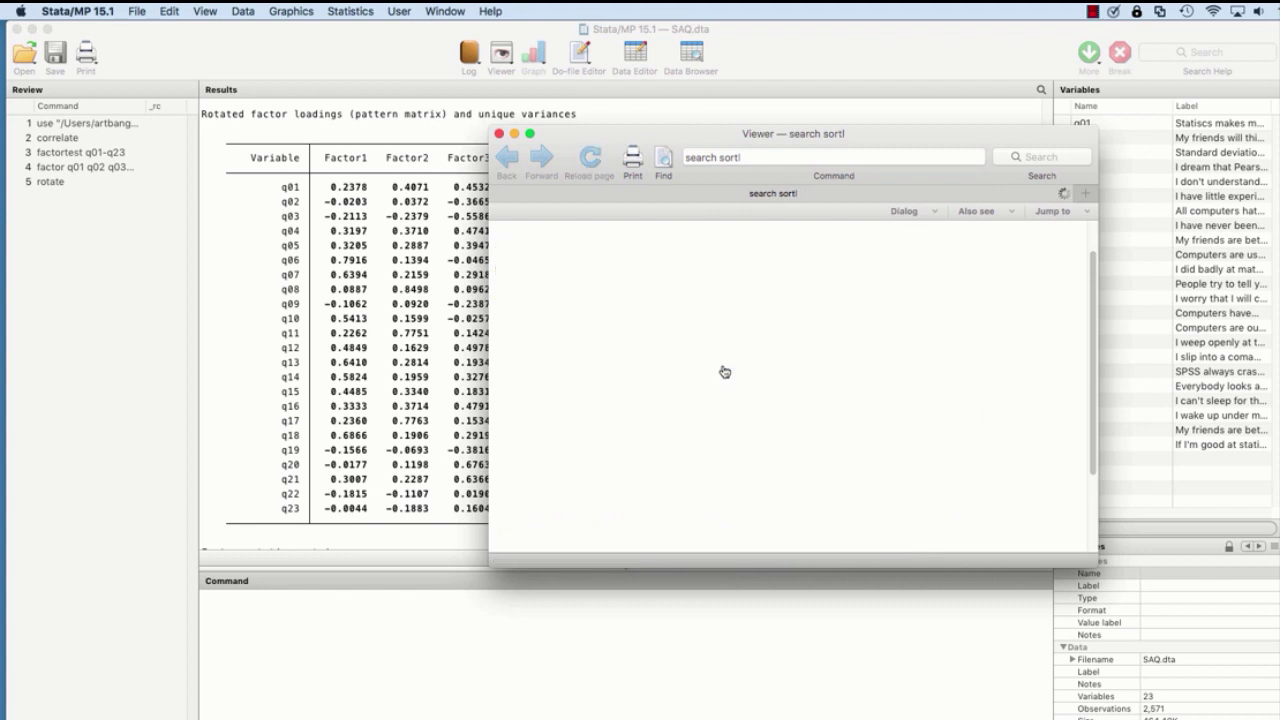
pyautogui.scroll(-5, 757, 400)
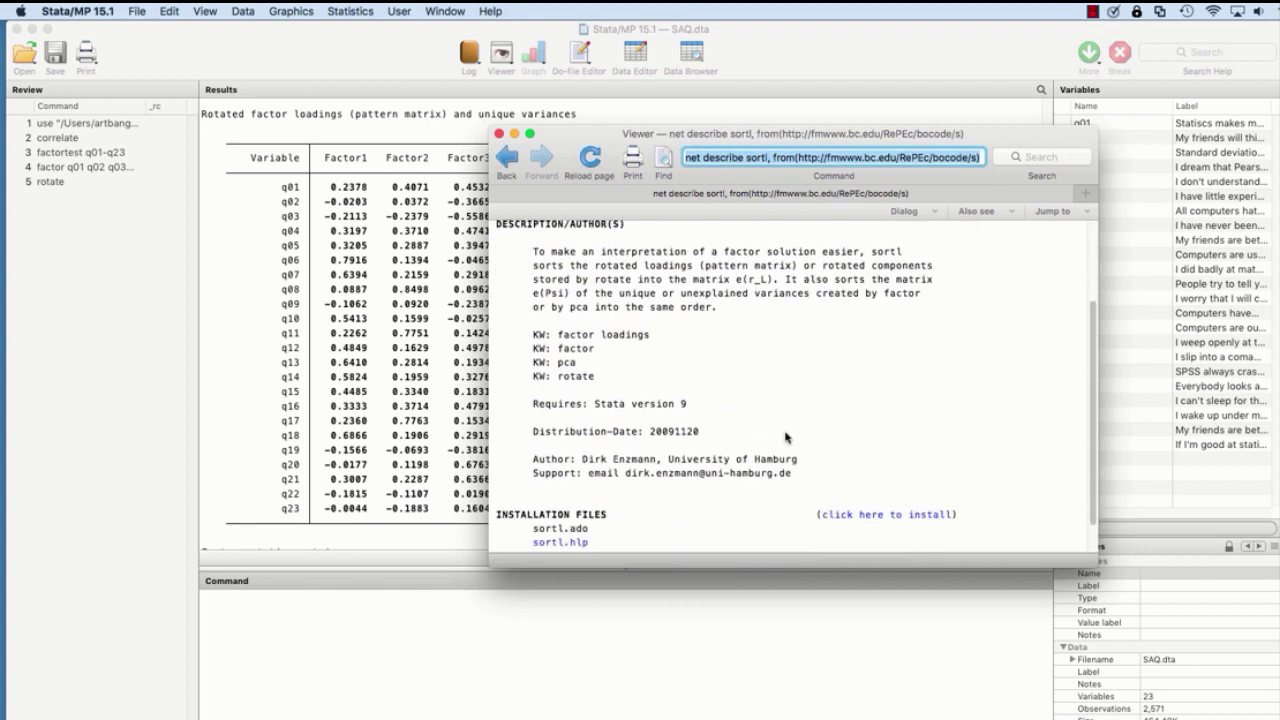
pyautogui.click(871, 479)
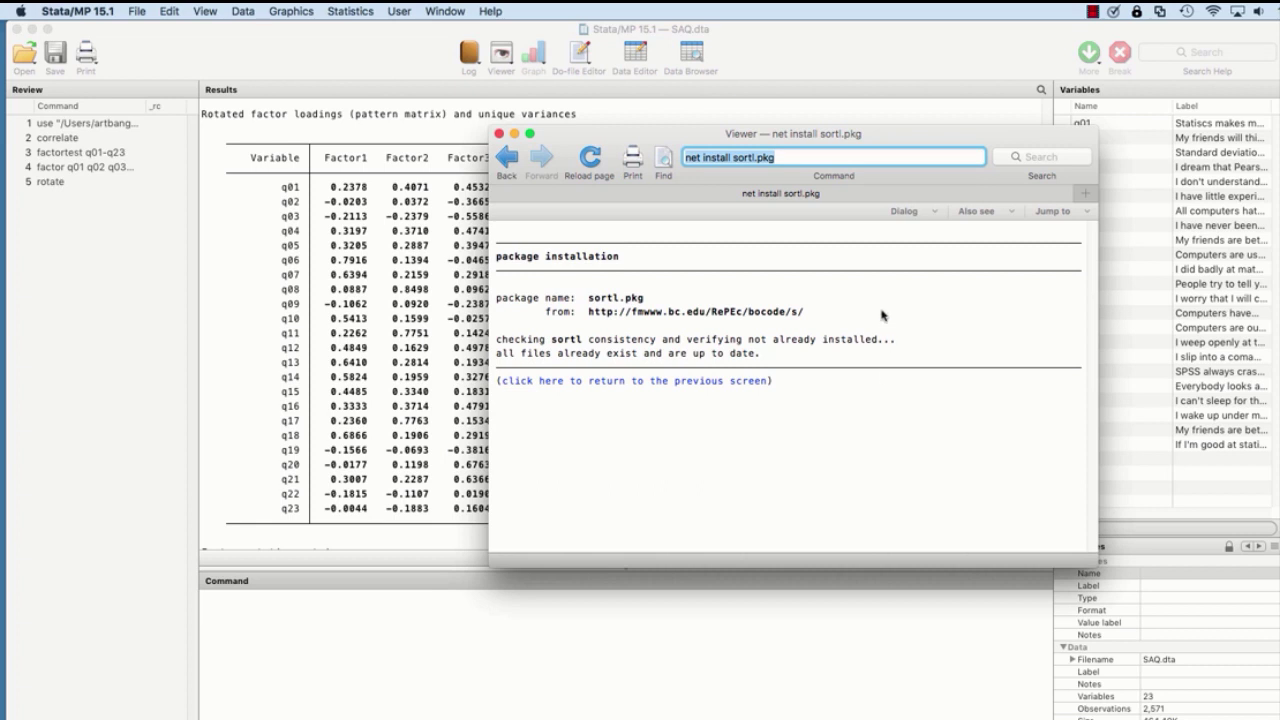
pyautogui.click(499, 133)
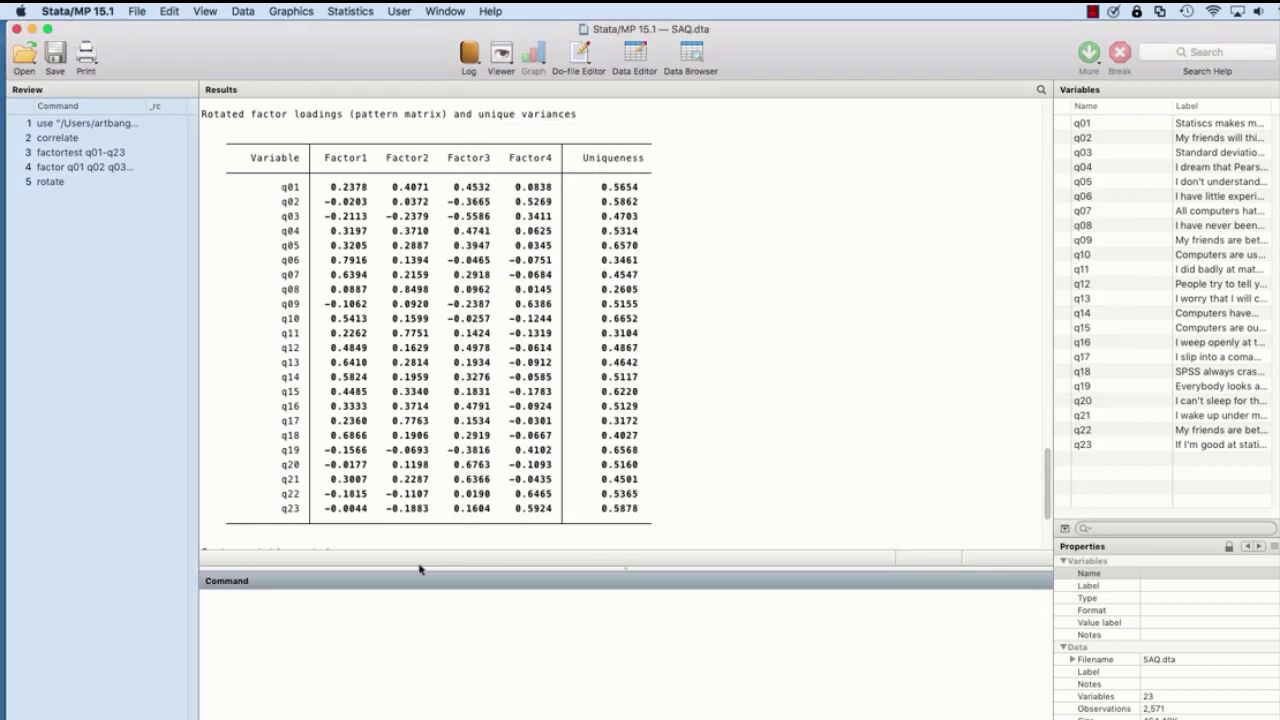
# - Run sortl so the rotated loadings are sorted by factor, led by q06 at 0.7916
pyautogui.write('sortl')
pyautogui.press('Return')
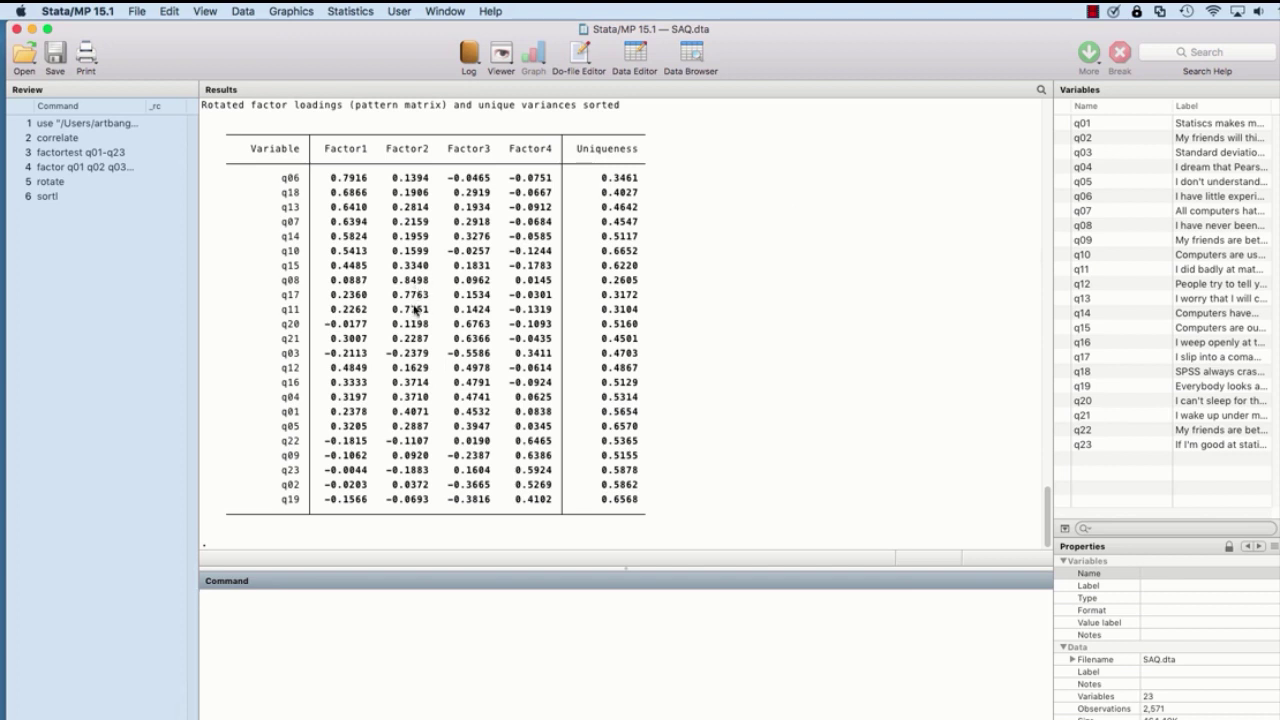
pyautogui.click(415, 310)
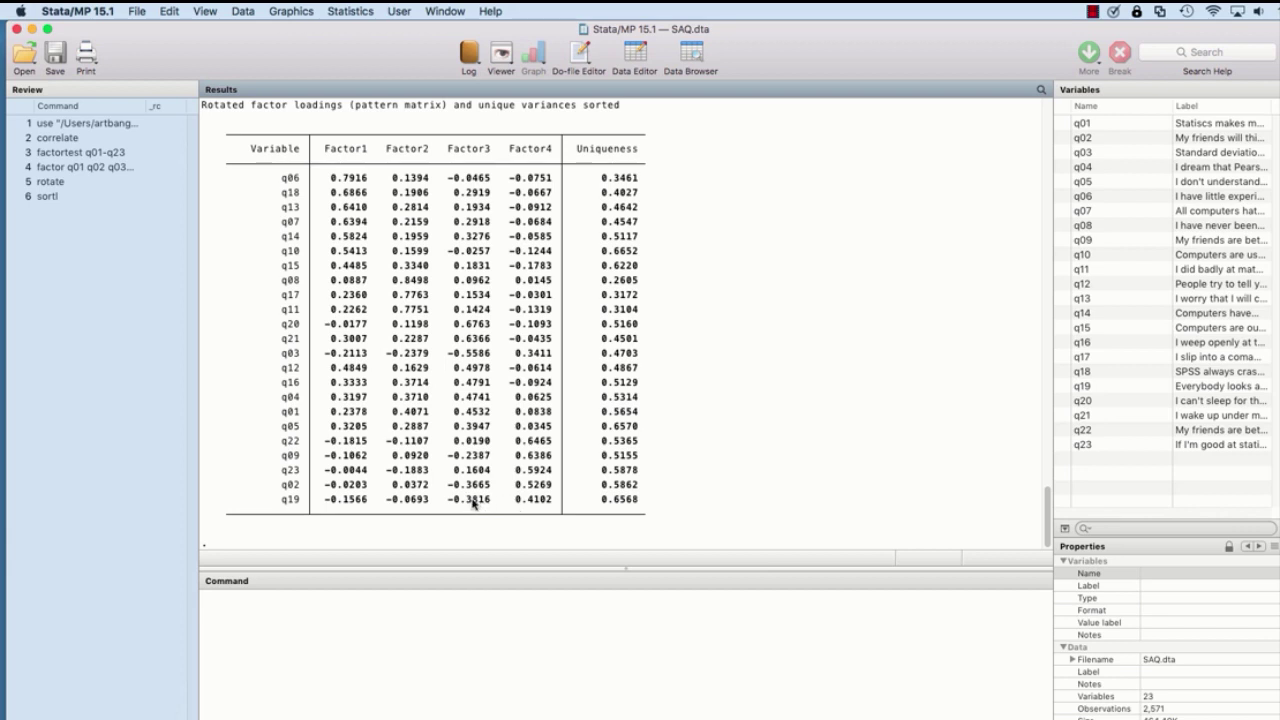
pyautogui.moveTo(474, 500); pyautogui.dragTo(472, 500)
pyautogui.click(476, 501)
# - Open the Cronbach's alpha dialog under Multivariate analysis
pyautogui.click(362, 14)
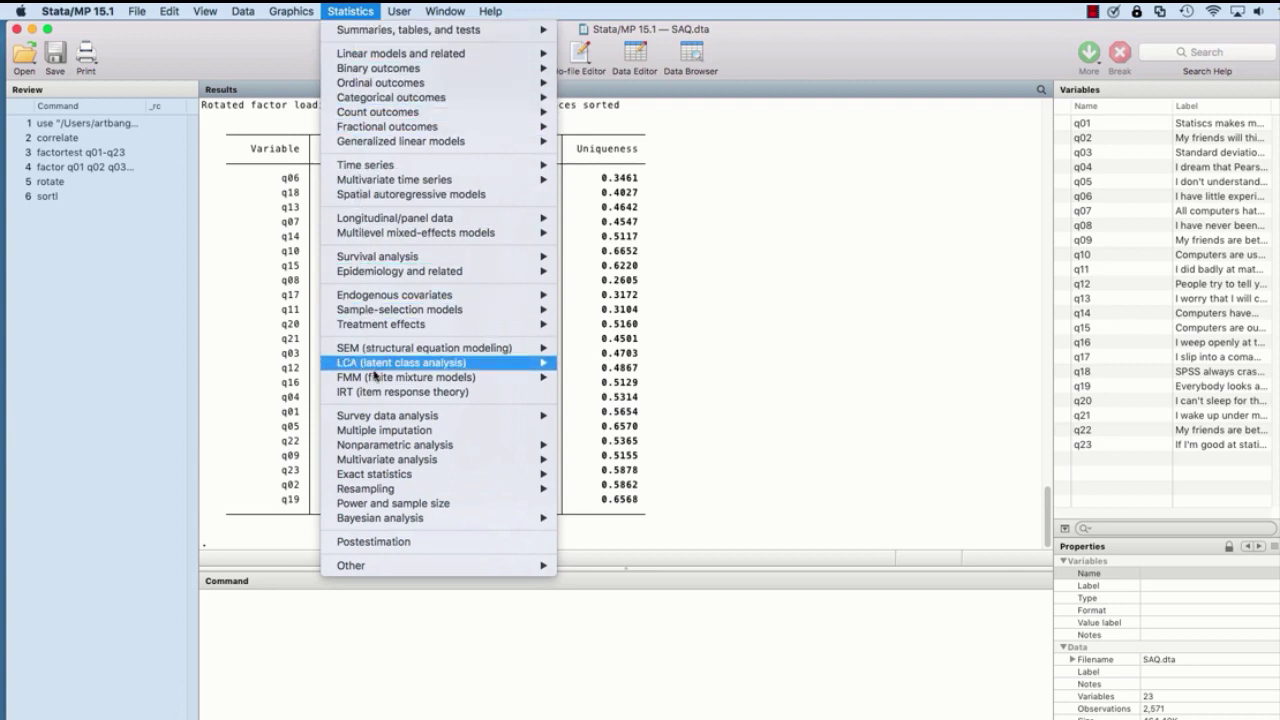
pyautogui.moveTo(386, 466)
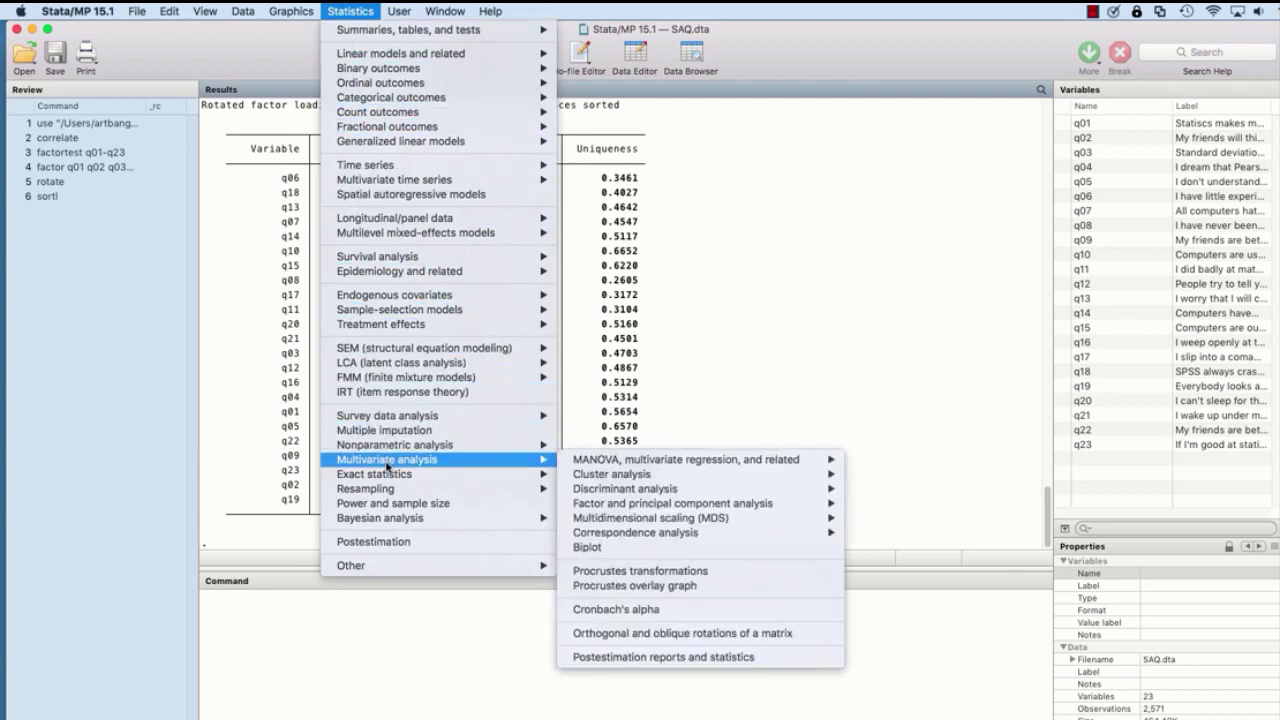
pyautogui.click(603, 612)
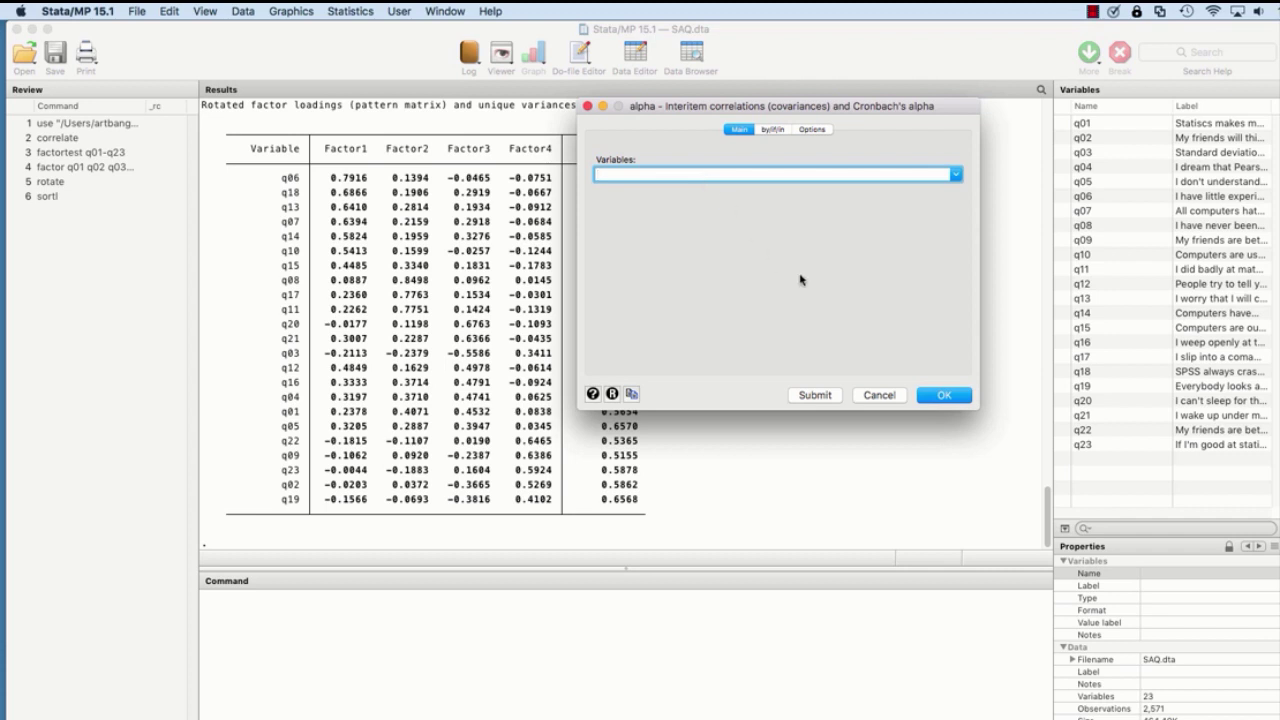
# - Add q01, q02, q03, q04 and q05 as the alpha variables
pyautogui.click(957, 175)
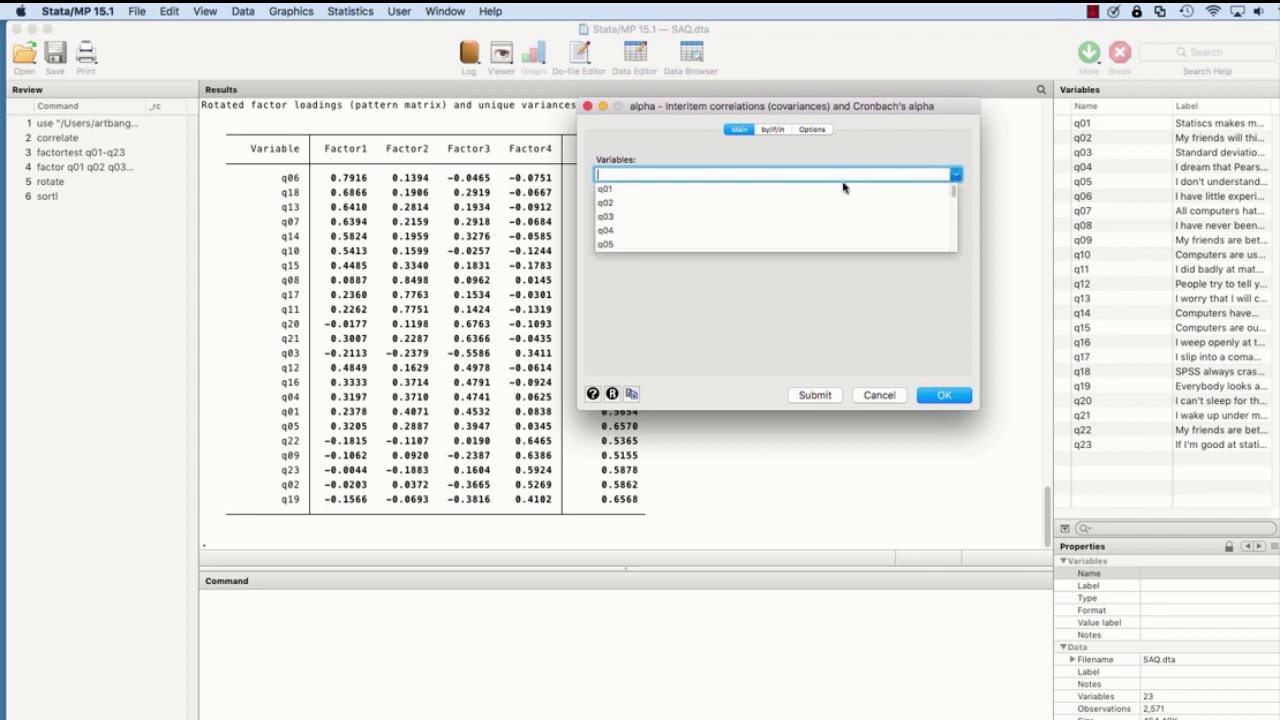
pyautogui.click(757, 190)
pyautogui.click(955, 176)
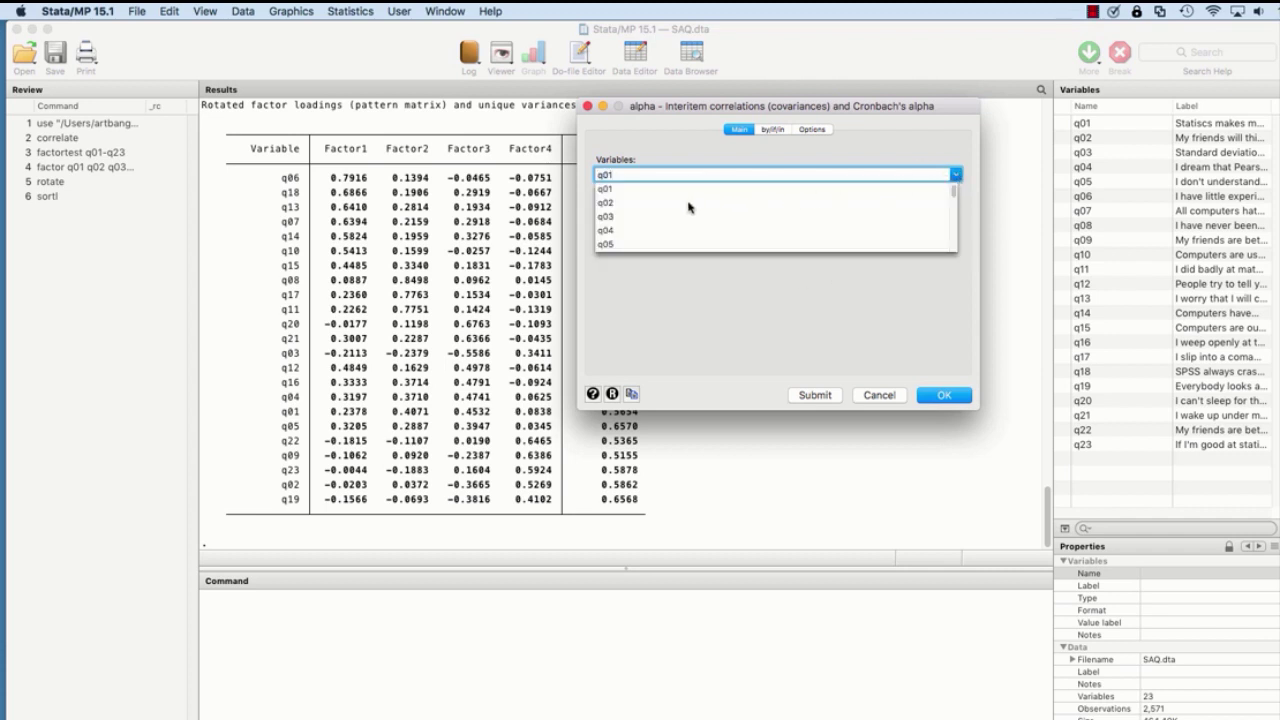
pyautogui.click(649, 203)
pyautogui.click(954, 178)
pyautogui.click(644, 218)
pyautogui.click(955, 178)
pyautogui.click(639, 232)
pyautogui.click(957, 177)
pyautogui.click(655, 247)
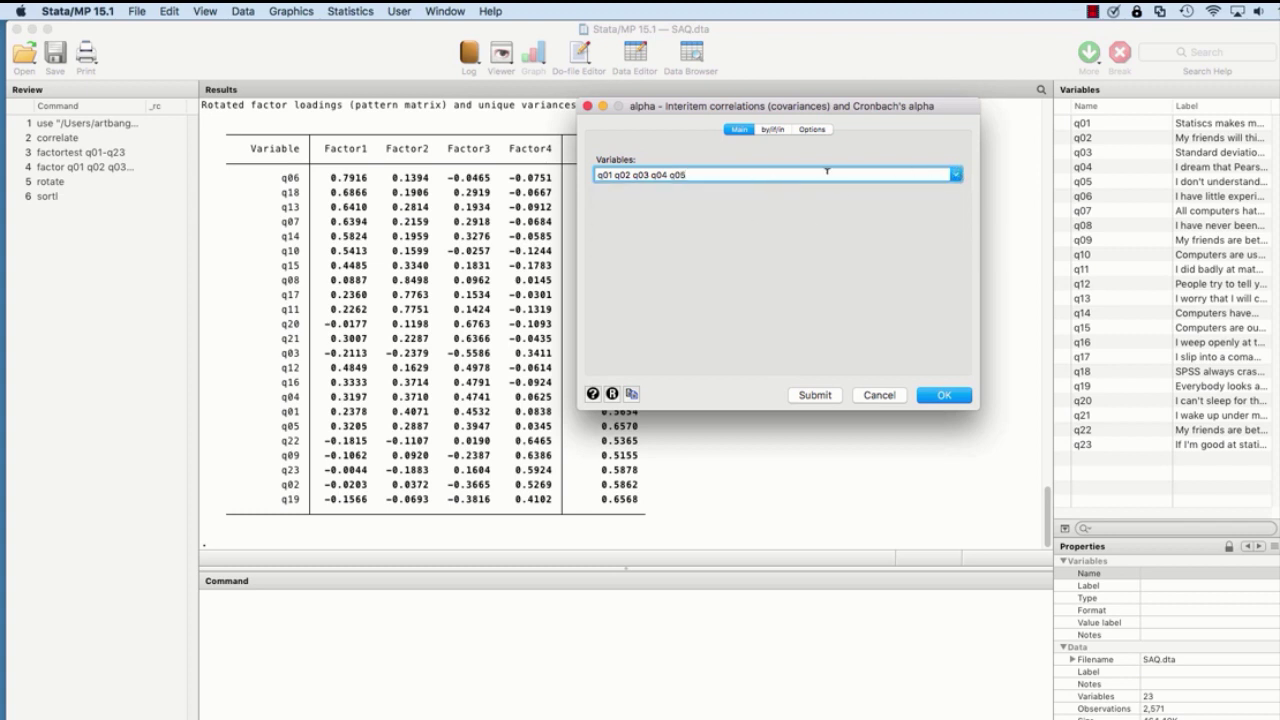
# - Strip 'factor' and ', pcf' from the recalled factor command, leaving the q01–q23 list
pyautogui.click(112, 168)
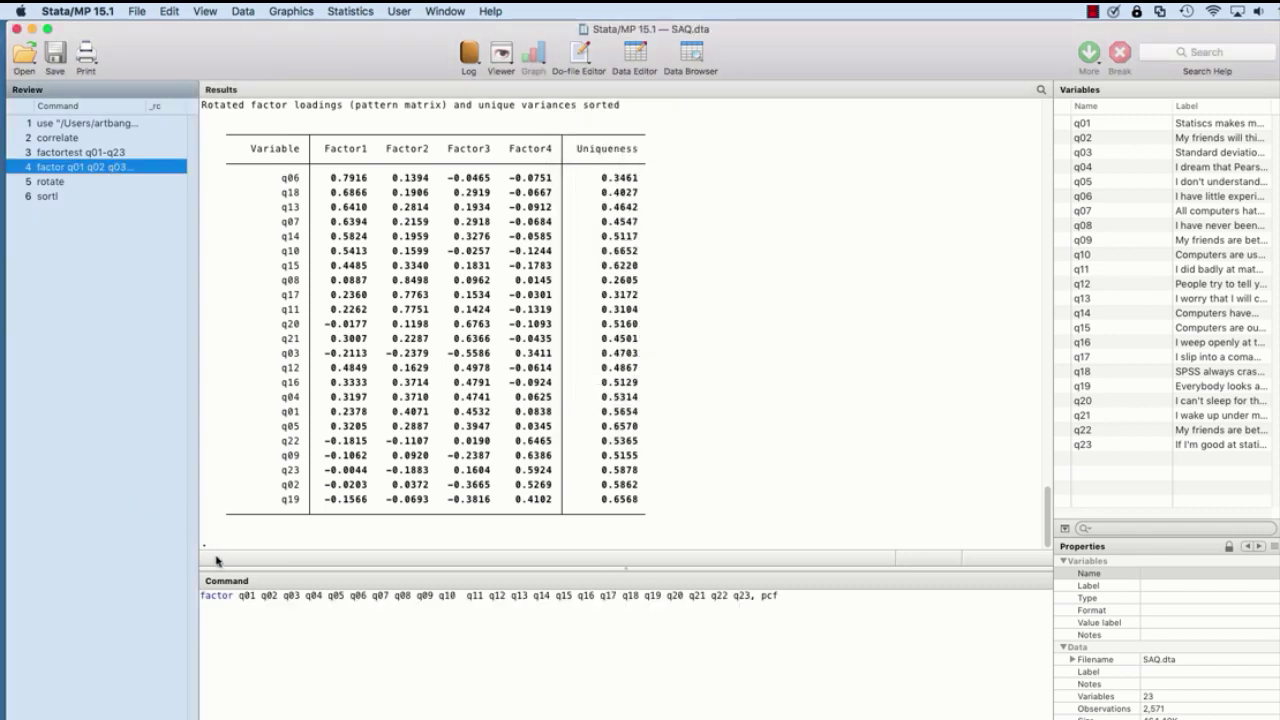
pyautogui.moveTo(234, 594); pyautogui.dragTo(197, 596)
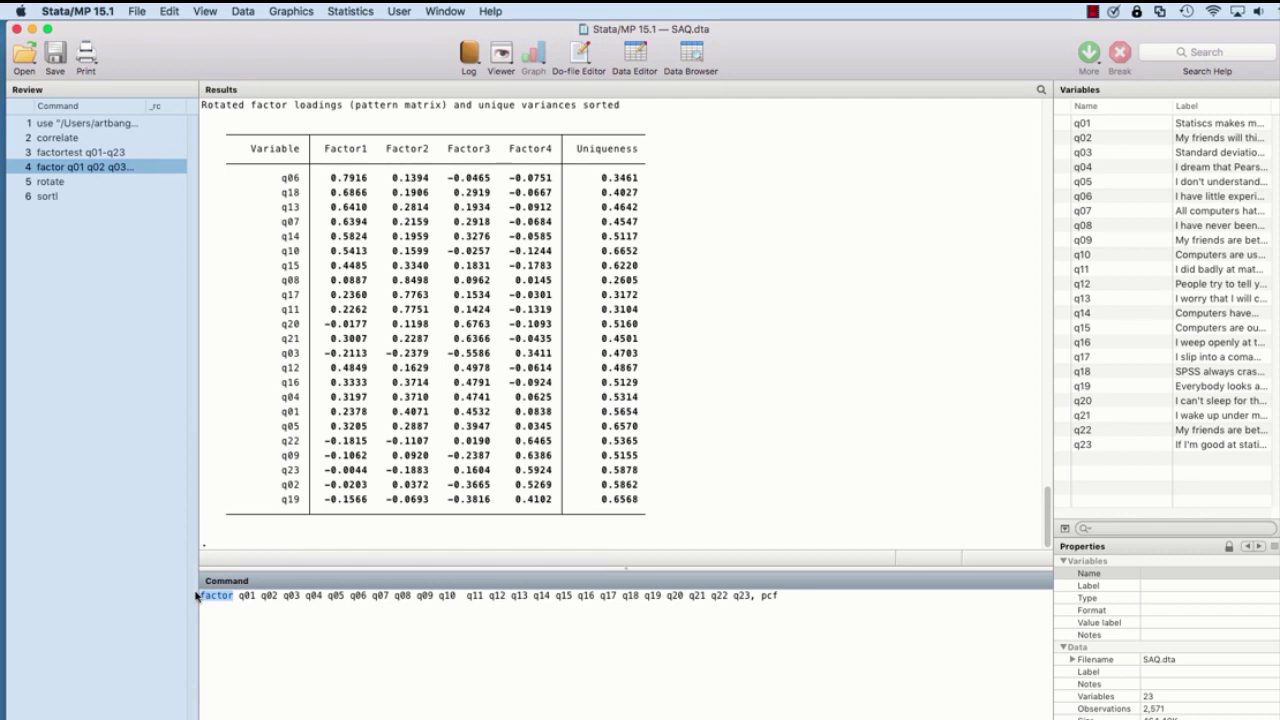
pyautogui.press('BackSpace')
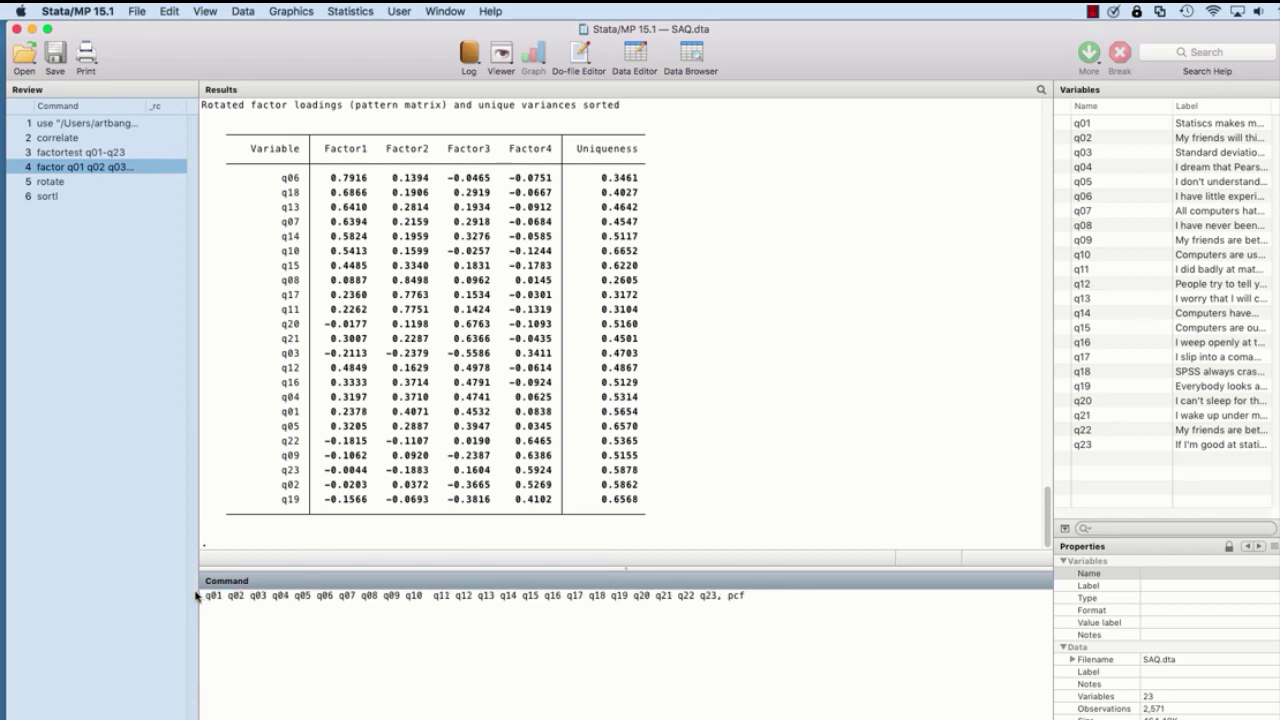
pyautogui.write('al')
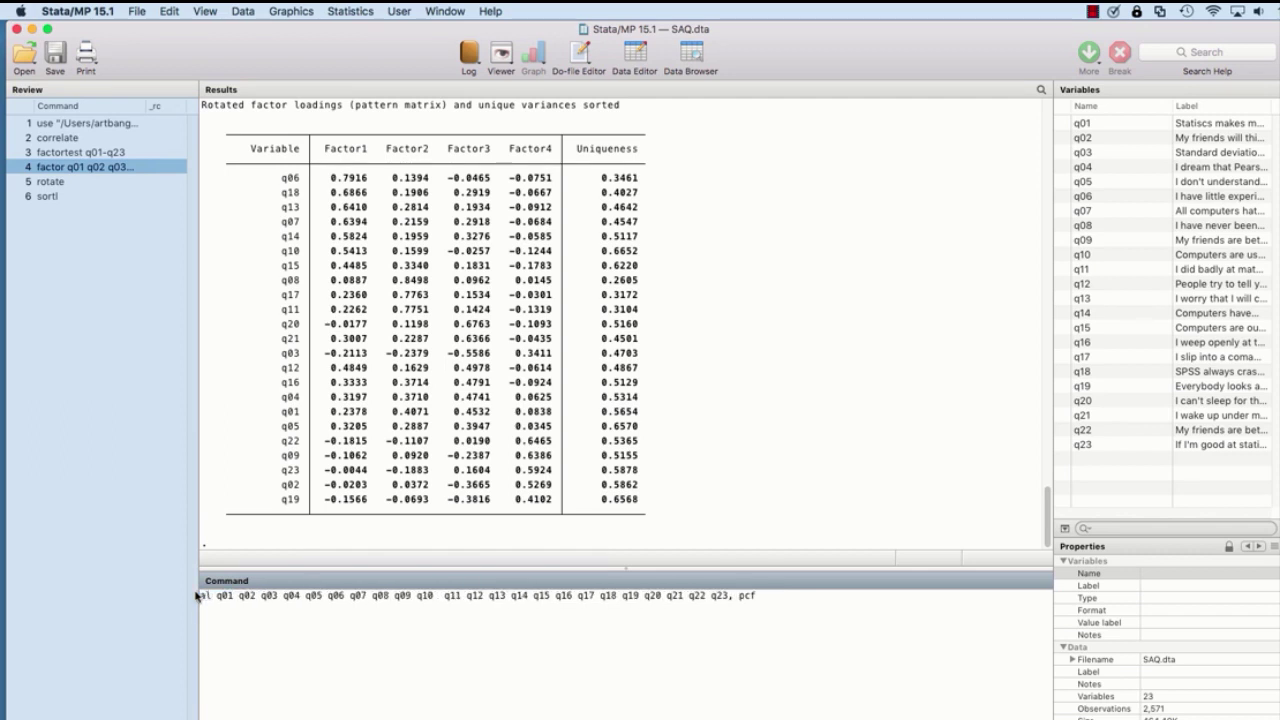
pyautogui.press('BackSpace')
pyautogui.press('BackSpace')
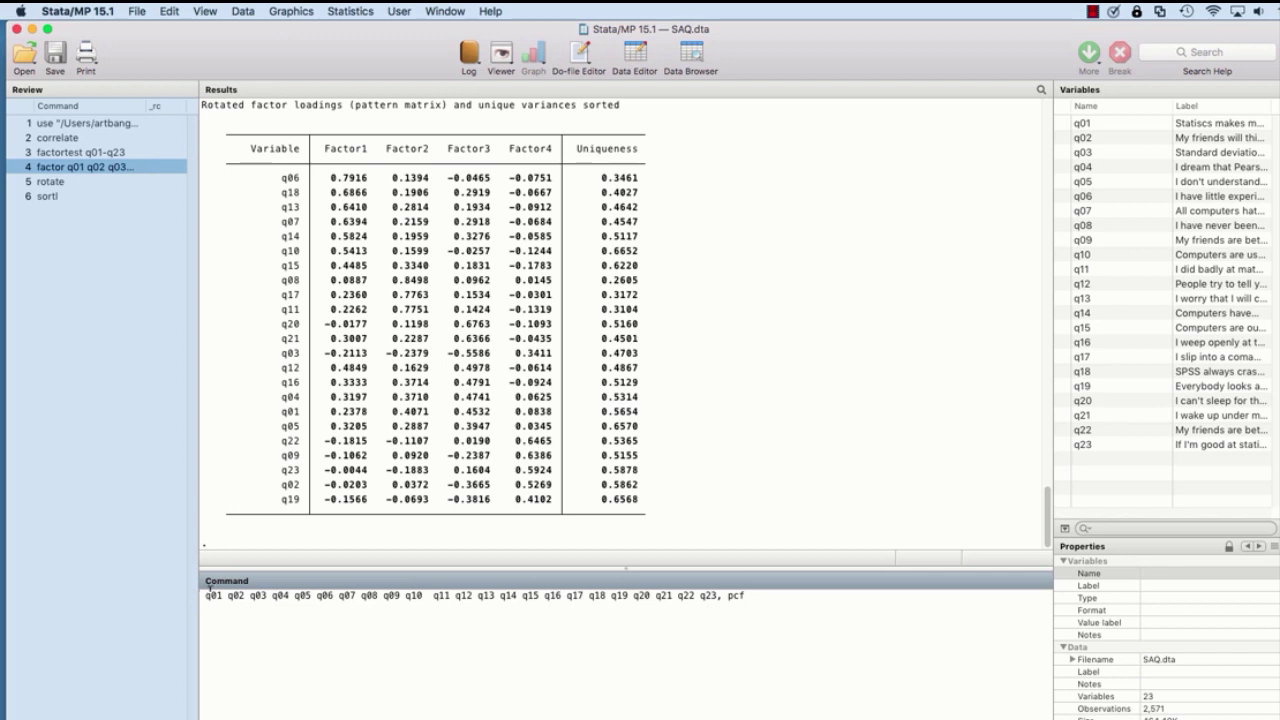
pyautogui.moveTo(207, 595); pyautogui.dragTo(609, 610)
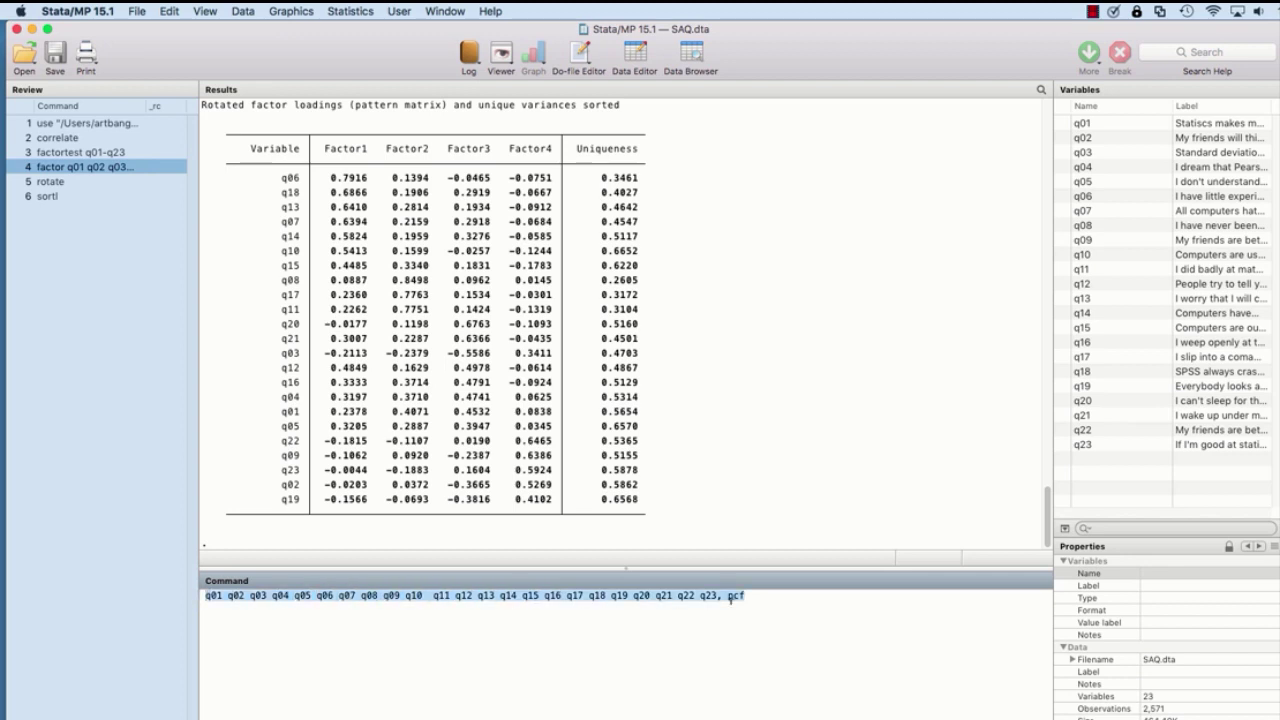
pyautogui.moveTo(725, 596); pyautogui.dragTo(742, 594)
pyautogui.press('BackSpace')
pyautogui.press('BackSpace')
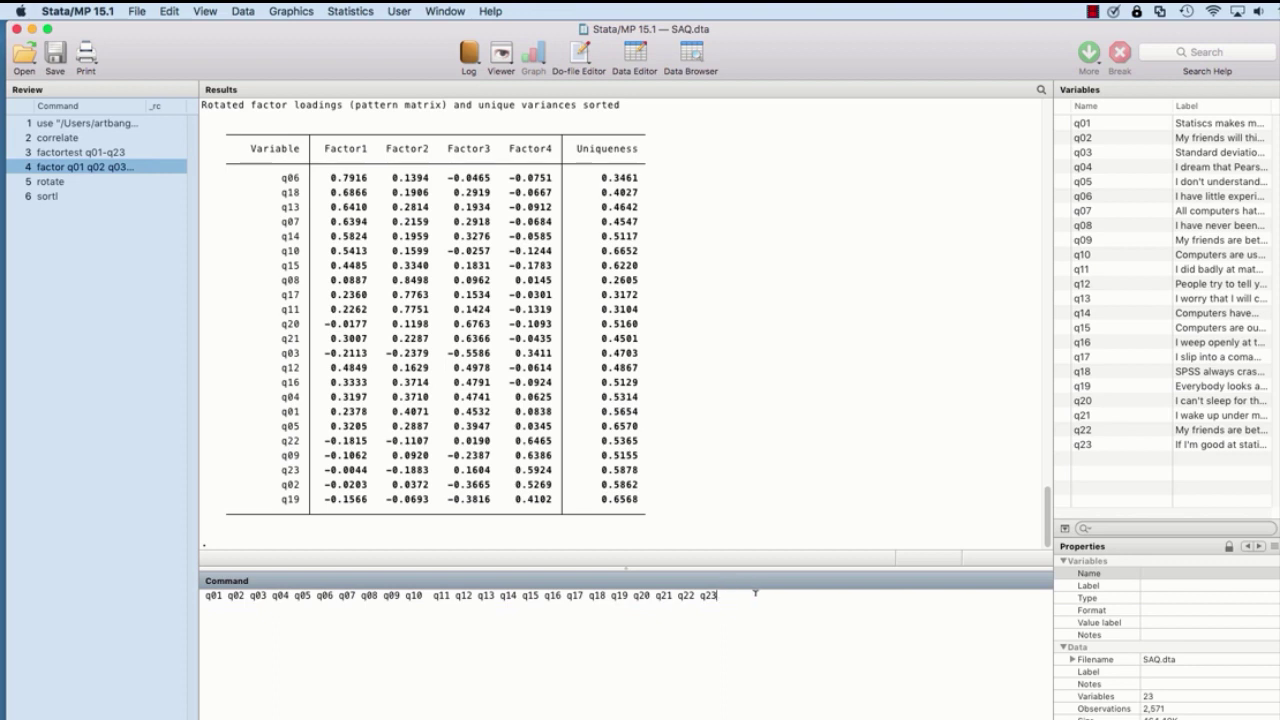
pyautogui.moveTo(745, 595); pyautogui.dragTo(214, 597)
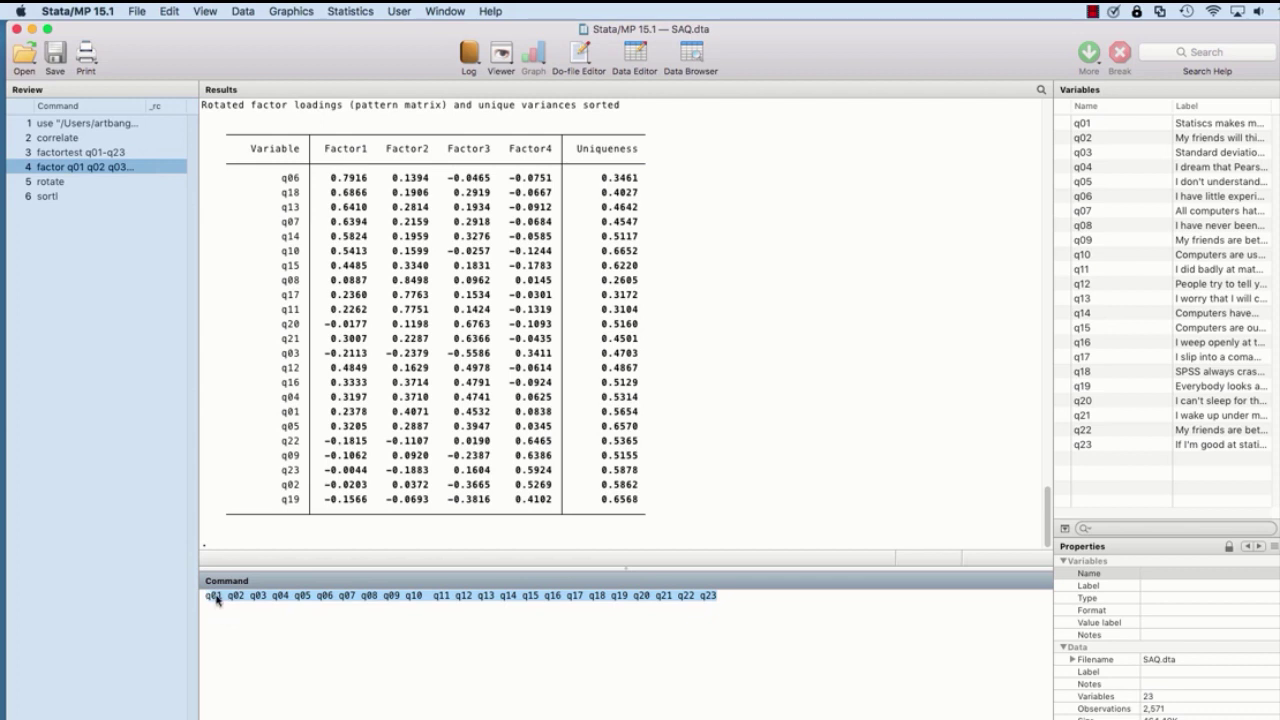
# - Copy the q01–q23 list and replace the q01–q05 alpha variables with it
pyautogui.click(209, 595)
pyautogui.tripleClick(209, 595)
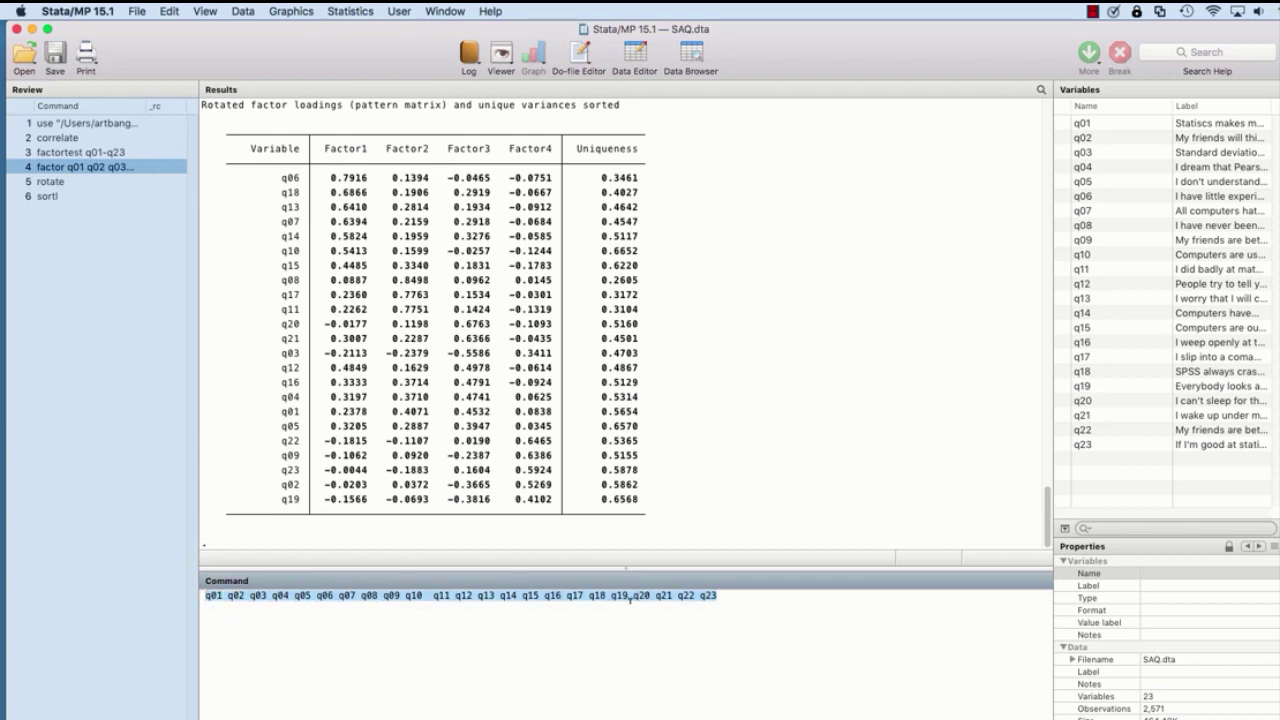
pyautogui.rightClick(707, 595)
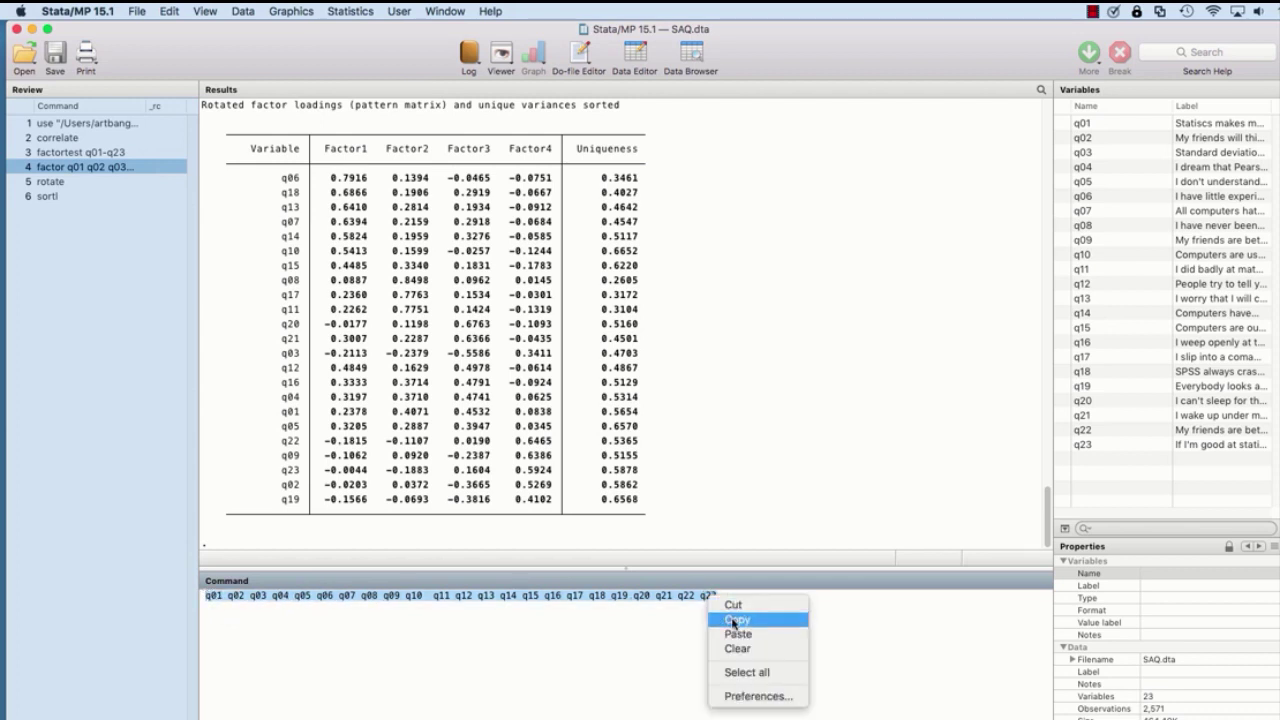
pyautogui.click(735, 621)
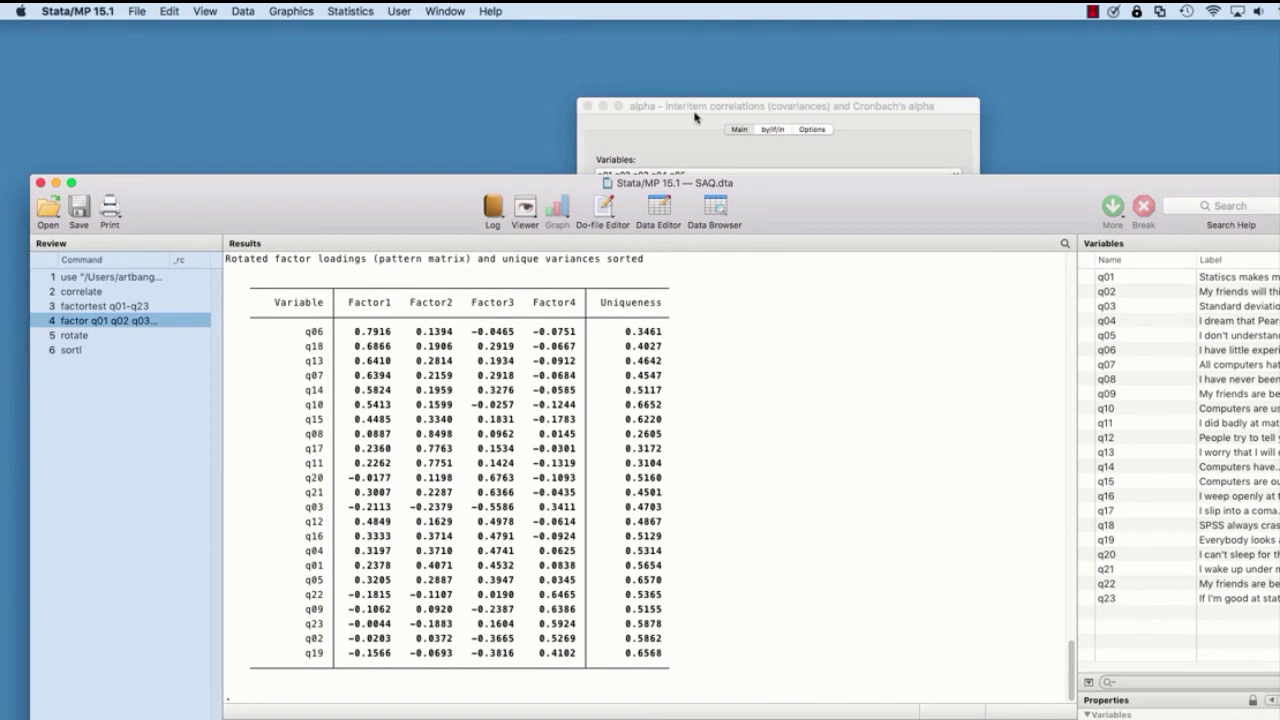
pyautogui.moveTo(690, 175); pyautogui.dragTo(540, 177)
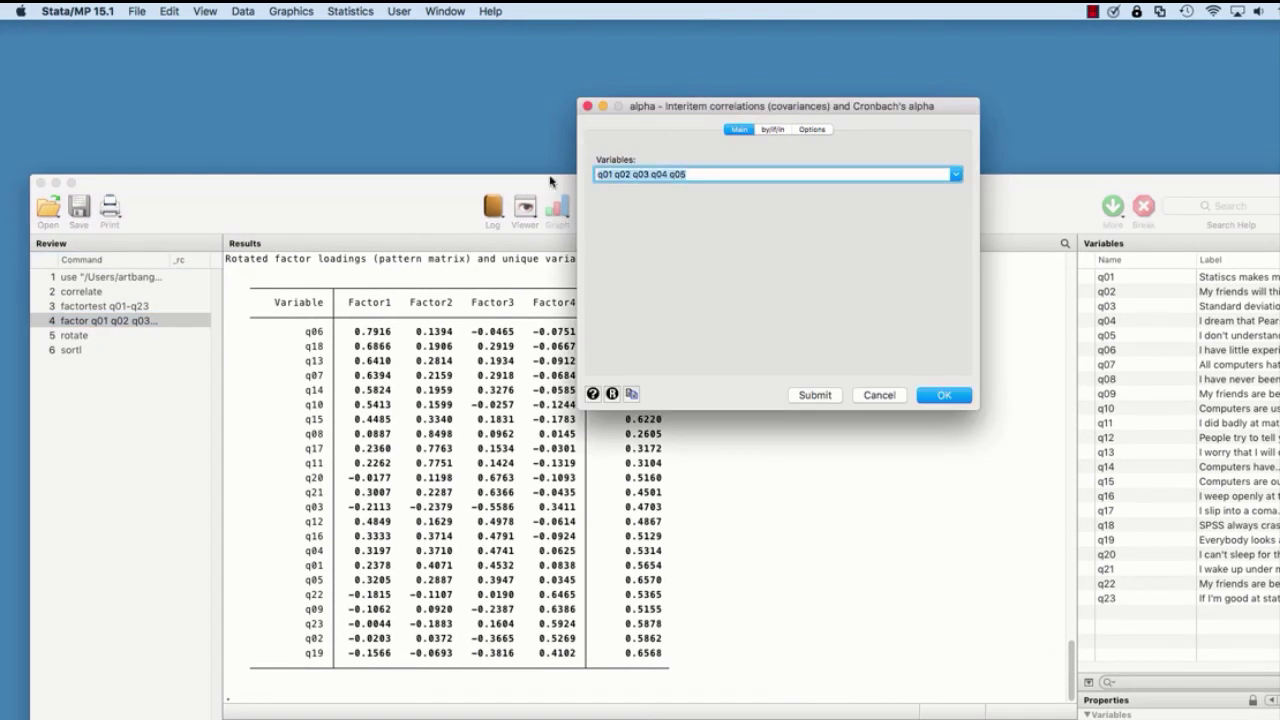
pyautogui.press('BackSpace')
pyautogui.press('super+v')
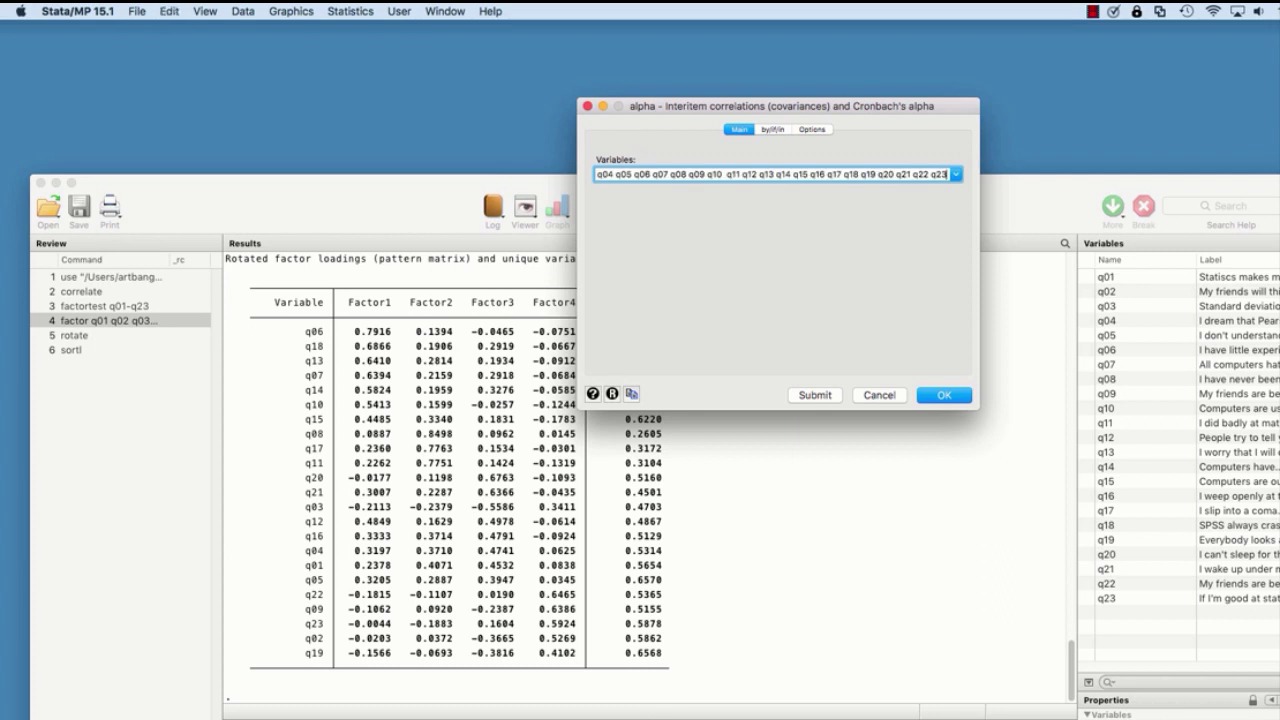
# - Reposition the alpha dialog, select its variable list, and enlarge the main Stata window
pyautogui.moveTo(648, 110); pyautogui.dragTo(606, 82)
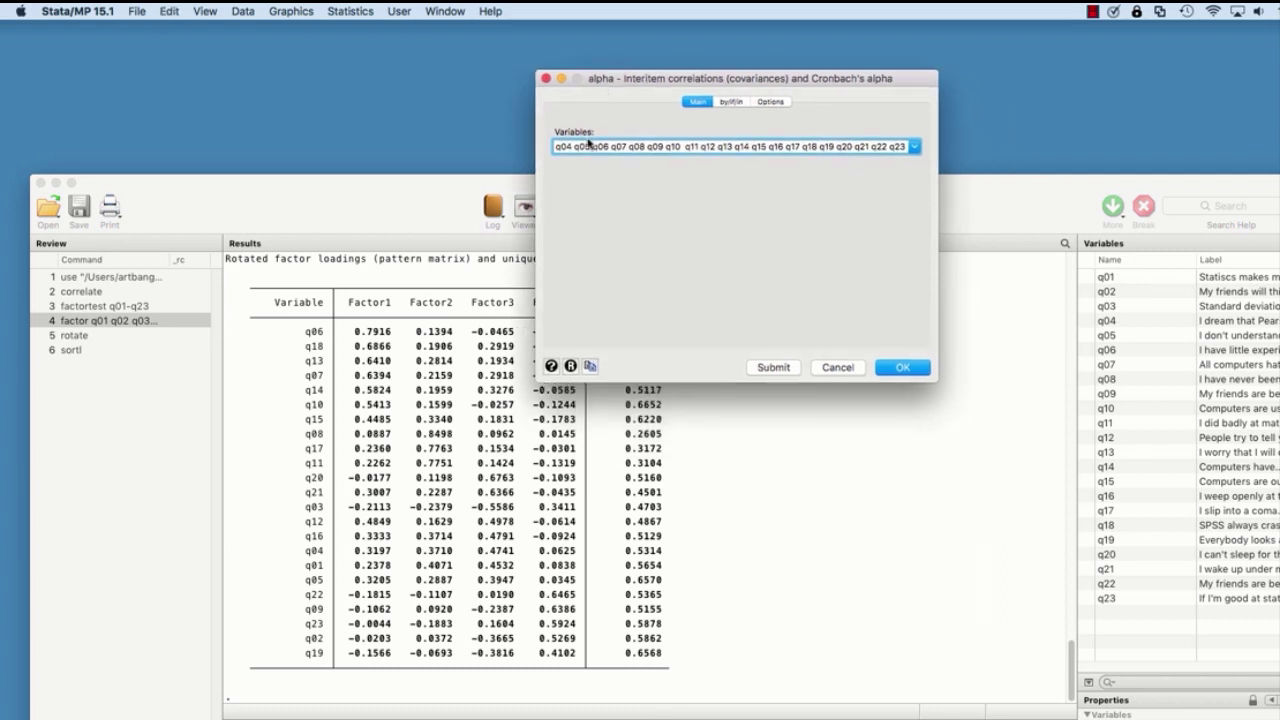
pyautogui.click(590, 146)
pyautogui.moveTo(556, 146); pyautogui.dragTo(912, 150)
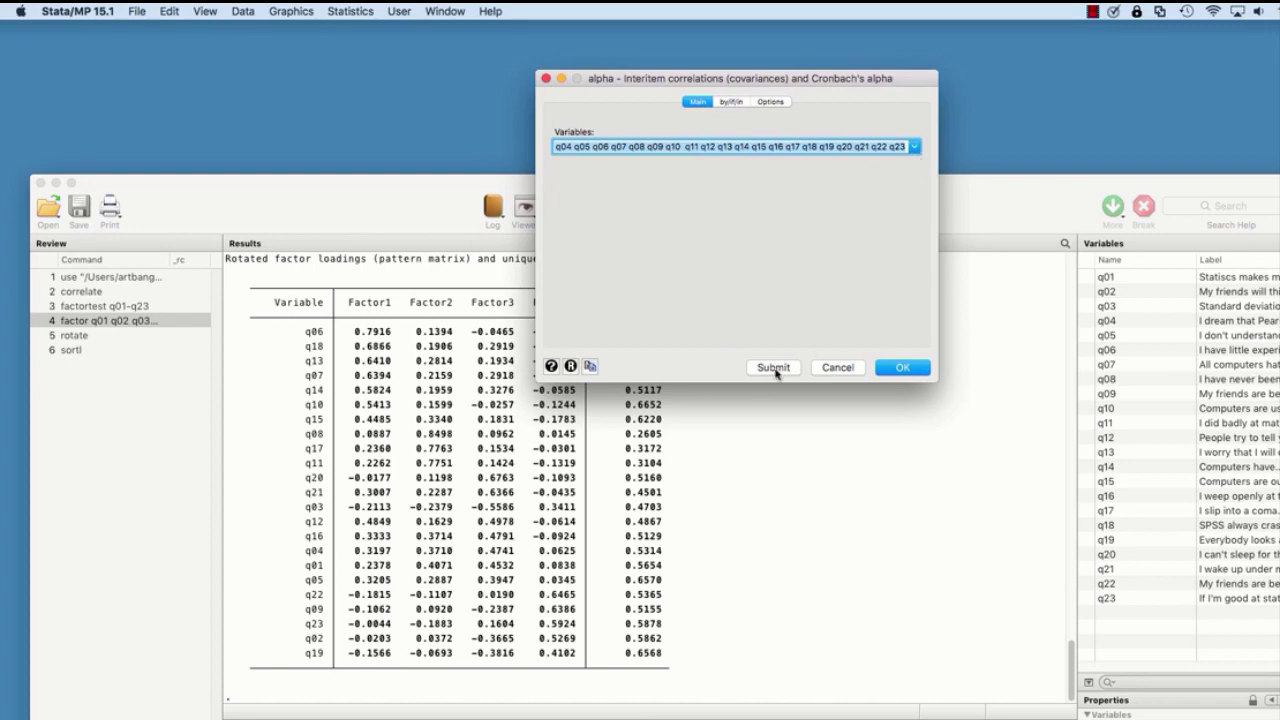
pyautogui.doubleClick(457, 205)
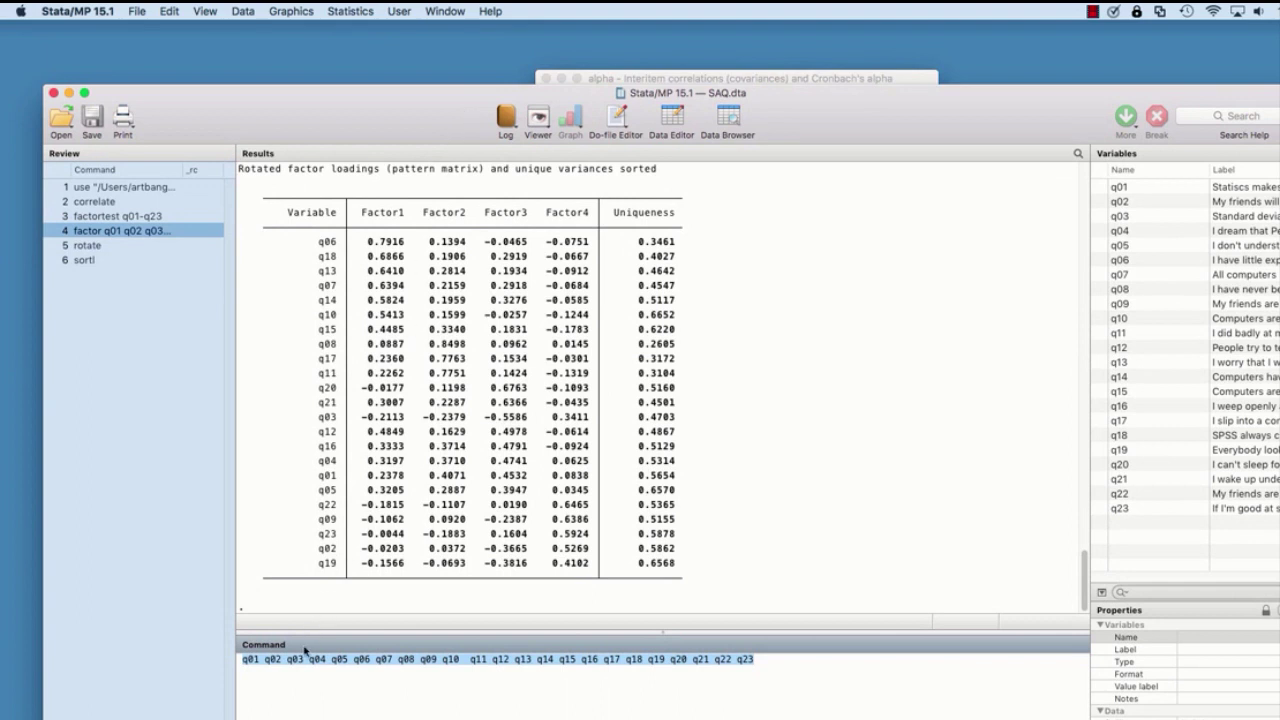
# - Prefix the pending list with alpha and run it, giving reliability 0.8896 across 23 items
pyautogui.click(241, 660)
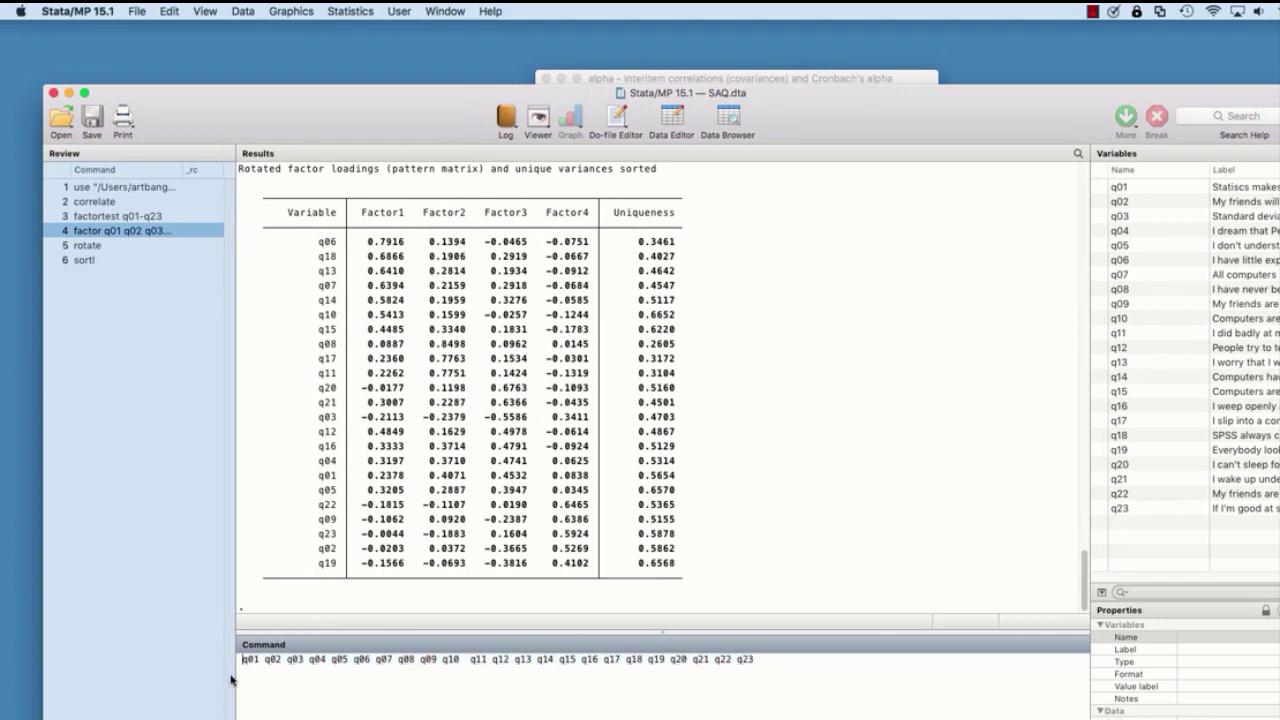
pyautogui.write('alpha')
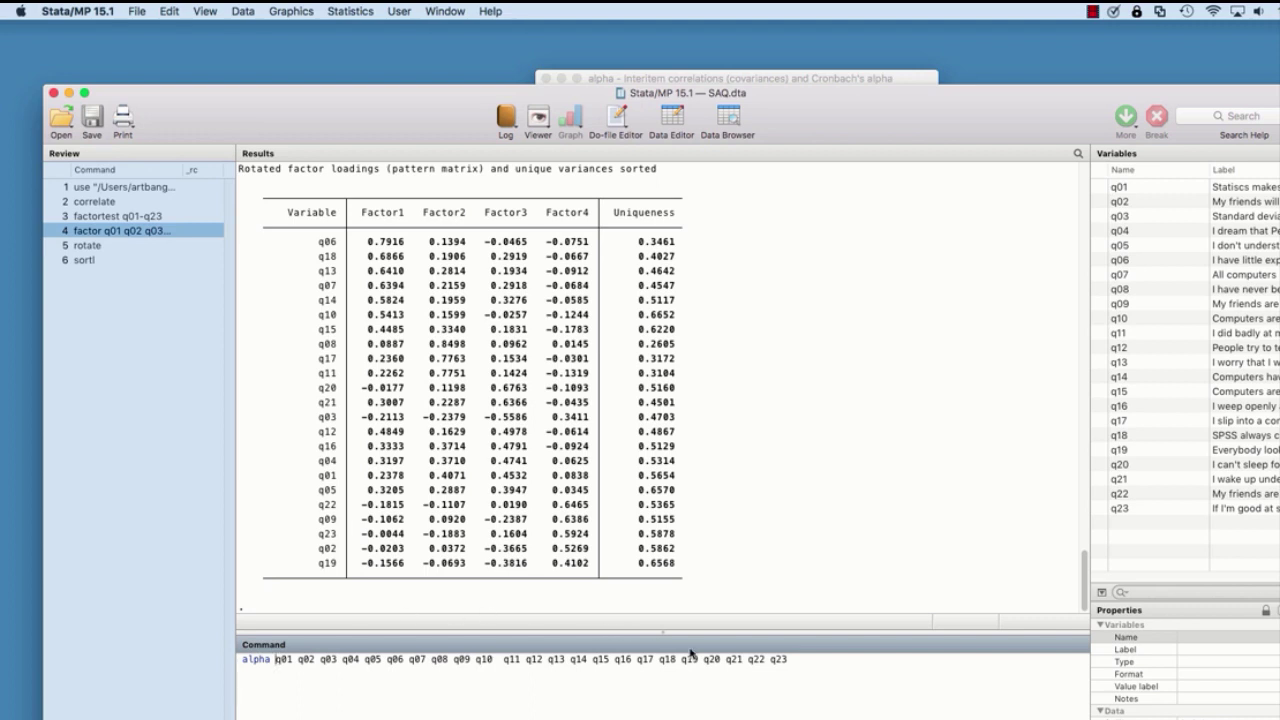
pyautogui.press('Return')
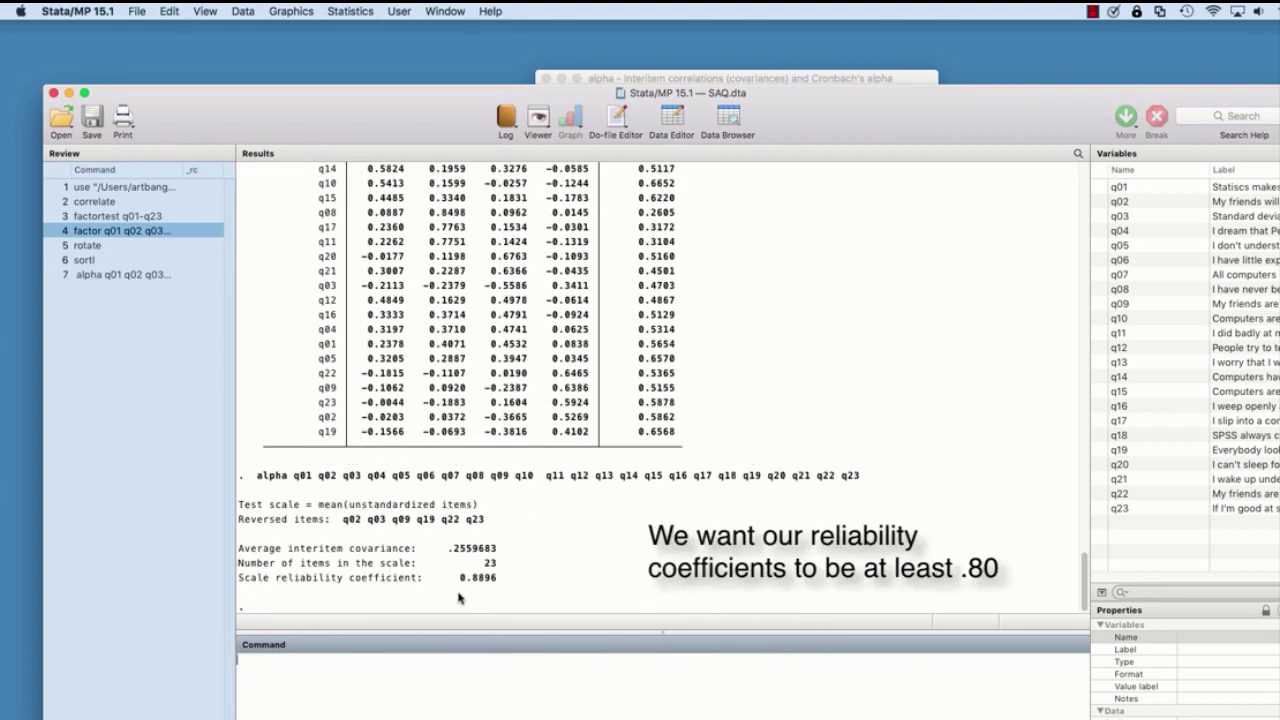
# - Run the alpha dialog again on q01–q23, reproducing the 0.8896 coefficient
pyautogui.click(686, 80)
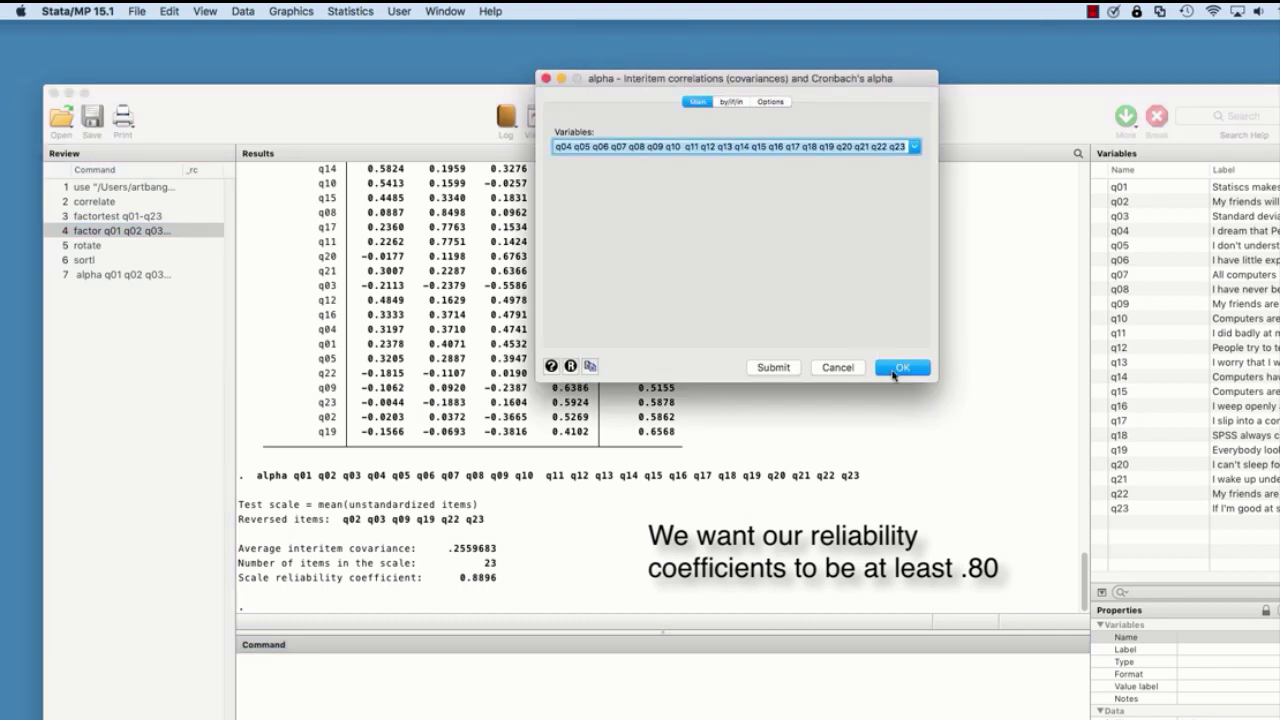
pyautogui.click(897, 368)
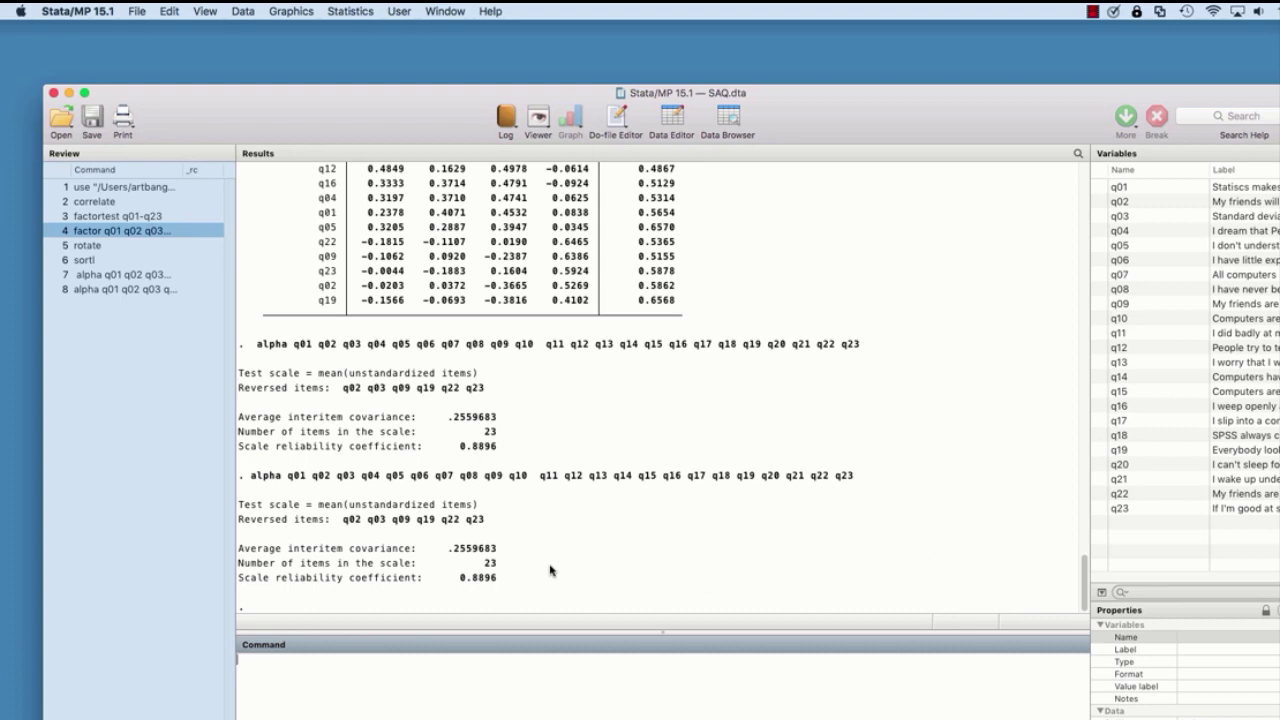
# - Scroll back to the sorted rotated loadings showing q20 leading Factor3 at 0.6763
pyautogui.scroll(8, 552, 322)
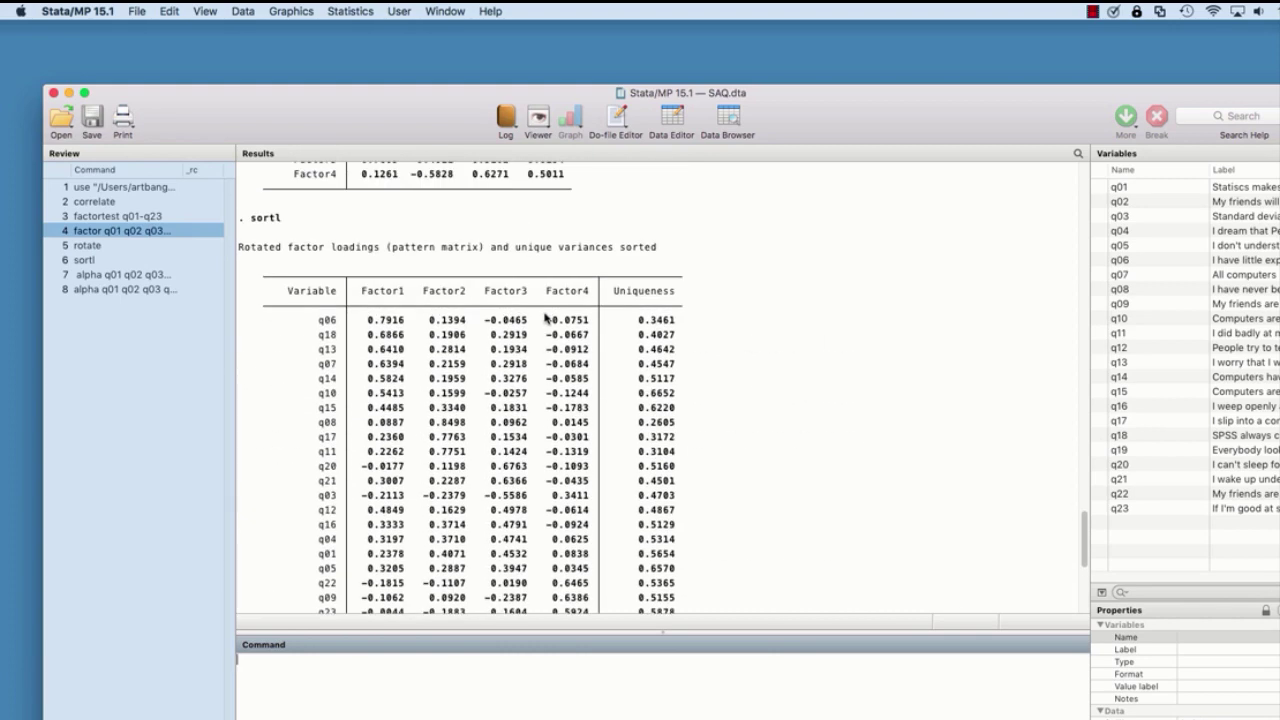
pyautogui.scroll(-2, 712, 331)
pyautogui.scroll(-2, 712, 331)
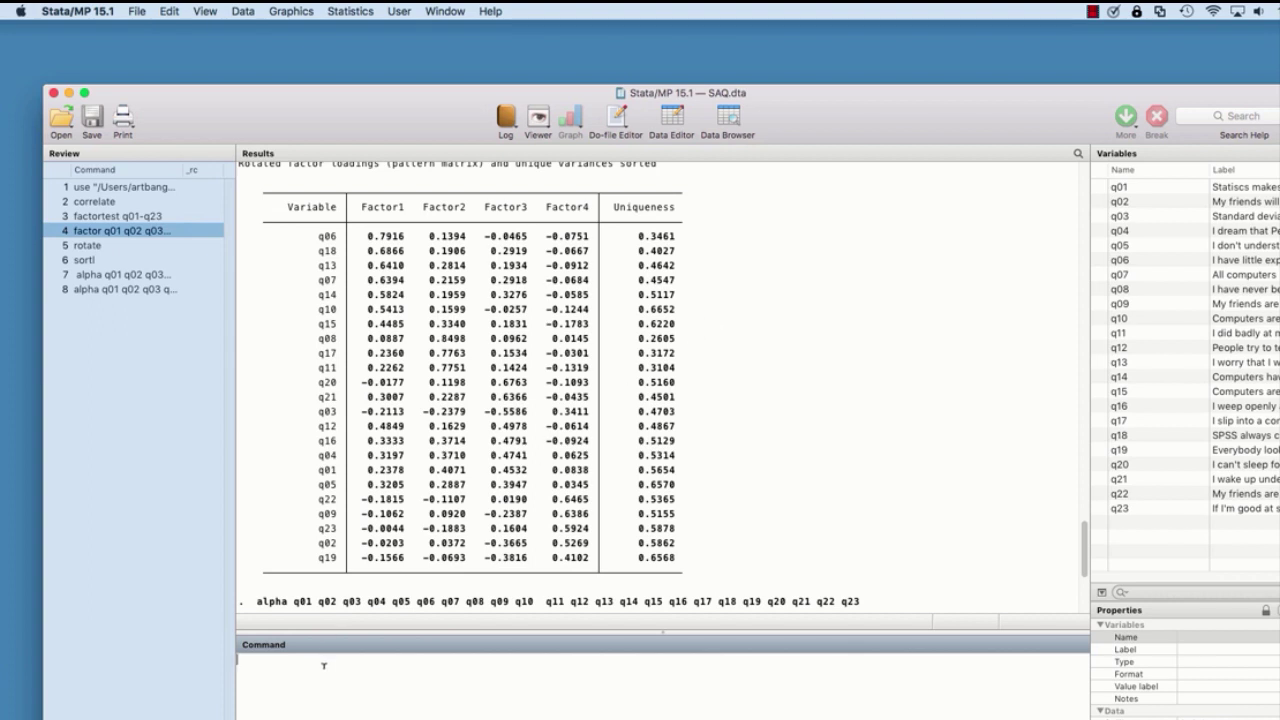
# - Reopen the Cronbach's alpha dialog and delete its prefilled variable list
pyautogui.click(351, 12)
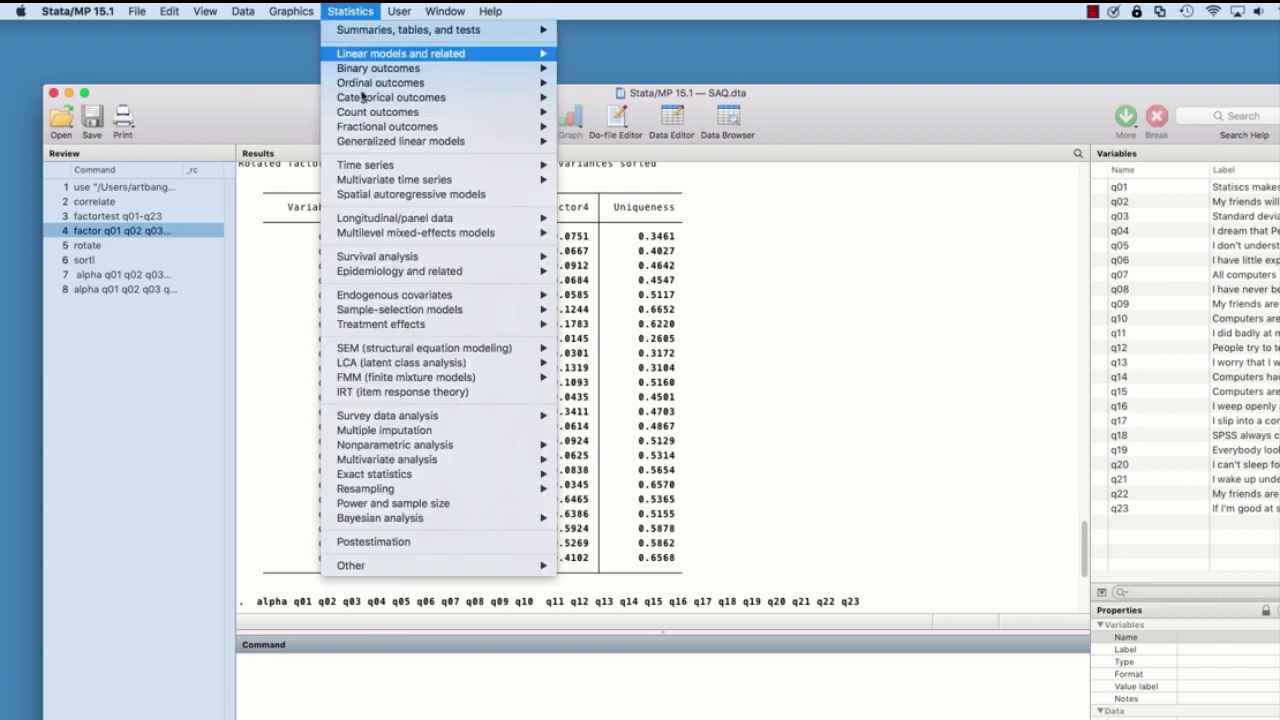
pyautogui.moveTo(445, 460)
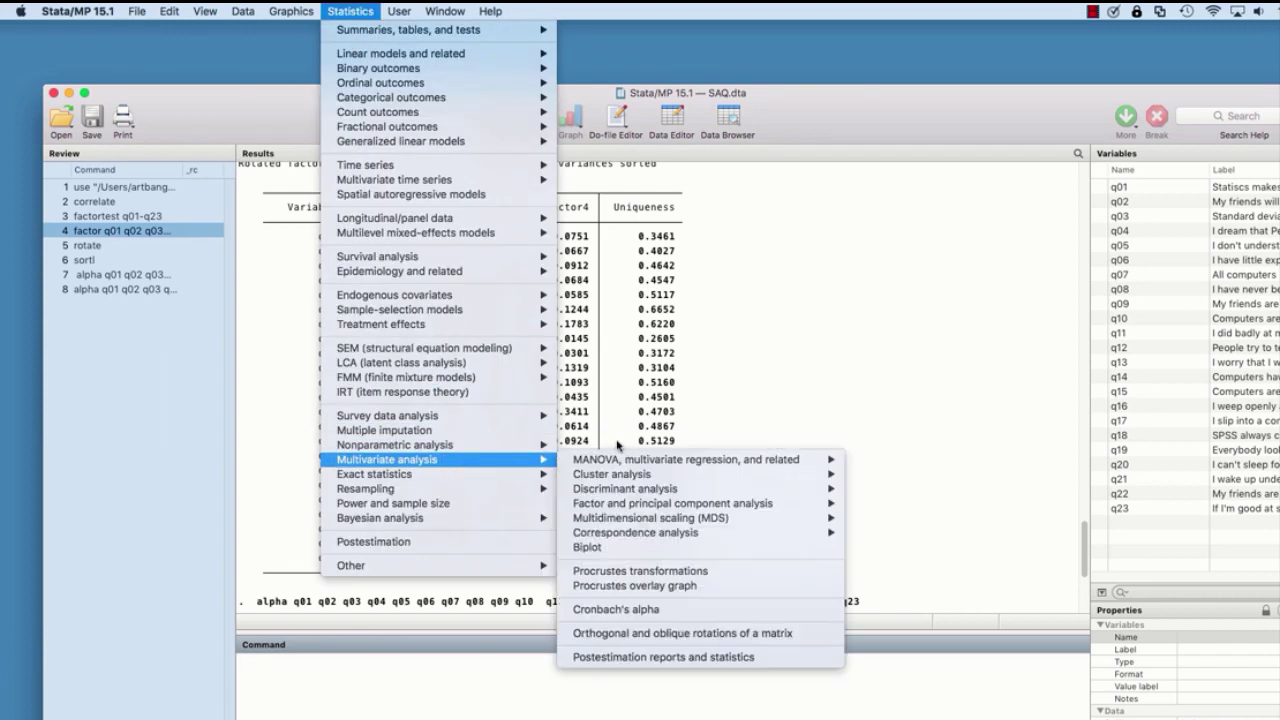
pyautogui.click(628, 610)
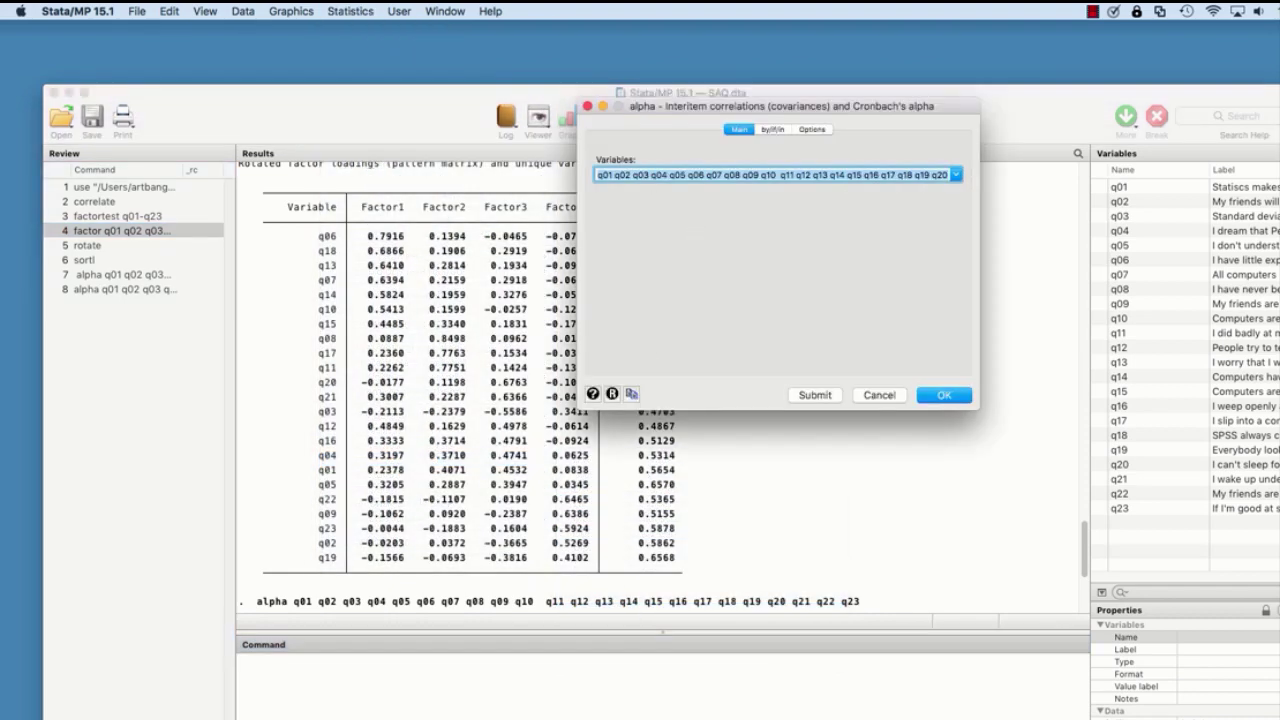
pyautogui.press('BackSpace')
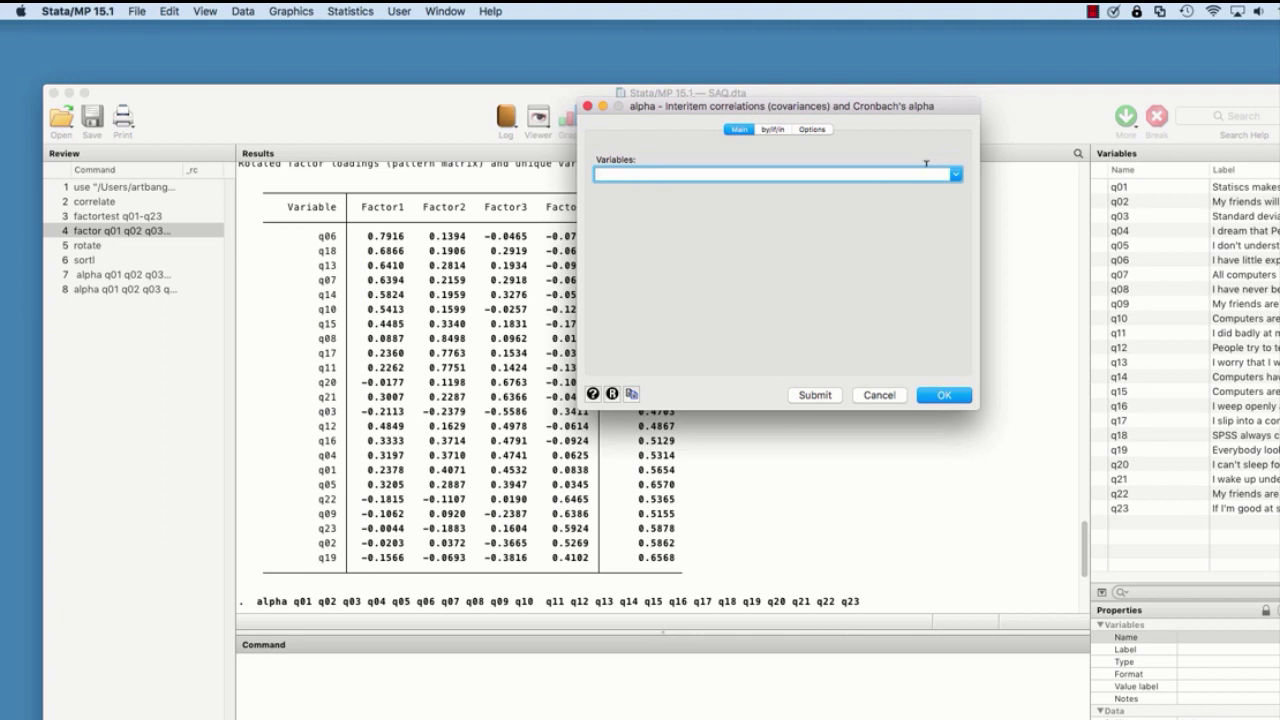
# - Add q06, q18 and q13 to the Cronbach's alpha item list
pyautogui.click(955, 175)
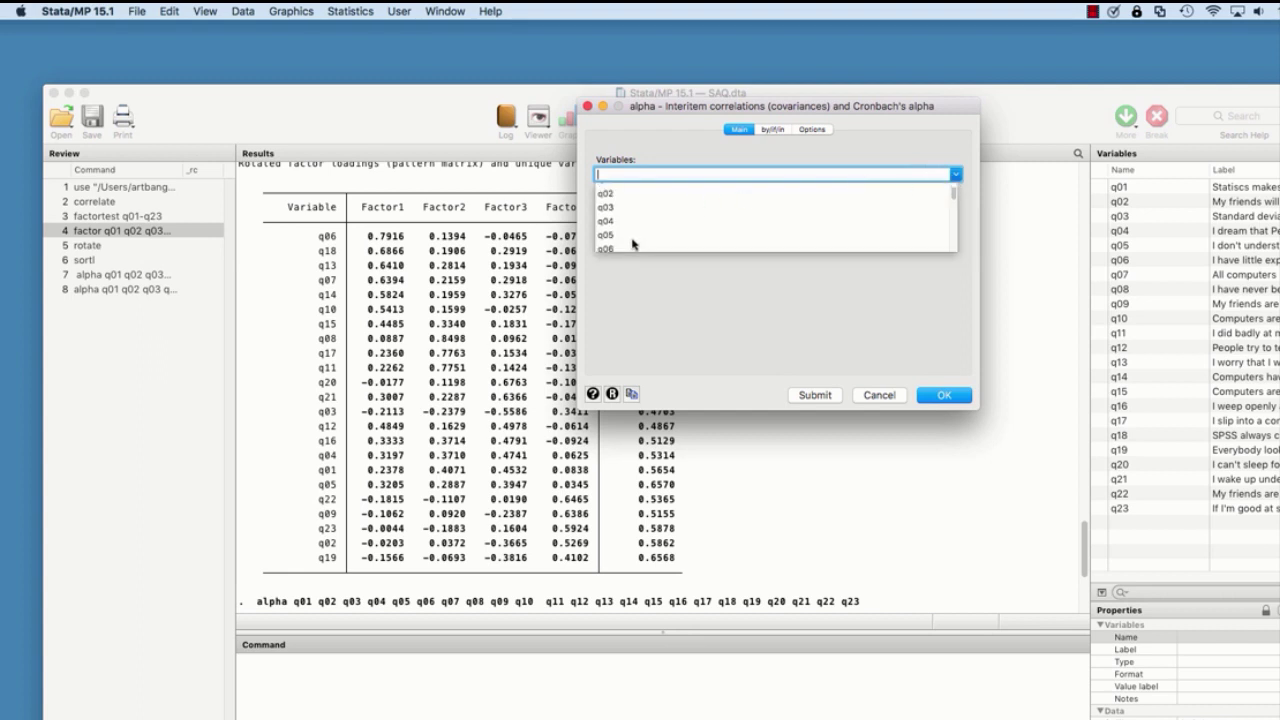
pyautogui.click(619, 250)
pyautogui.click(956, 175)
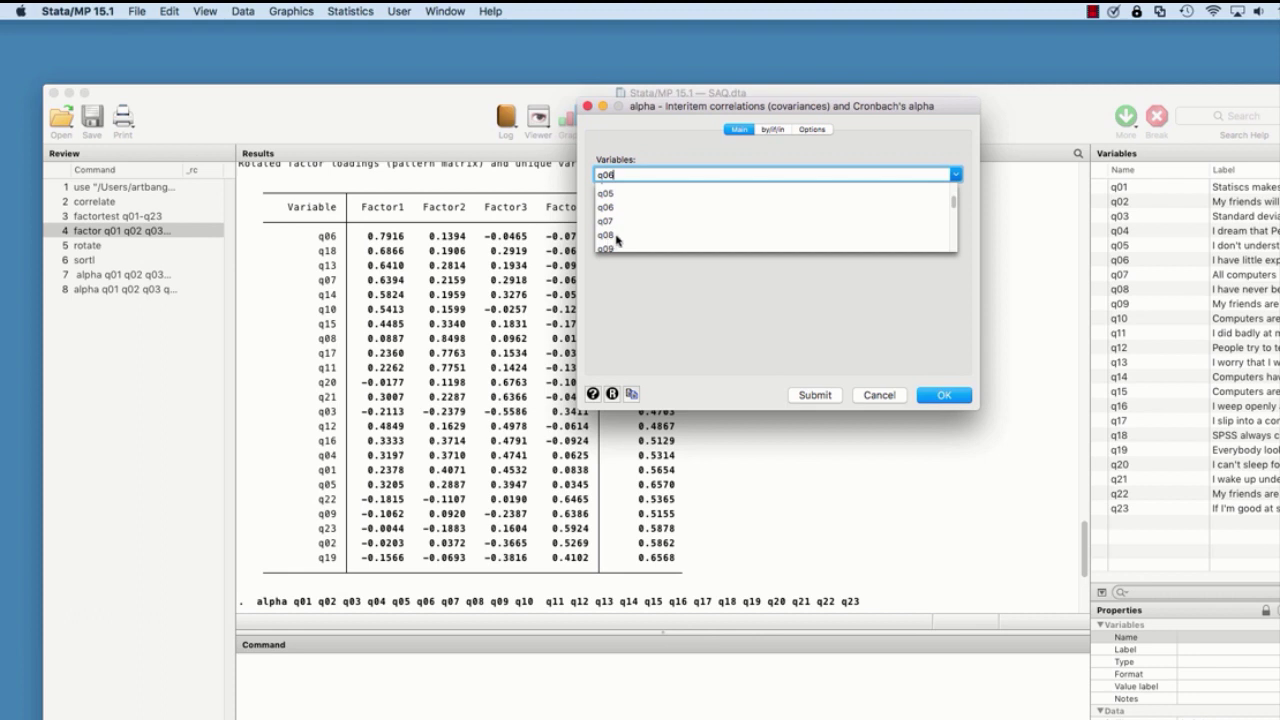
pyautogui.scroll(-2, 636, 232)
pyautogui.scroll(-3, 636, 233)
pyautogui.click(620, 238)
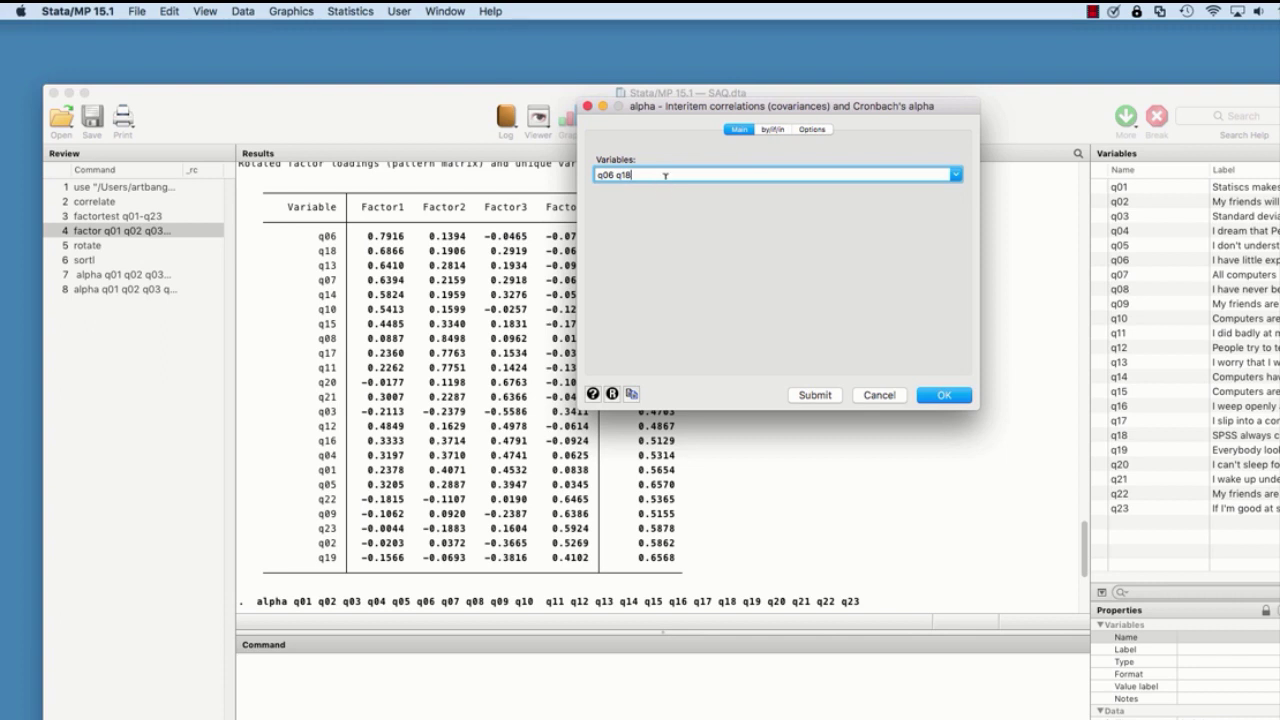
pyautogui.click(955, 174)
pyautogui.scroll(-2, 670, 215)
pyautogui.scroll(5, 670, 215)
pyautogui.click(633, 244)
# - Add q07, q14, q10 and q15, then run alpha on the seven Factor1 items (0.8234)
pyautogui.click(956, 176)
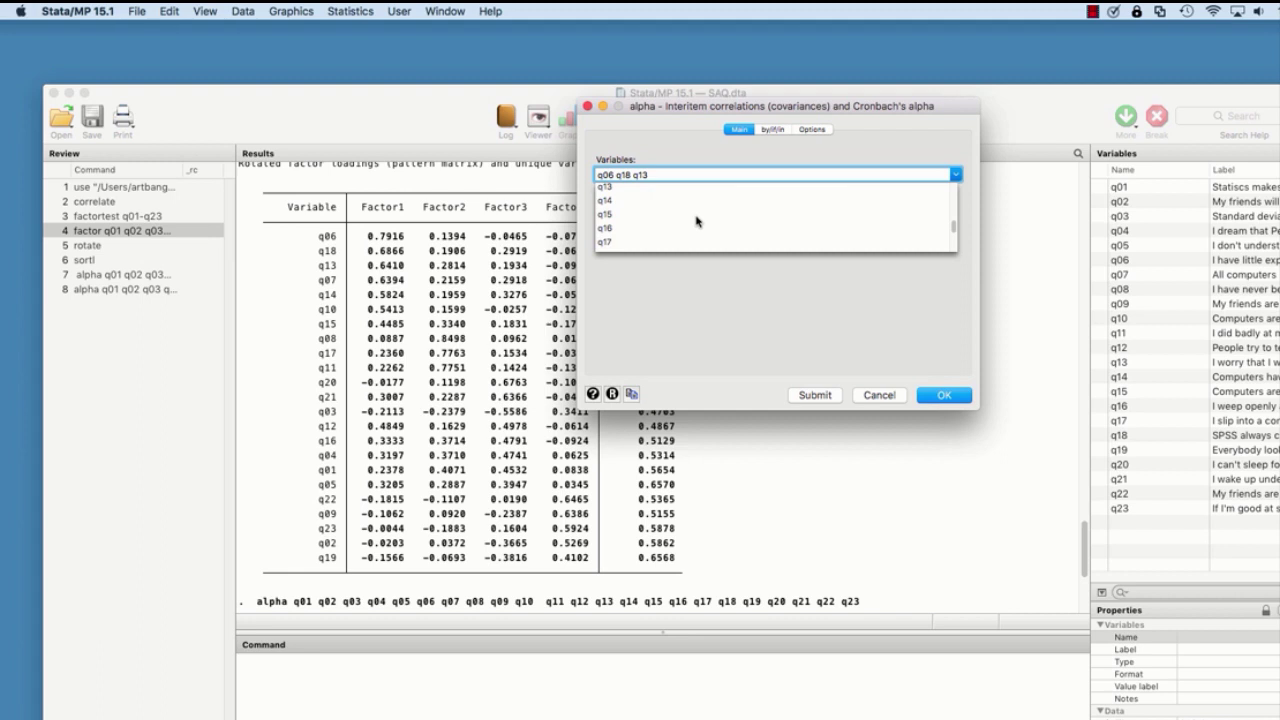
pyautogui.scroll(-2, 697, 221)
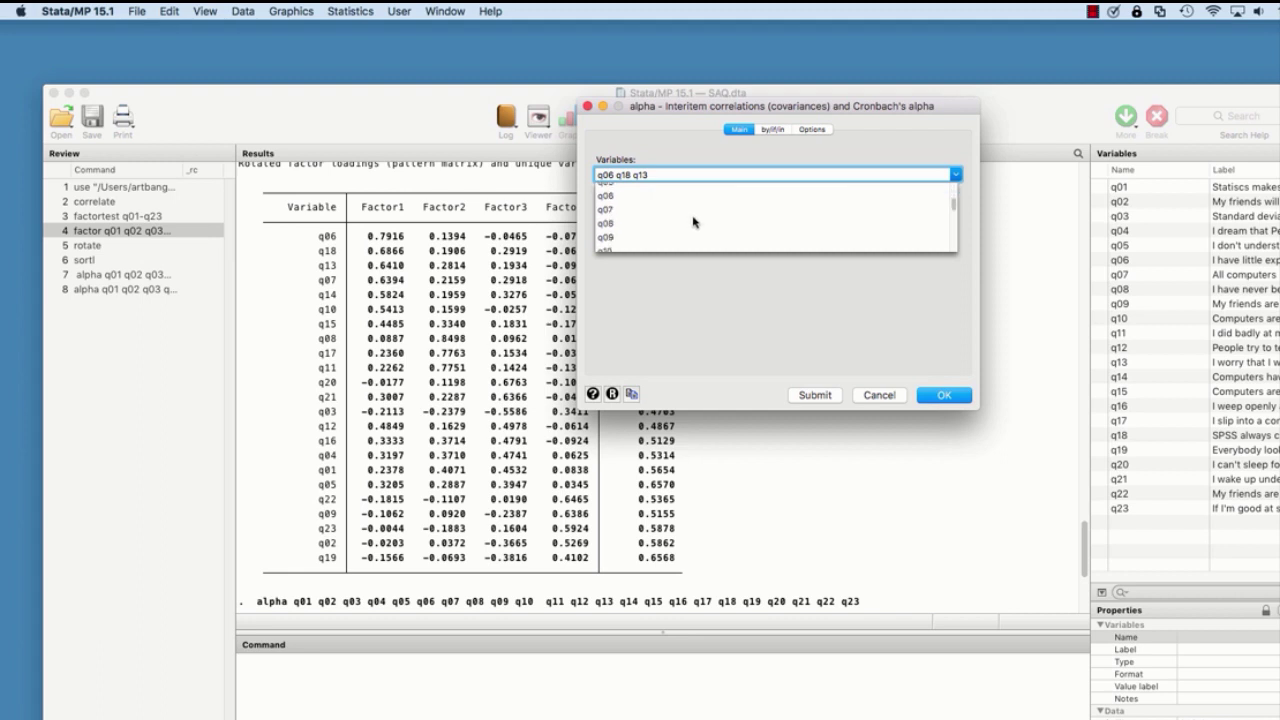
pyautogui.click(620, 218)
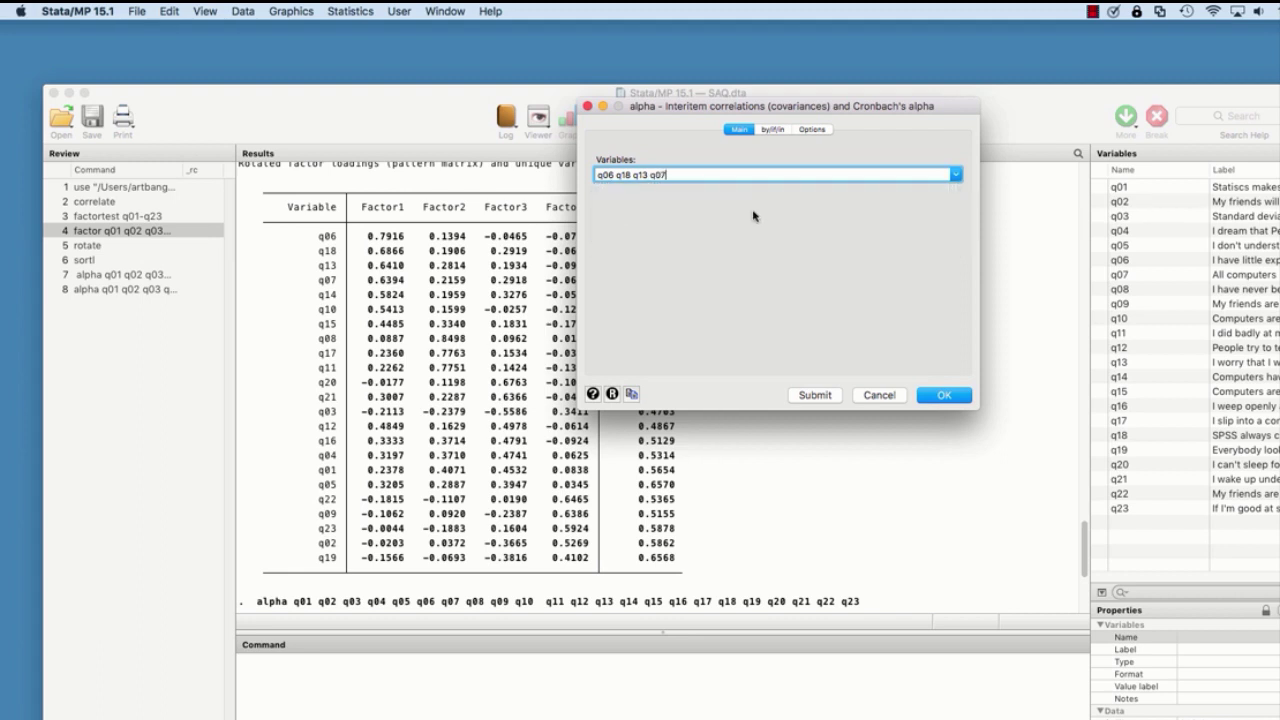
pyautogui.click(955, 177)
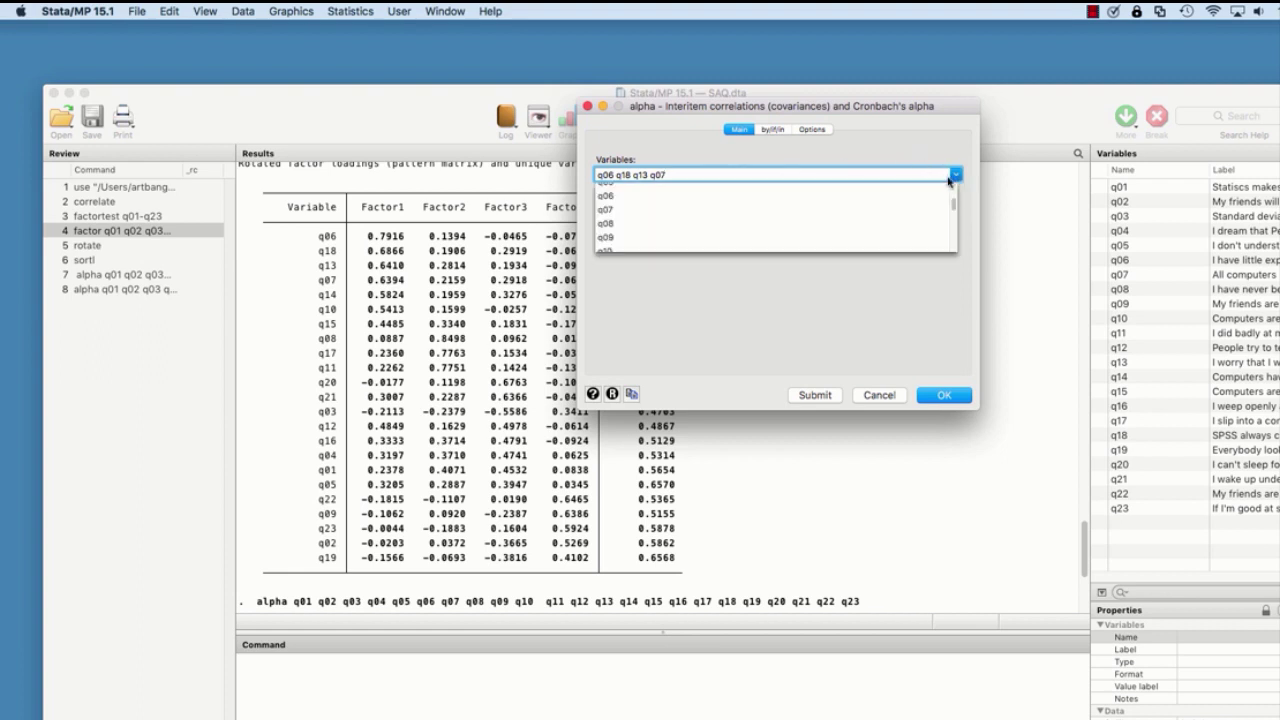
pyautogui.scroll(-3, 727, 208)
pyautogui.click(633, 228)
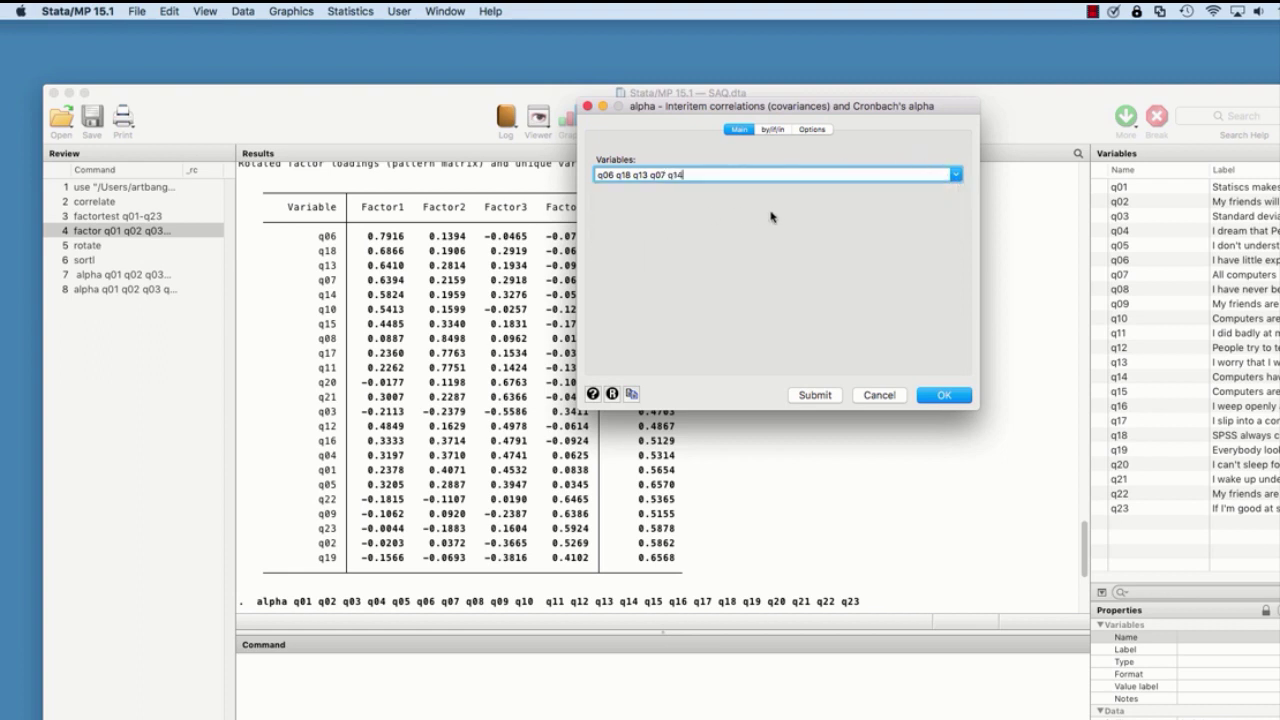
pyautogui.click(954, 175)
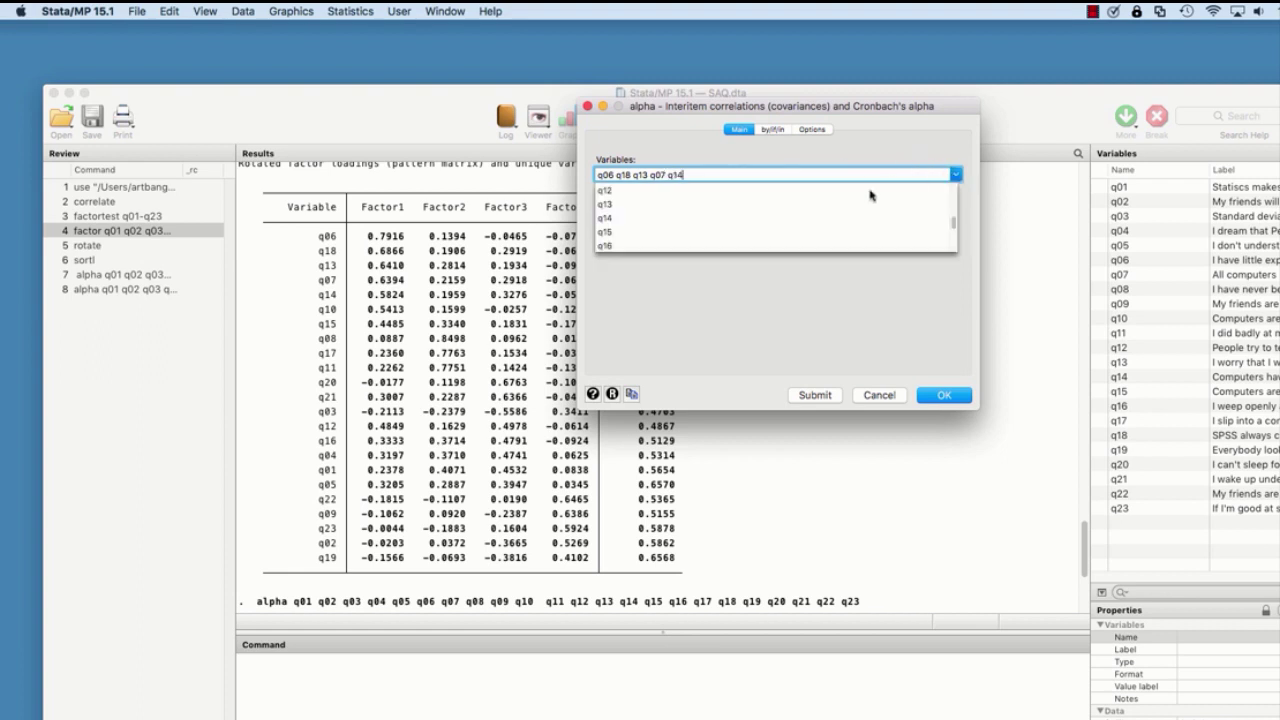
pyautogui.scroll(2, 727, 218)
pyautogui.click(612, 218)
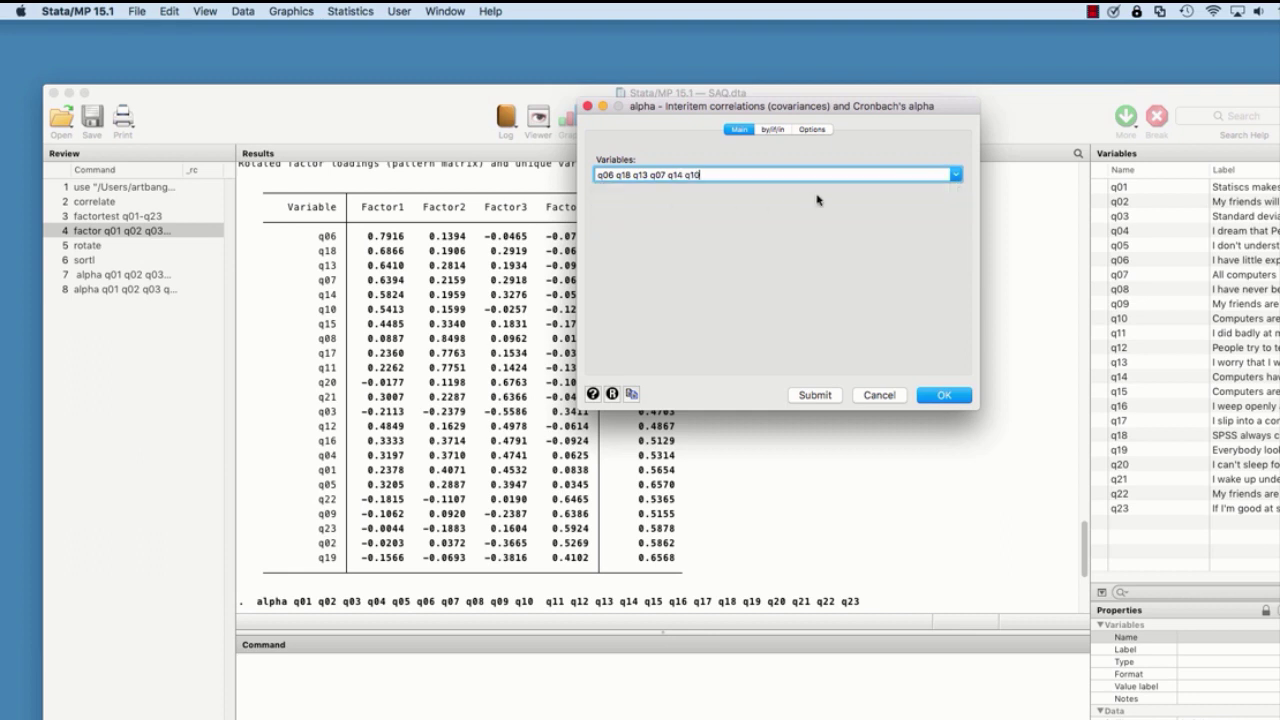
pyautogui.click(954, 175)
pyautogui.scroll(-3, 714, 220)
pyautogui.click(686, 231)
pyautogui.click(840, 396)
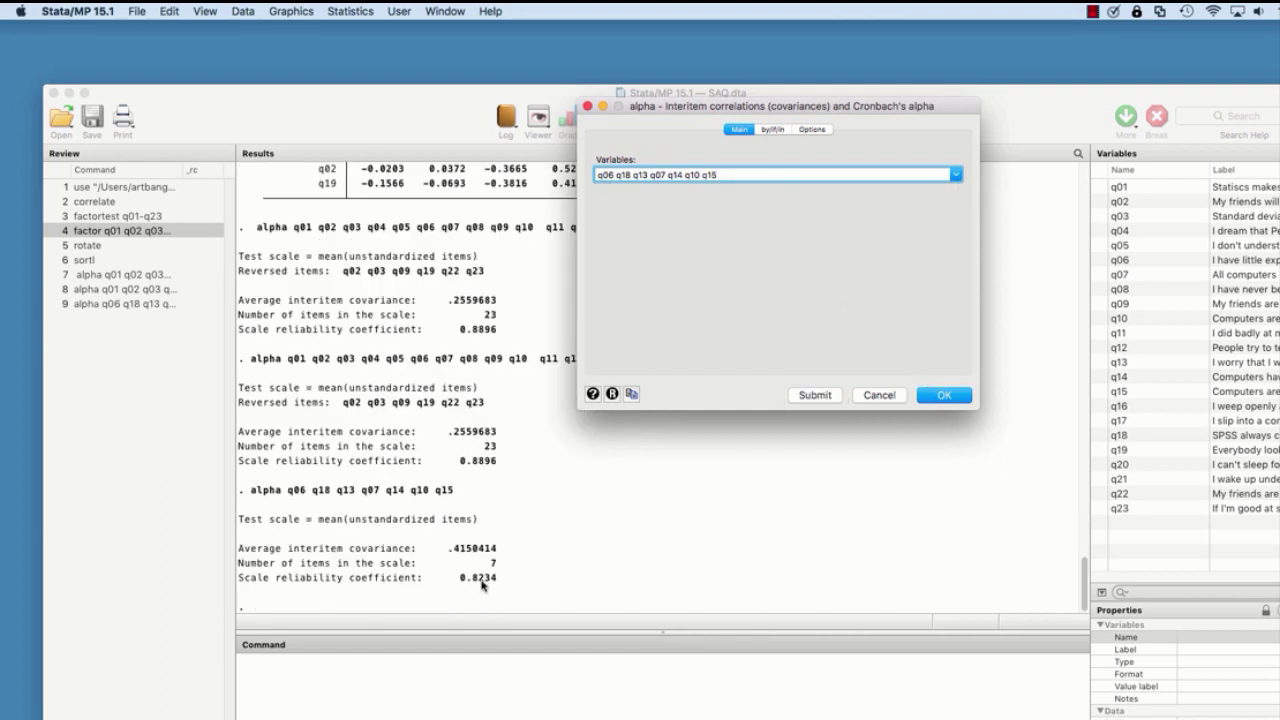
# - Move the alpha dialog aside and scroll Results back up to the sorted factor loadings
pyautogui.moveTo(664, 104); pyautogui.dragTo(830, 81)
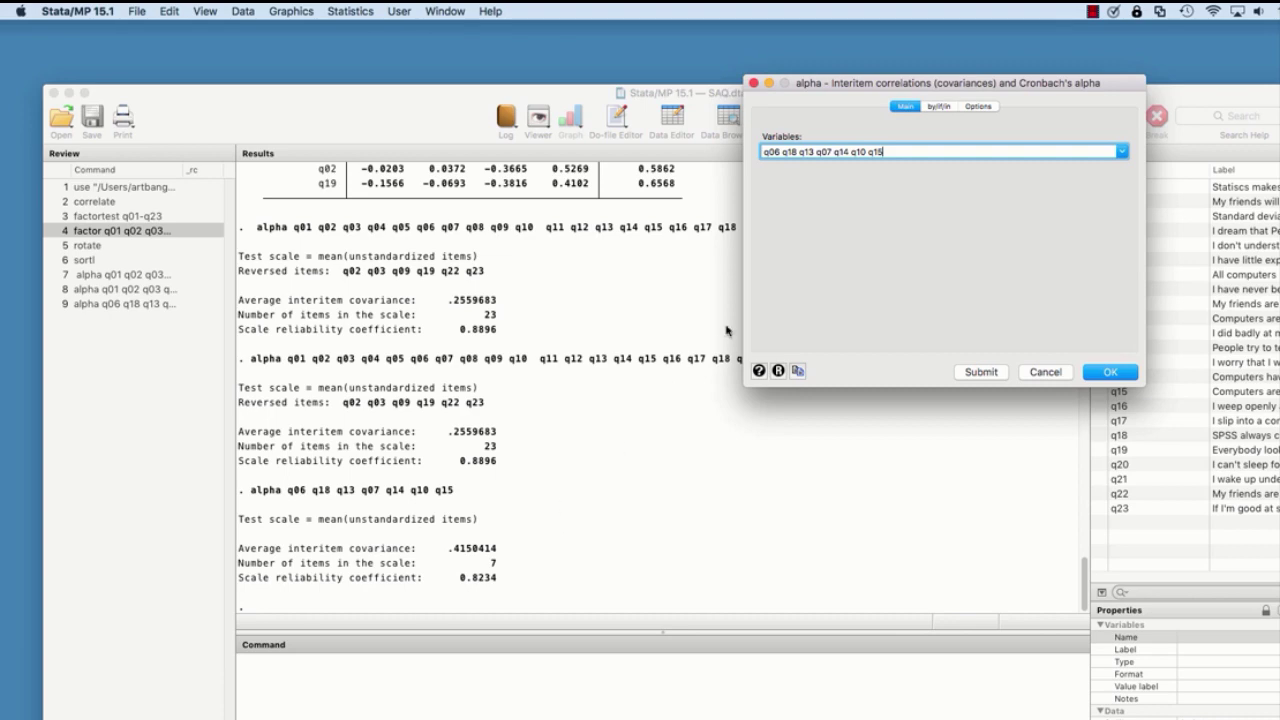
pyautogui.click(624, 200)
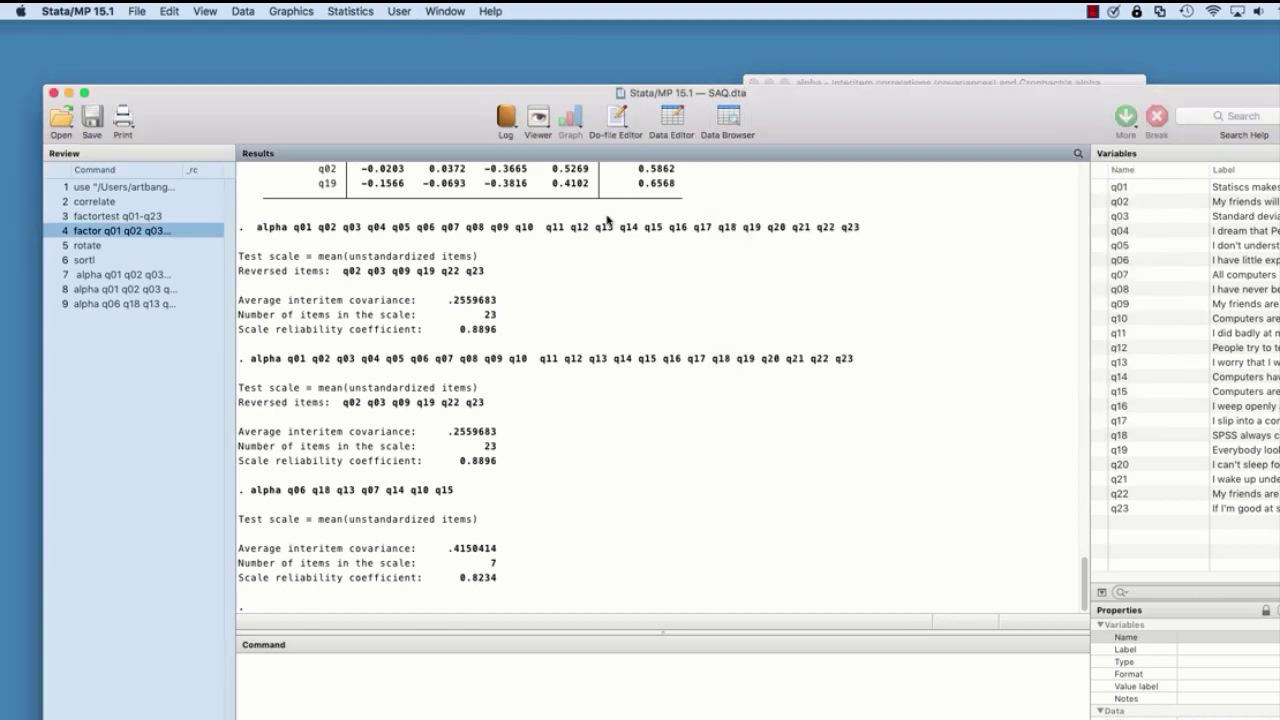
pyautogui.scroll(10, 485, 258)
pyautogui.scroll(3, 485, 258)
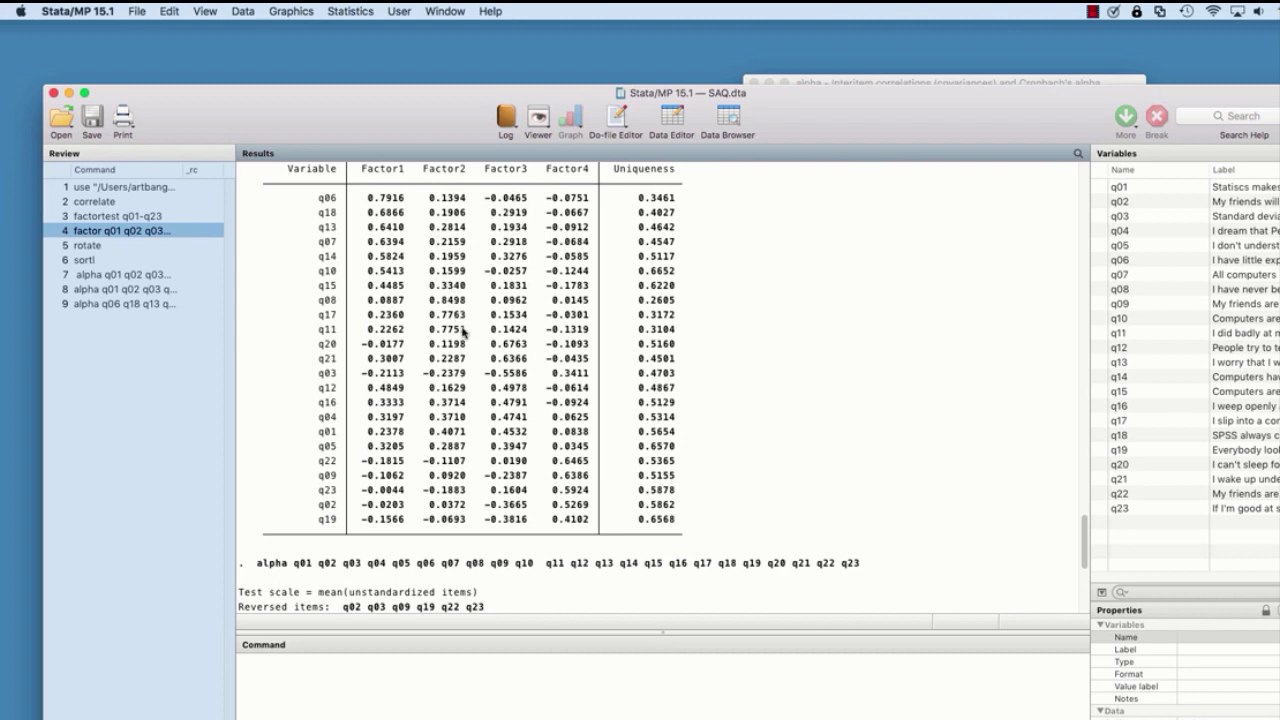
# - Bring the alpha dialog back over the results and clear its Variables list
pyautogui.click(818, 82)
pyautogui.moveTo(818, 82); pyautogui.dragTo(683, 97)
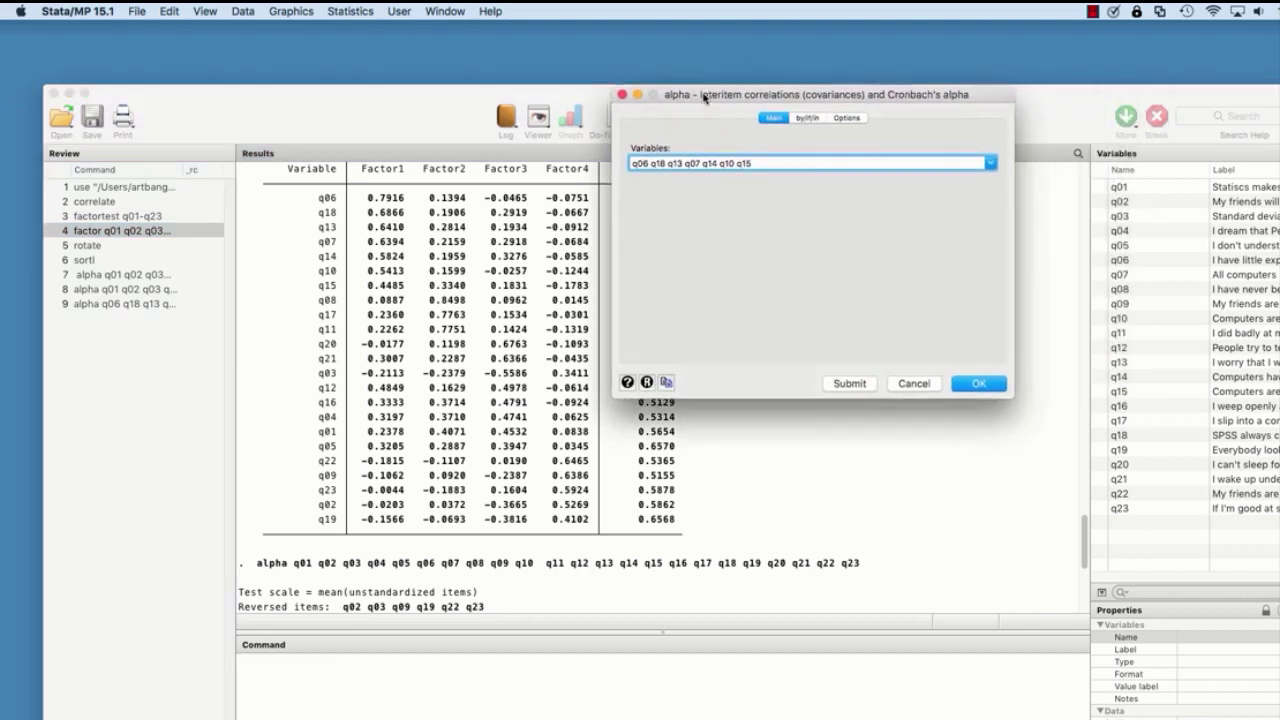
pyautogui.moveTo(757, 166); pyautogui.dragTo(582, 166)
pyautogui.press('BackSpace')
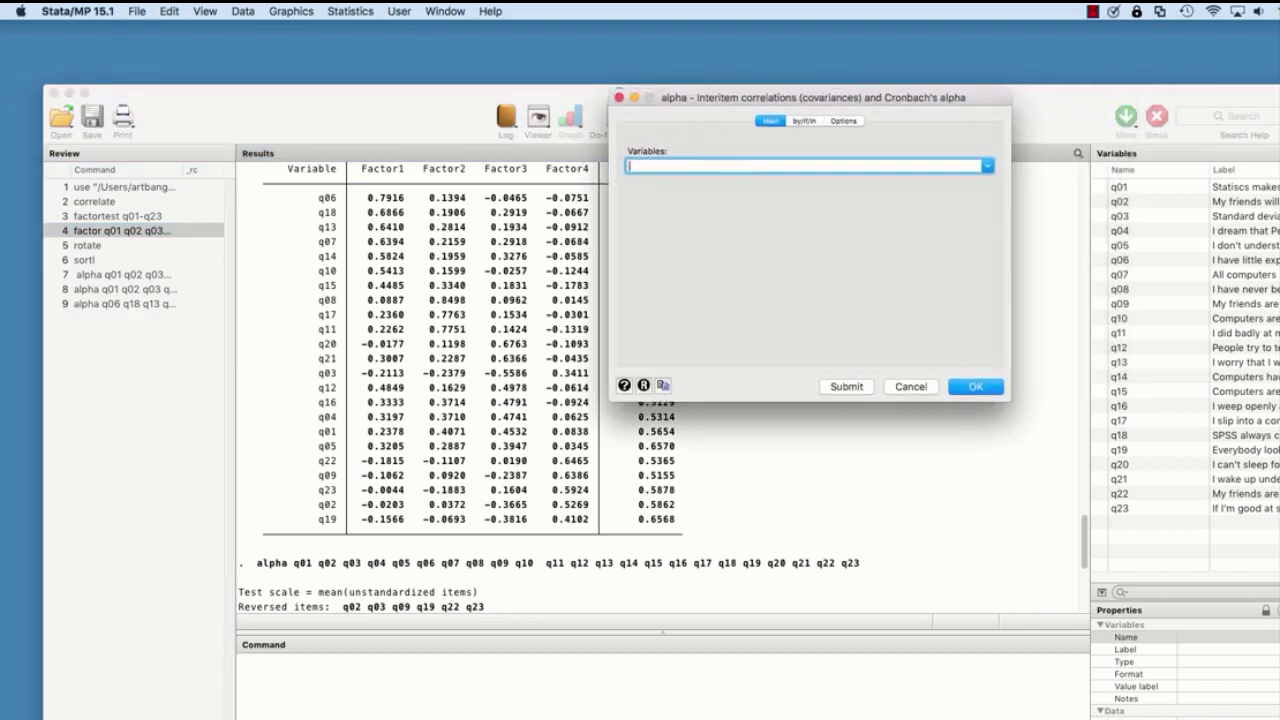
# - Pick q08, q16 and q11 as items and run alpha, giving 0.6995
pyautogui.click(987, 166)
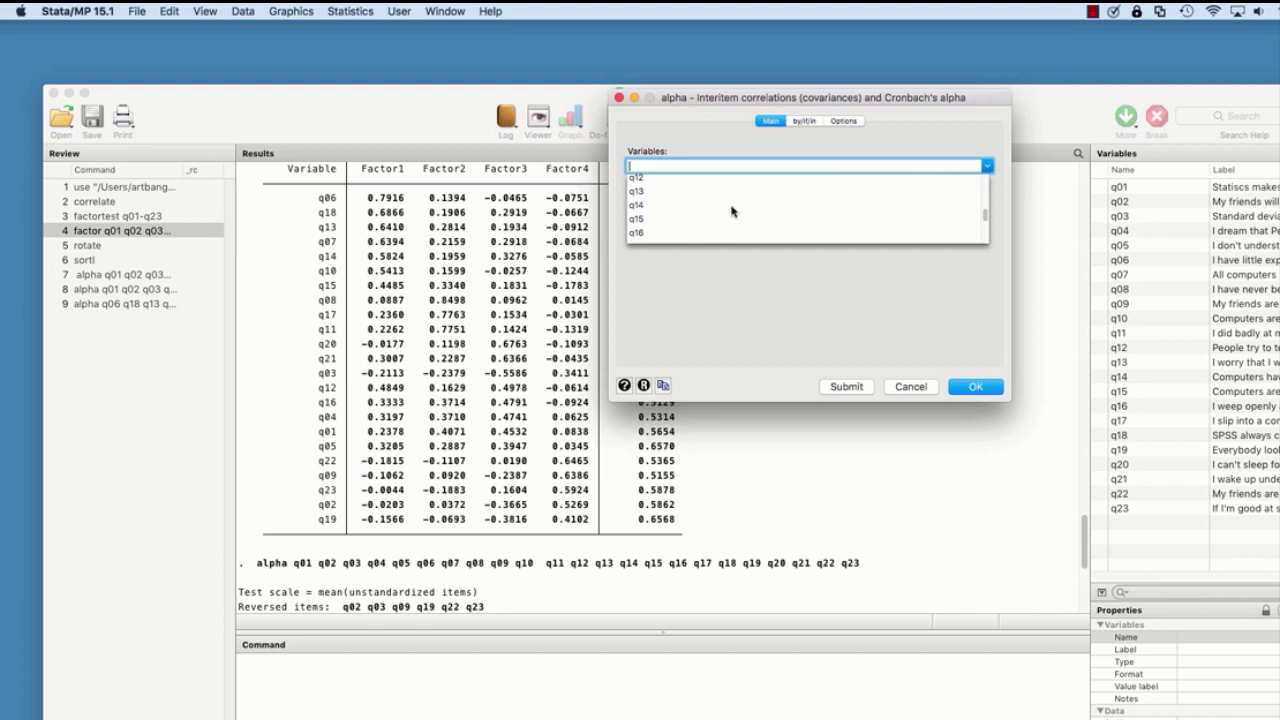
pyautogui.scroll(3, 664, 214)
pyautogui.click(642, 181)
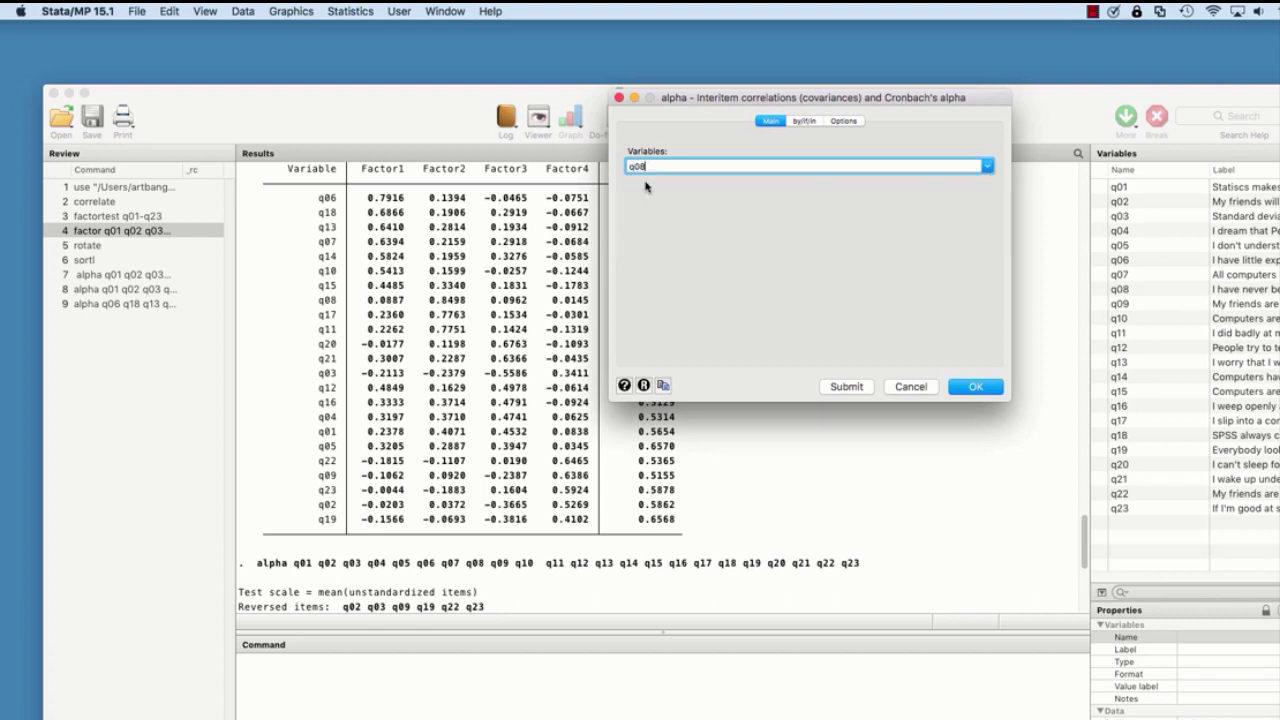
pyautogui.click(984, 164)
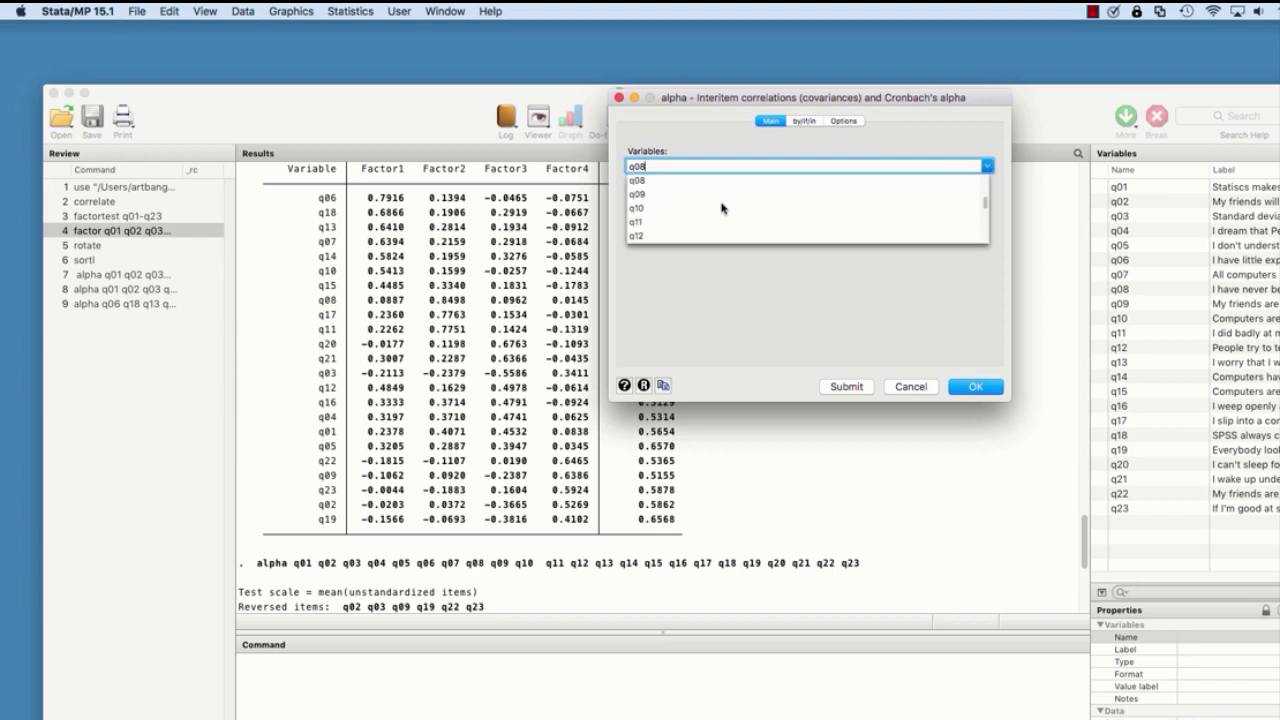
pyautogui.scroll(-2, 724, 209)
pyautogui.click(656, 240)
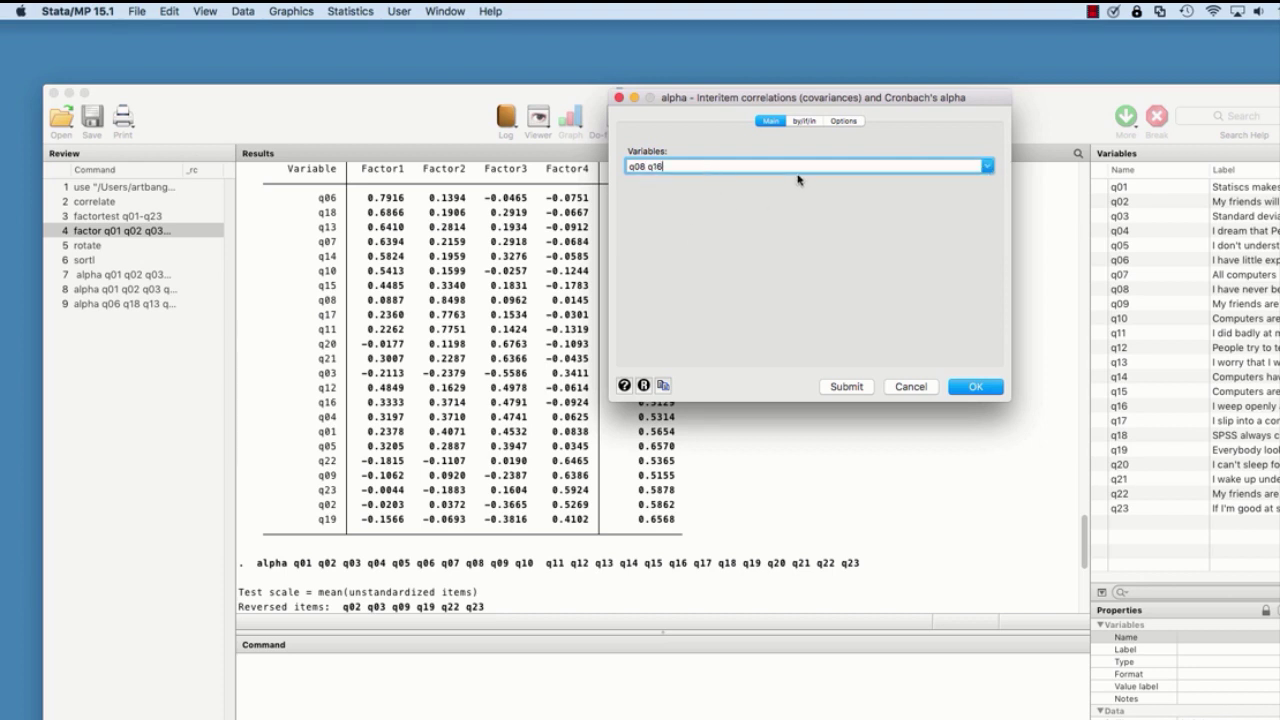
pyautogui.click(984, 166)
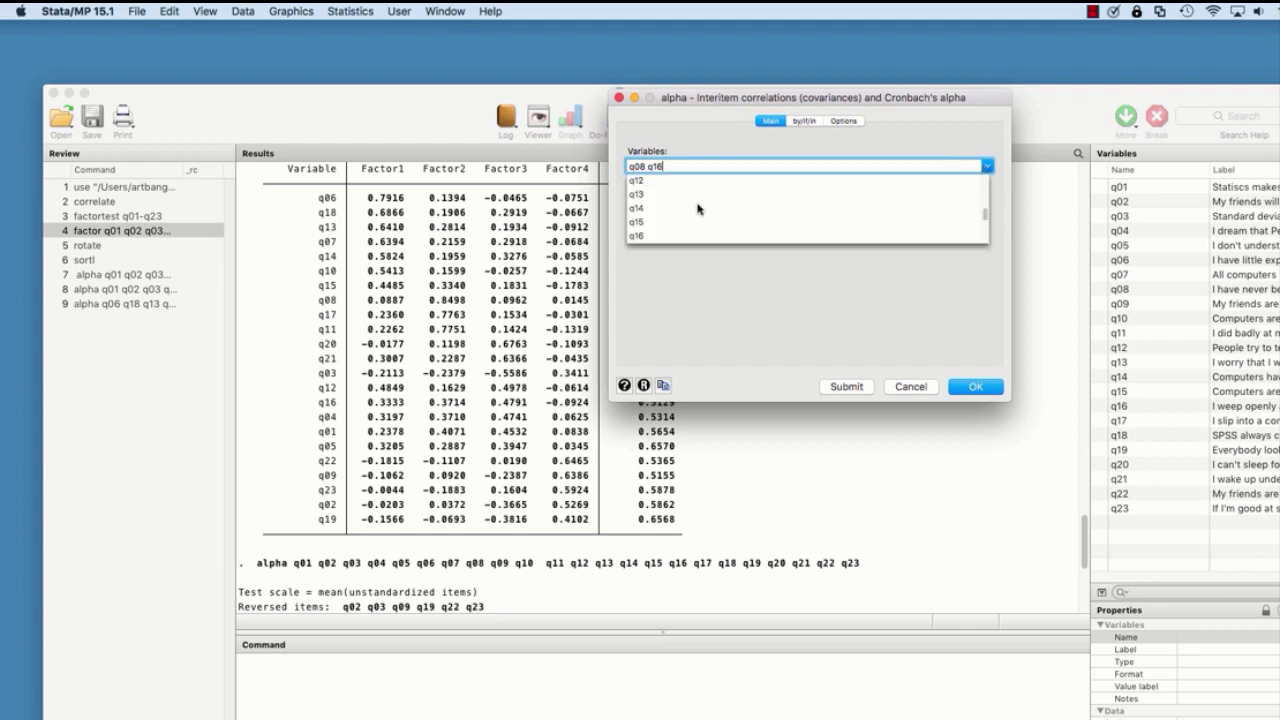
pyautogui.scroll(1, 646, 186)
pyautogui.click(645, 182)
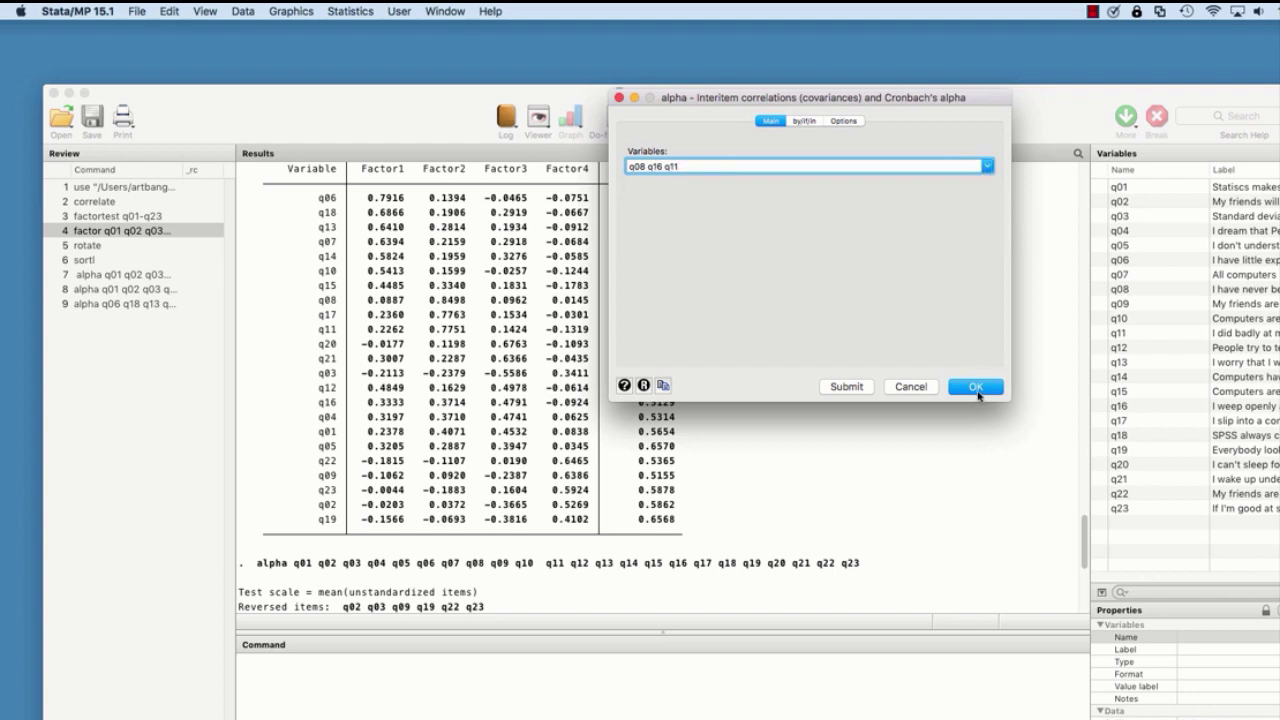
pyautogui.click(848, 387)
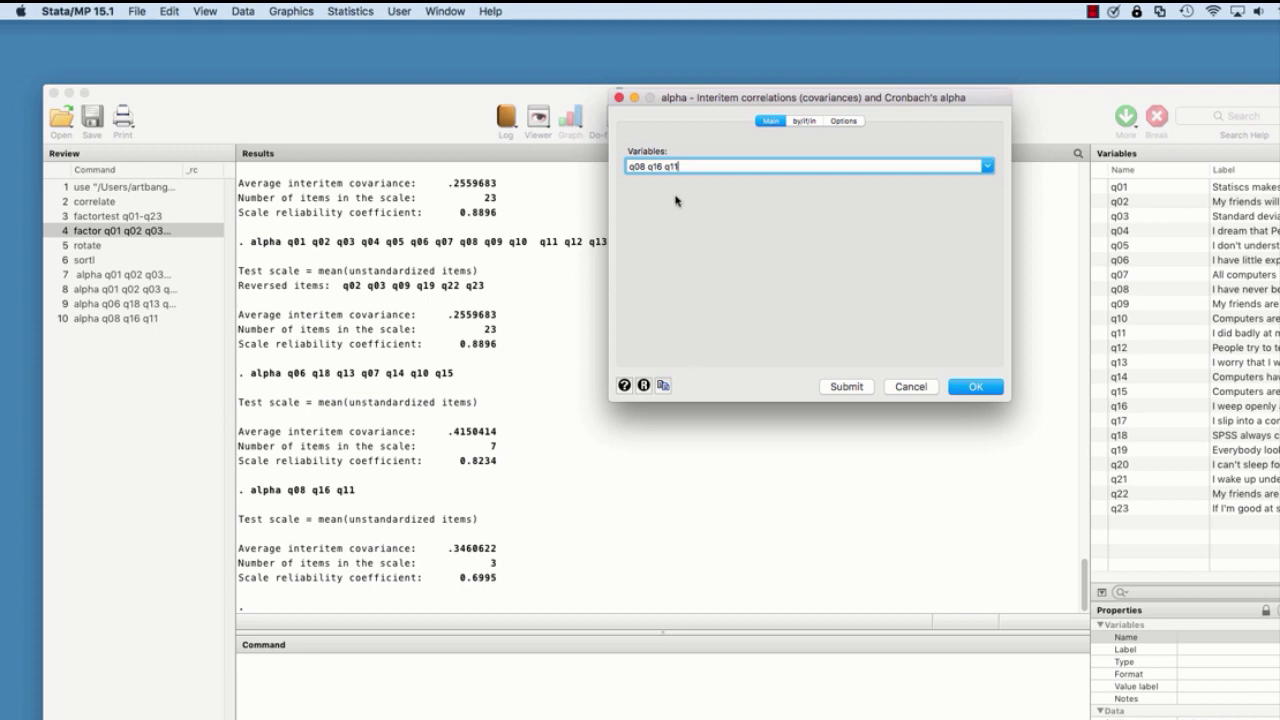
# - Swap q16 for q17 and rerun alpha on q08 q17 q11 with OK, giving 0.8194
pyautogui.click(661, 166)
pyautogui.press('BackSpace')
pyautogui.press('BackSpace')
pyautogui.press('BackSpace')
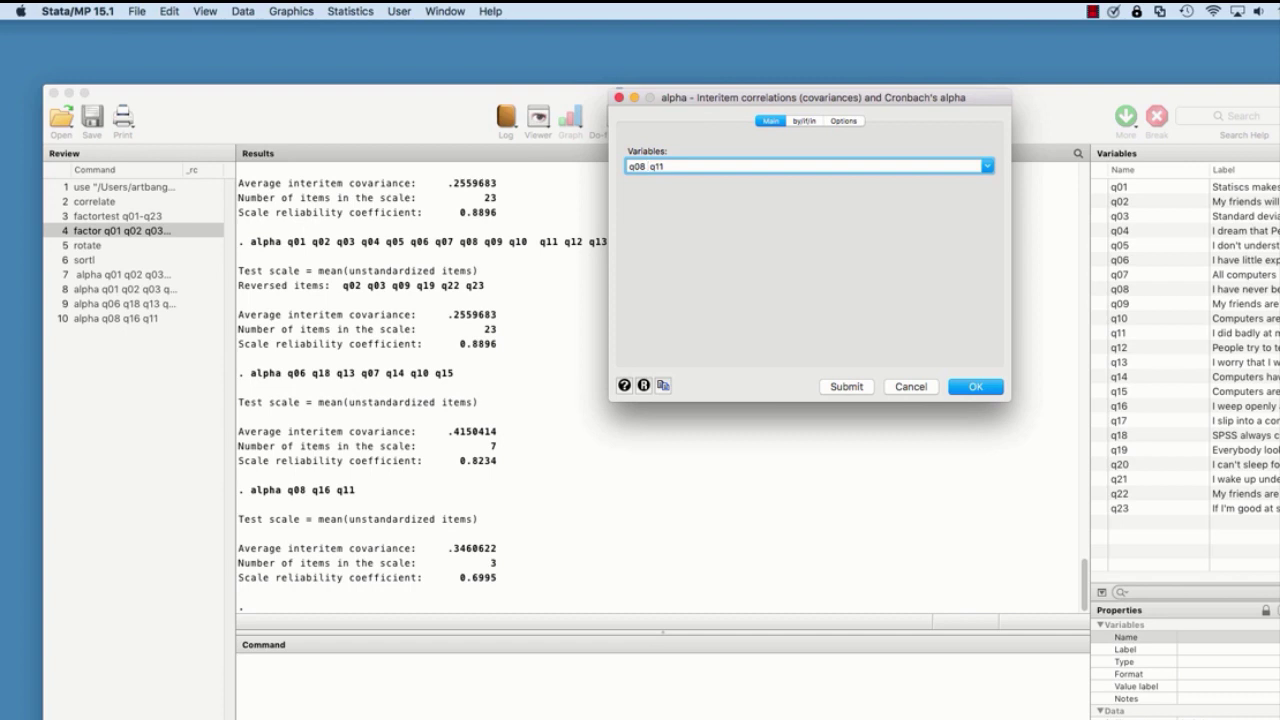
pyautogui.click(986, 166)
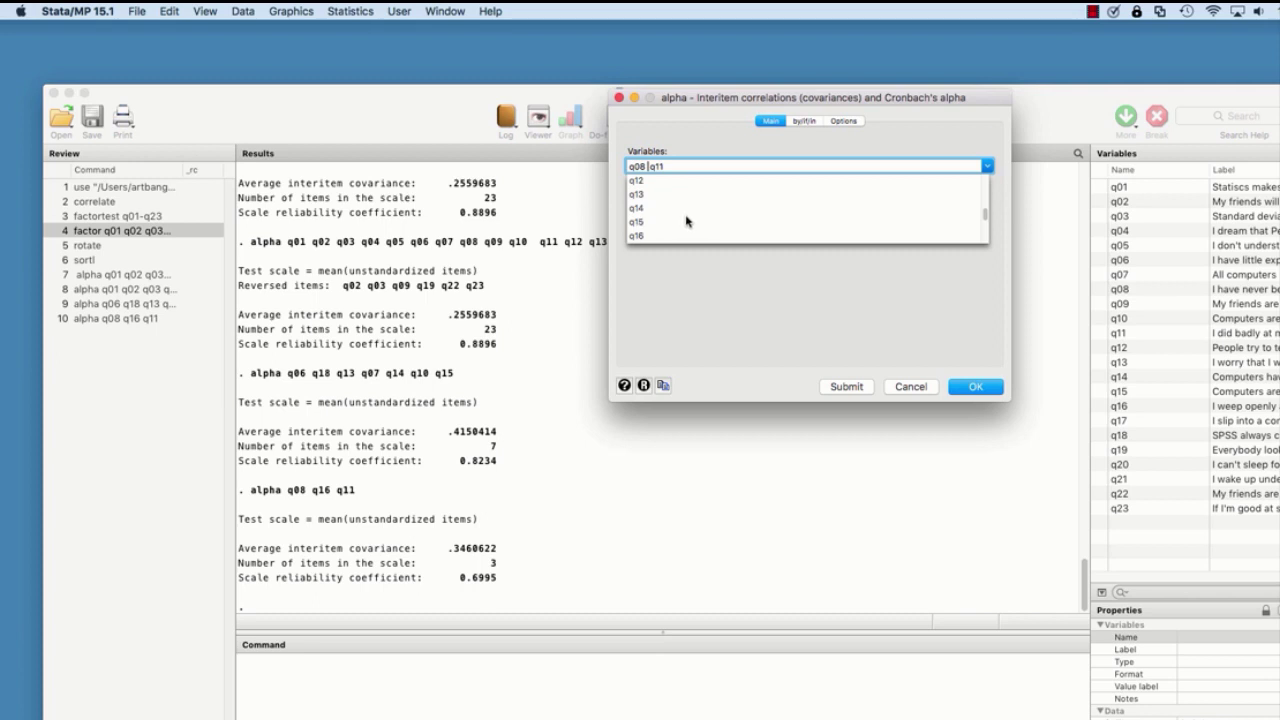
pyautogui.scroll(-2, 680, 225)
pyautogui.click(647, 214)
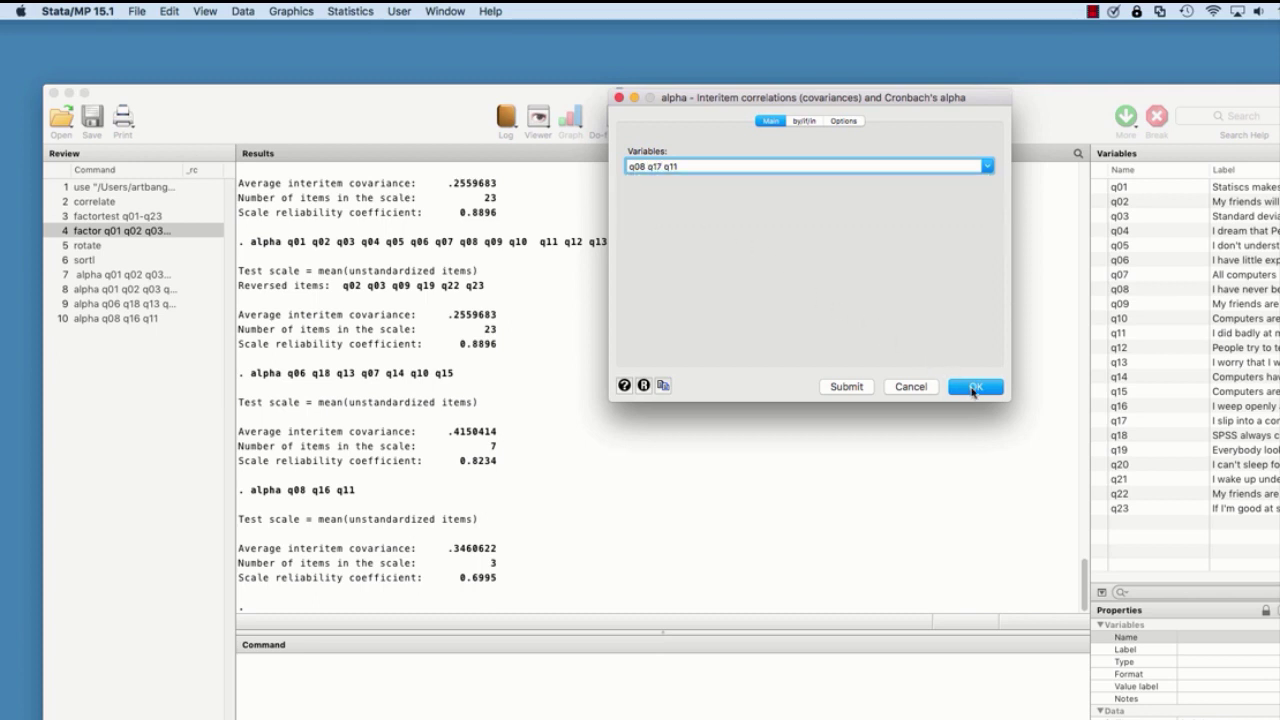
pyautogui.click(970, 388)
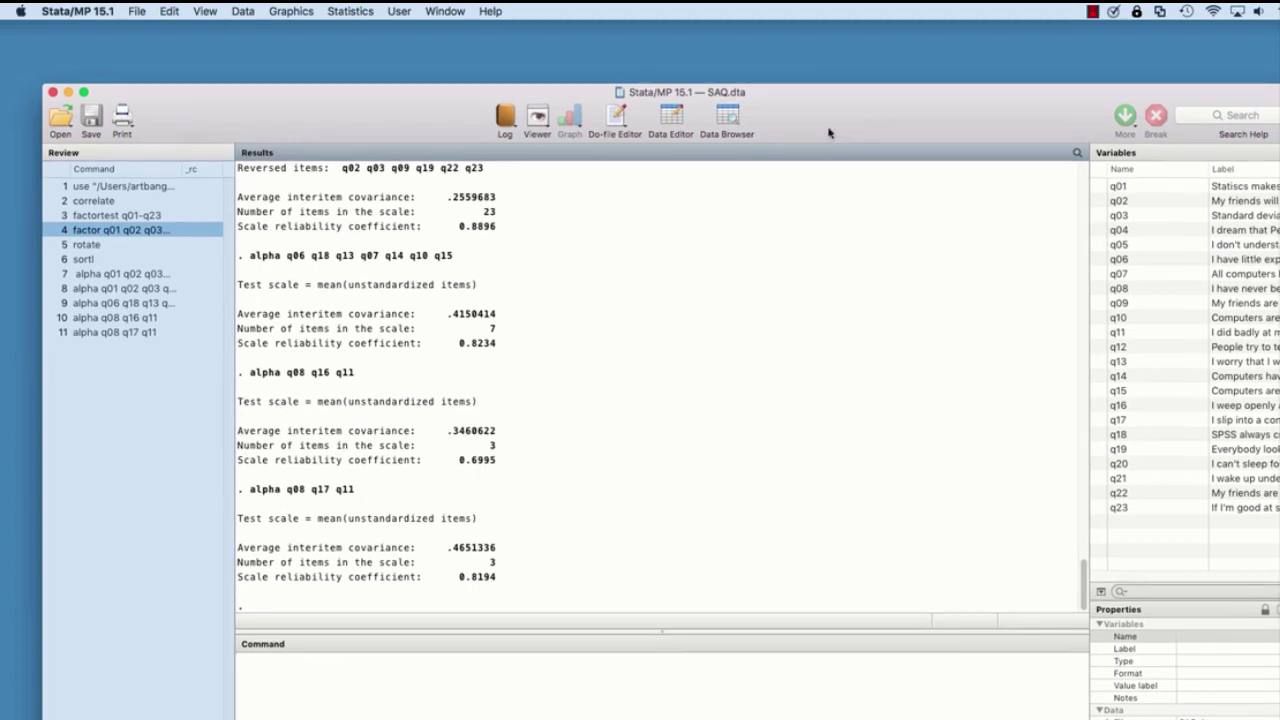
# - Reposition the Stata main window up and to the left
pyautogui.moveTo(829, 129)
pyautogui.mouseDown()
pyautogui.moveTo(829, 150)
pyautogui.moveTo(807, 123)
pyautogui.mouseUp()
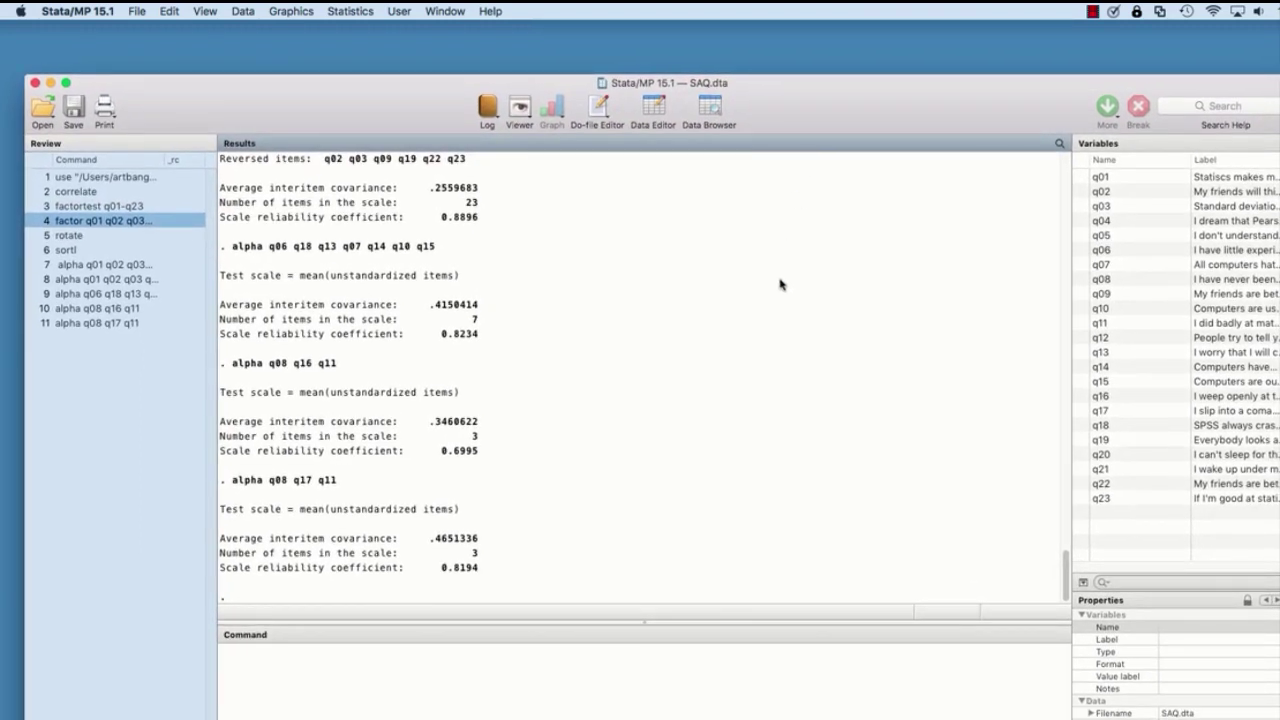
pyautogui.moveTo(786, 109); pyautogui.dragTo(709, 64)
# - Start a new Cronbach's alpha, clear the old items, and add q20 and q21
pyautogui.click(365, 13)
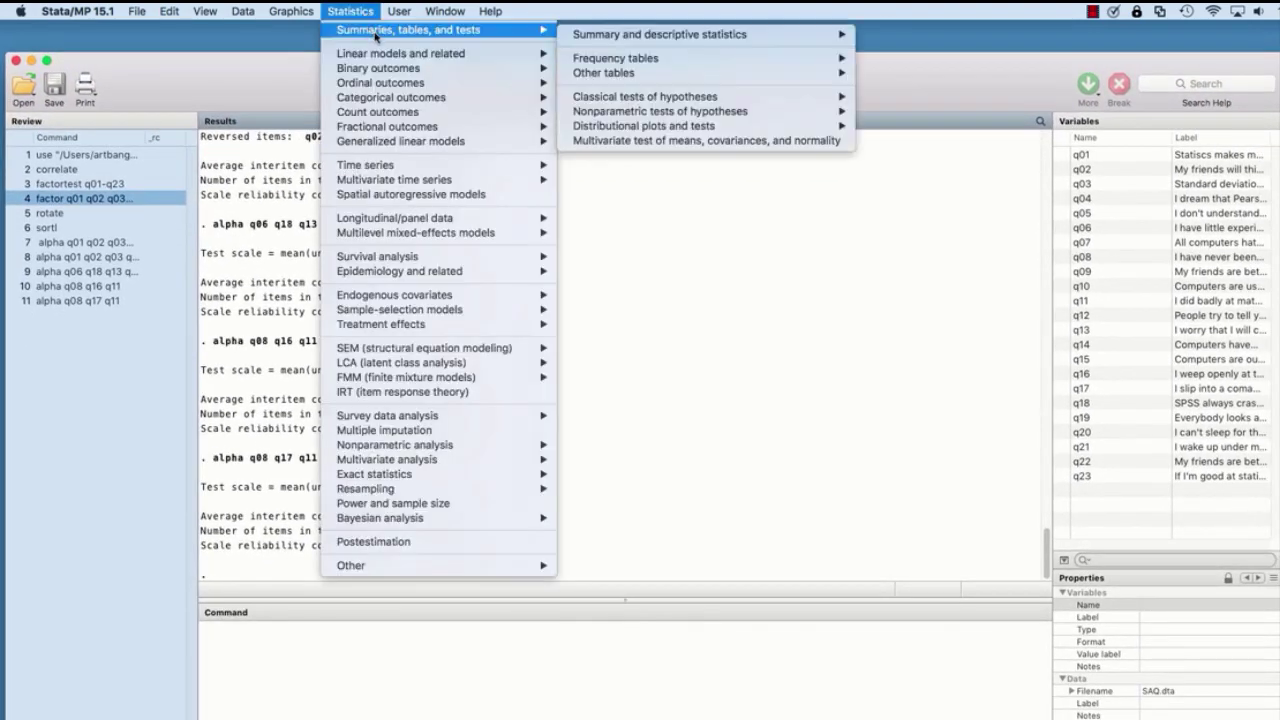
pyautogui.moveTo(408, 464)
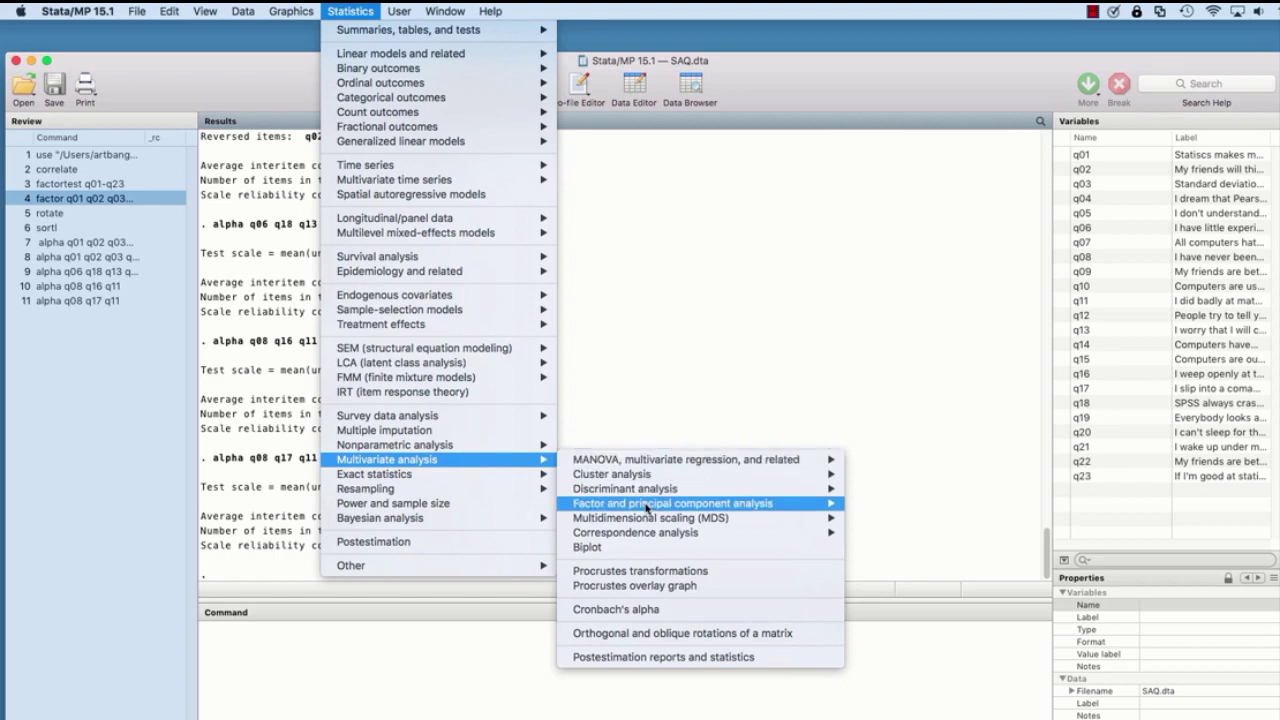
pyautogui.click(615, 609)
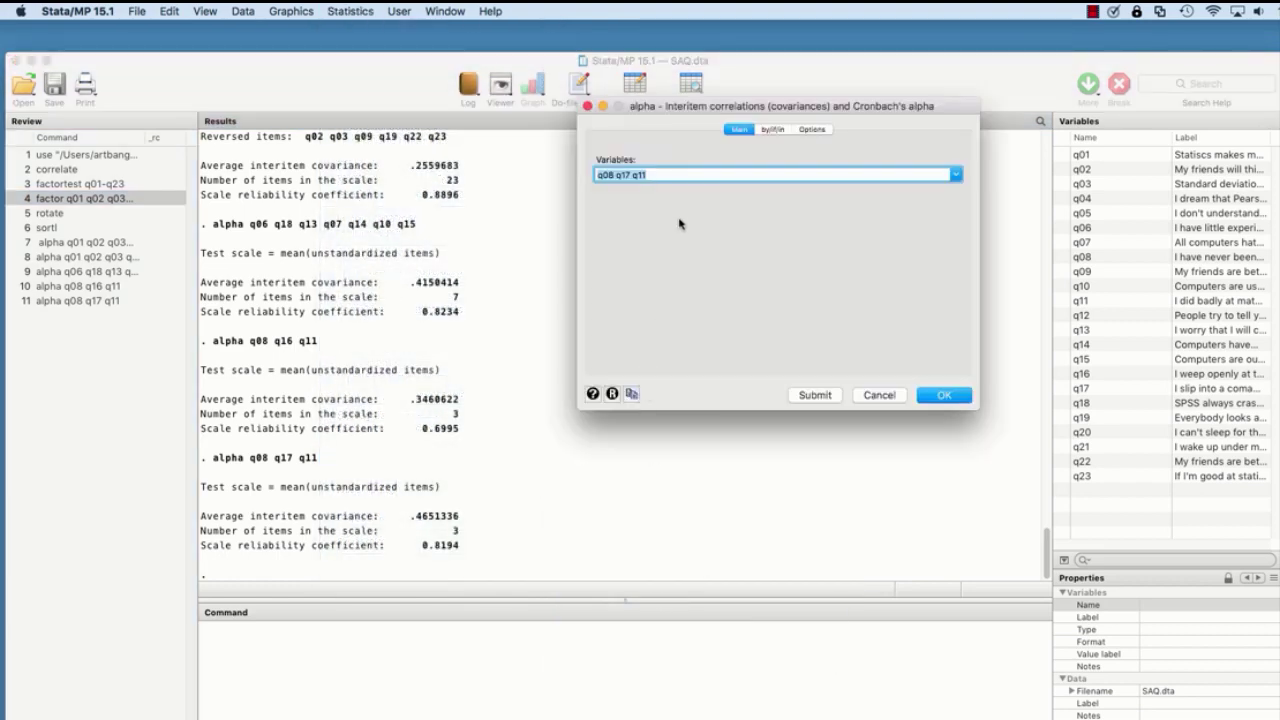
pyautogui.press('BackSpace')
pyautogui.click(956, 174)
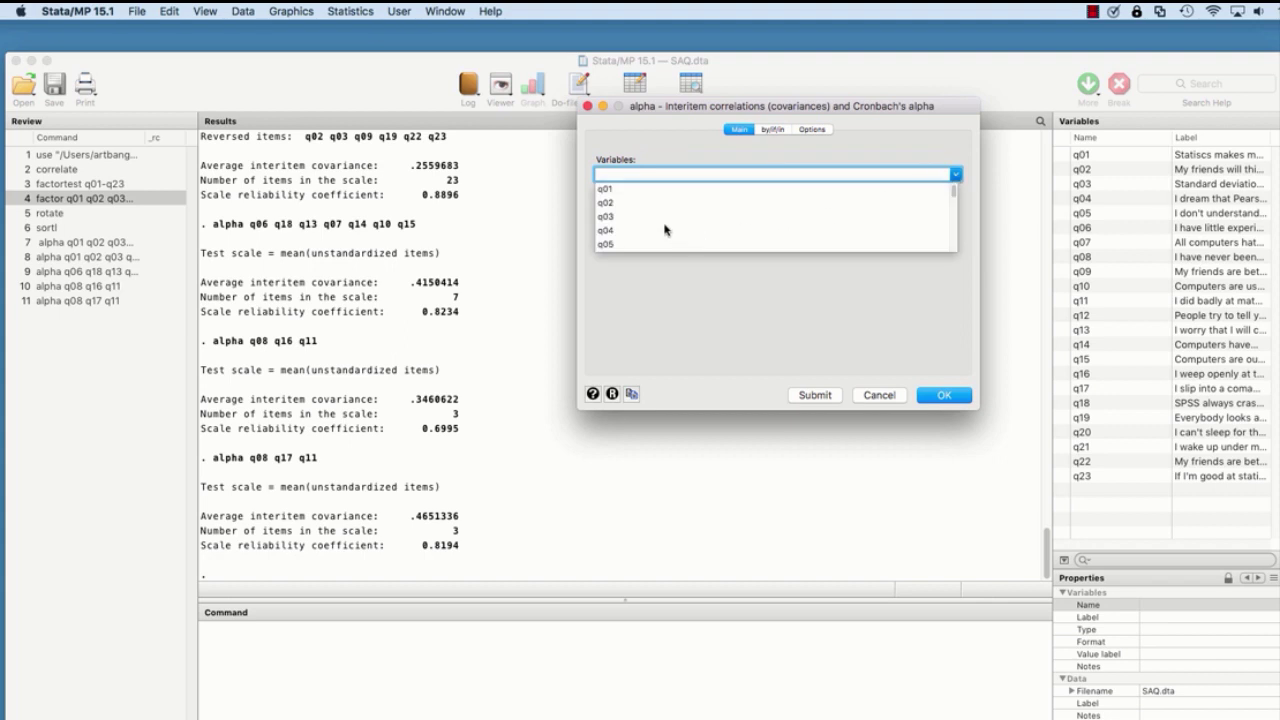
pyautogui.scroll(-3, 664, 231)
pyautogui.scroll(-4, 664, 231)
pyautogui.click(625, 242)
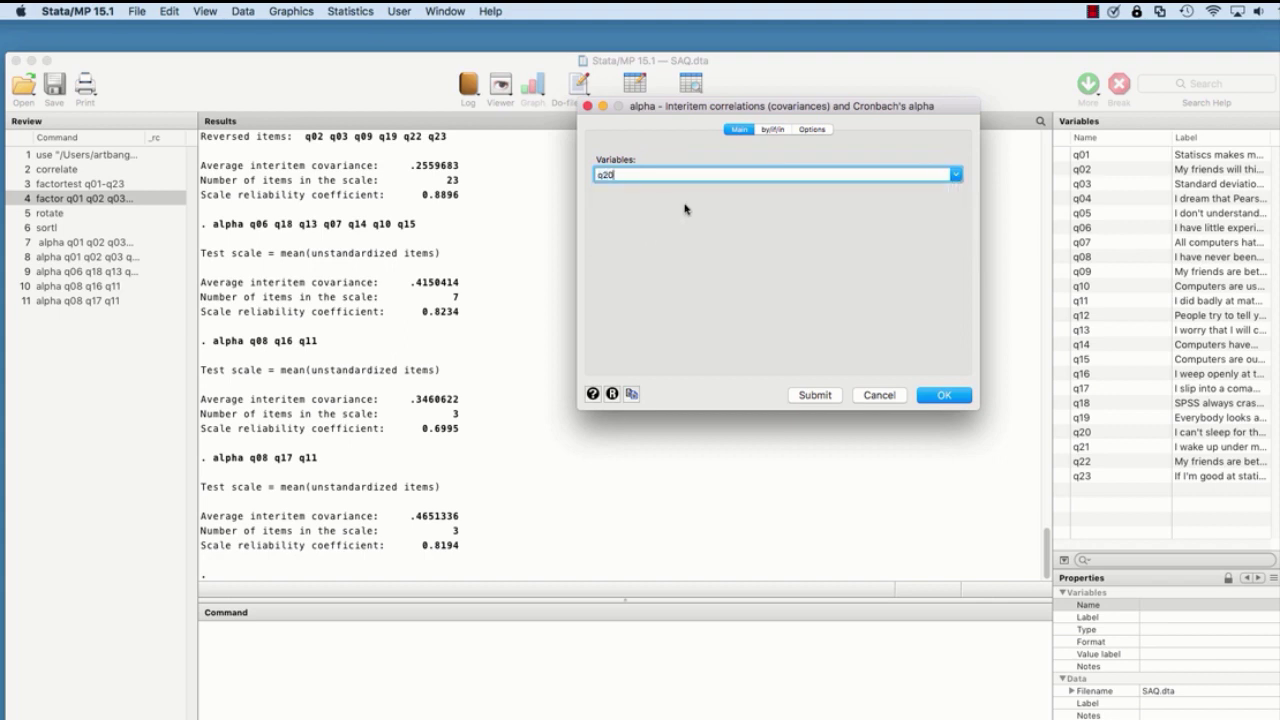
pyautogui.click(956, 175)
pyautogui.click(625, 228)
# - Add q03, q12 and q16 to the alpha item list
pyautogui.click(957, 175)
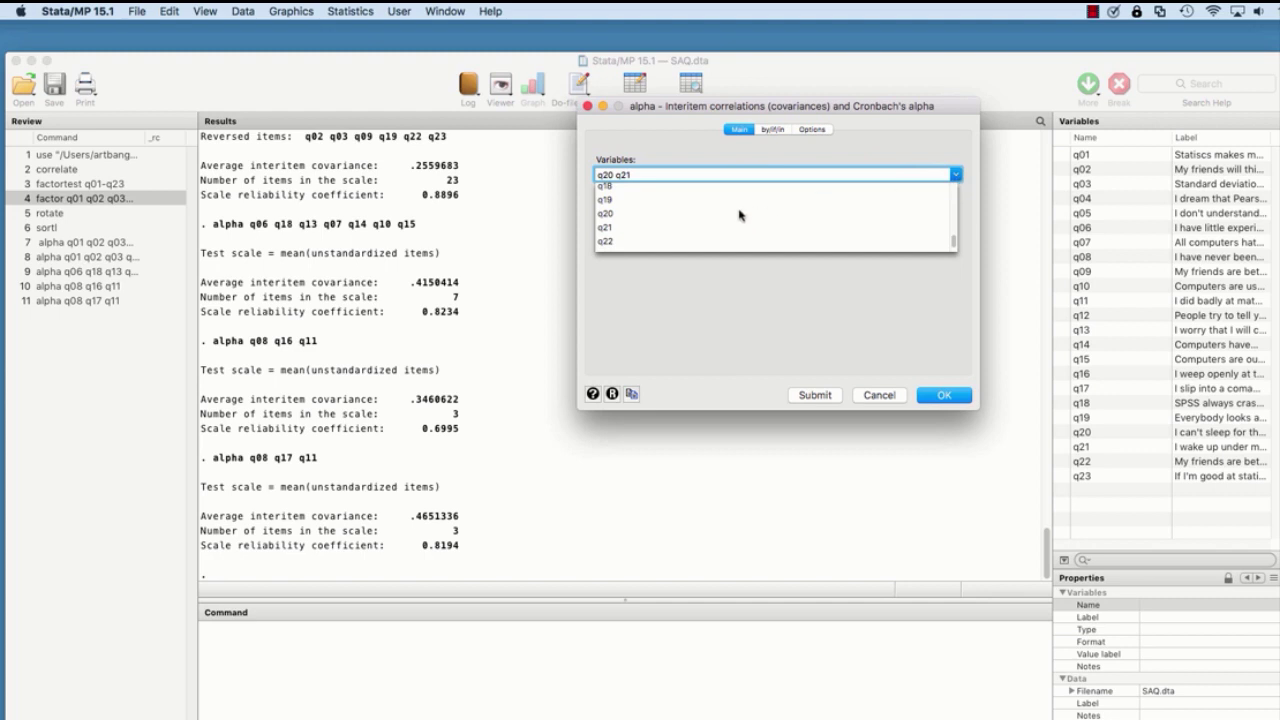
pyautogui.scroll(5, 727, 217)
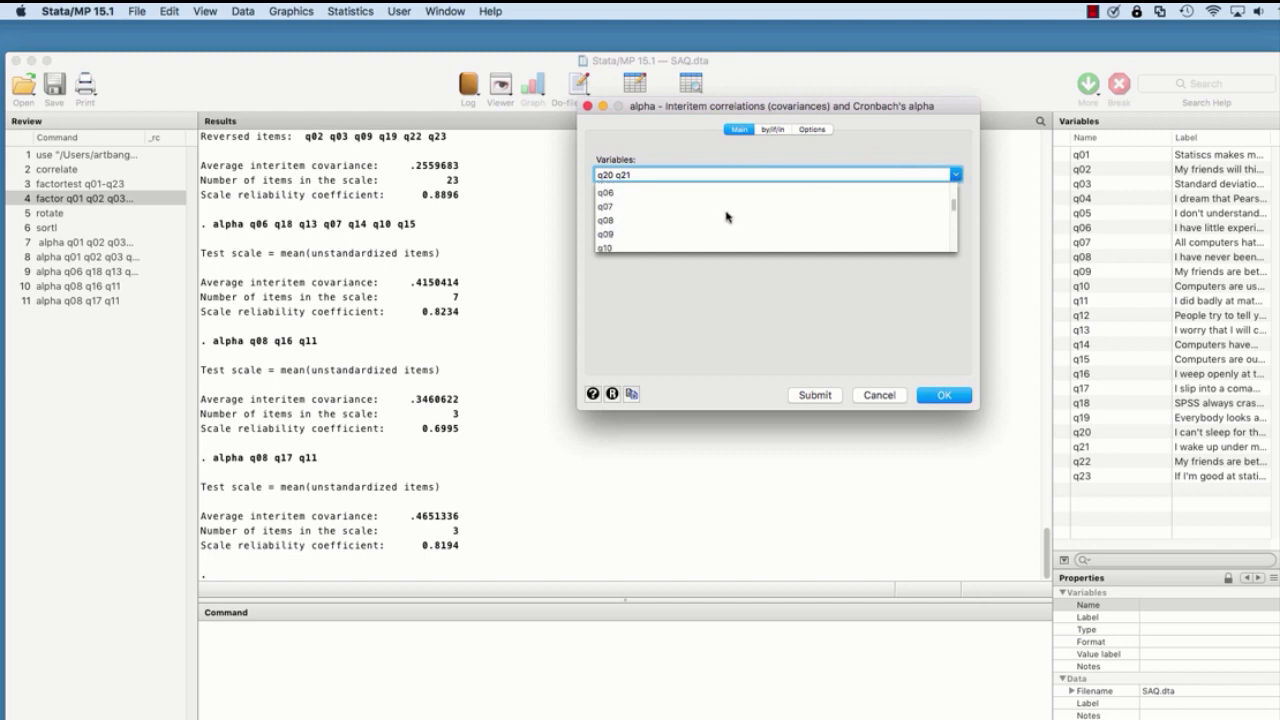
pyautogui.scroll(2, 700, 206)
pyautogui.click(634, 207)
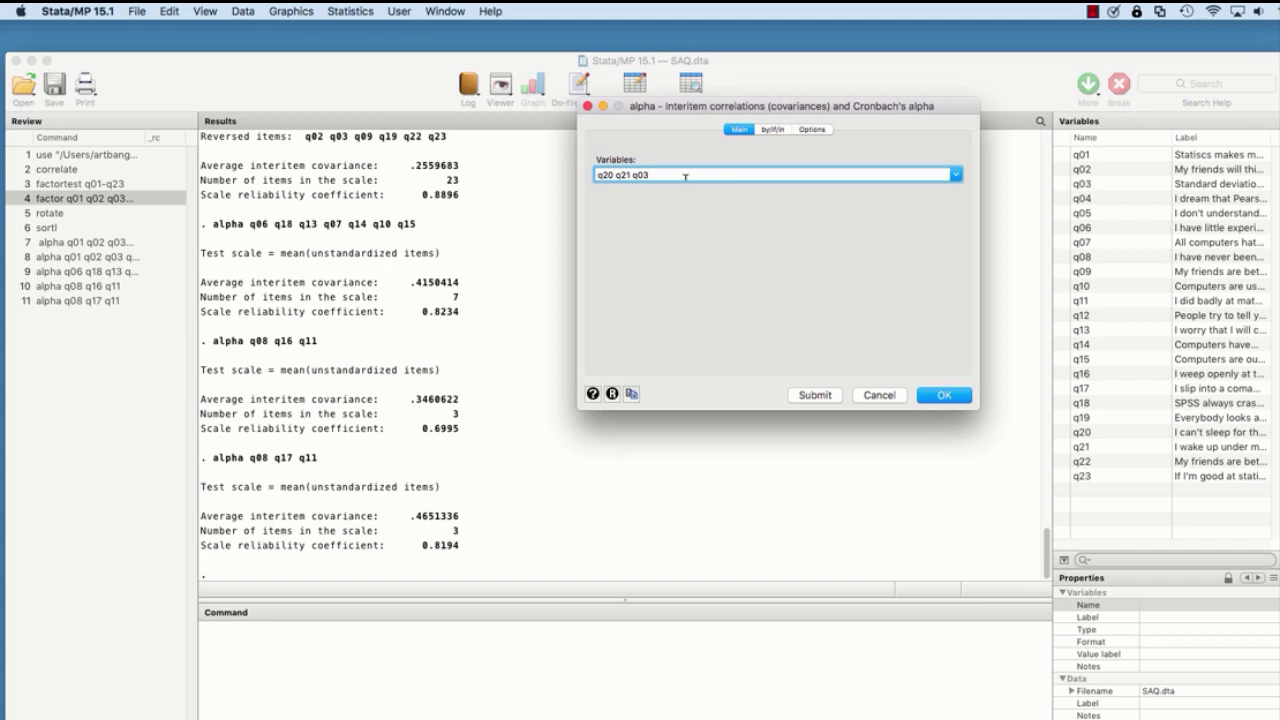
pyautogui.click(955, 175)
pyautogui.scroll(-5, 743, 223)
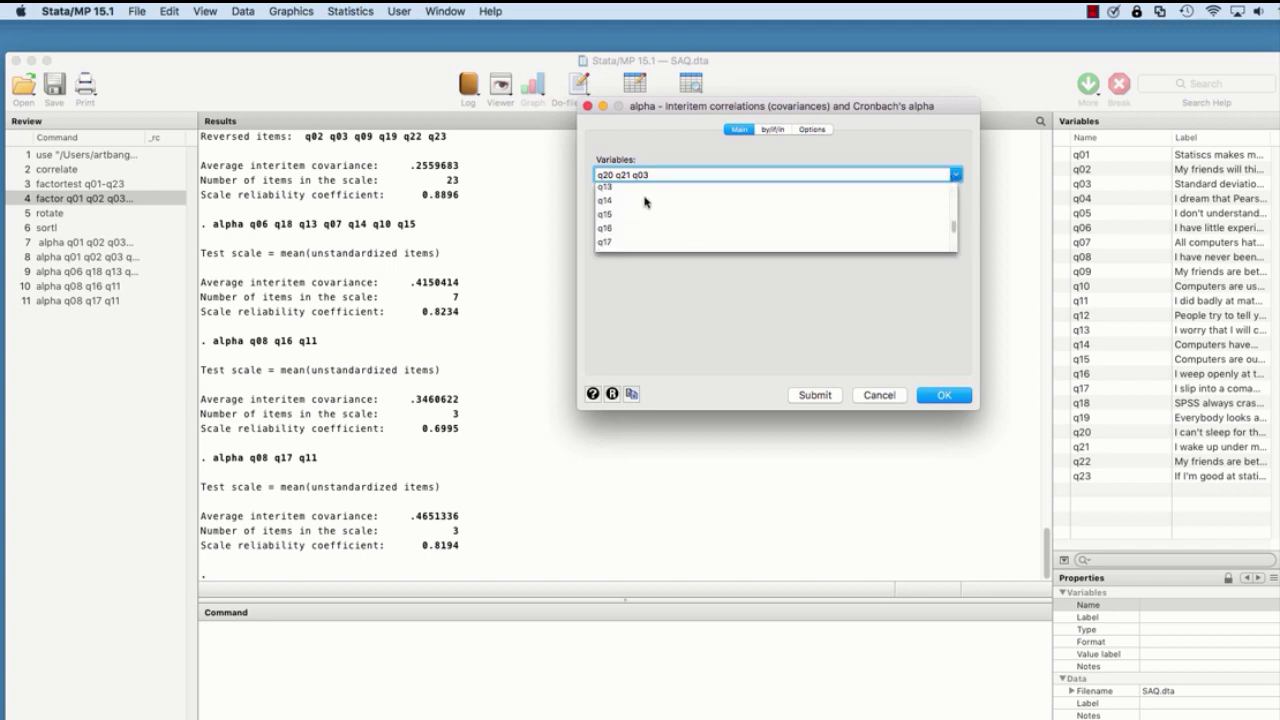
pyautogui.scroll(2, 631, 207)
pyautogui.click(608, 189)
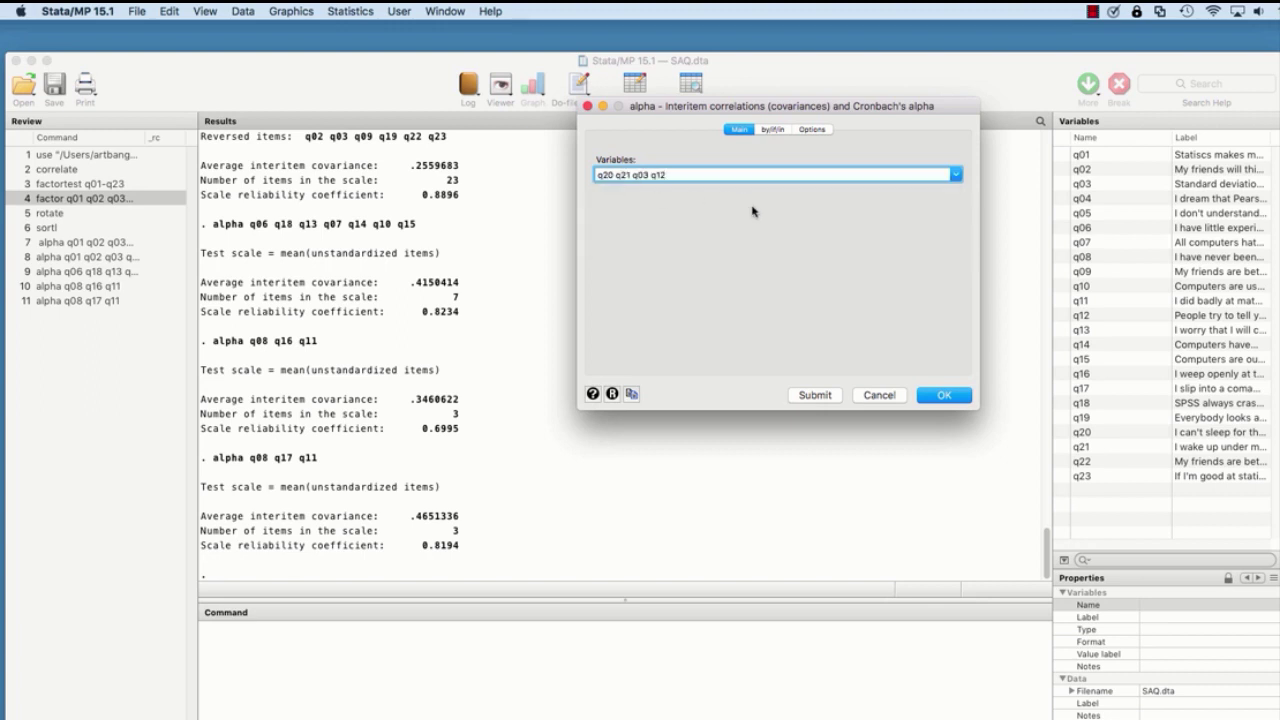
pyautogui.click(957, 175)
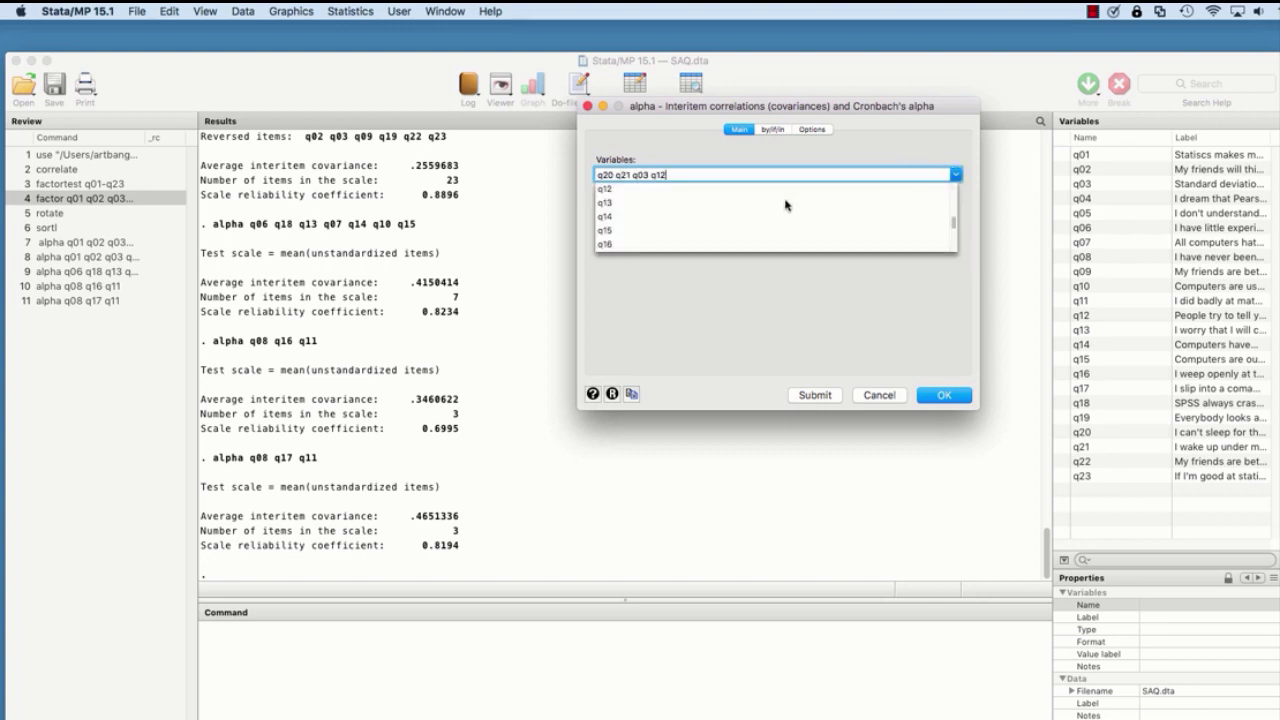
pyautogui.click(618, 245)
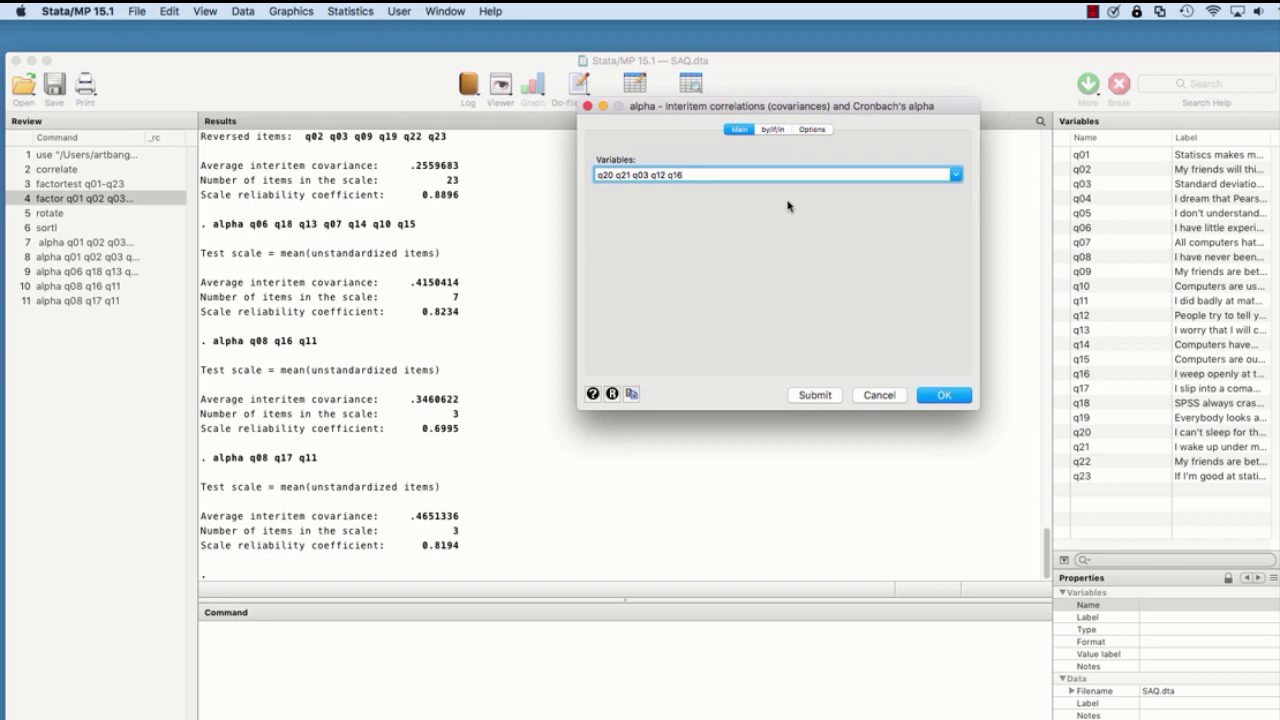
# - Add q04, q01 and q05 and run alpha on the eight Factor3 items (0.8208)
pyautogui.click(957, 177)
pyautogui.scroll(4, 713, 226)
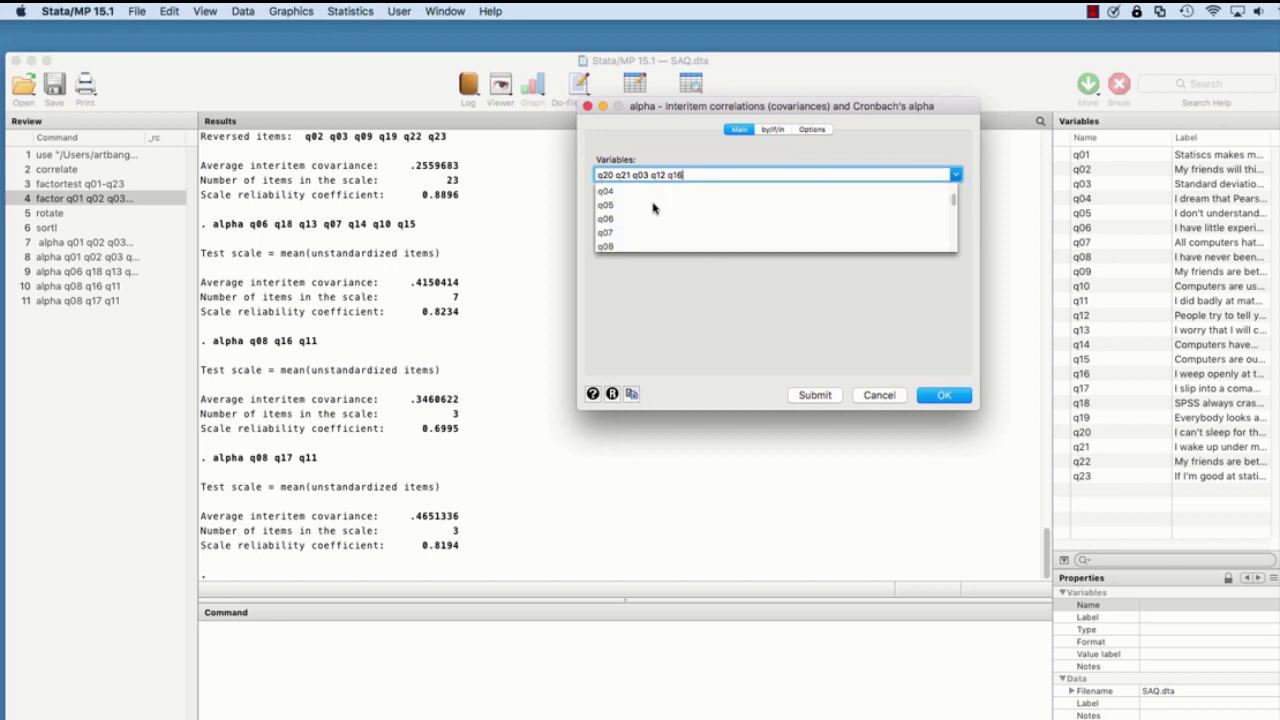
pyautogui.click(648, 204)
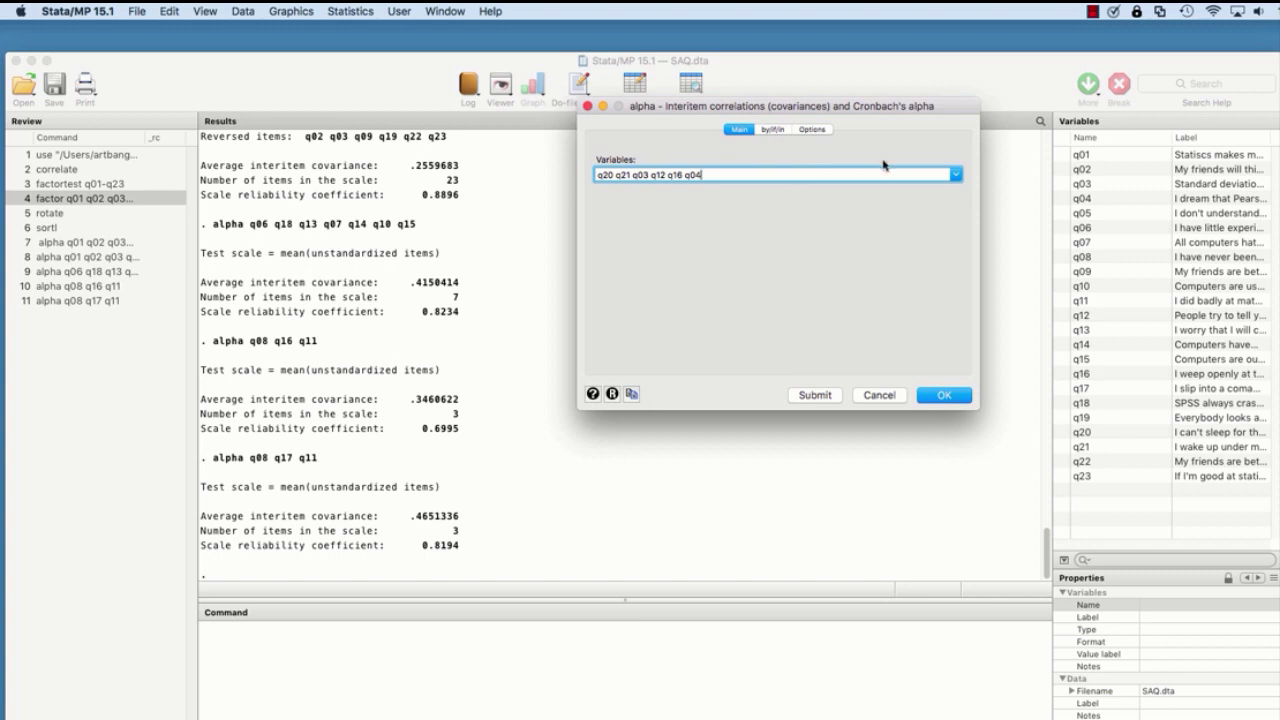
pyautogui.click(957, 176)
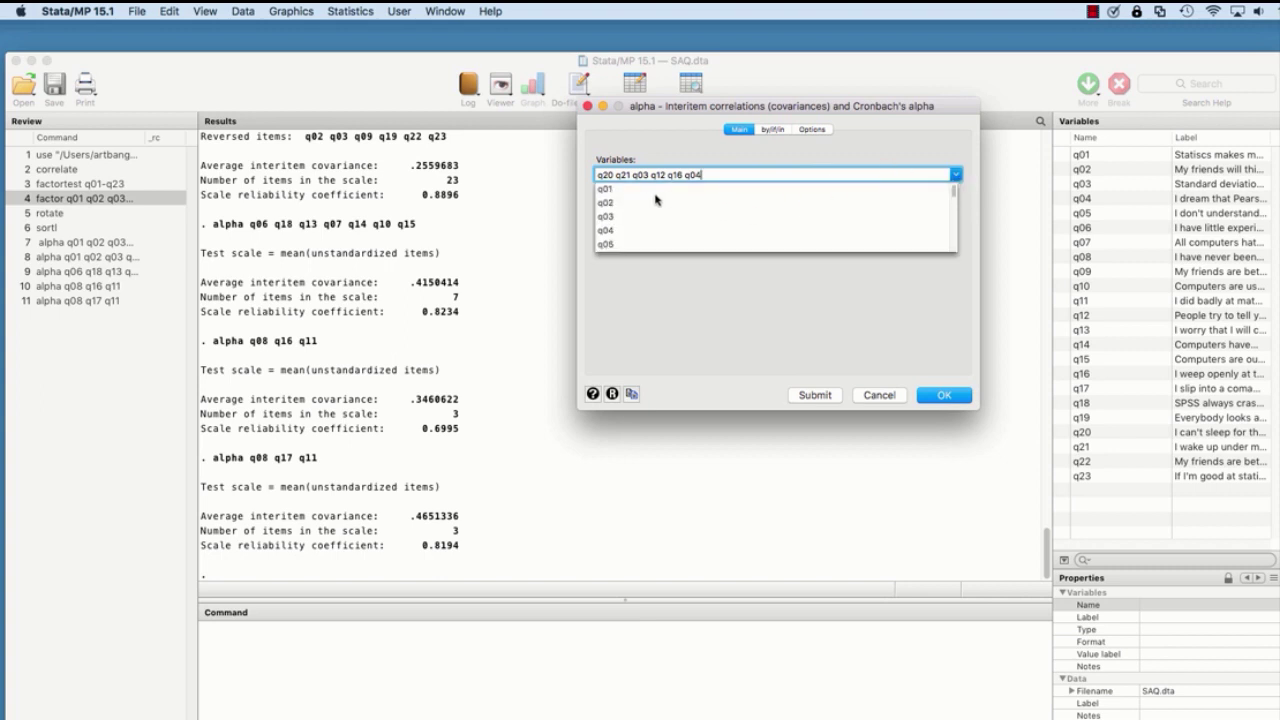
pyautogui.scroll(2, 640, 195)
pyautogui.click(640, 193)
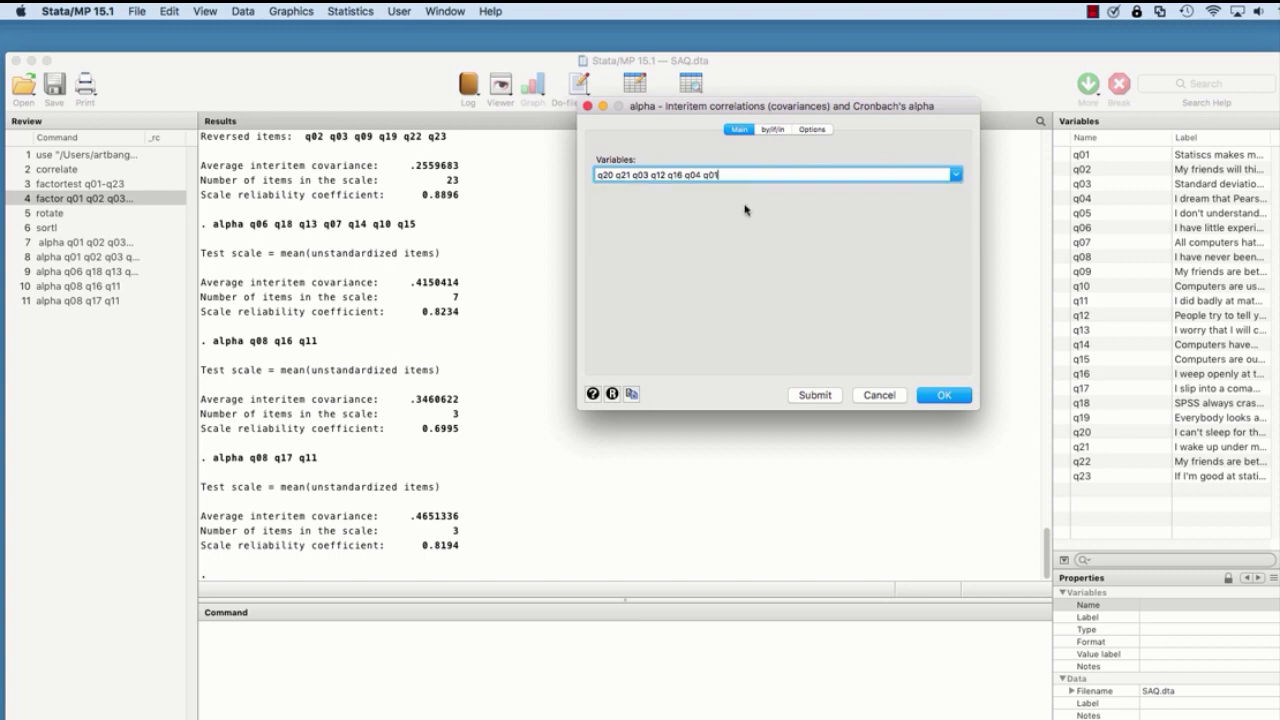
pyautogui.click(956, 177)
pyautogui.click(629, 246)
pyautogui.click(825, 398)
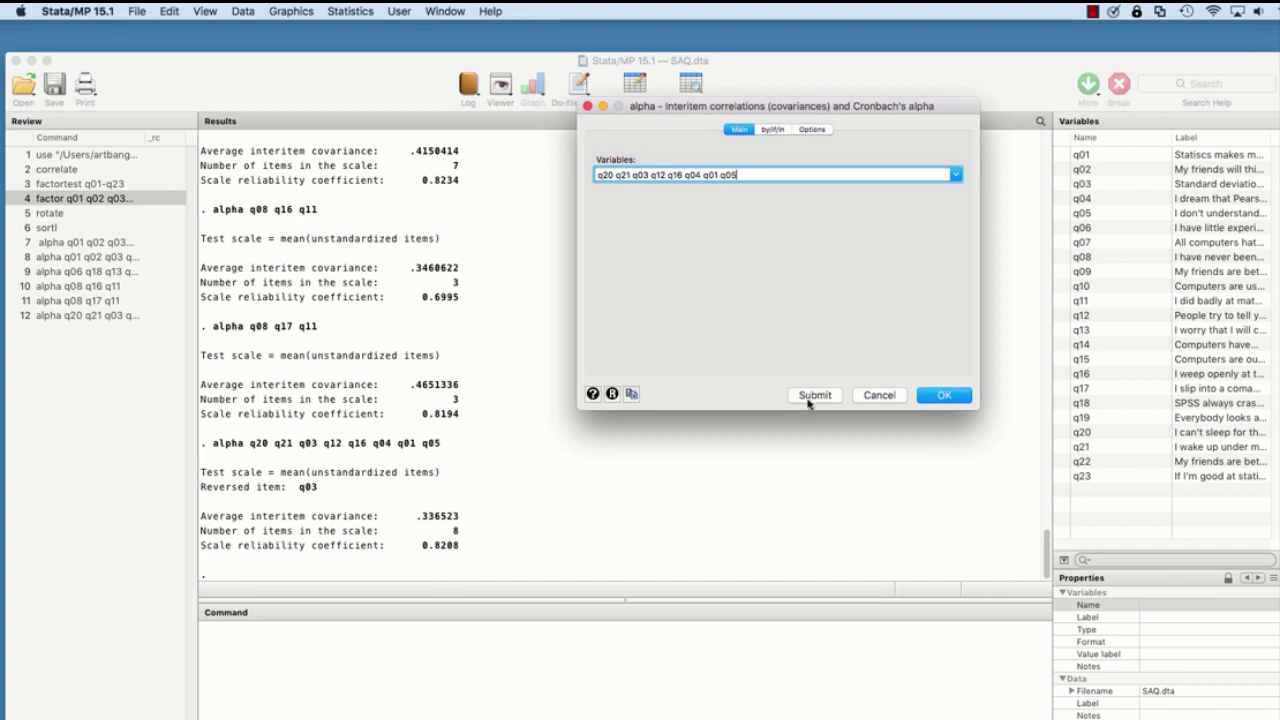
# - Clear the previous items and build a new list with q22, q09 and q23
pyautogui.press('BackSpace')
pyautogui.press('BackSpace')
pyautogui.press('BackSpace')
pyautogui.press('BackSpace')
pyautogui.press('BackSpace')
pyautogui.press('BackSpace')
pyautogui.press('BackSpace')
pyautogui.press('BackSpace')
pyautogui.press('BackSpace')
pyautogui.press('BackSpace')
pyautogui.press('BackSpace')
pyautogui.press('BackSpace')
pyautogui.press('BackSpace')
pyautogui.press('BackSpace')
pyautogui.press('BackSpace')
pyautogui.press('BackSpace')
pyautogui.press('BackSpace')
pyautogui.press('BackSpace')
pyautogui.press('BackSpace')
pyautogui.press('BackSpace')
pyautogui.press('BackSpace')
pyautogui.press('BackSpace')
pyautogui.press('BackSpace')
pyautogui.press('BackSpace')
pyautogui.press('BackSpace')
pyautogui.press('BackSpace')
pyautogui.press('BackSpace')
pyautogui.press('BackSpace')
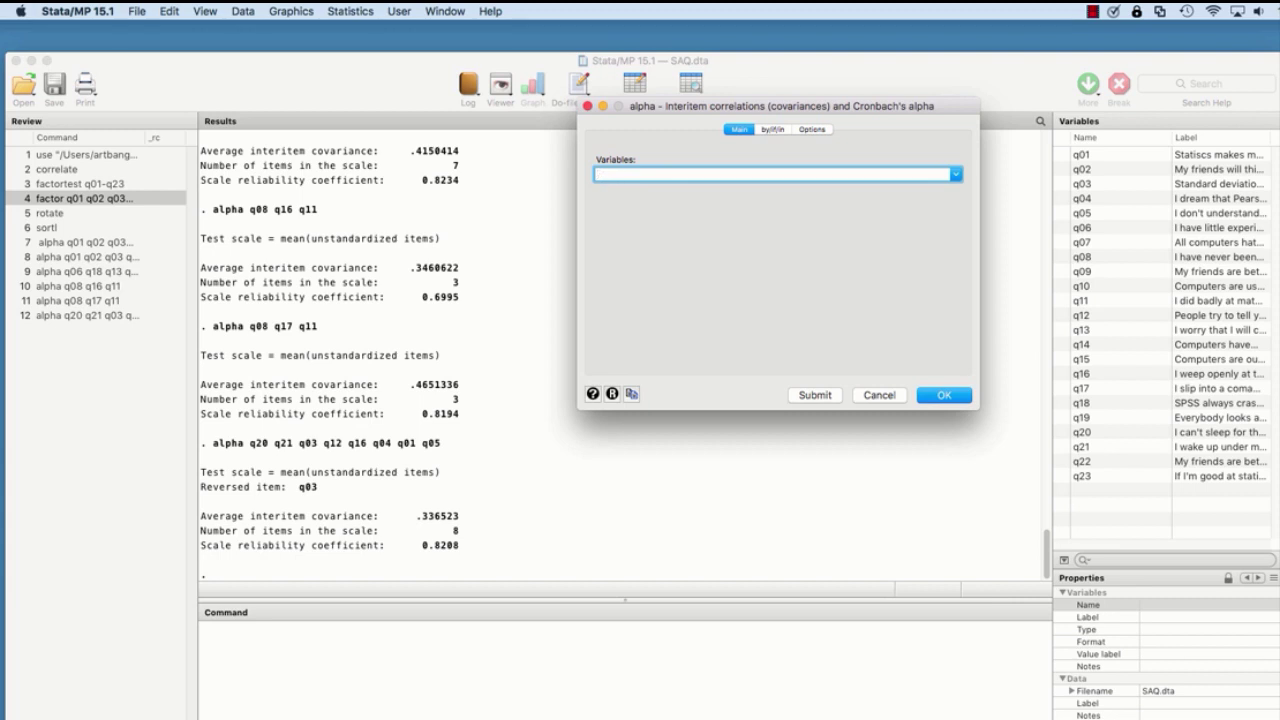
pyautogui.click(955, 175)
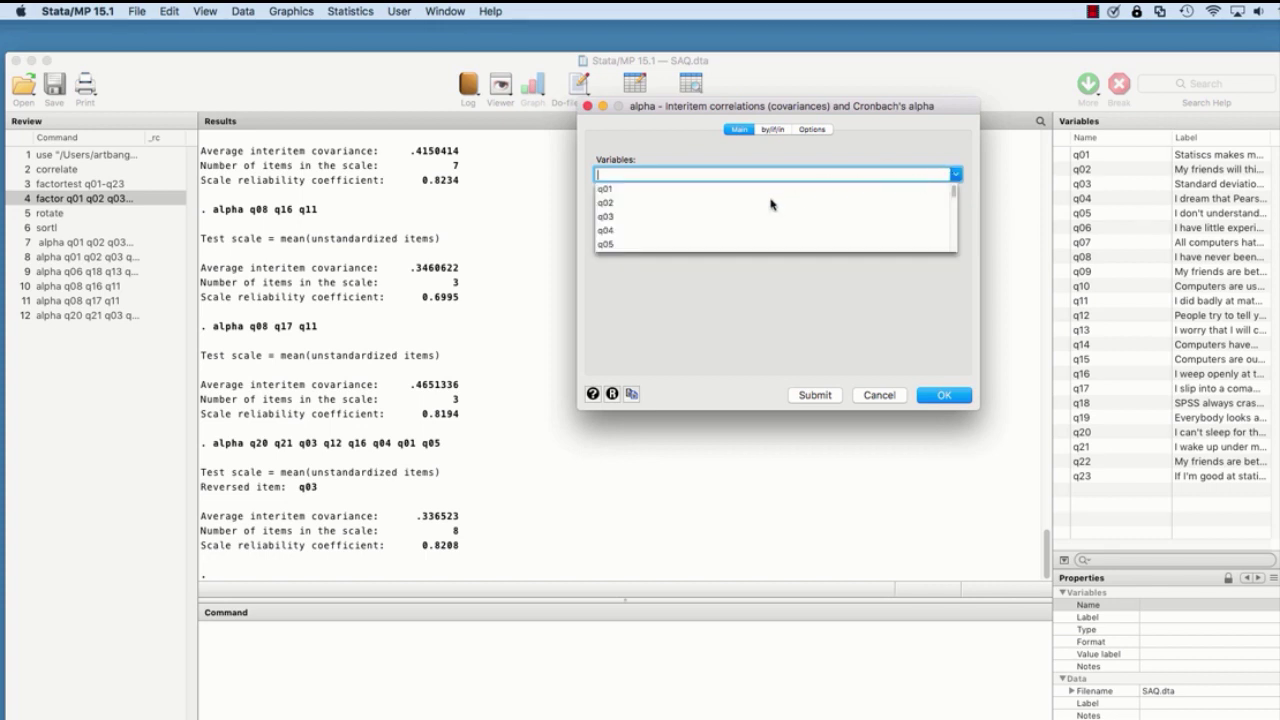
pyautogui.scroll(-5, 716, 220)
pyautogui.click(636, 226)
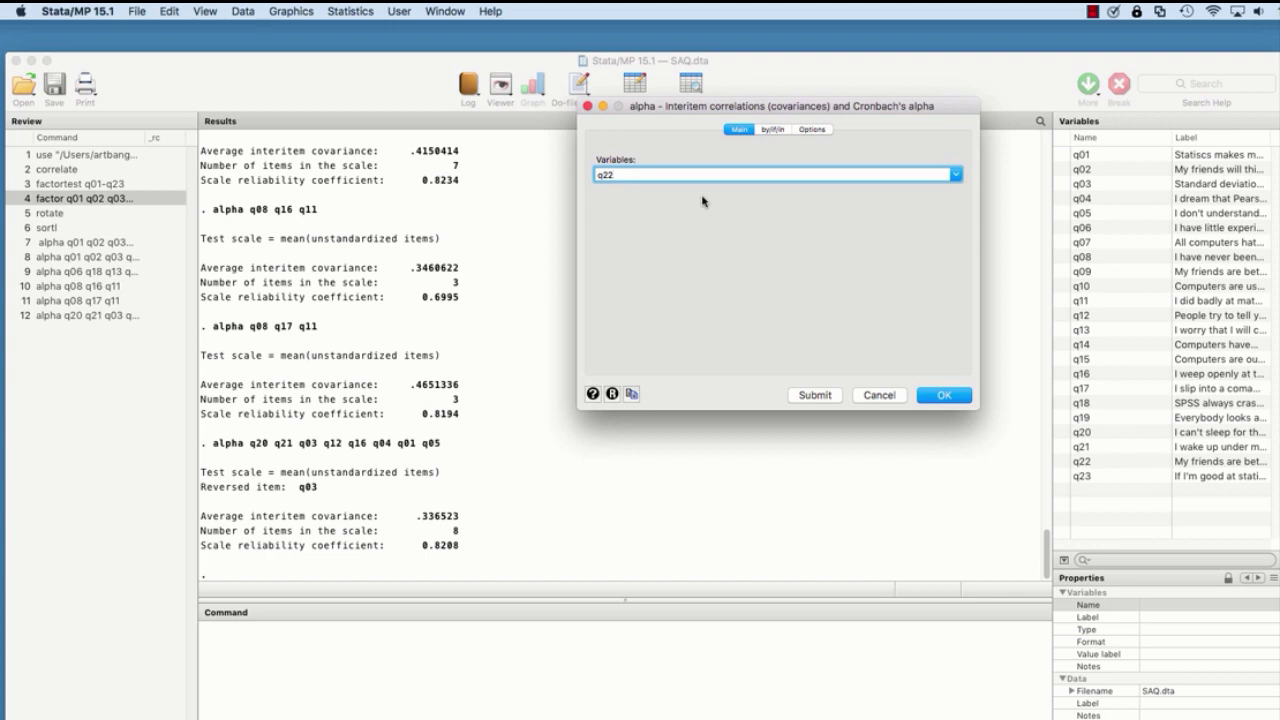
pyautogui.click(955, 174)
pyautogui.scroll(5, 658, 230)
pyautogui.click(610, 245)
pyautogui.click(957, 174)
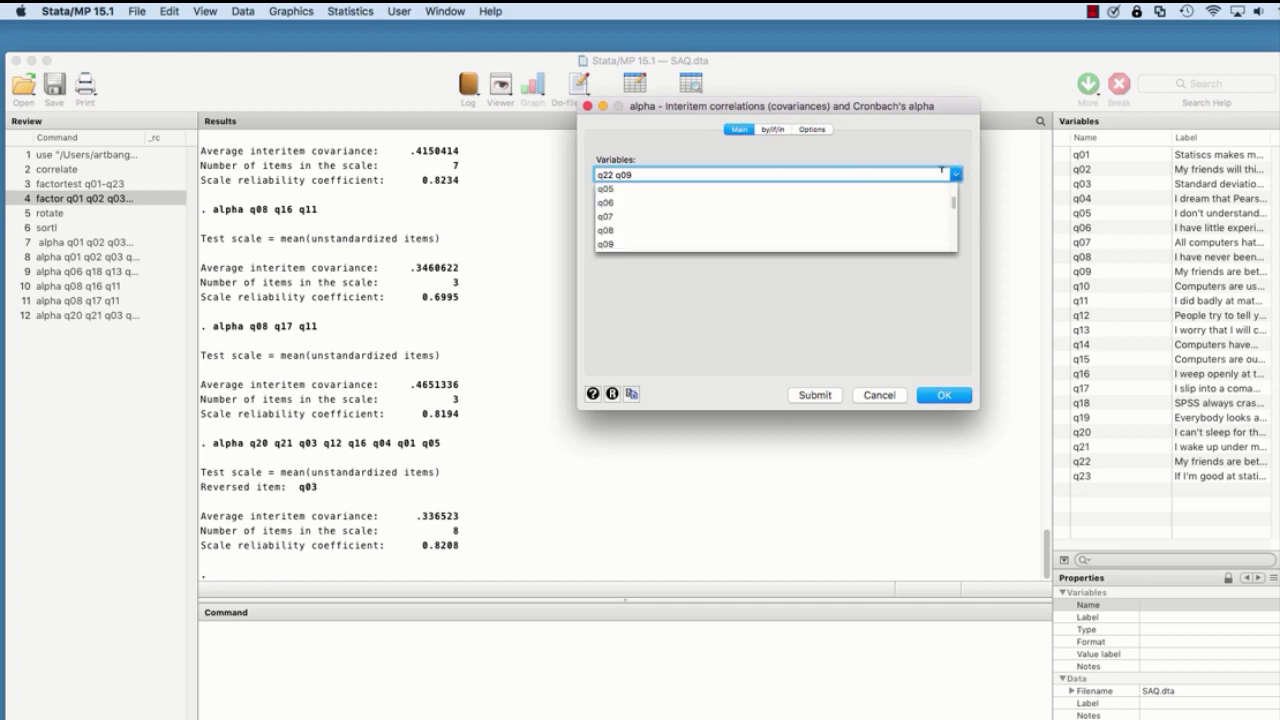
pyautogui.scroll(-5, 702, 221)
pyautogui.click(634, 247)
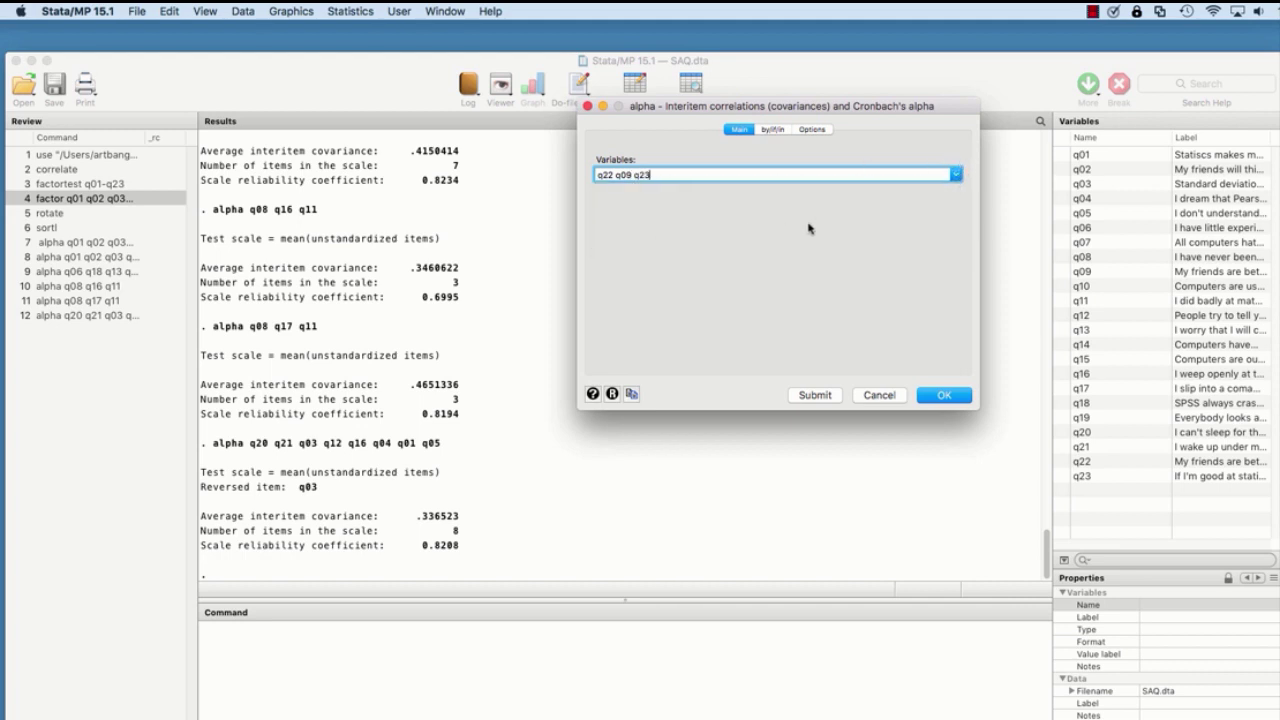
# - Add q02 and q19 and run alpha on the five Factor4 items (0.5699)
pyautogui.click(956, 176)
pyautogui.scroll(10, 729, 215)
pyautogui.click(632, 209)
pyautogui.click(954, 175)
pyautogui.scroll(-5, 772, 210)
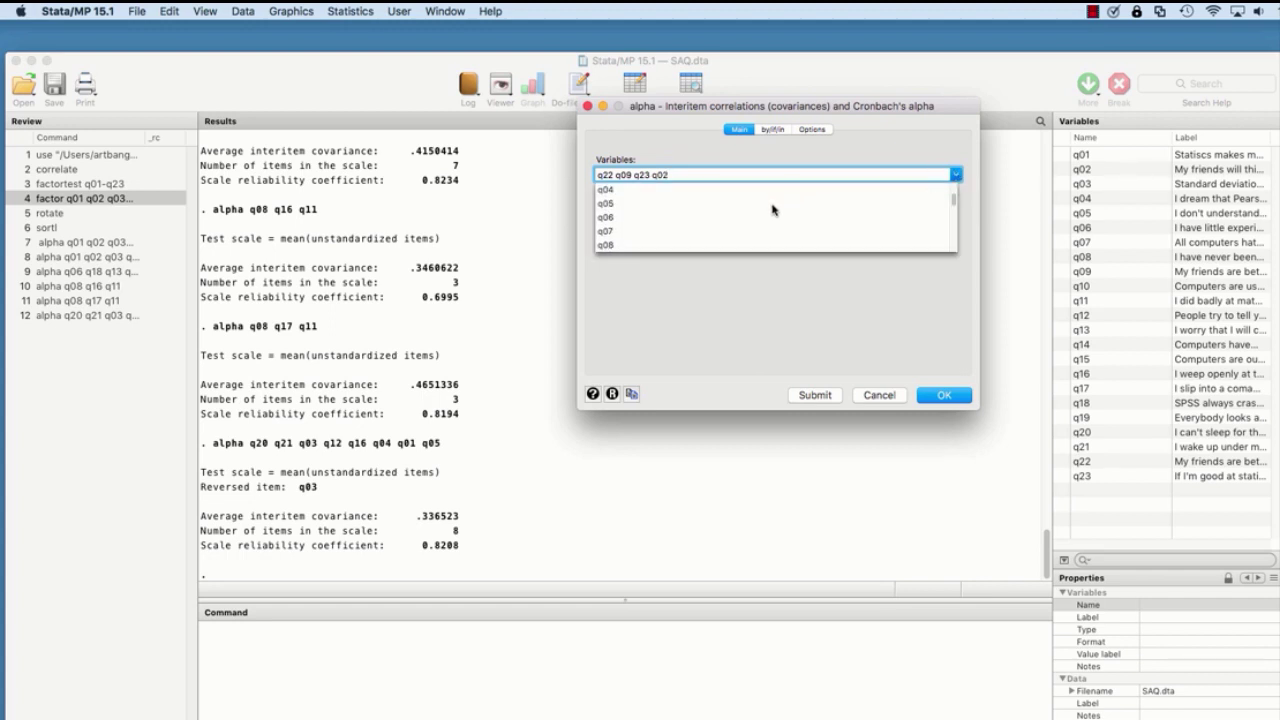
pyautogui.scroll(2, 769, 211)
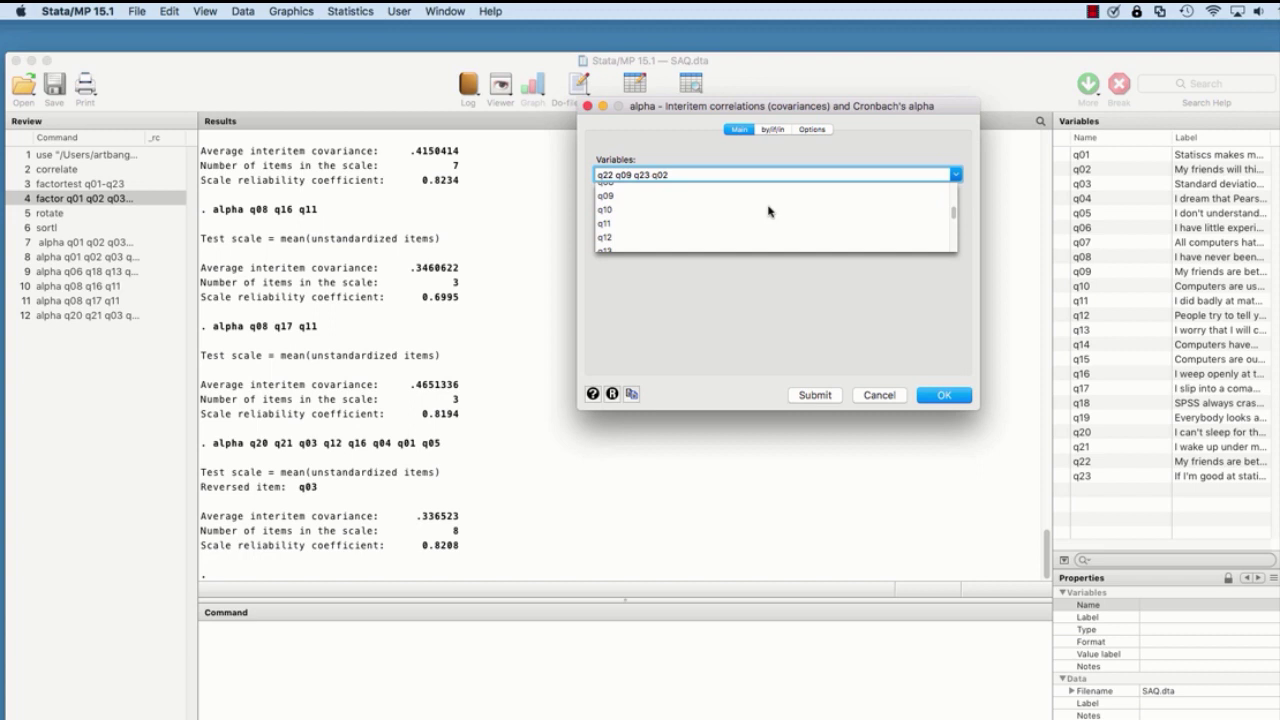
pyautogui.scroll(-4, 769, 211)
pyautogui.click(769, 209)
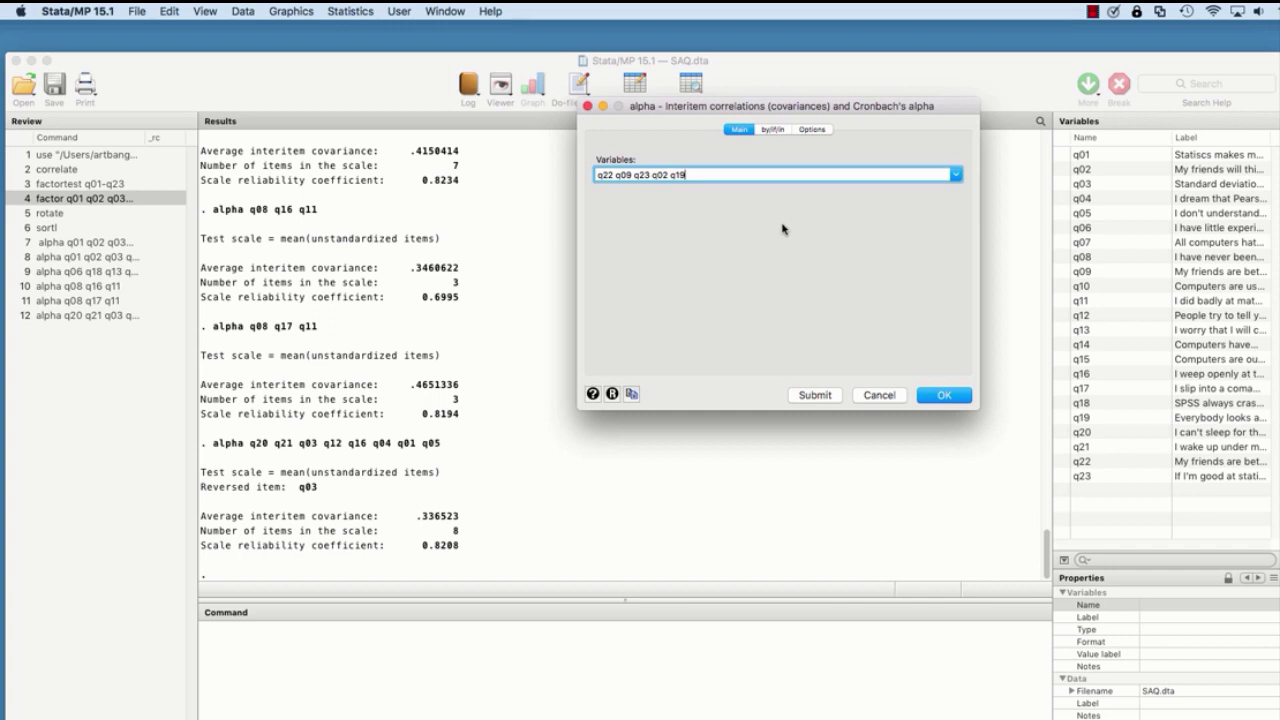
pyautogui.click(826, 400)
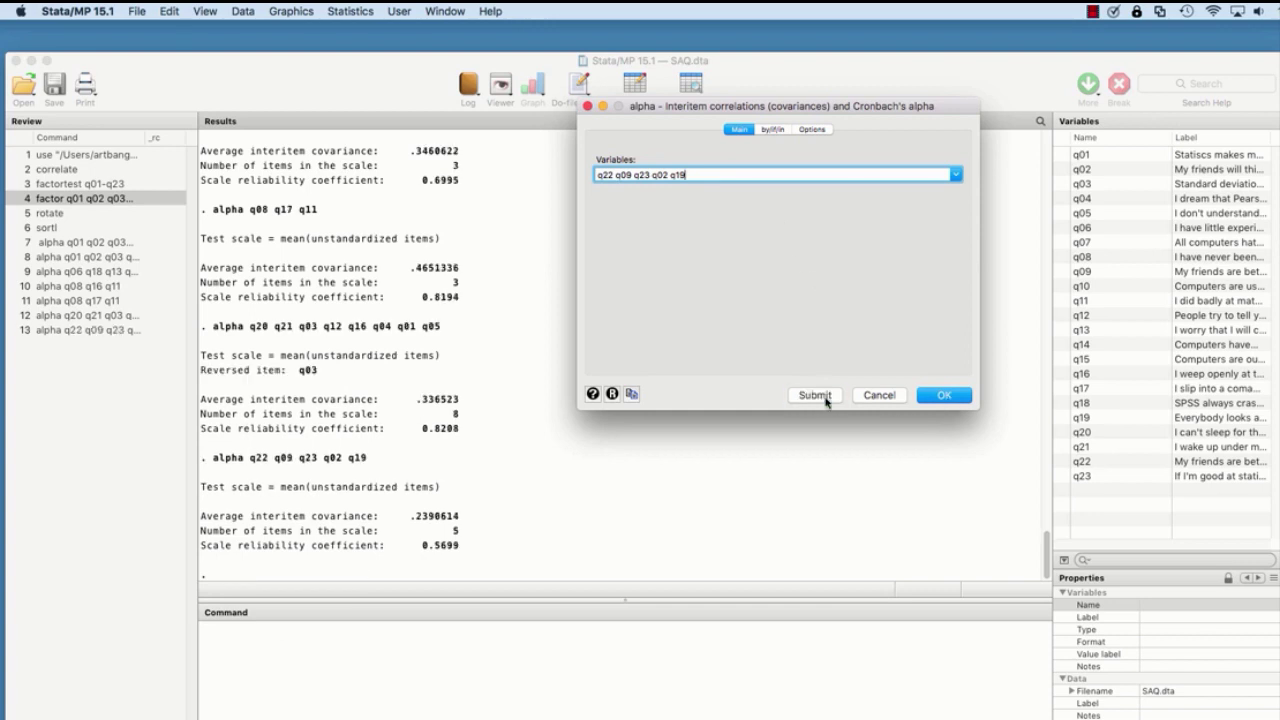
# - Close the alpha dialog and scroll up to the sorted rotated loadings table for q01–q23
pyautogui.click(872, 401)
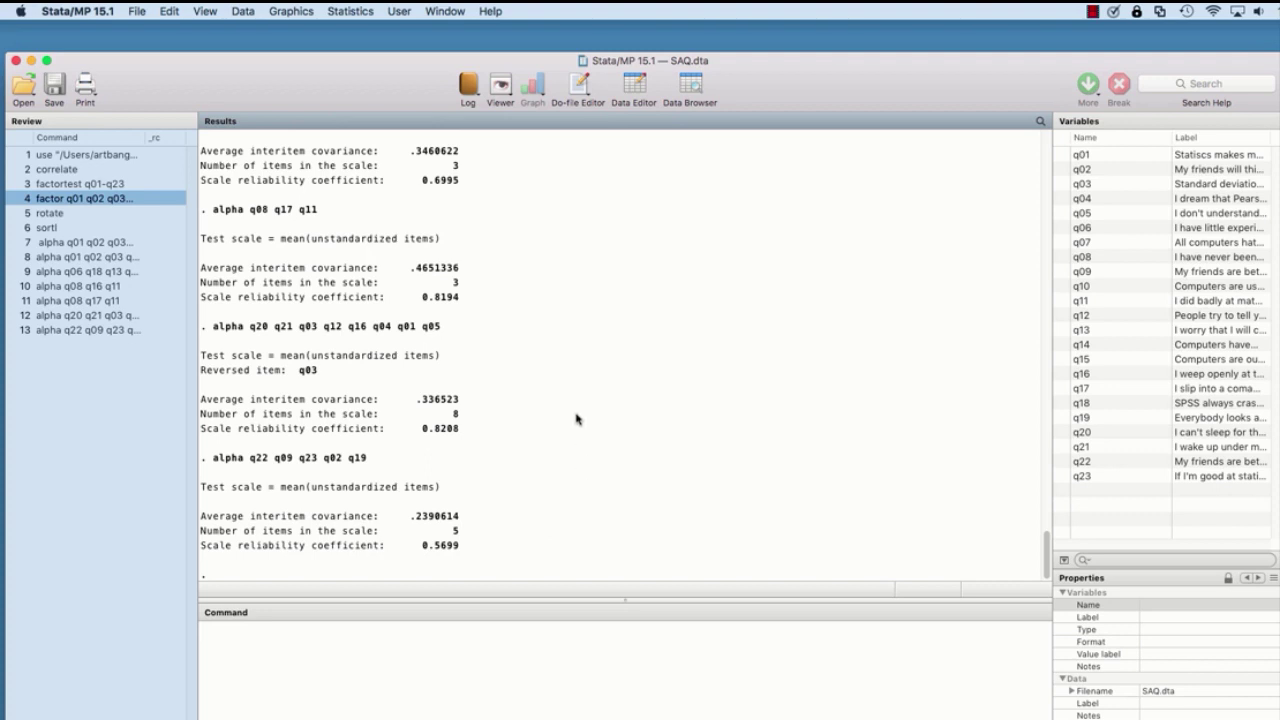
pyautogui.scroll(15, 576, 418)
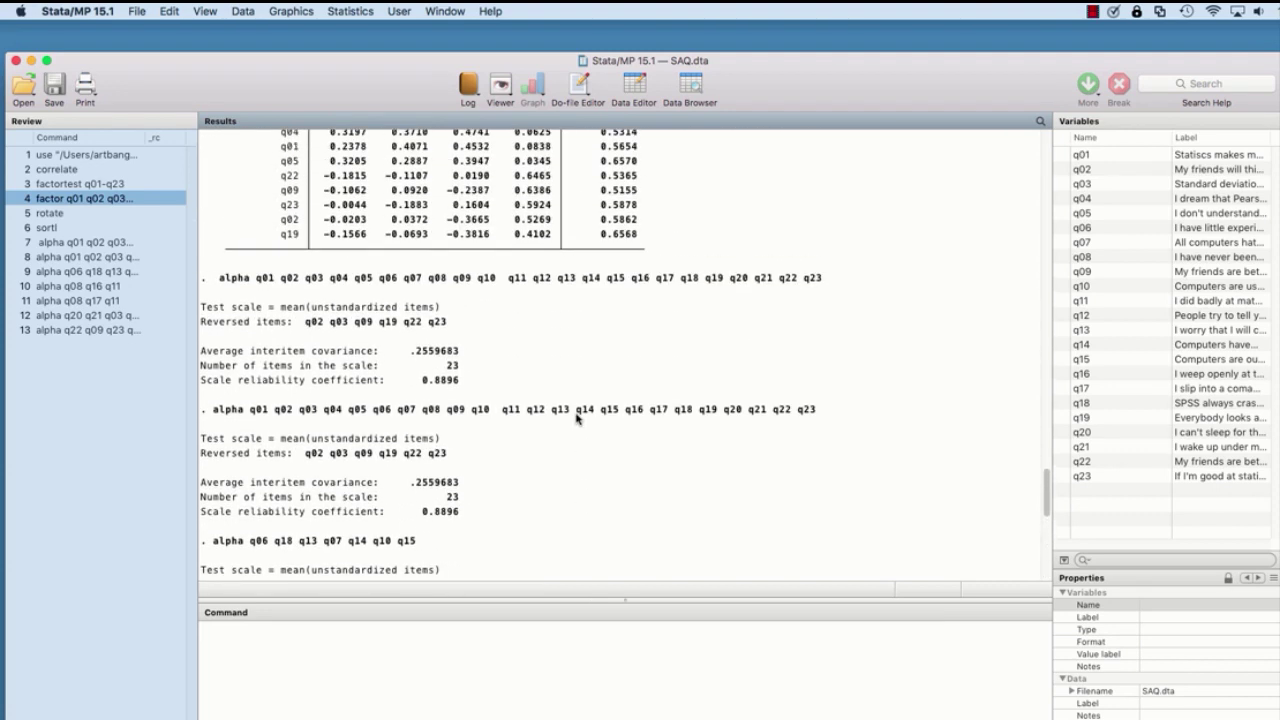
pyautogui.scroll(5, 576, 418)
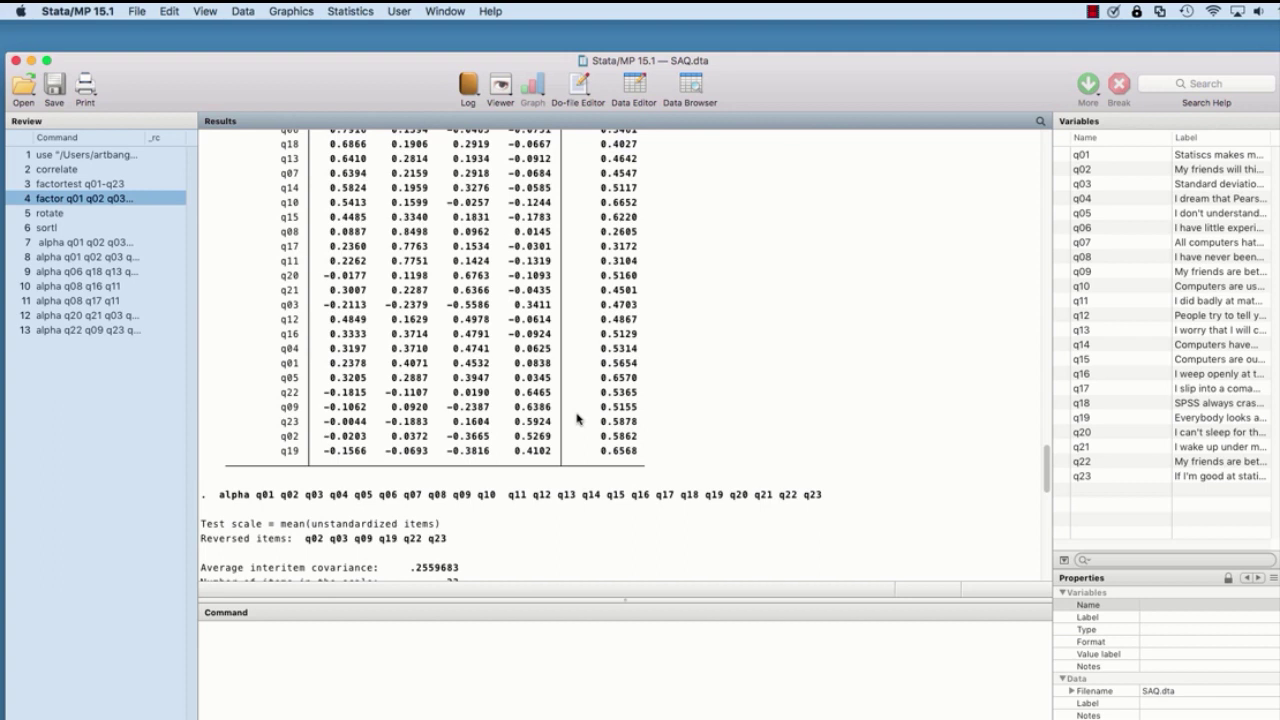
pyautogui.scroll(5, 576, 418)
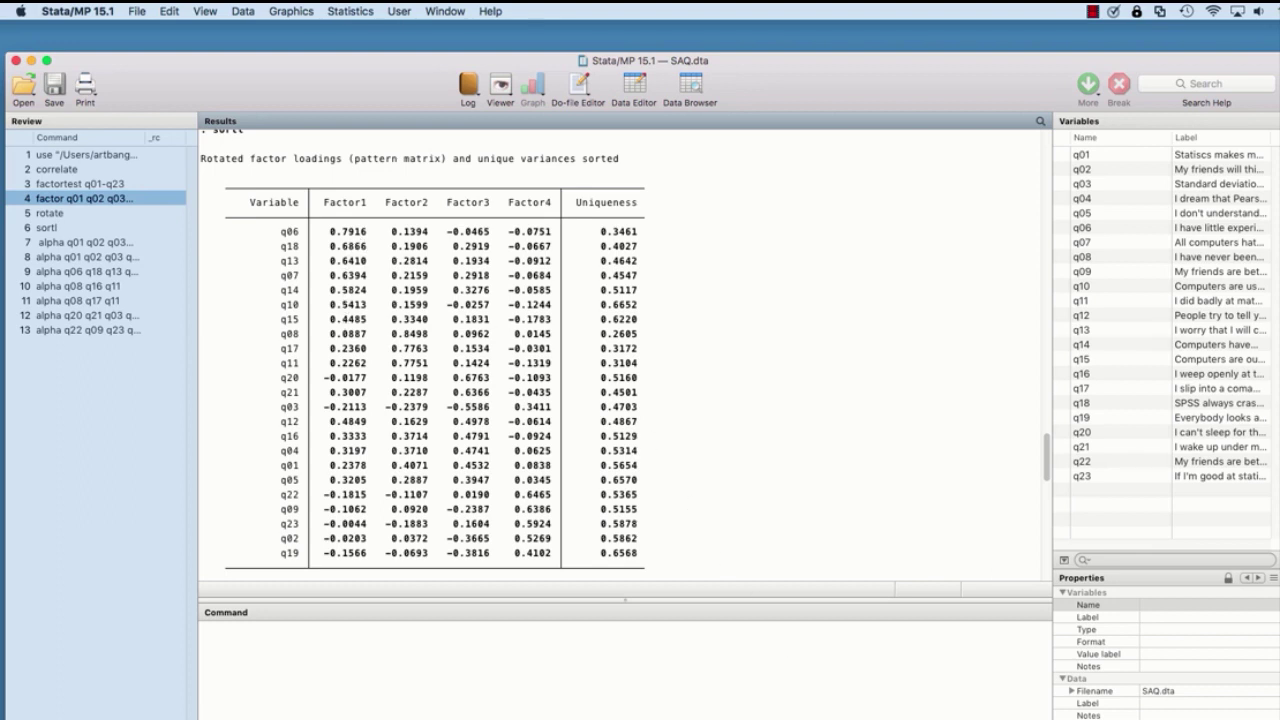
# - Place the SPSS Anxiety Scale questionnaire beside the Stata loadings and scroll through its items
pyautogui.press('super+Tab')
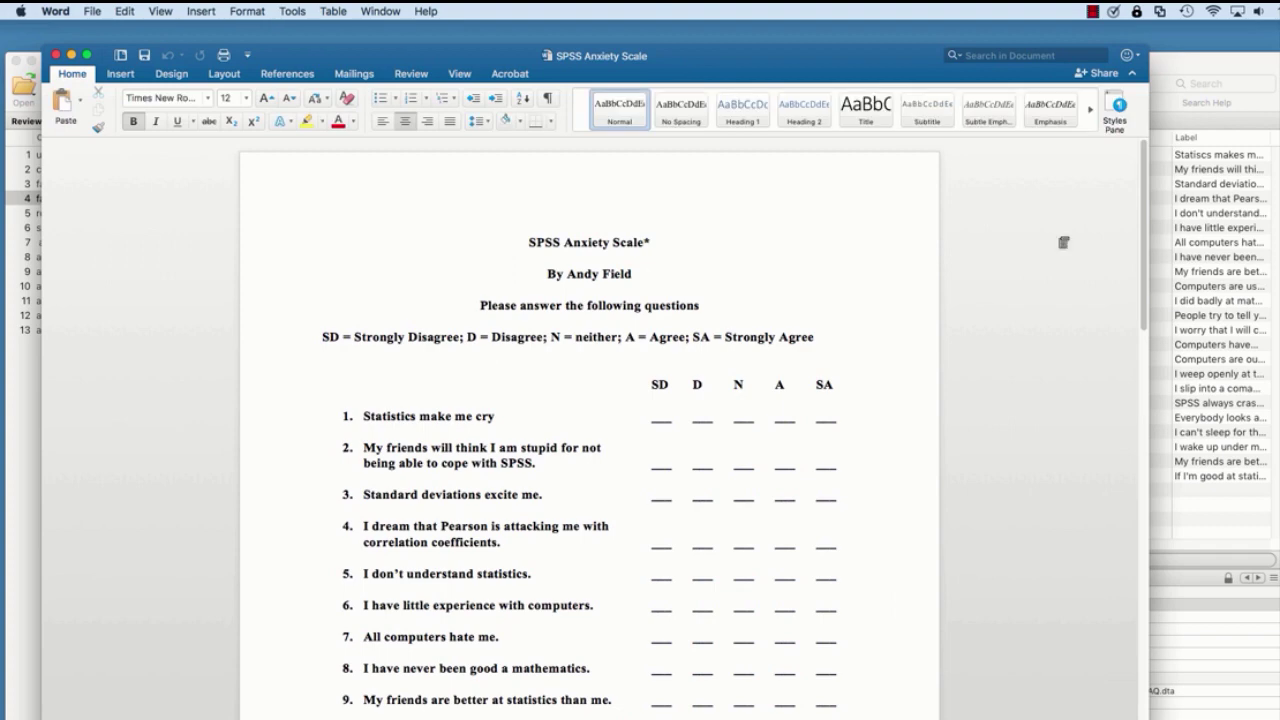
pyautogui.moveTo(620, 58); pyautogui.dragTo(1111, 35)
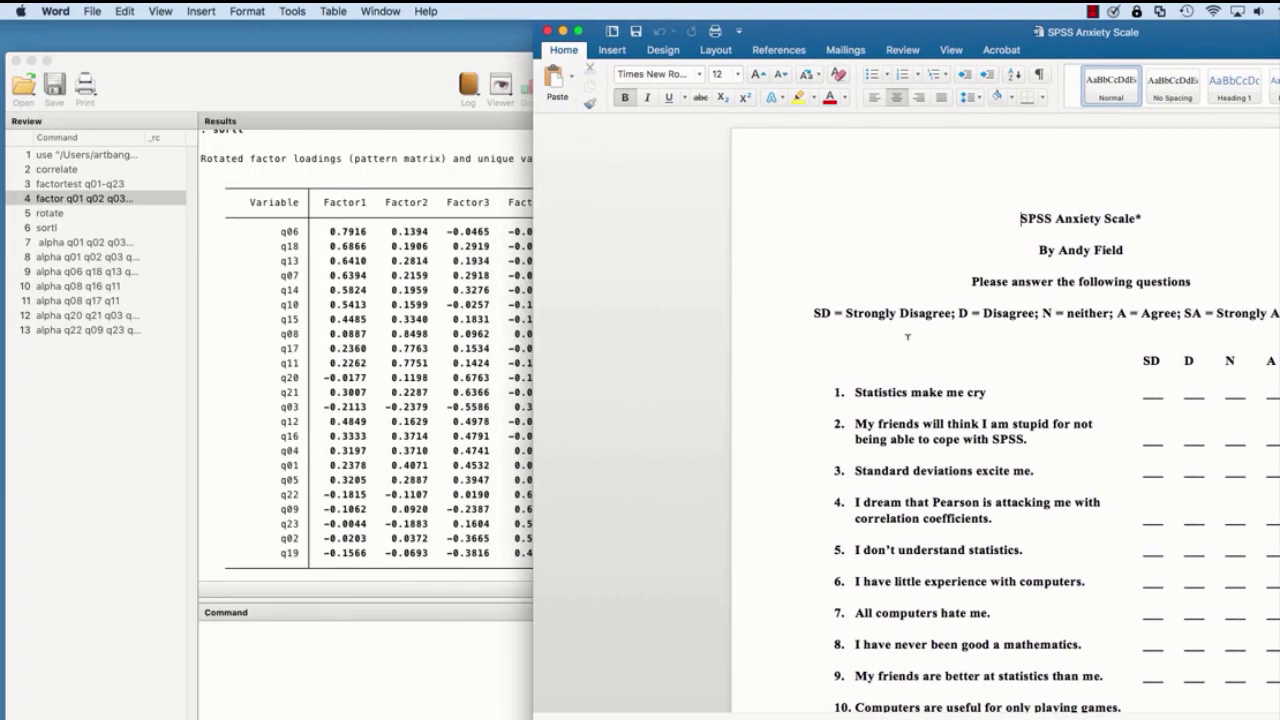
pyautogui.scroll(-3, 903, 353)
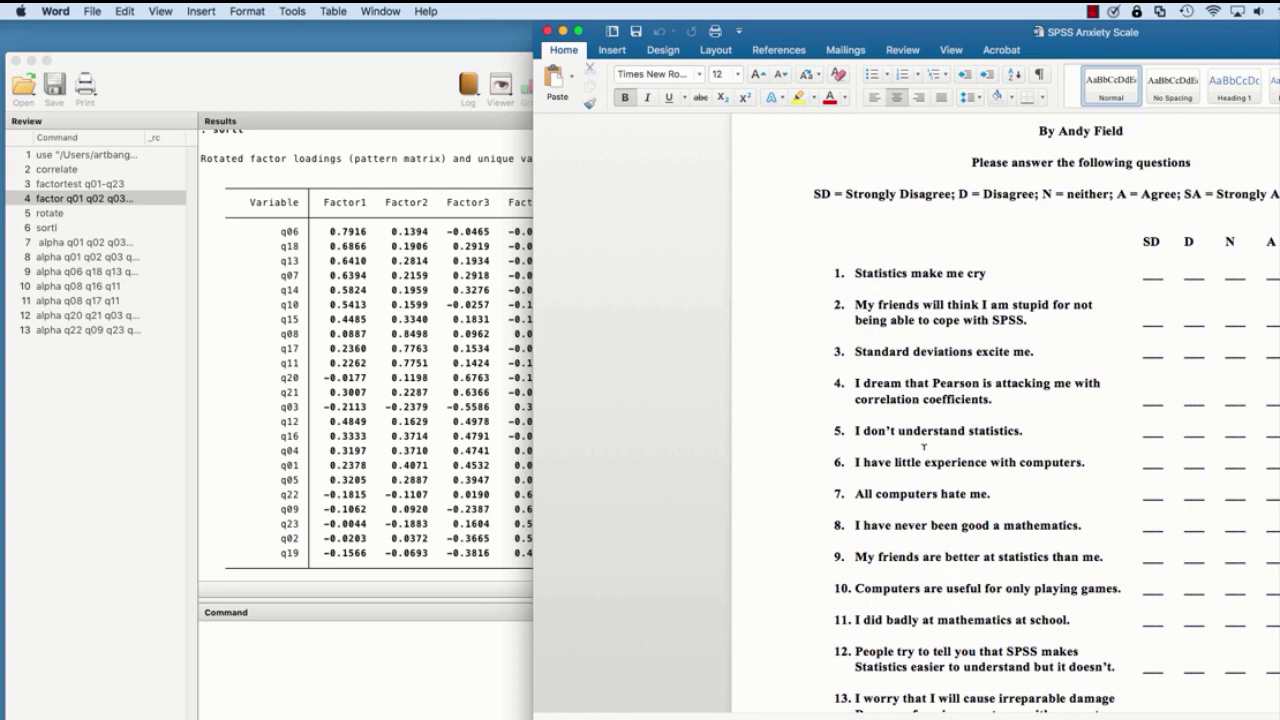
pyautogui.scroll(-7, 923, 447)
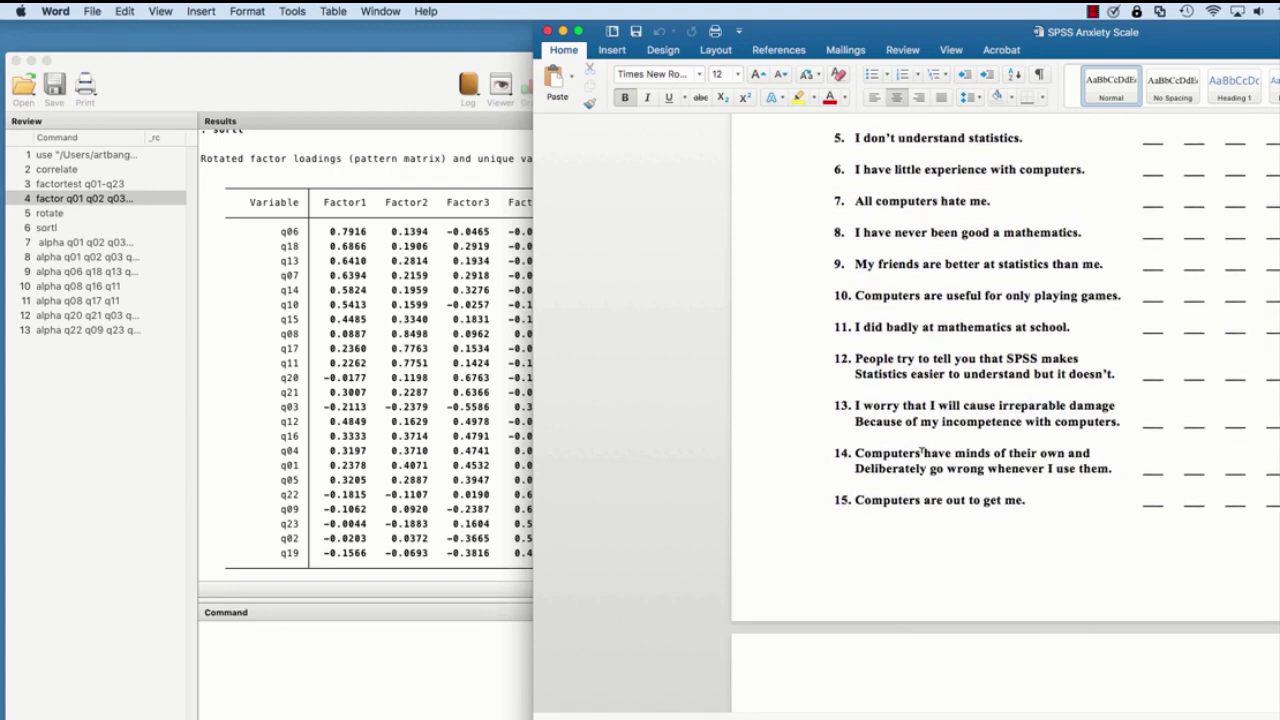
pyautogui.scroll(-9, 921, 452)
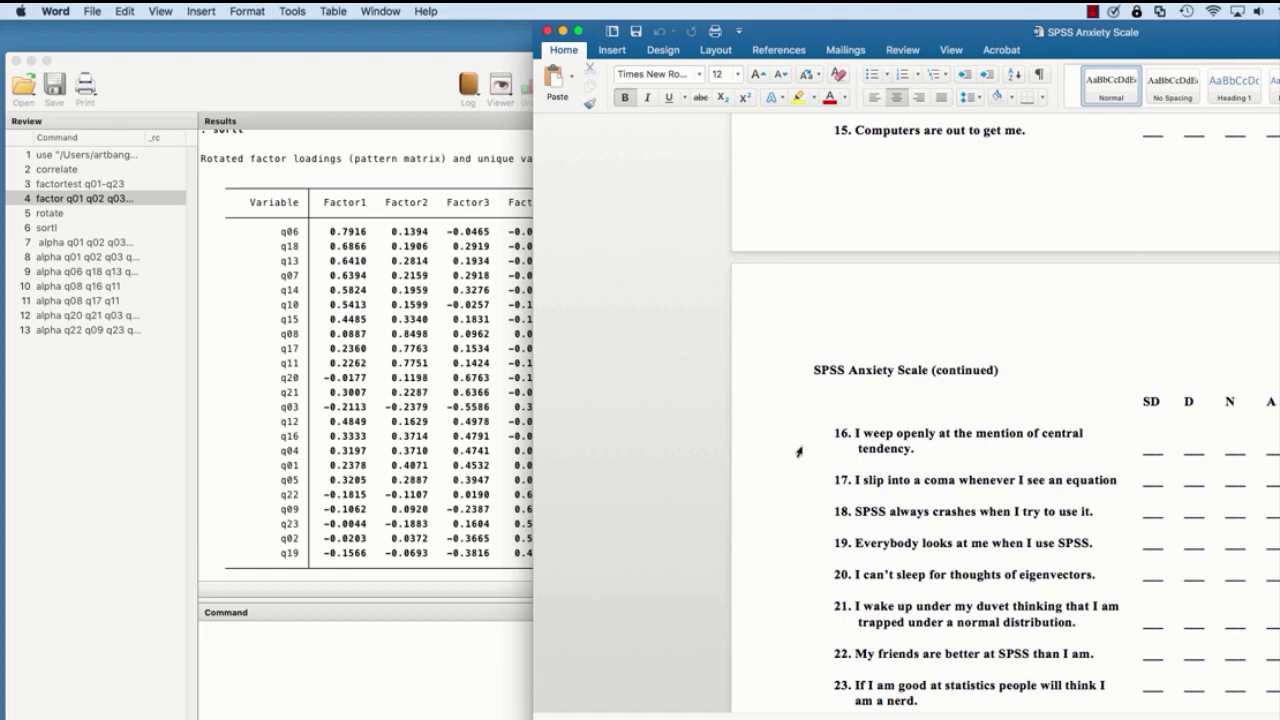
pyautogui.scroll(-4, 798, 452)
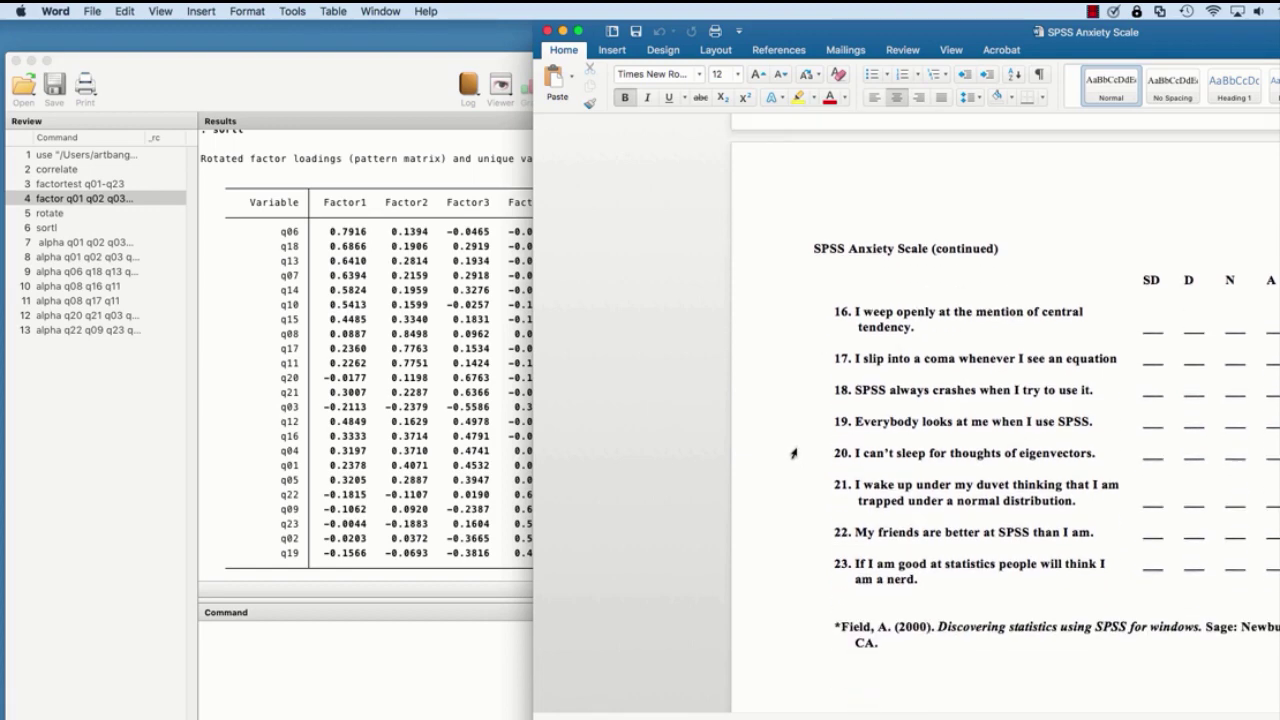
pyautogui.scroll(10, 794, 450)
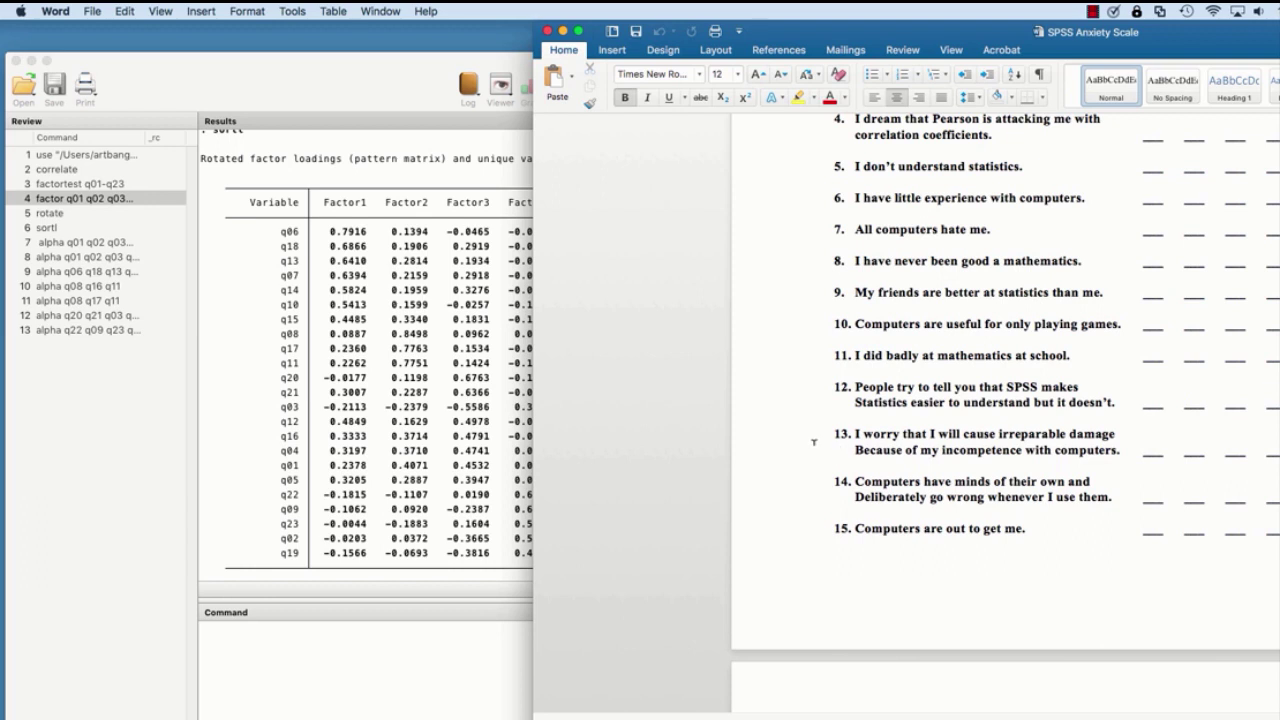
pyautogui.scroll(2, 838, 446)
pyautogui.scroll(1, 838, 446)
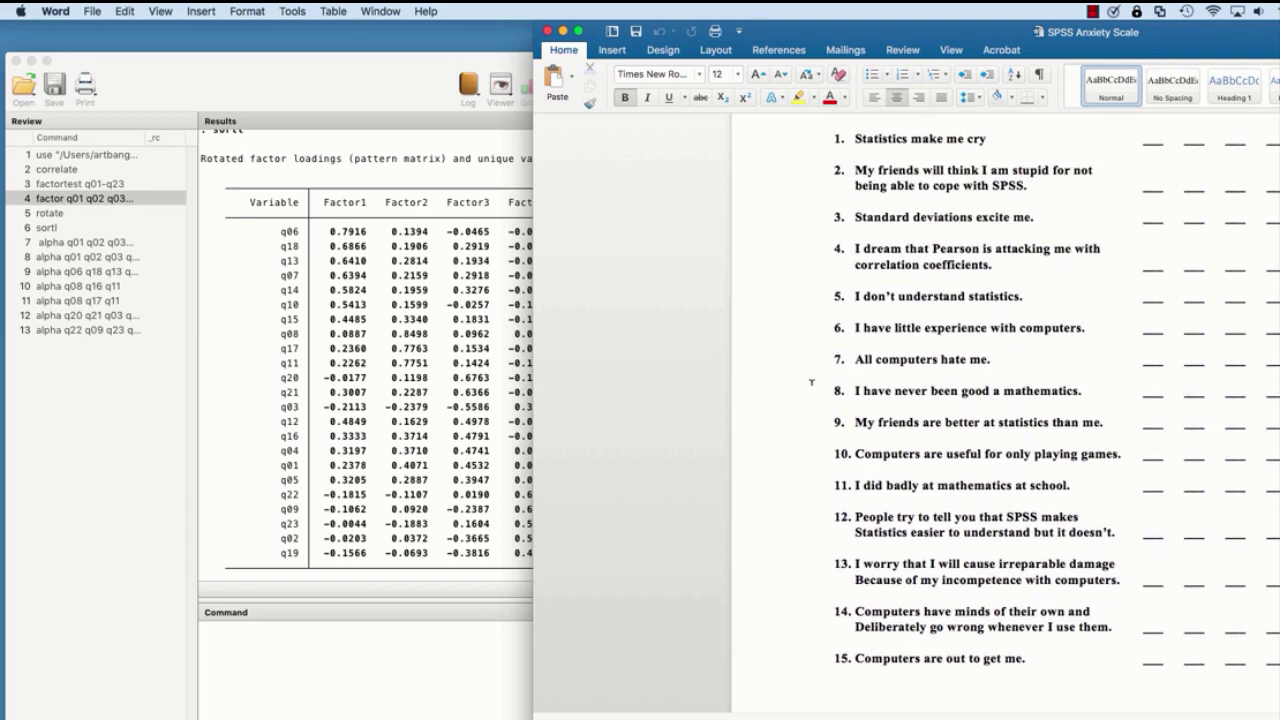
# - Finish comparing questions 1–23 with the loadings, then close the questionnaire
pyautogui.scroll(-3, 816, 404)
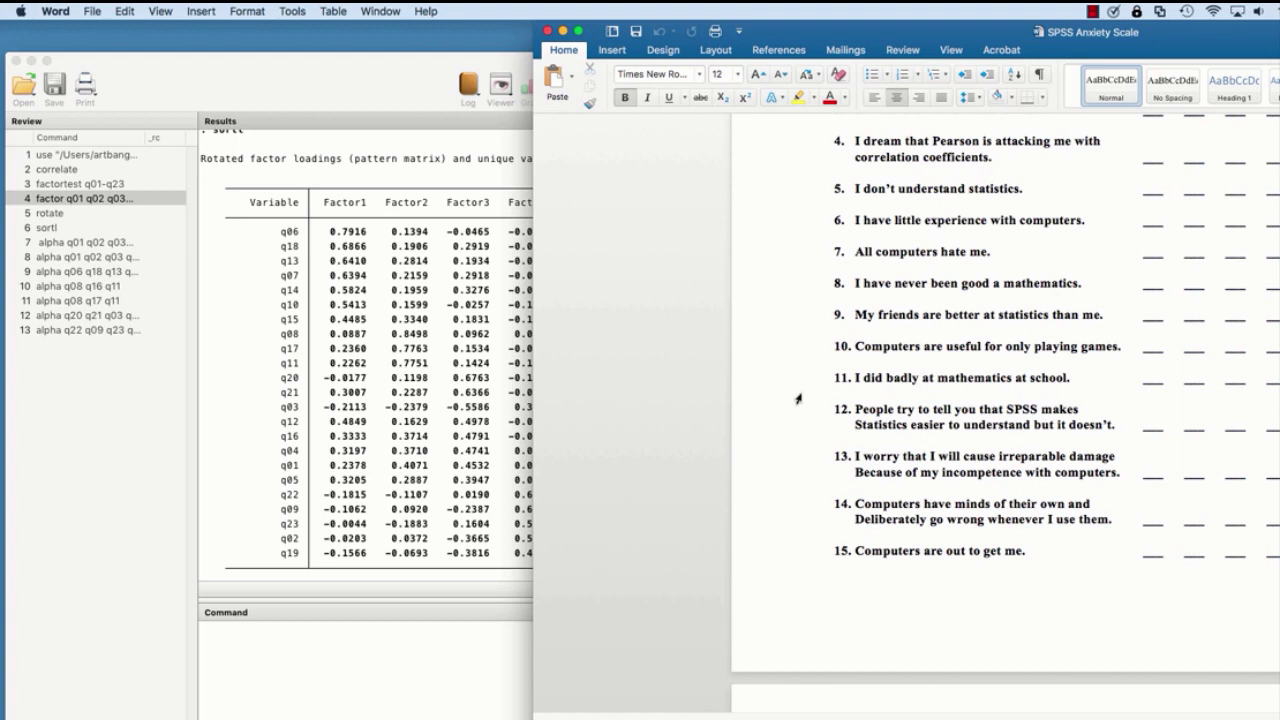
pyautogui.scroll(2, 798, 399)
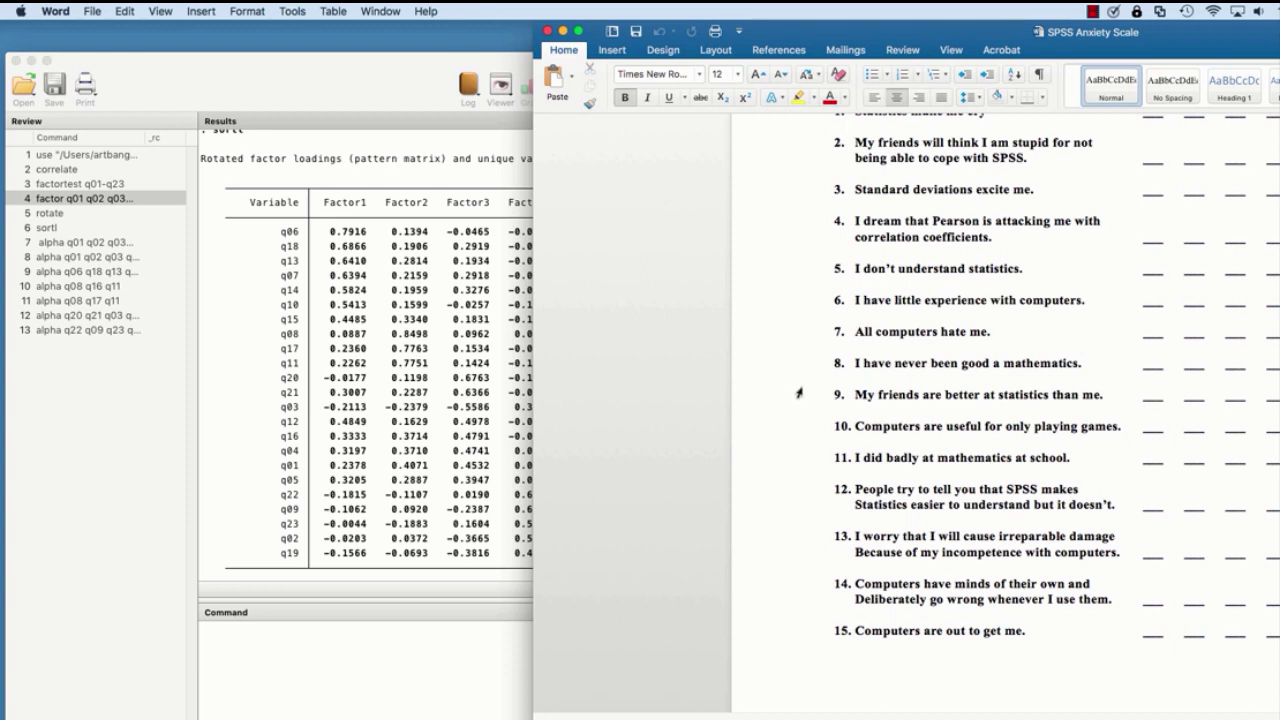
pyautogui.scroll(-1, 802, 405)
pyautogui.scroll(-3, 802, 405)
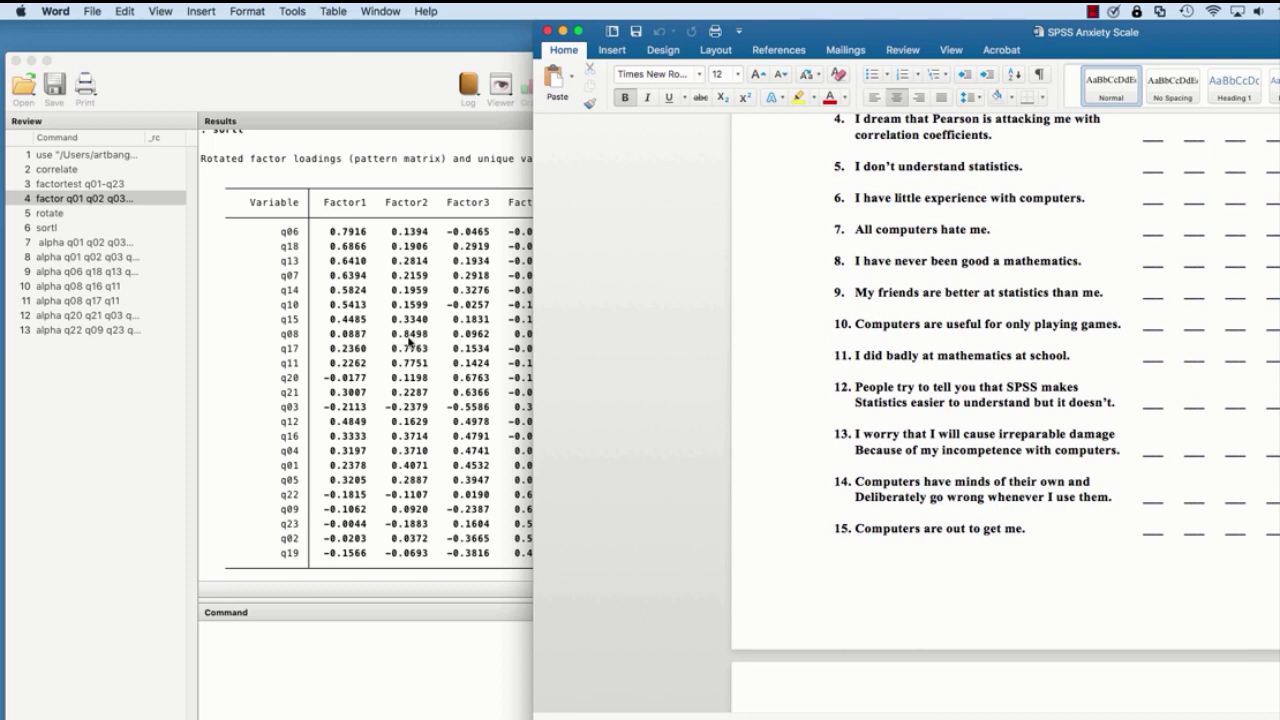
pyautogui.scroll(3, 785, 331)
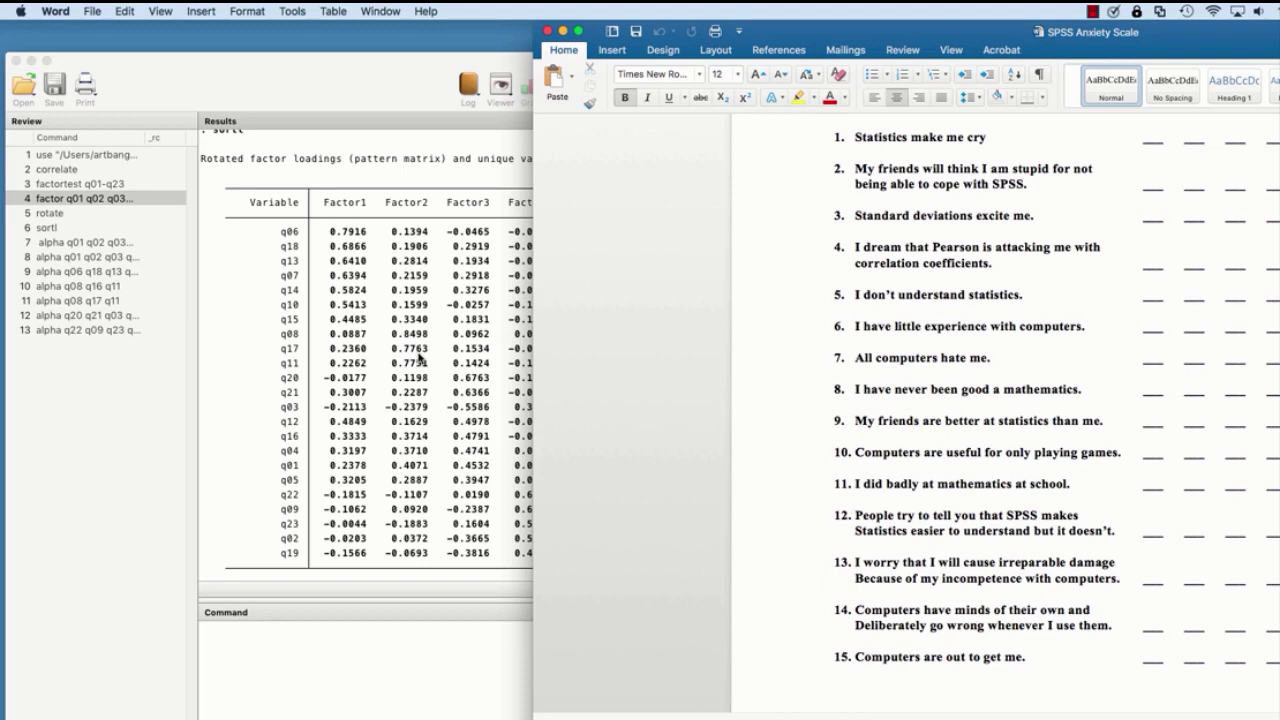
pyautogui.scroll(-5, 779, 353)
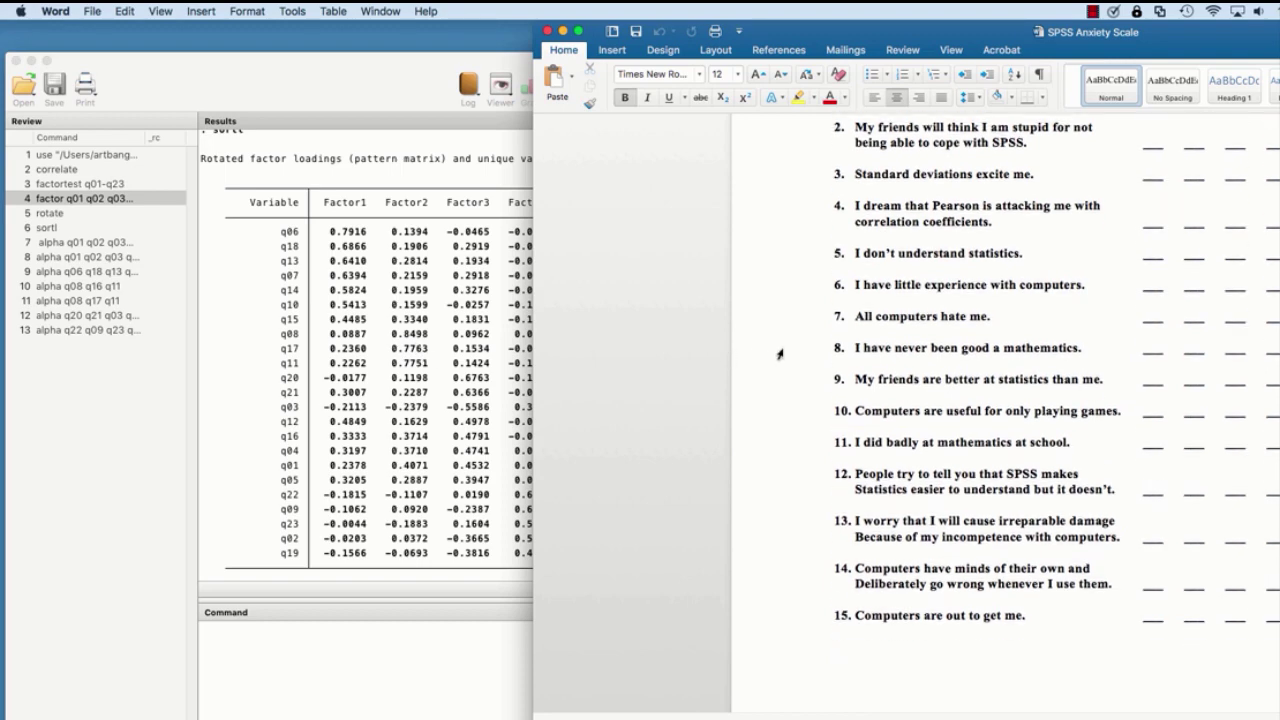
pyautogui.scroll(-6, 781, 353)
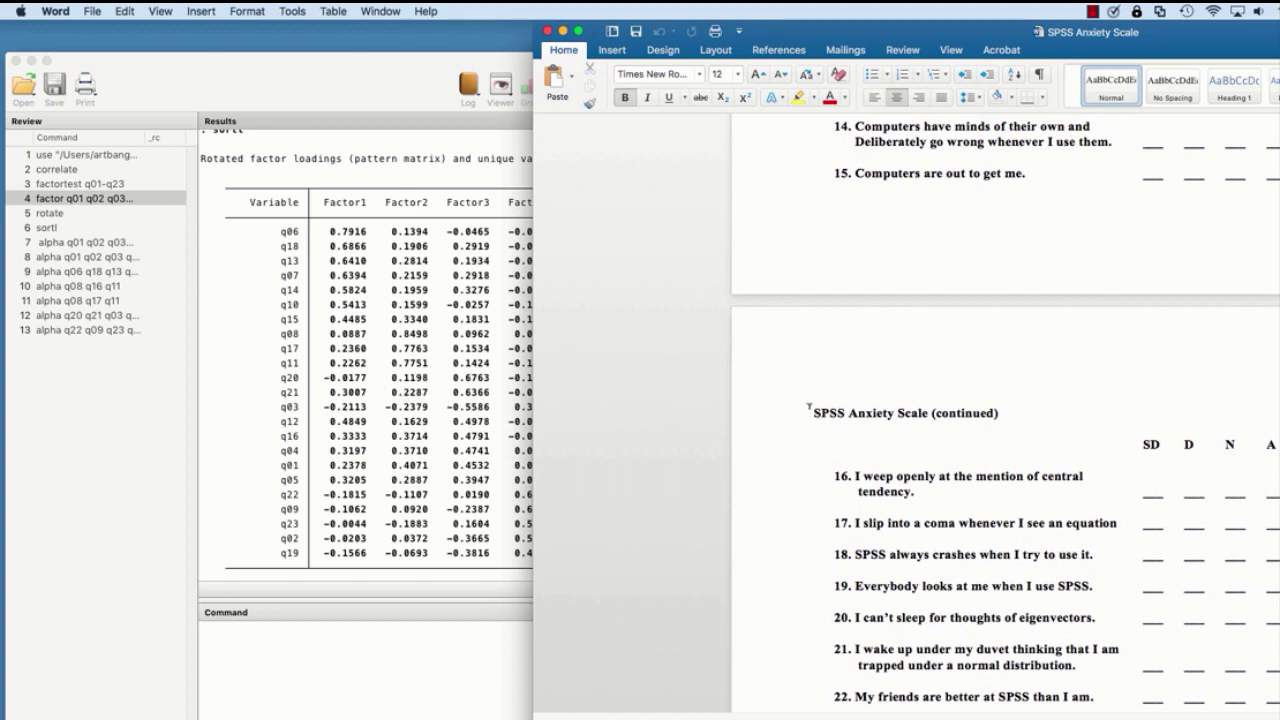
pyautogui.scroll(1, 820, 416)
pyautogui.scroll(4, 820, 414)
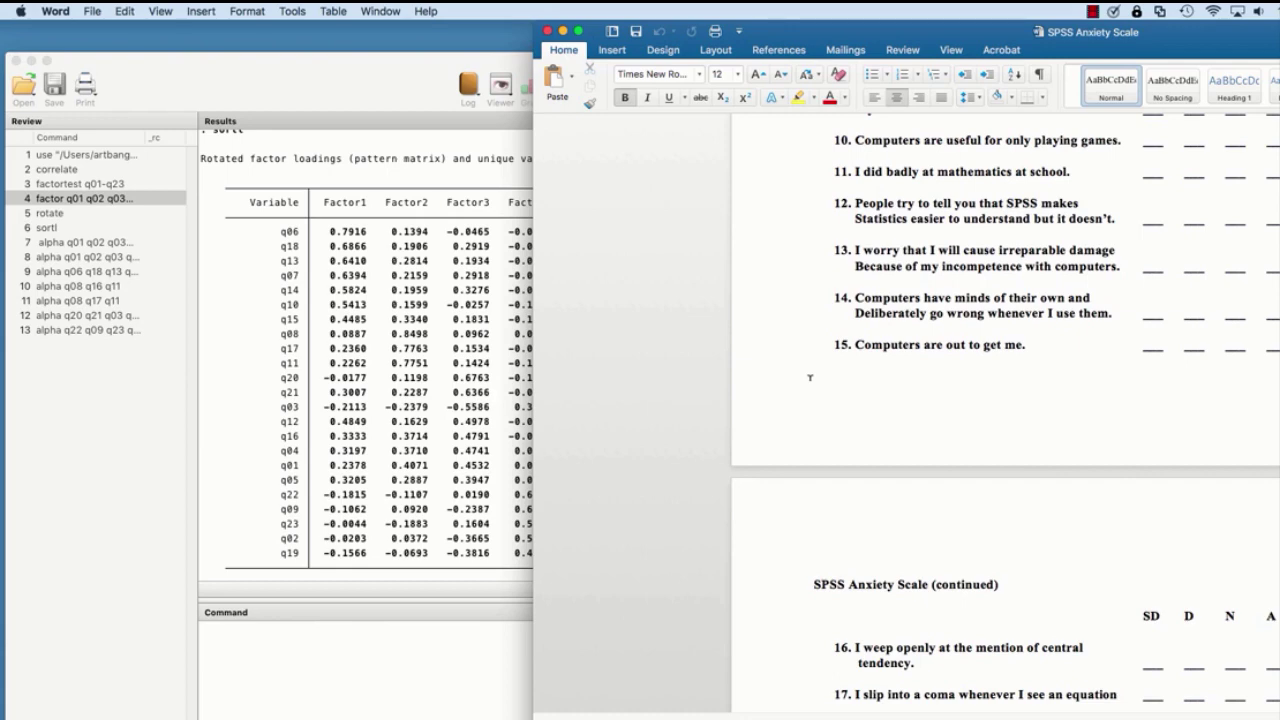
pyautogui.moveTo(790, 32); pyautogui.dragTo(973, 92)
pyautogui.click(732, 87)
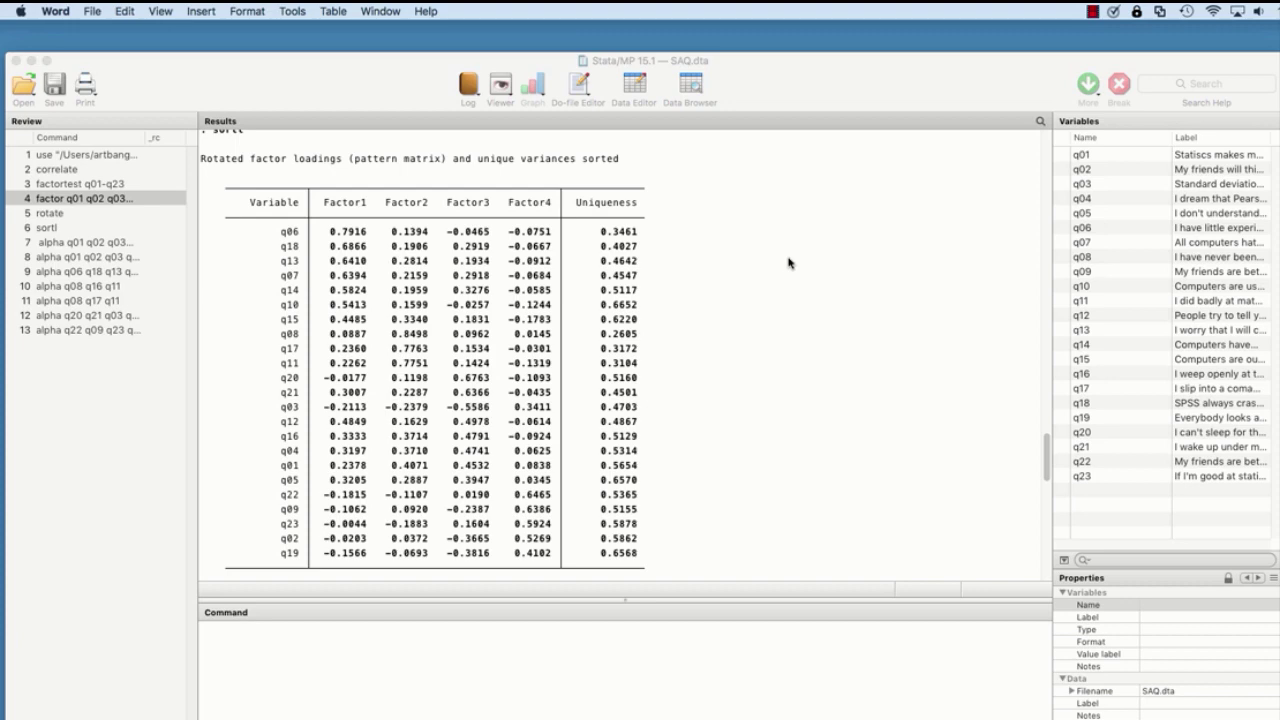
# - Scroll Results to the 23-item alpha (0.8896) and the seven-item Factor1 alpha (0.8234)
pyautogui.scroll(-10, 790, 265)
pyautogui.scroll(2, 770, 328)
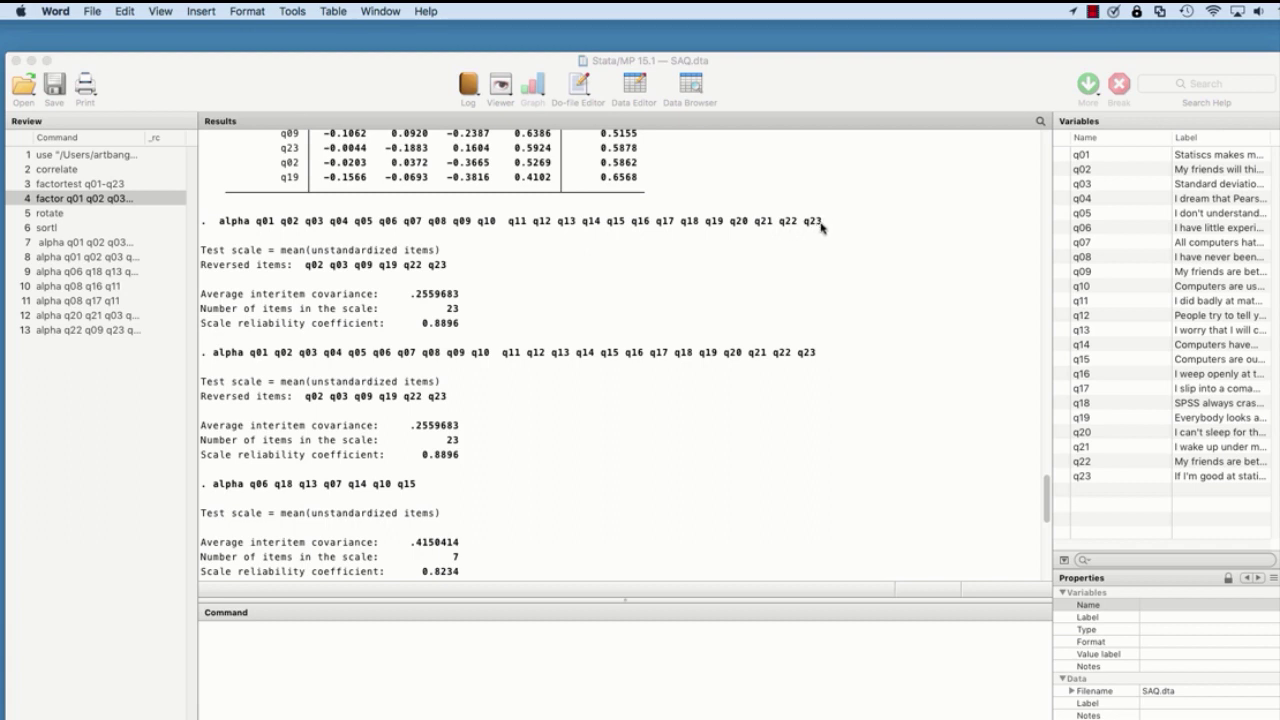
pyautogui.scroll(-1, 642, 428)
pyautogui.scroll(-2, 642, 428)
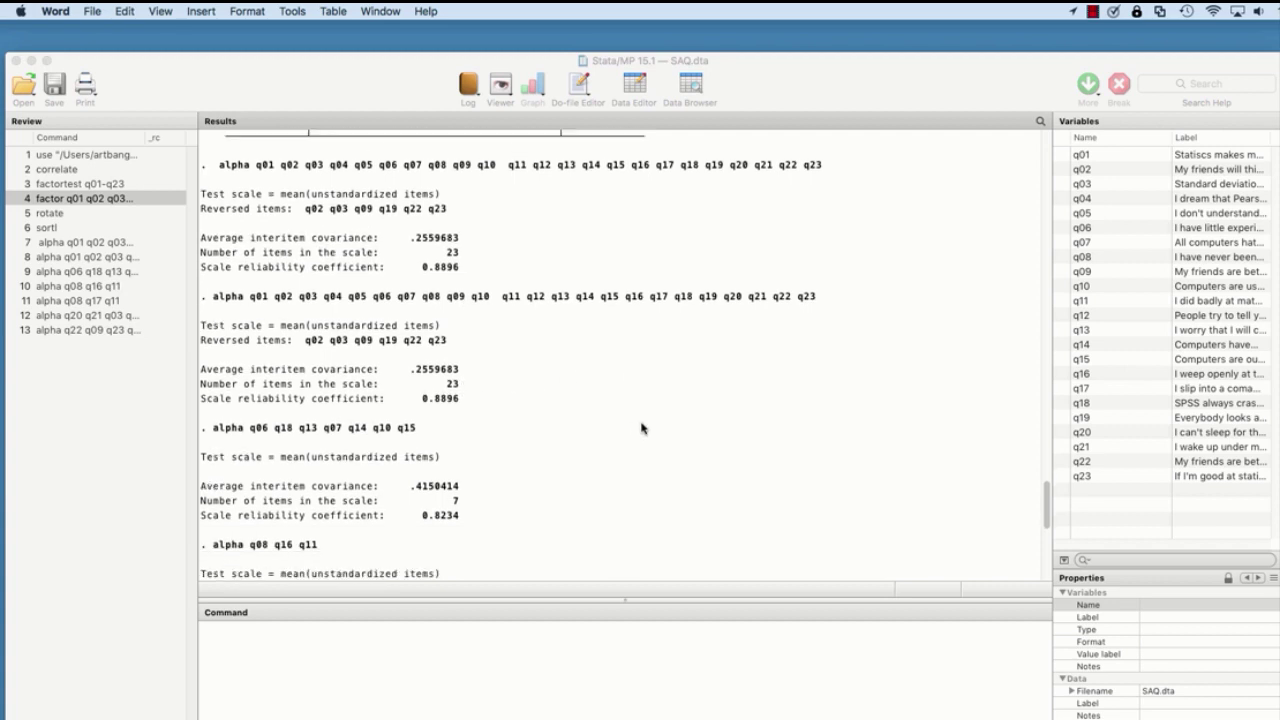
pyautogui.scroll(-3, 642, 428)
pyautogui.scroll(1, 646, 414)
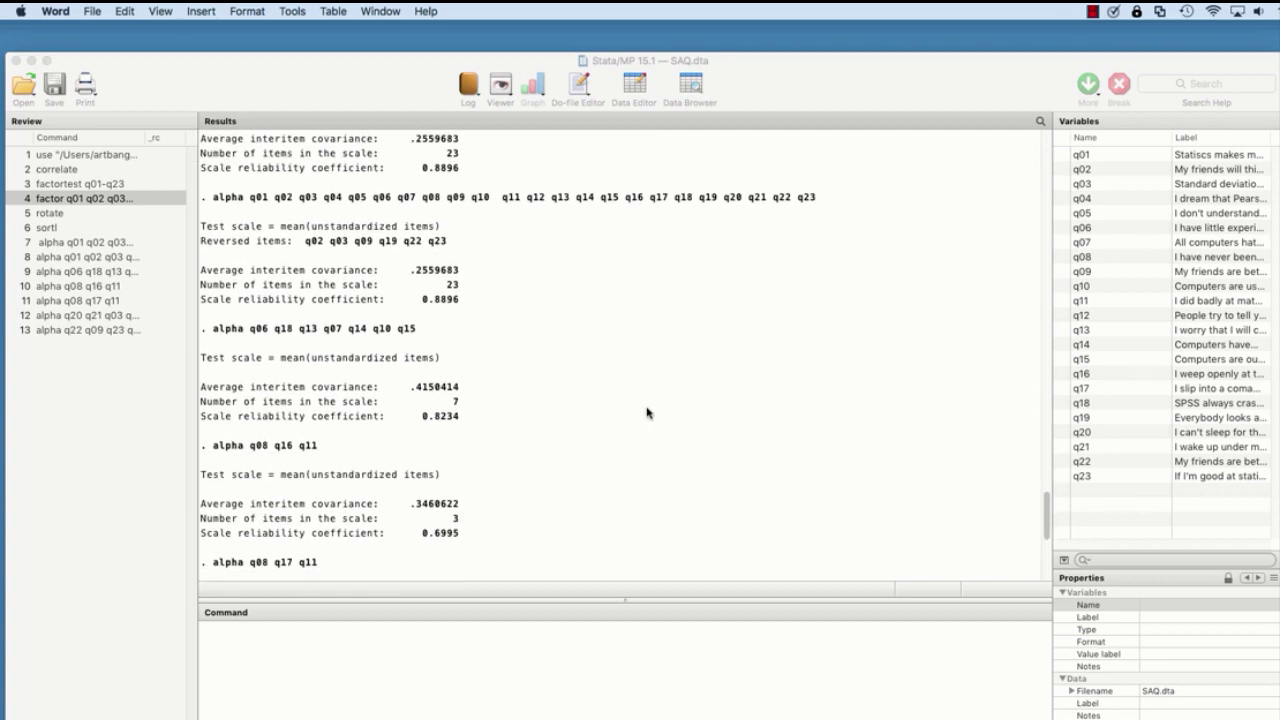
pyautogui.scroll(2, 647, 411)
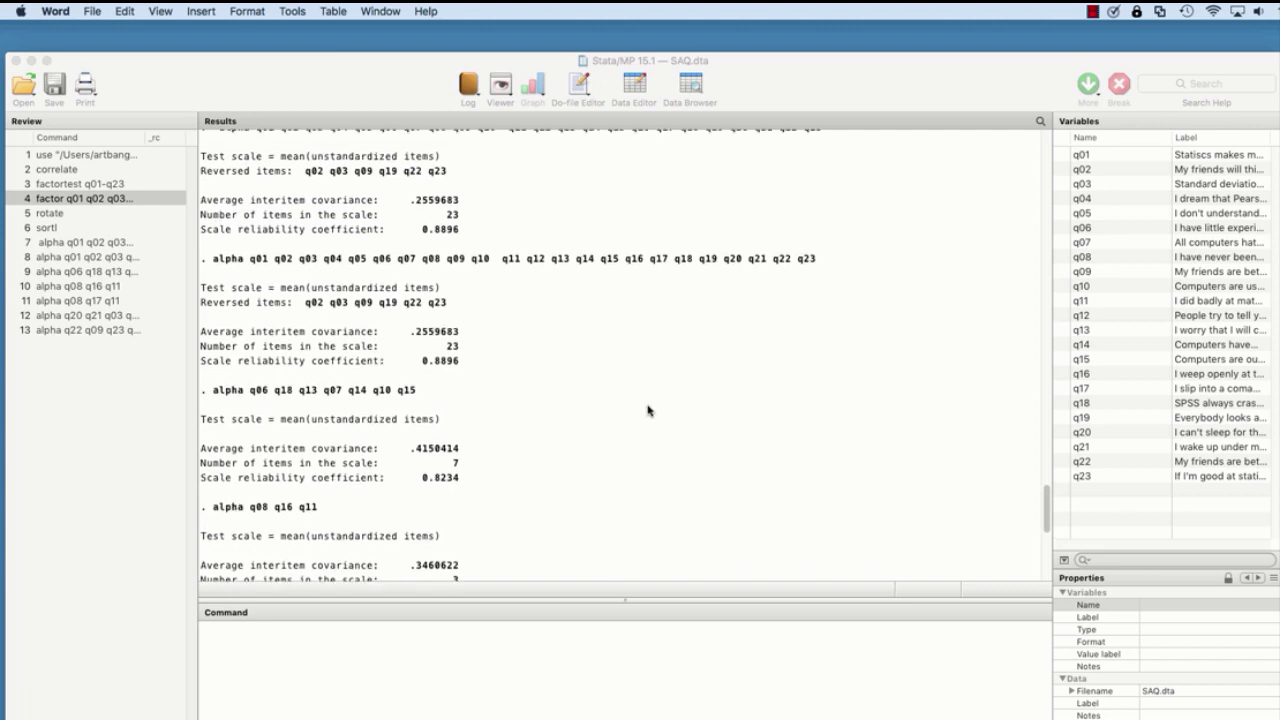
pyautogui.scroll(1, 647, 411)
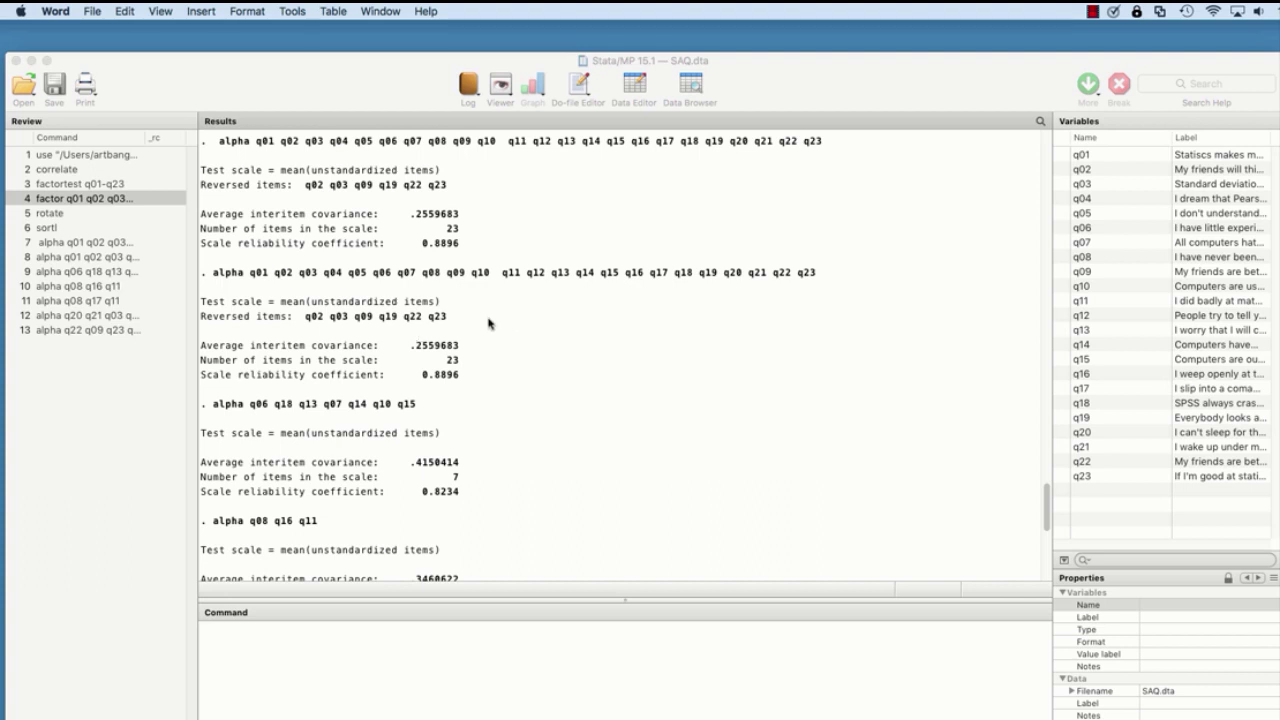
pyautogui.scroll(2, 489, 322)
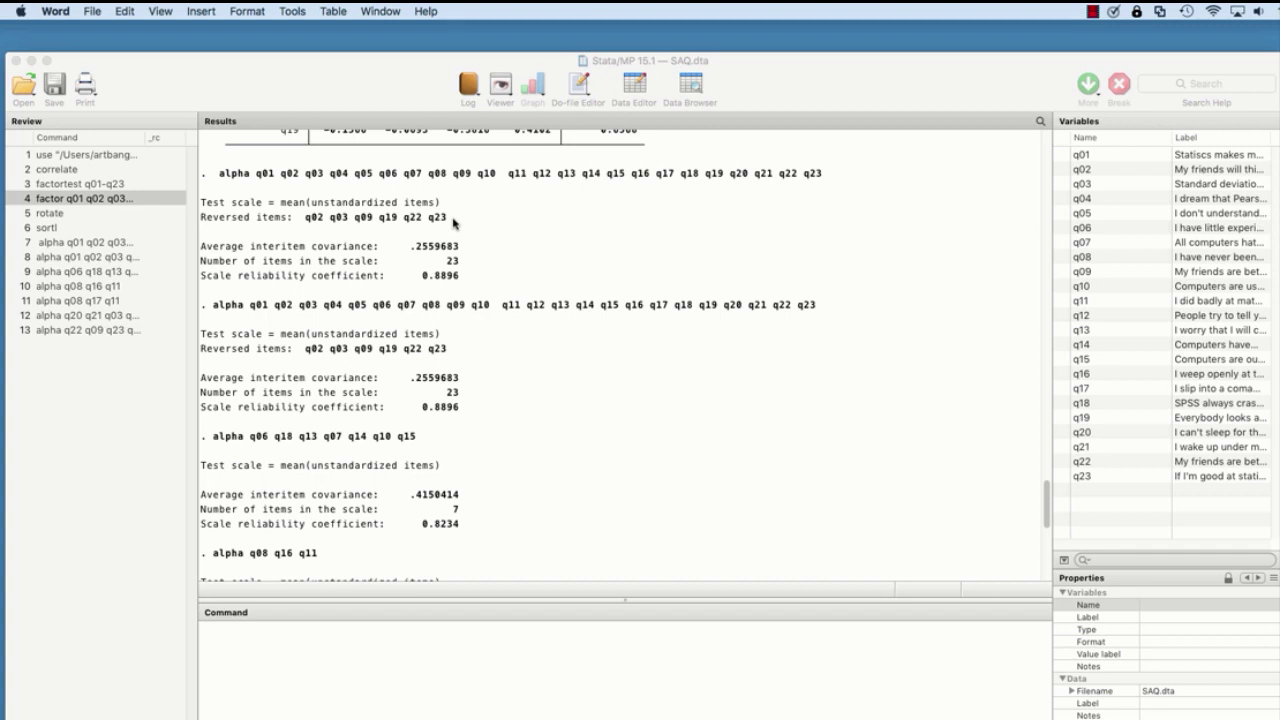
pyautogui.scroll(1, 453, 222)
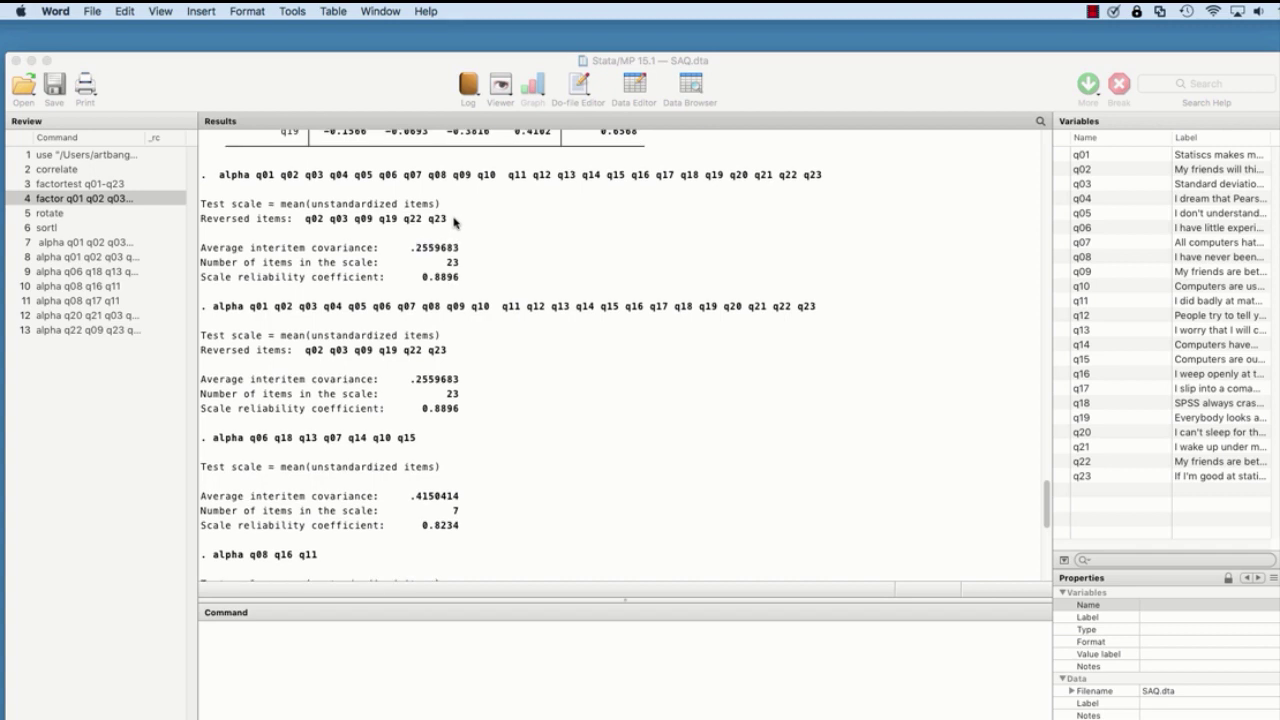